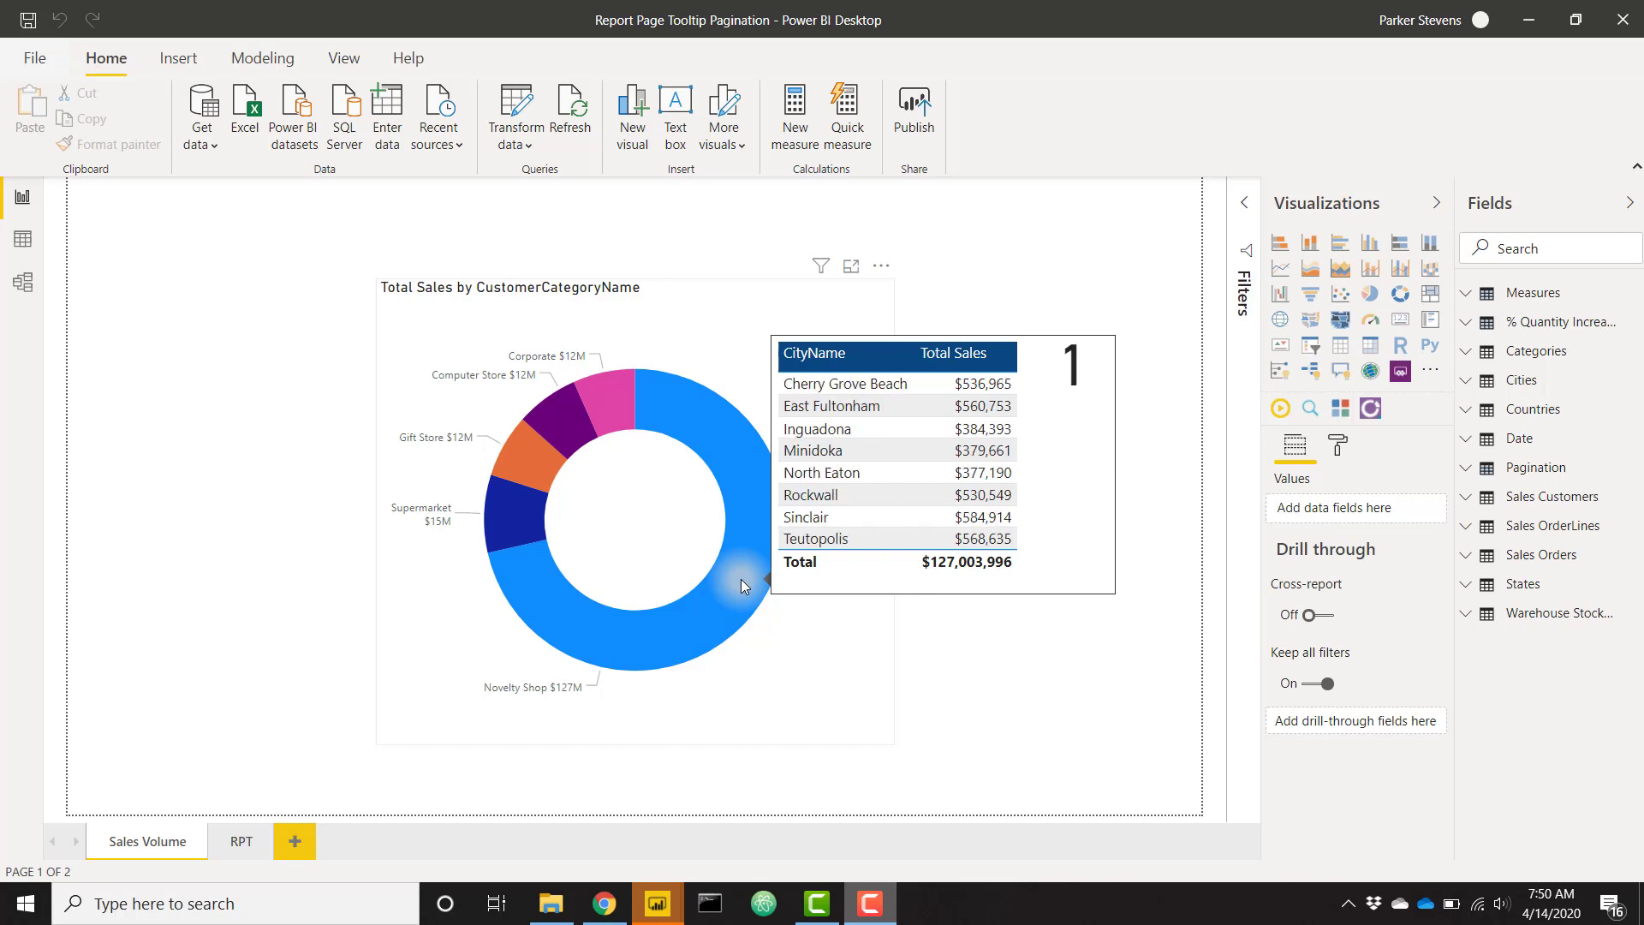
- Switch to the Demo report and select the Sales Volume donut chart to see its default tooltip
mouse_move(676, 882)
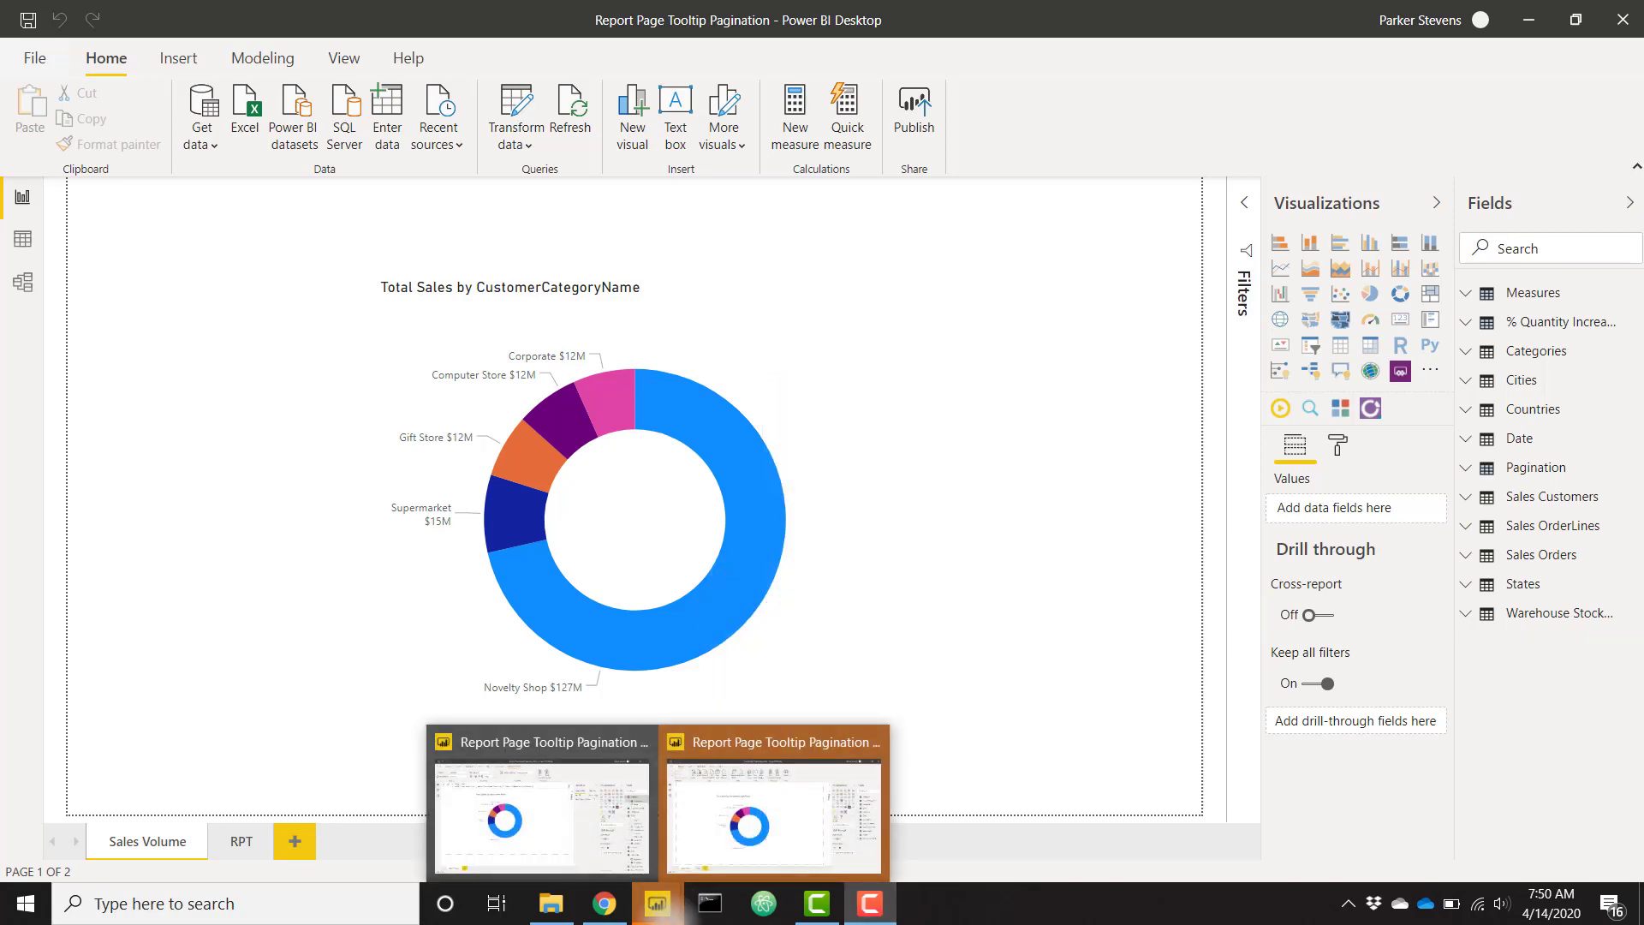
left_click(603, 836)
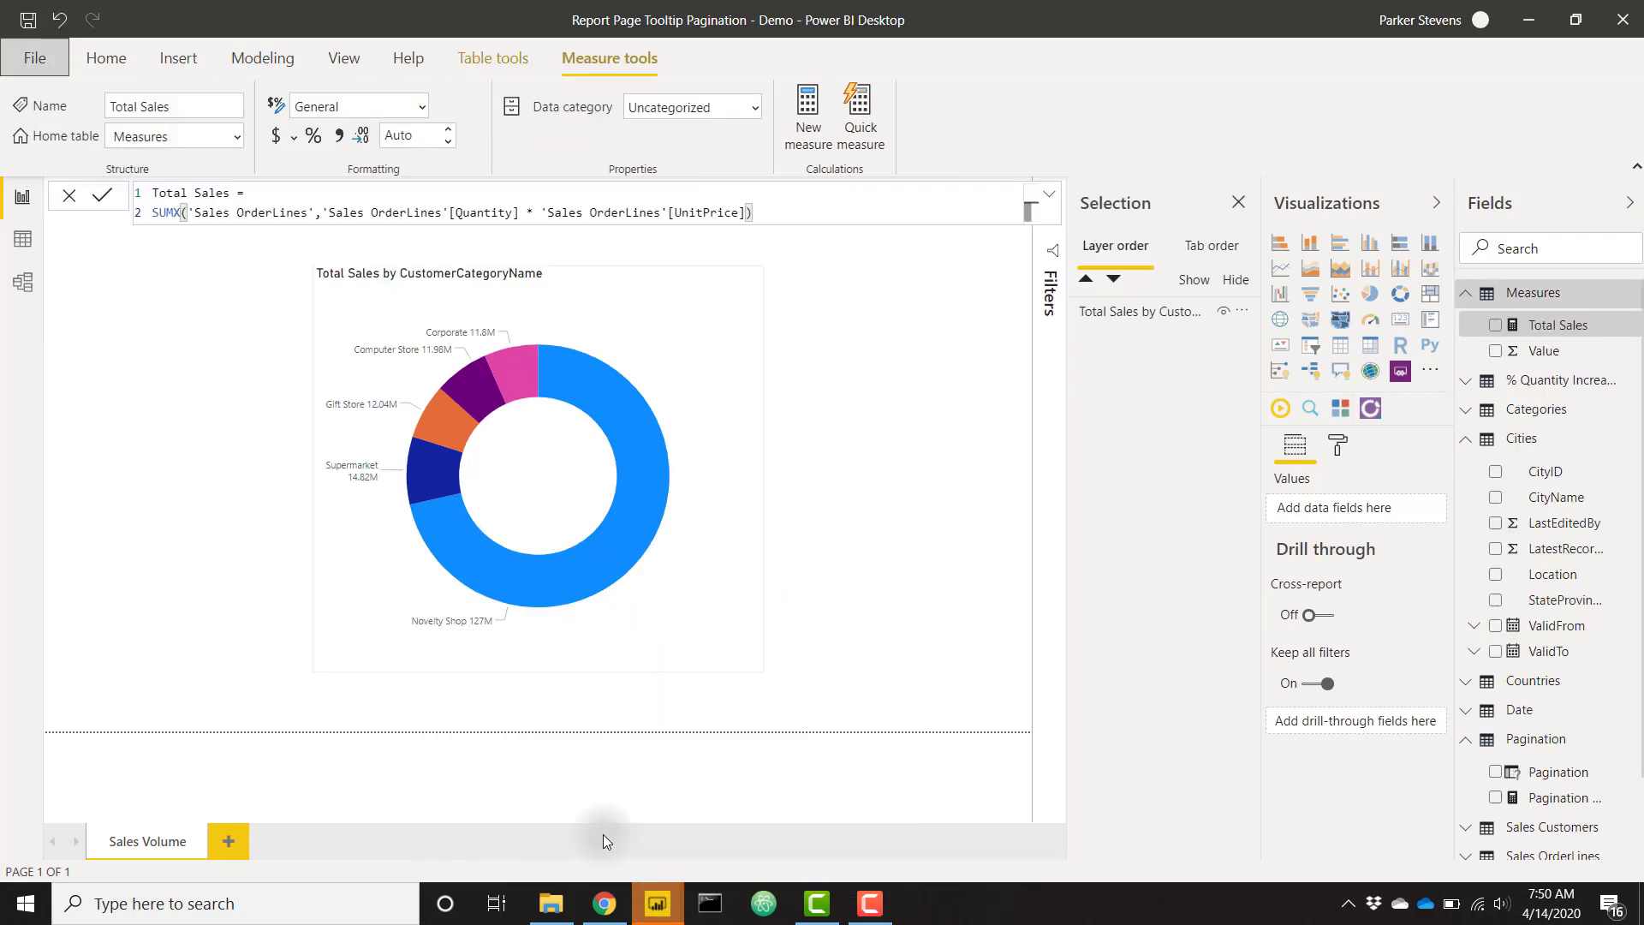
left_click(699, 356)
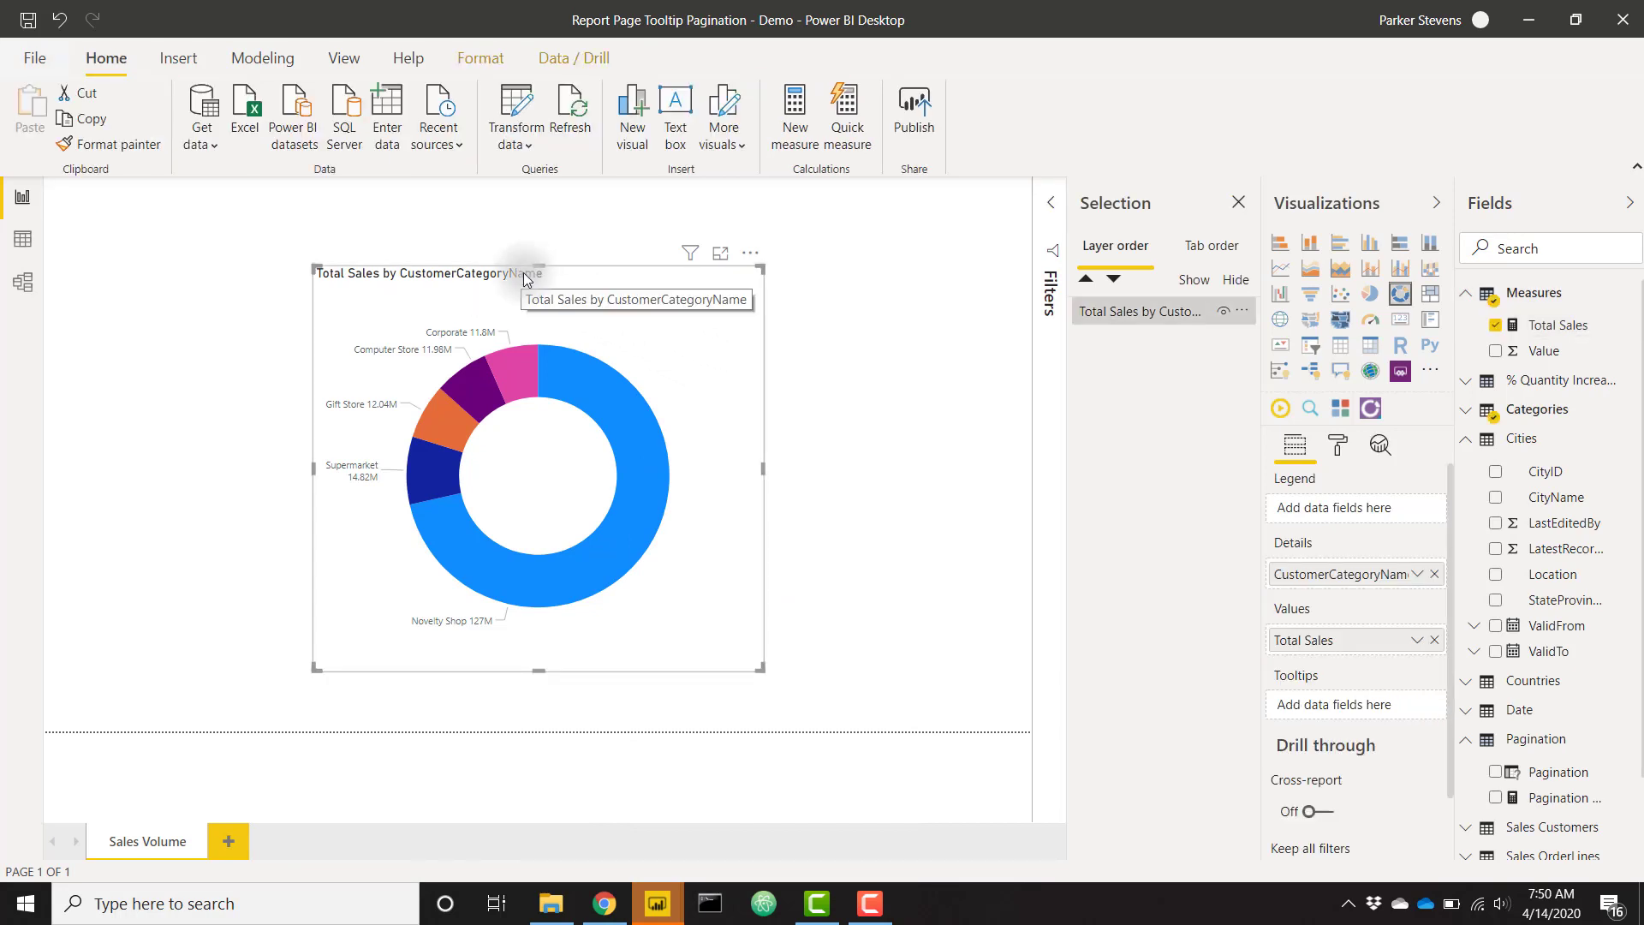
mouse_move(573, 404)
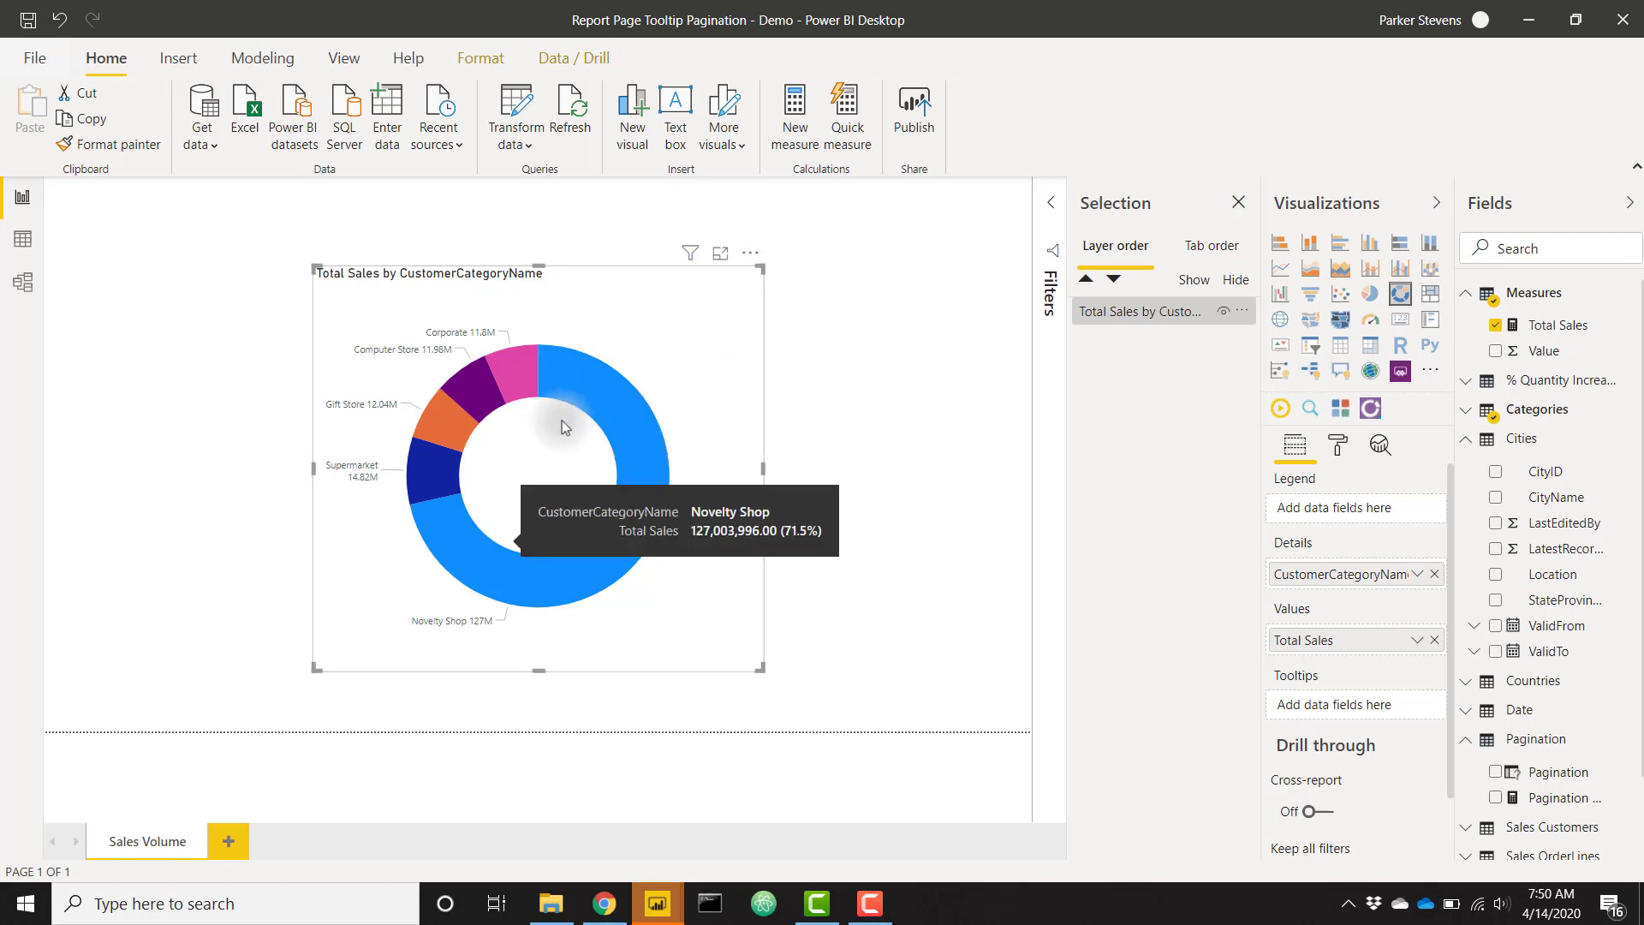
- Add a new page, turn Tooltip on, and name the page RPT
left_click(228, 841)
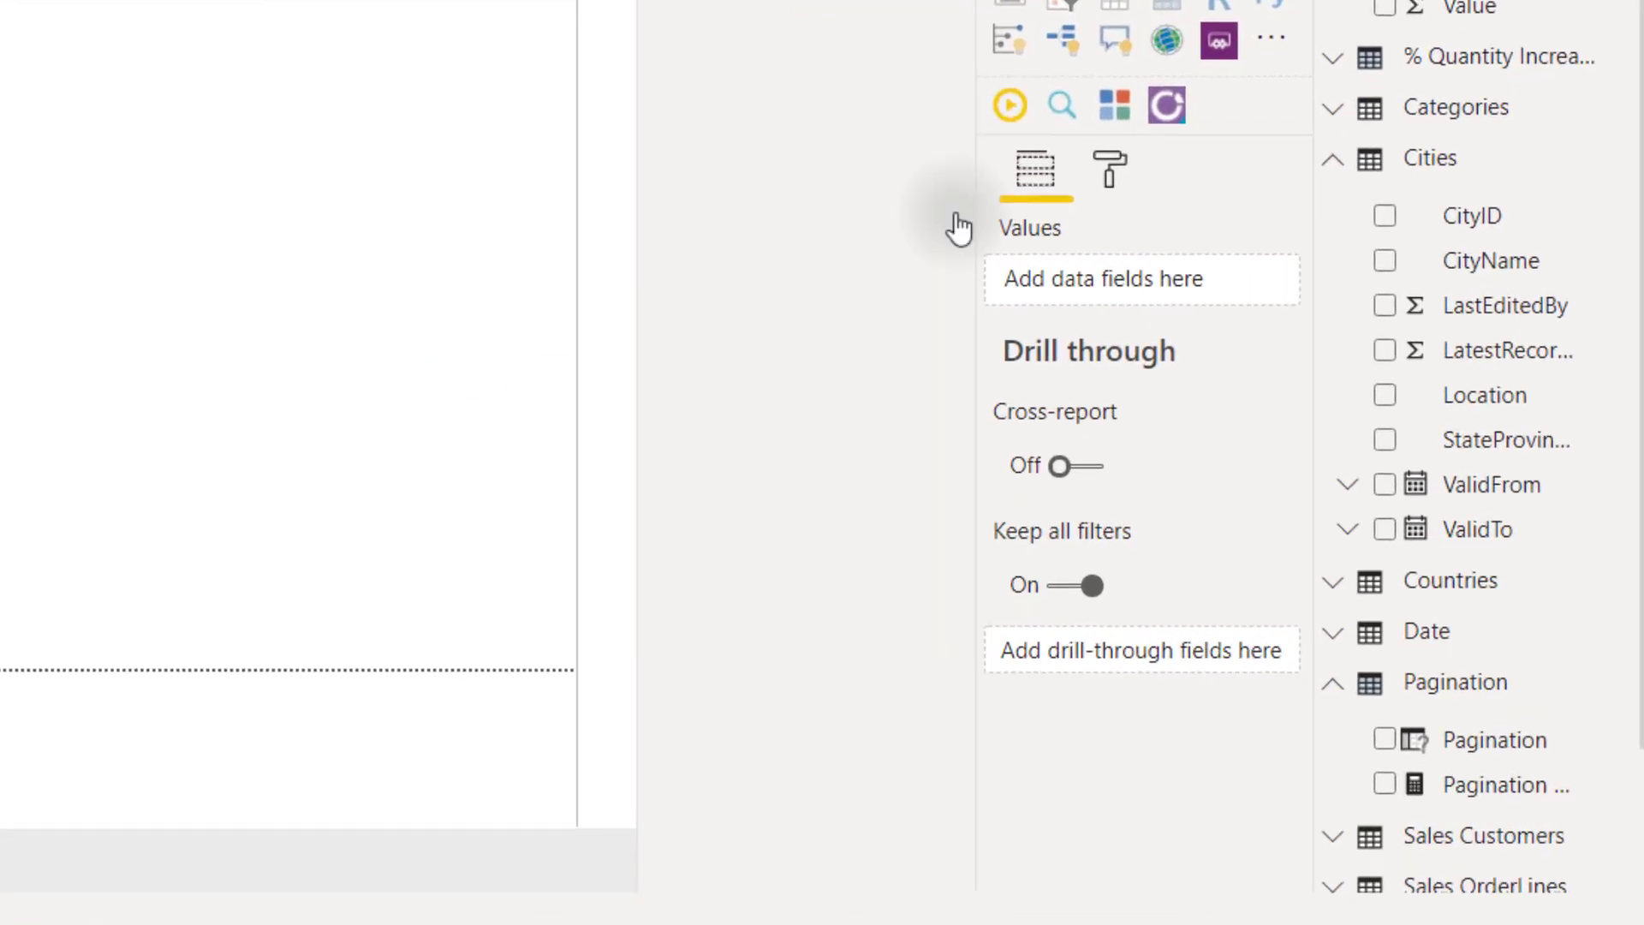
left_click(1107, 165)
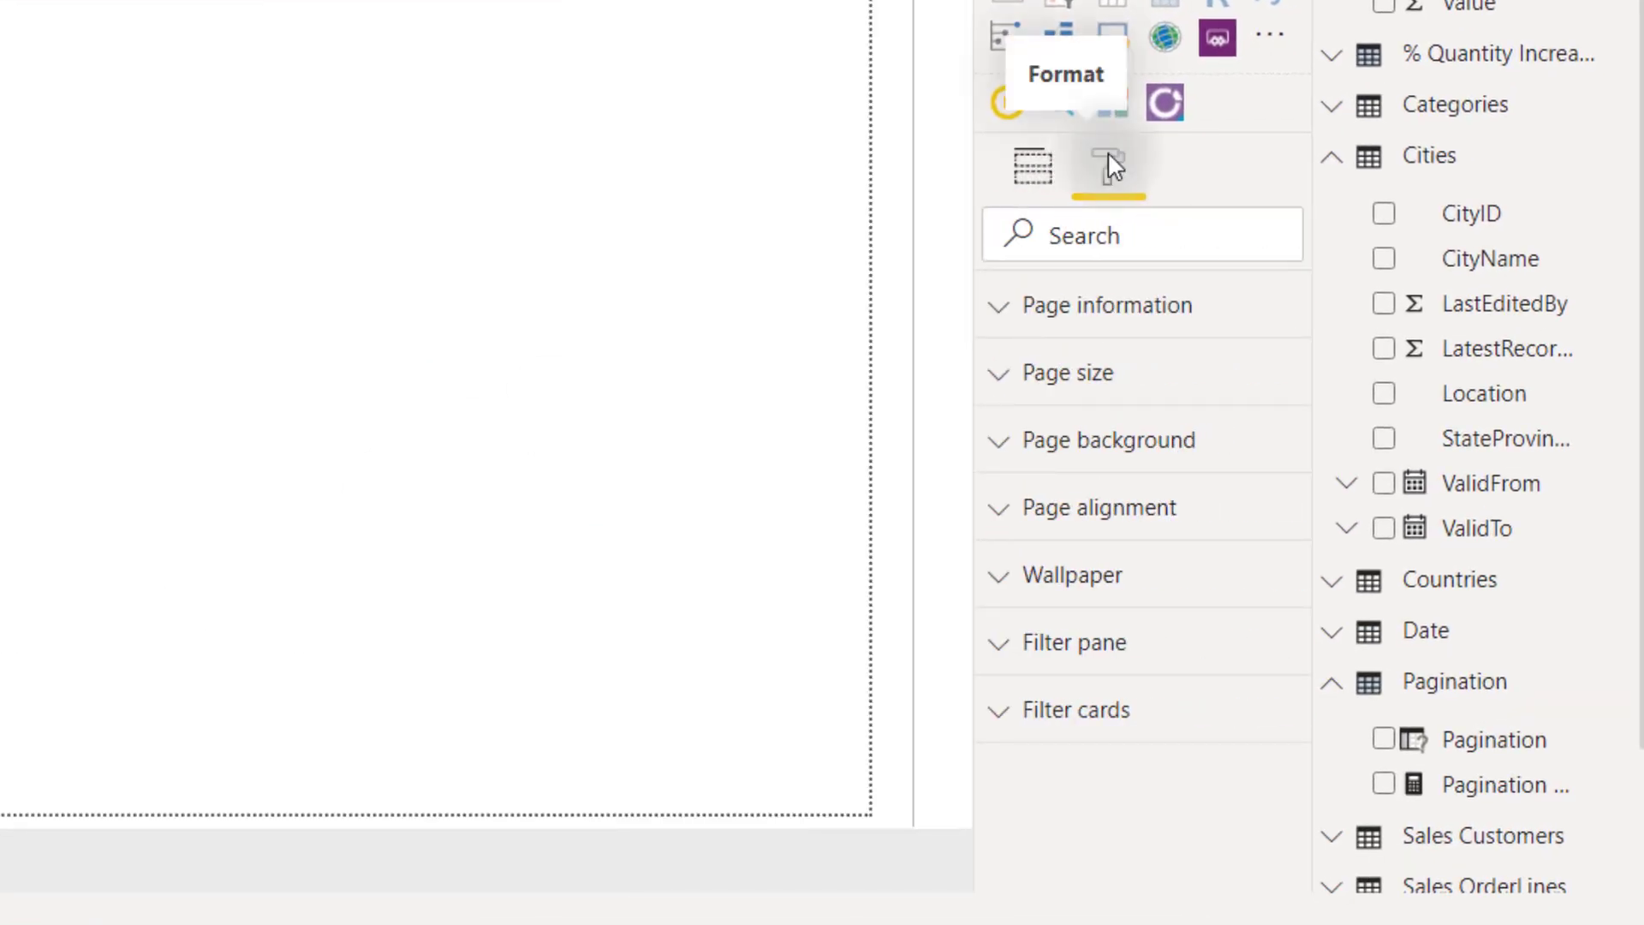
left_click(1111, 327)
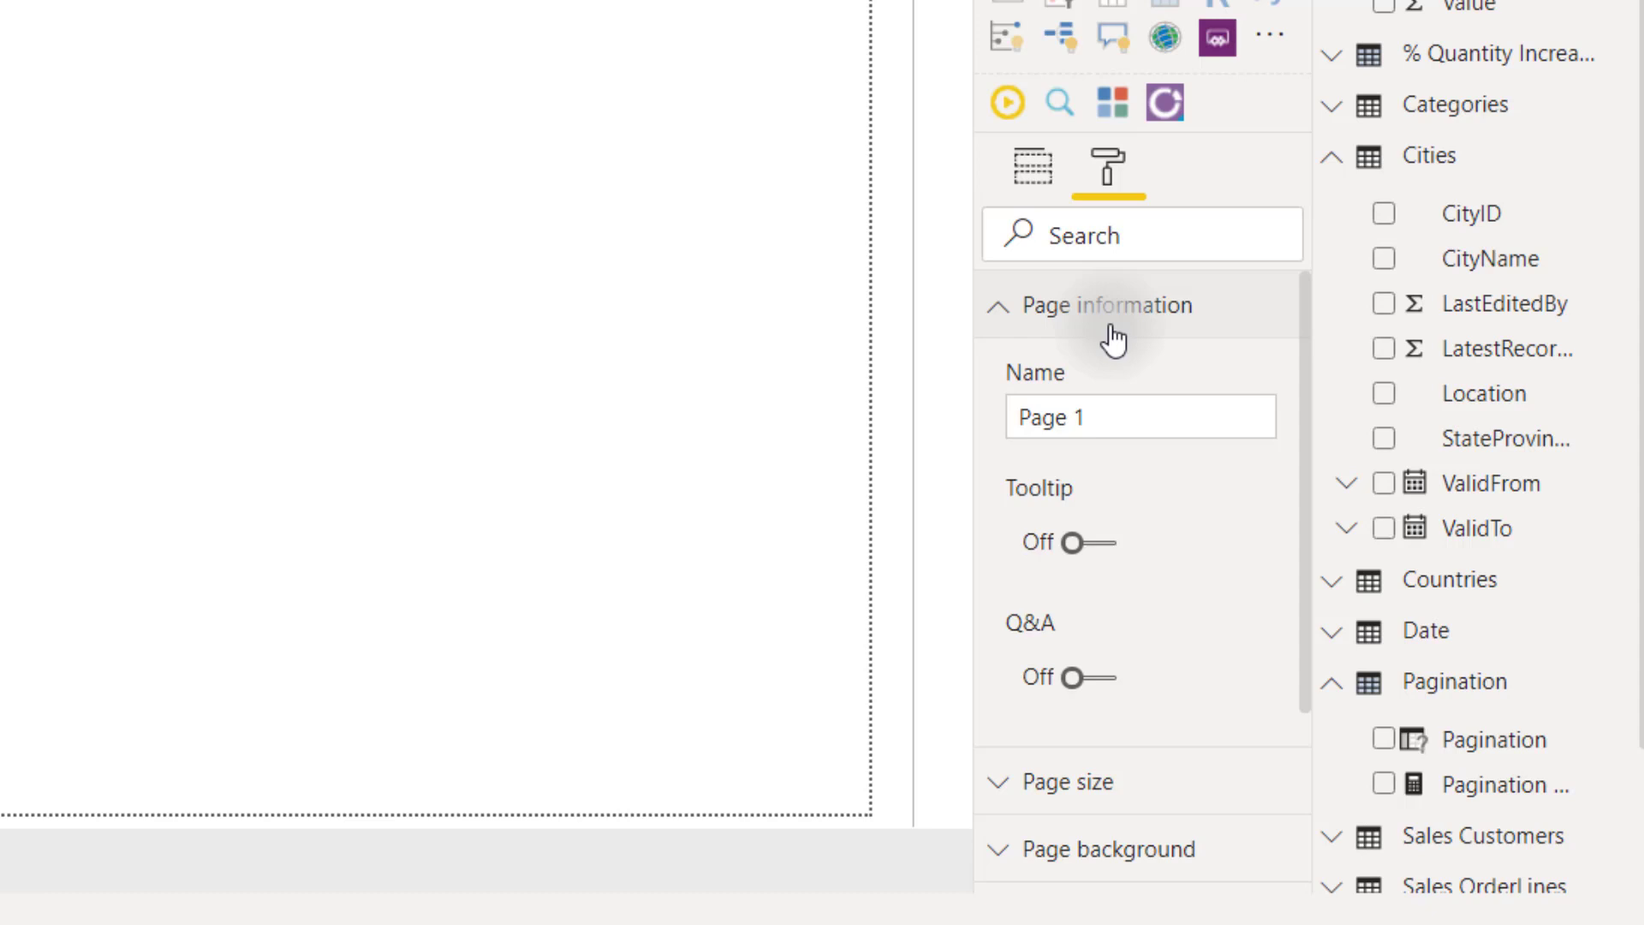
left_click(1070, 543)
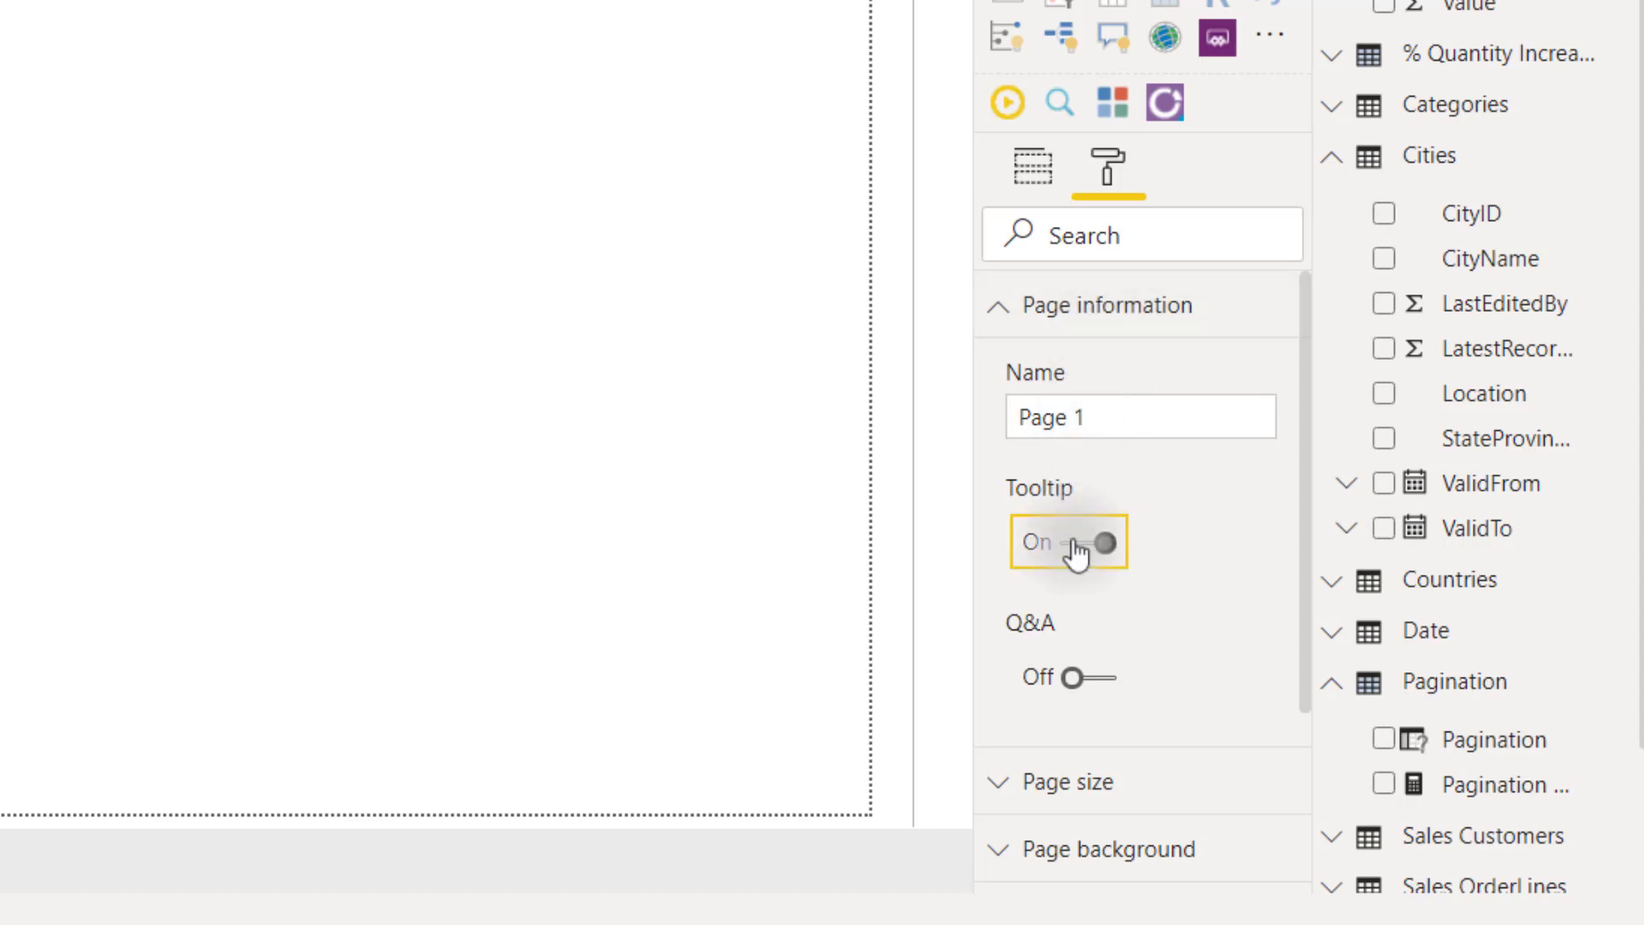
left_click(1097, 415)
key("ctrl+a")
type("RPT")
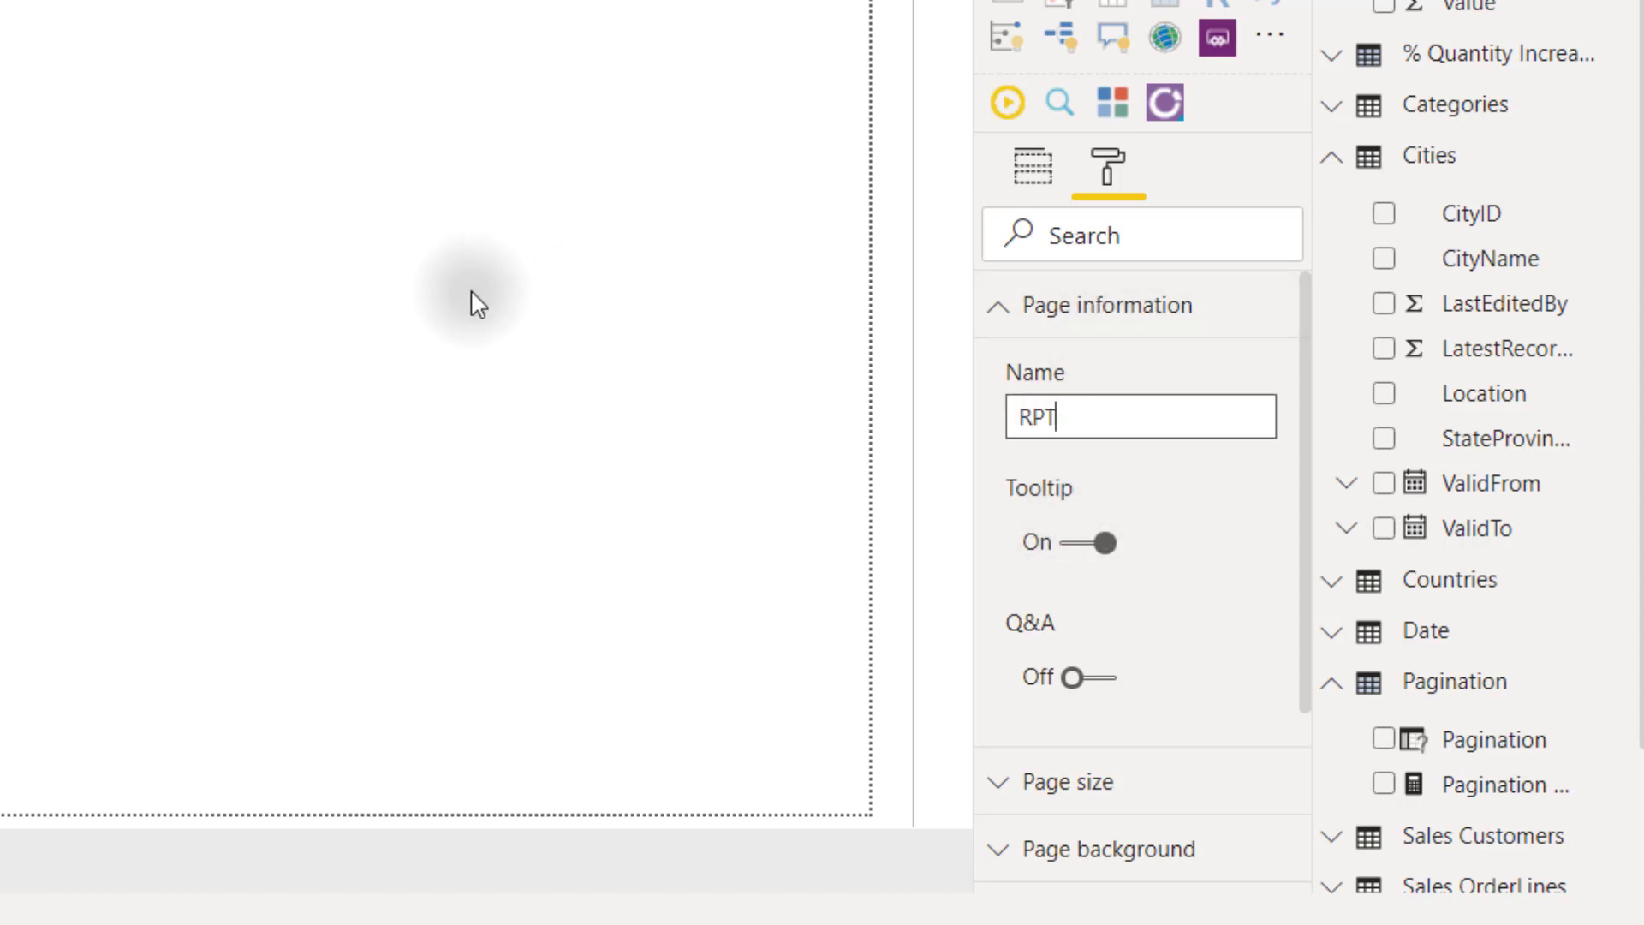
key("Tab")
key("Tab")
key("space")
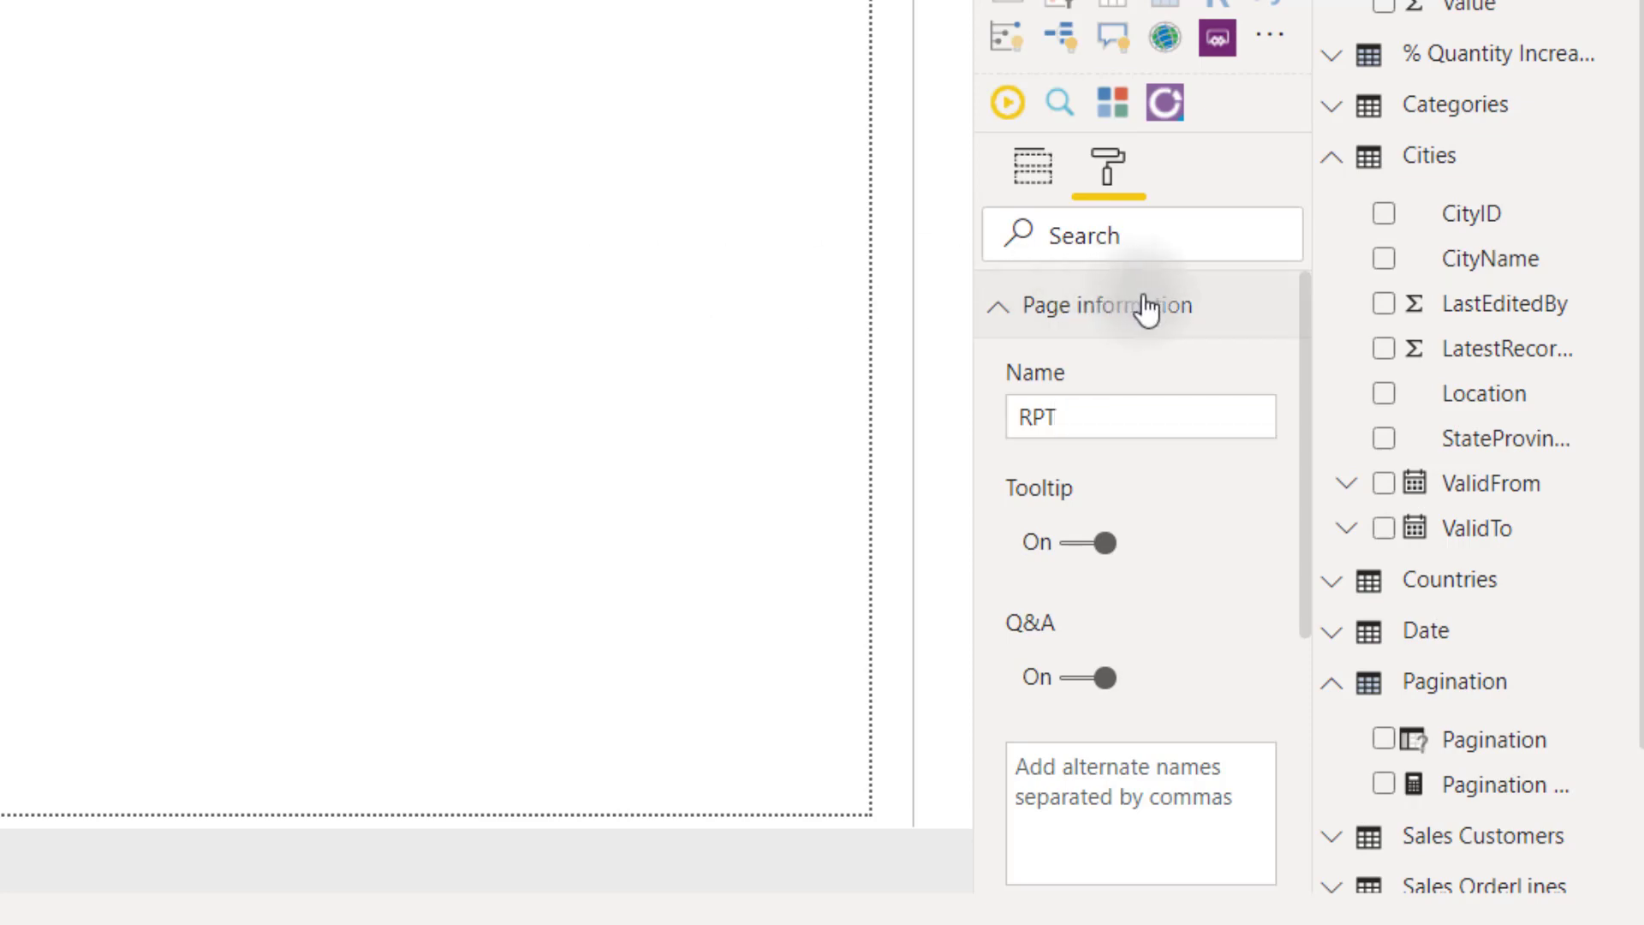
left_click(1143, 310)
- Set the page size type to Tooltip (320×240)
left_click(1113, 373)
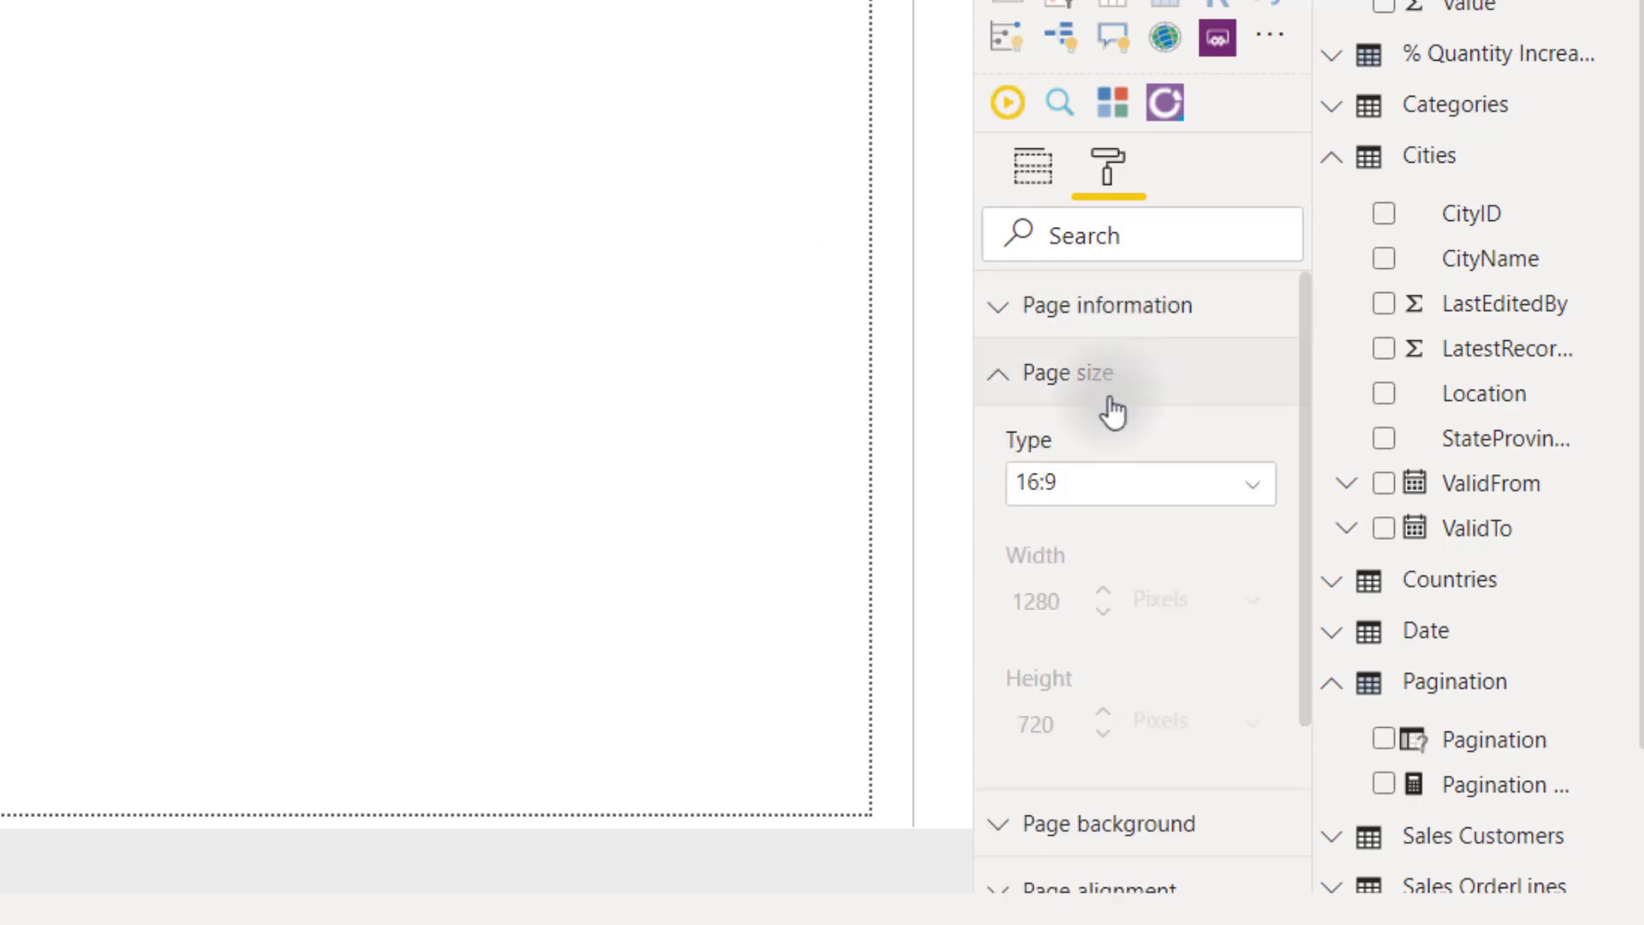
left_click(1097, 485)
left_click(1053, 649)
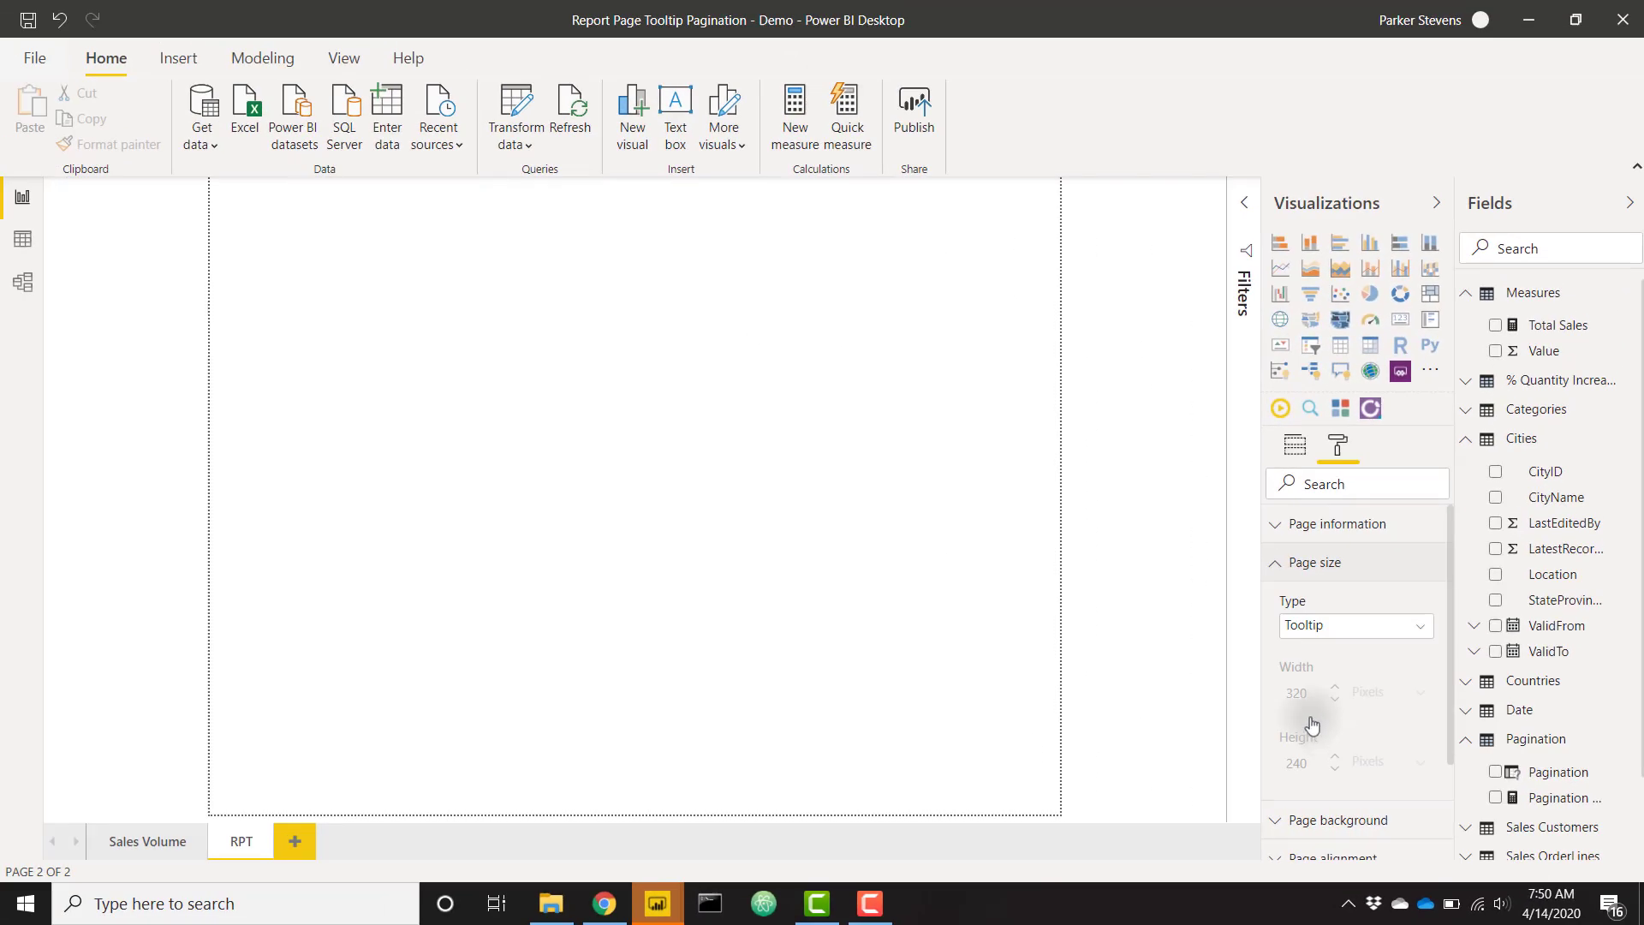
- Switch the page view to Actual size
left_click(345, 58)
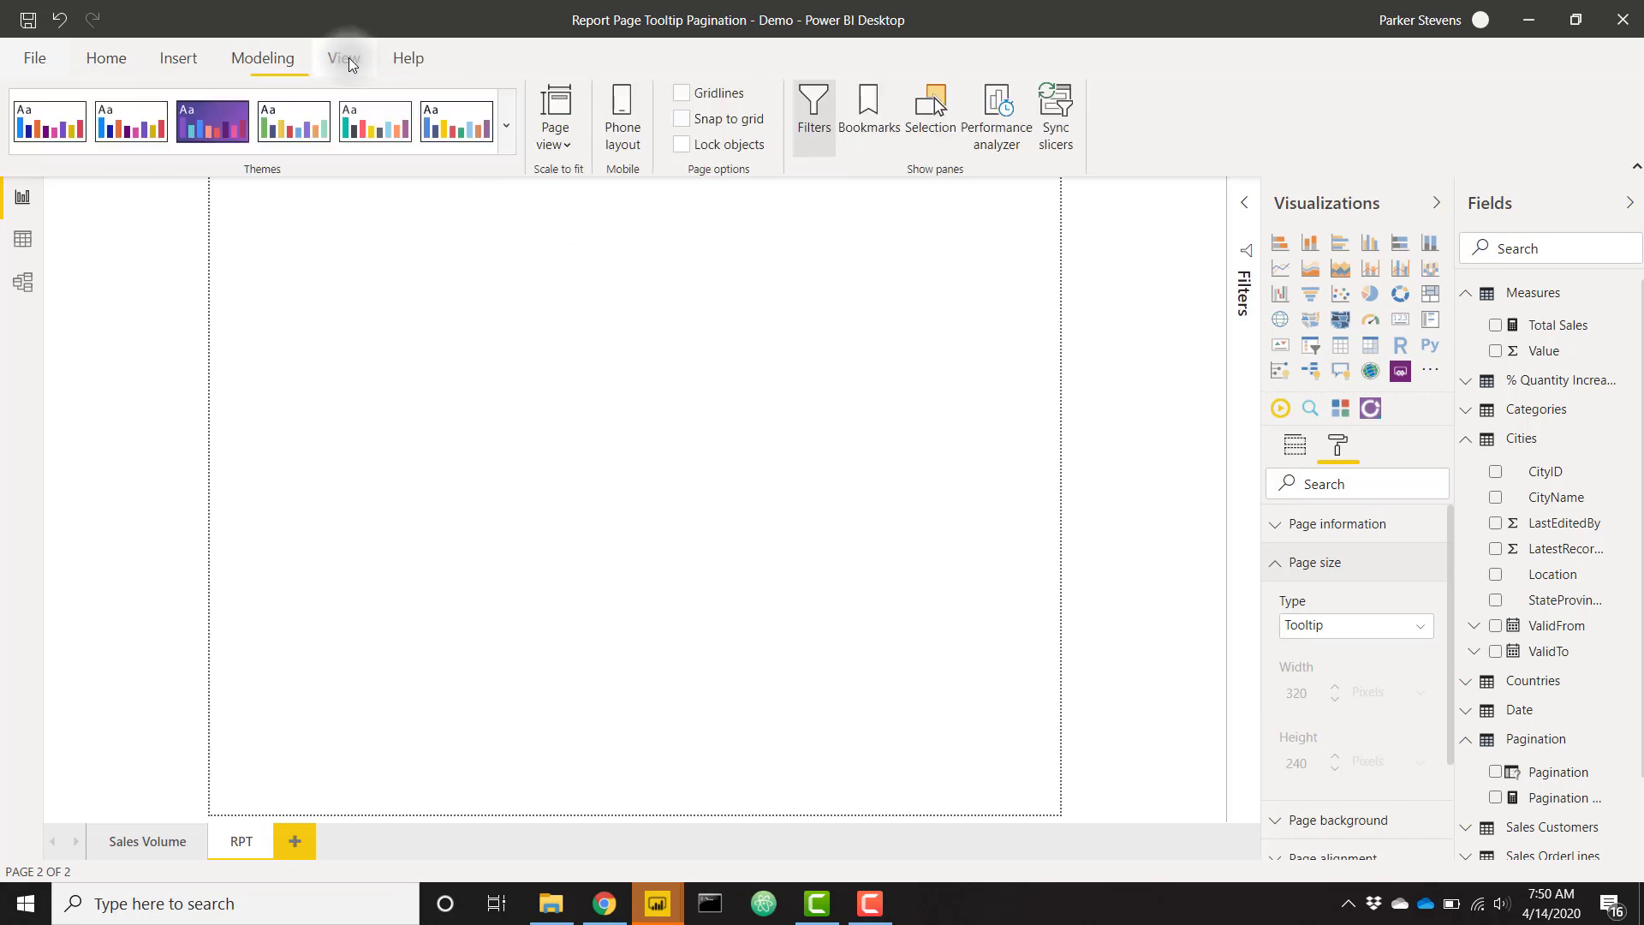
left_click(553, 127)
left_click(600, 246)
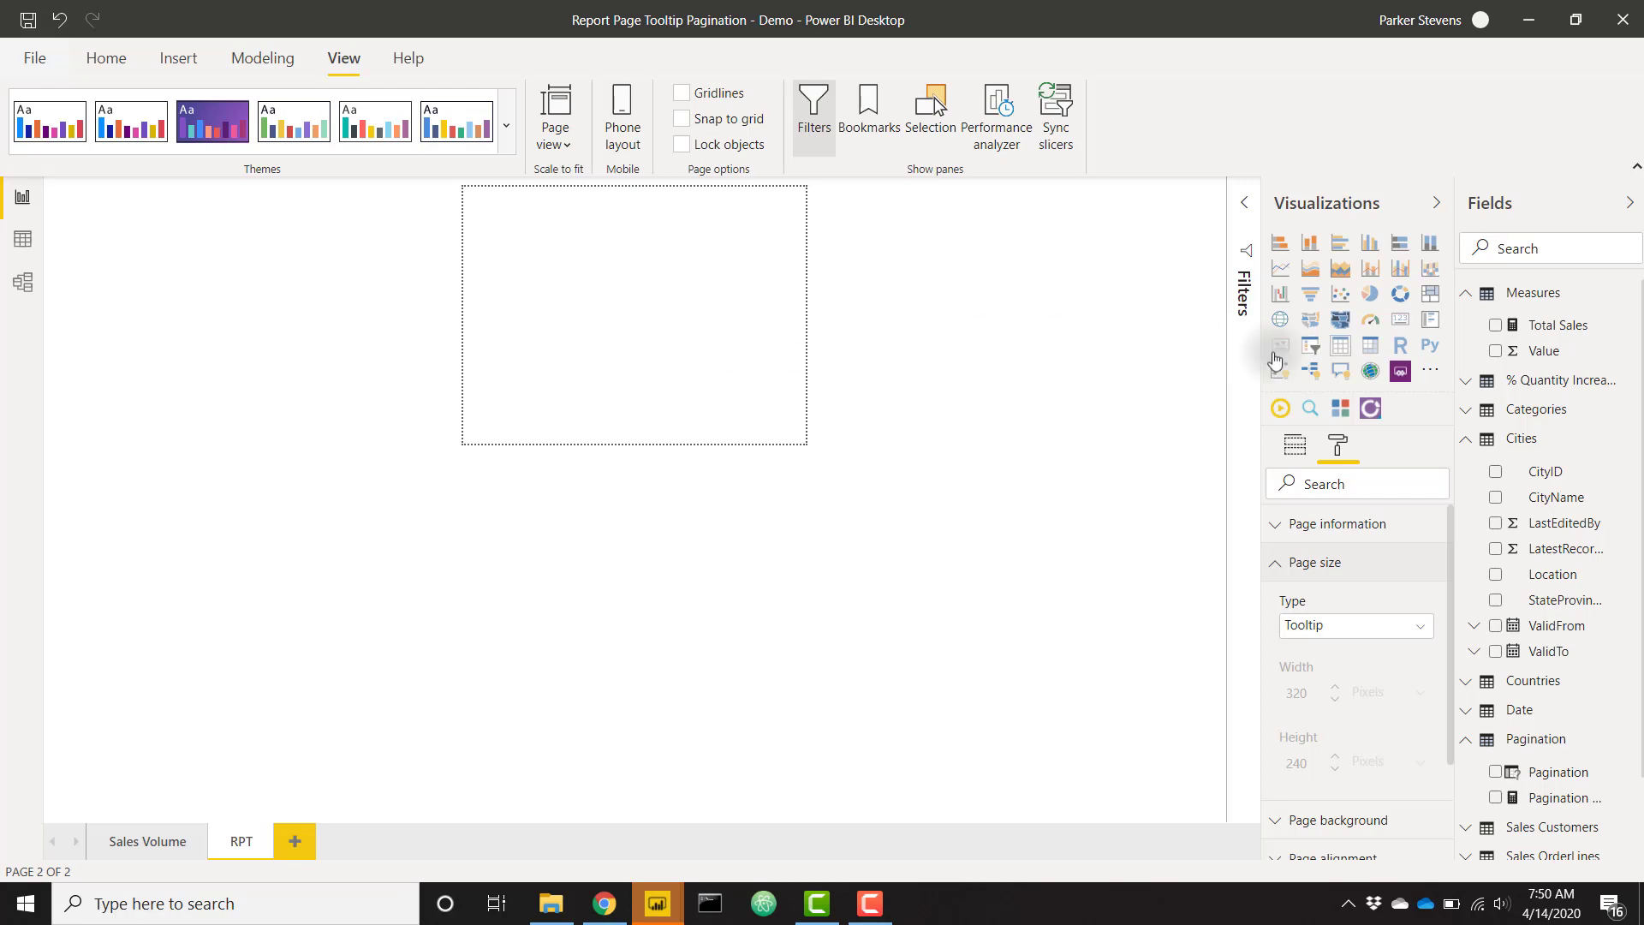
- Add a table visual with CityName and Total Sales columns to the RPT page
left_click(1342, 349)
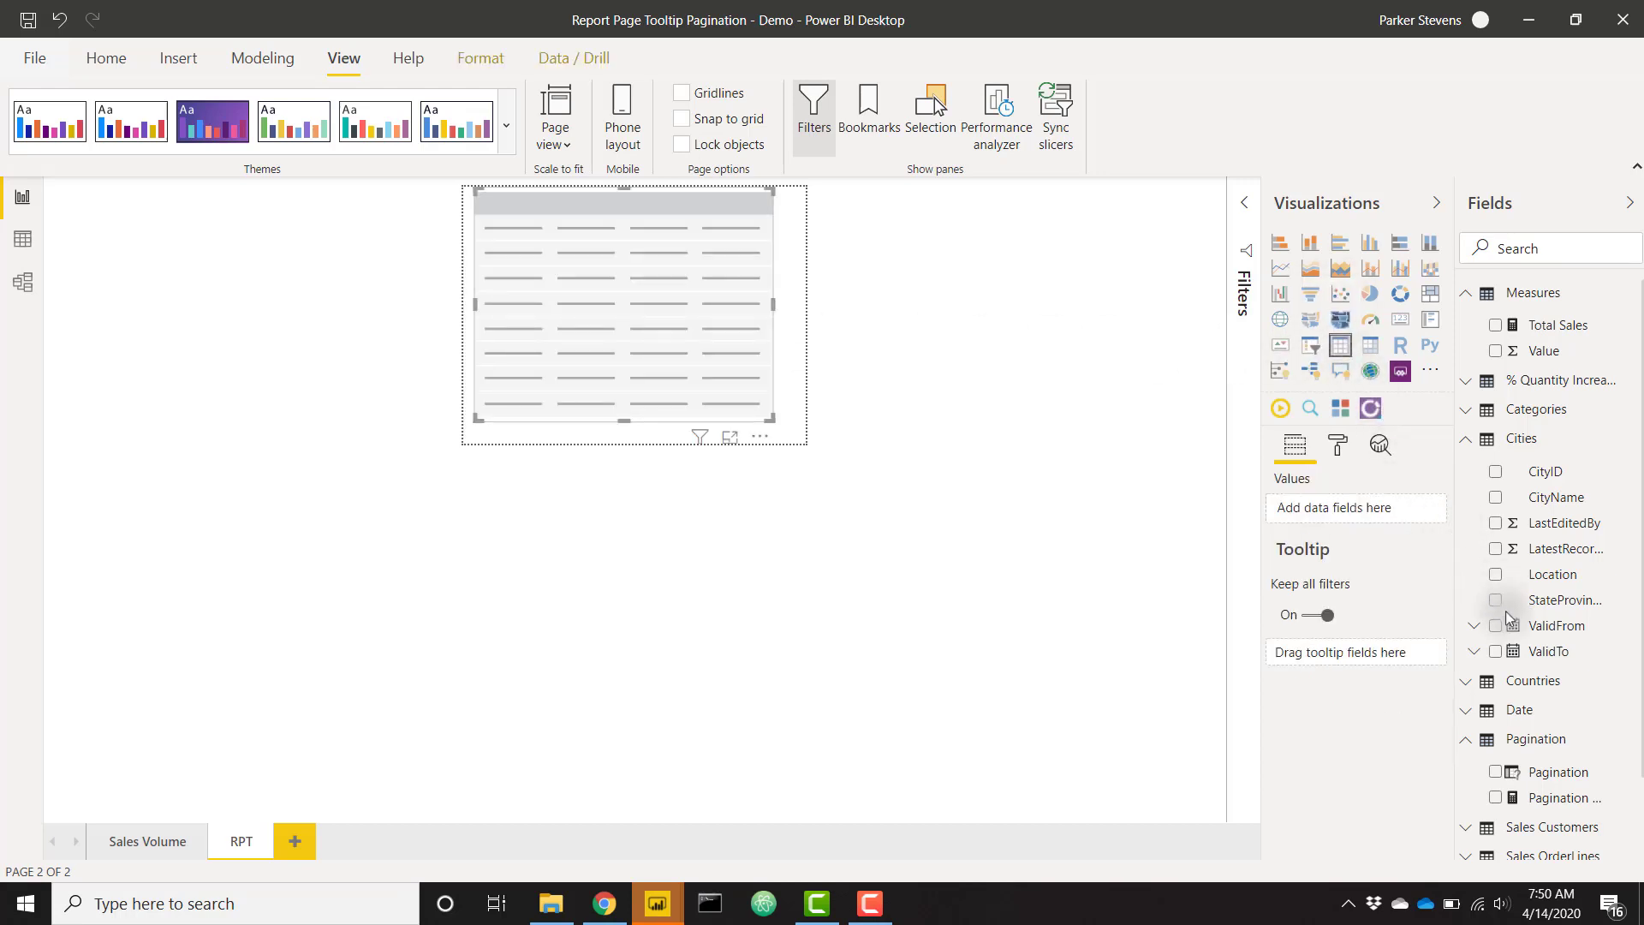
scroll(1533, 659, "down", 1)
scroll(1534, 661, "down", 3)
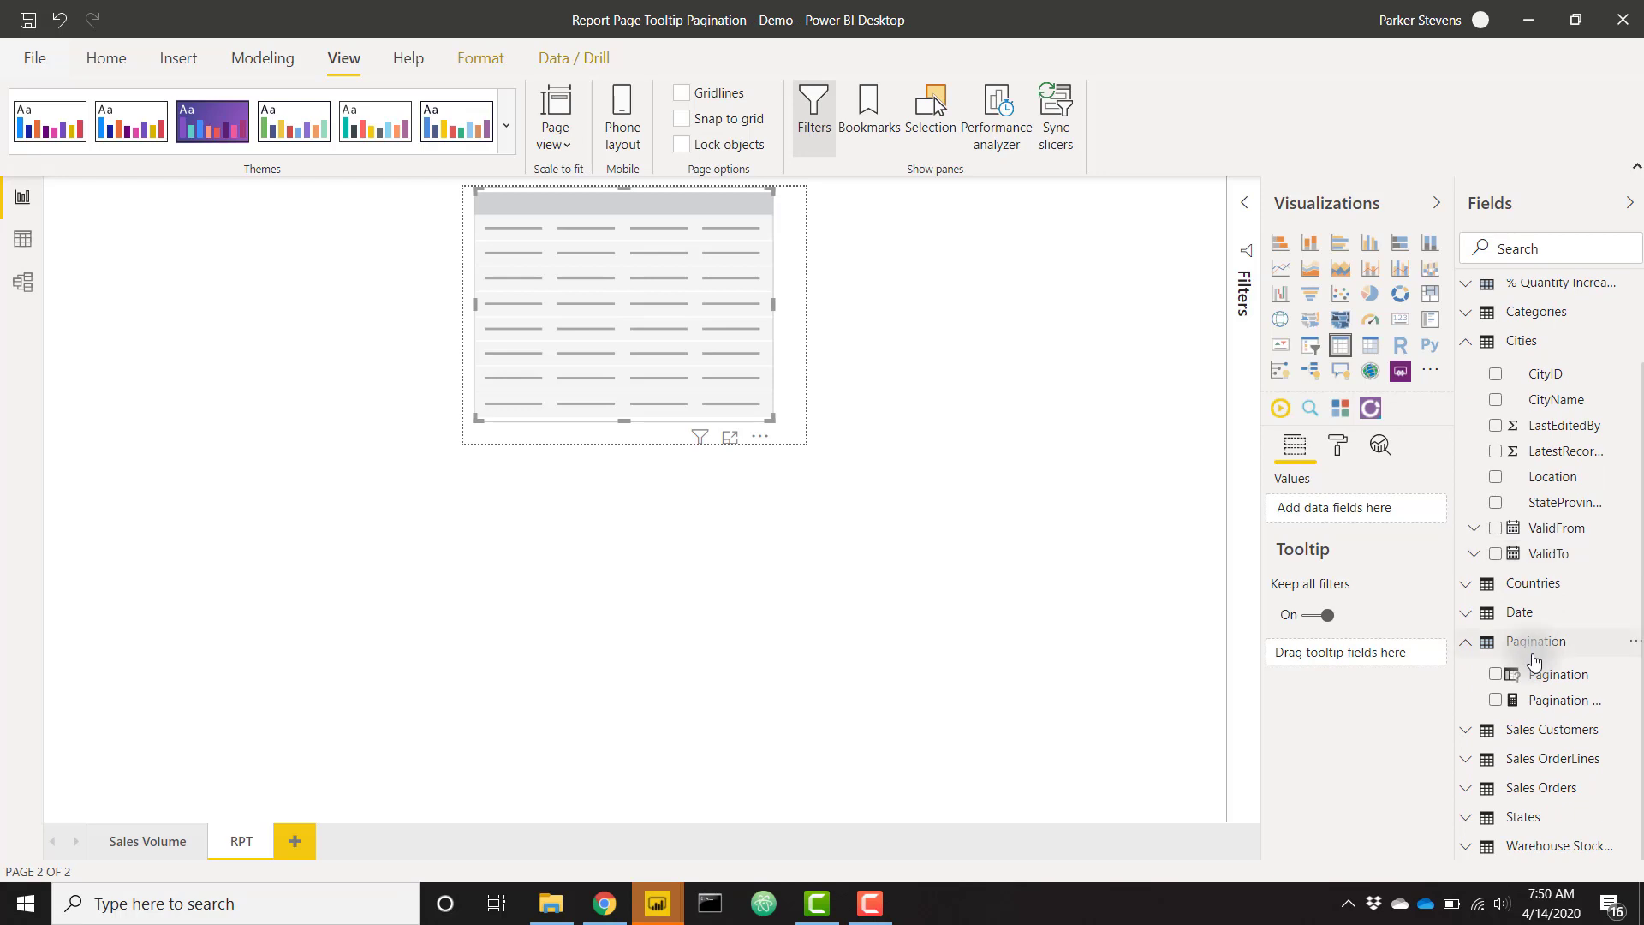
scroll(1532, 662, "up", 2)
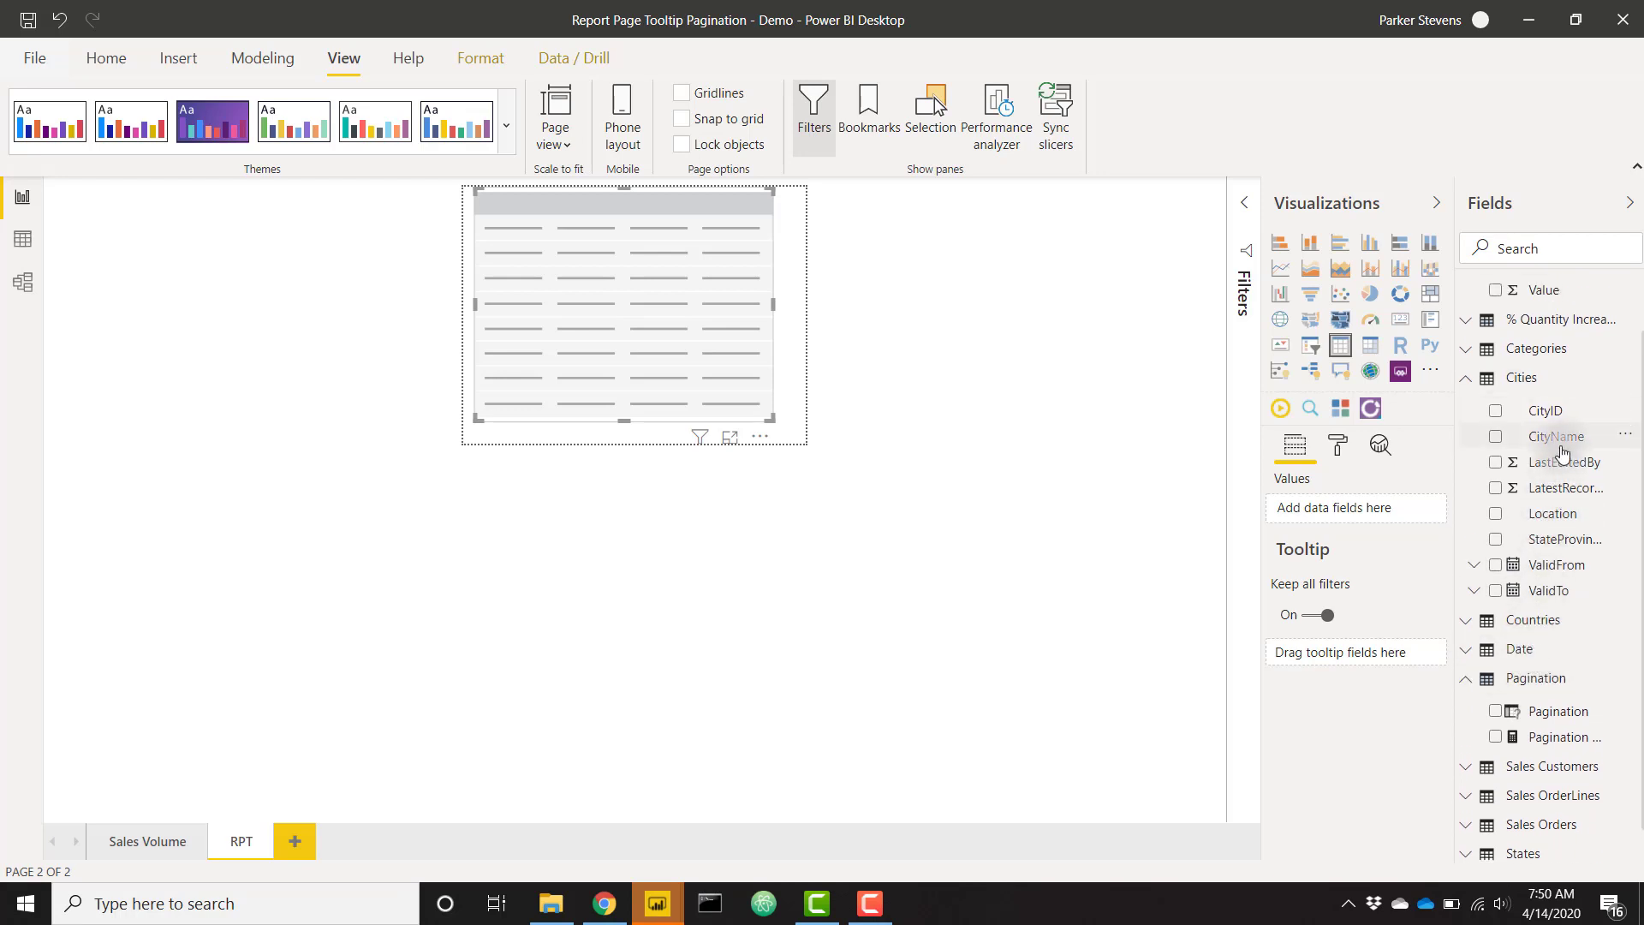
left_click_drag(1563, 453, 1310, 508)
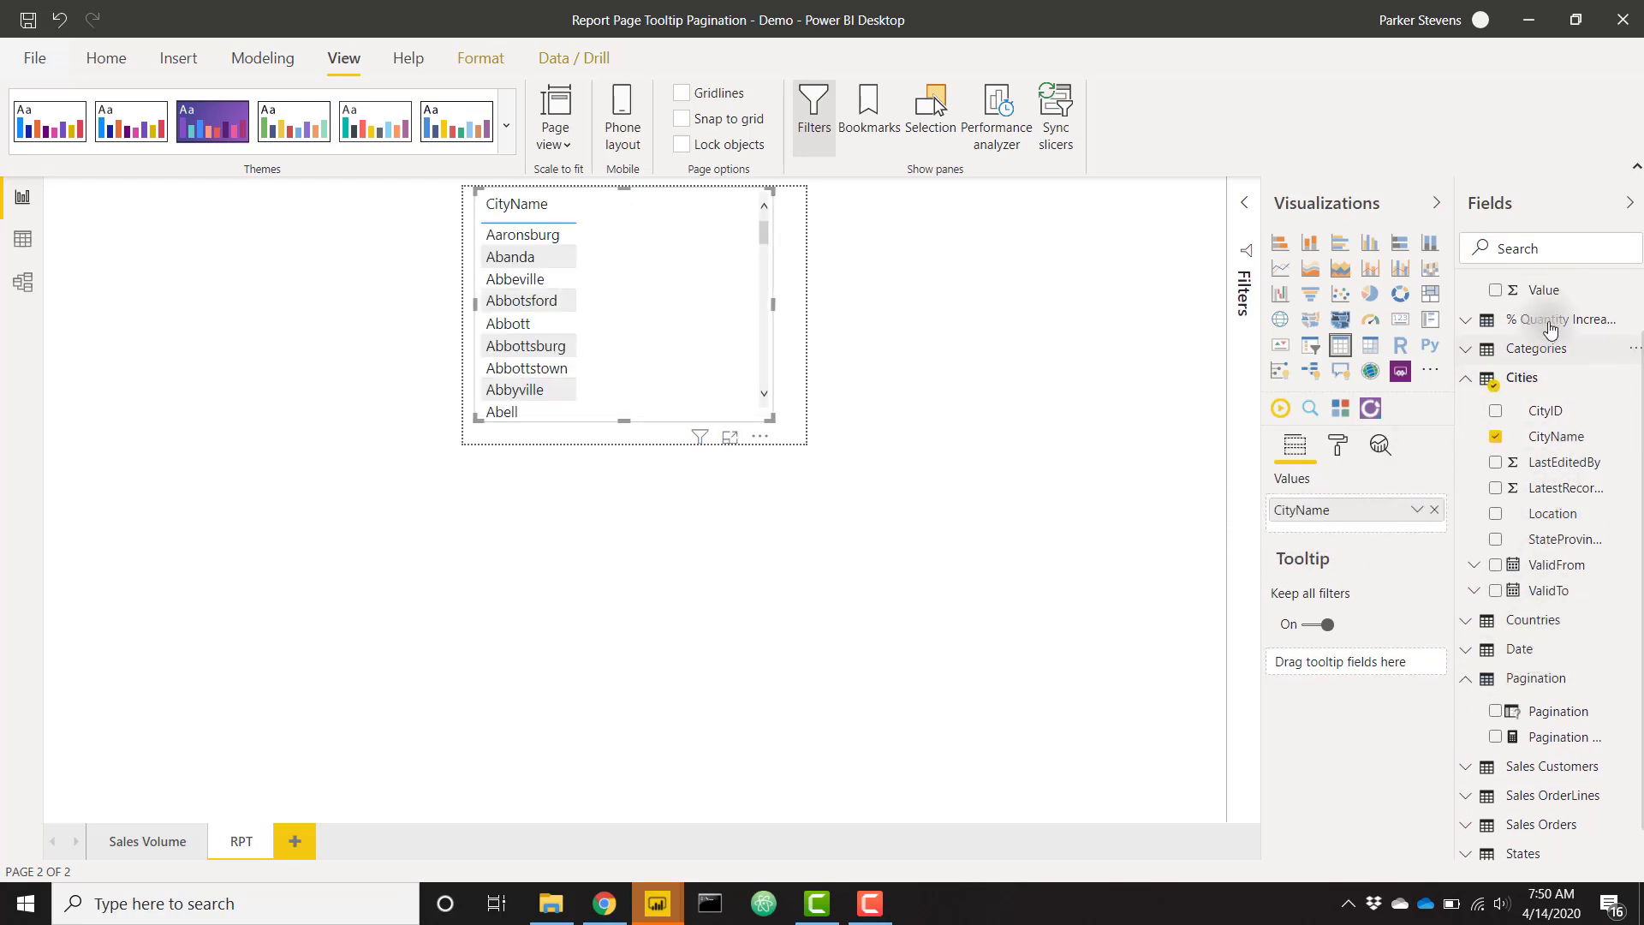
scroll(1552, 329, "up", 2)
left_click_drag(1551, 329, 1375, 513)
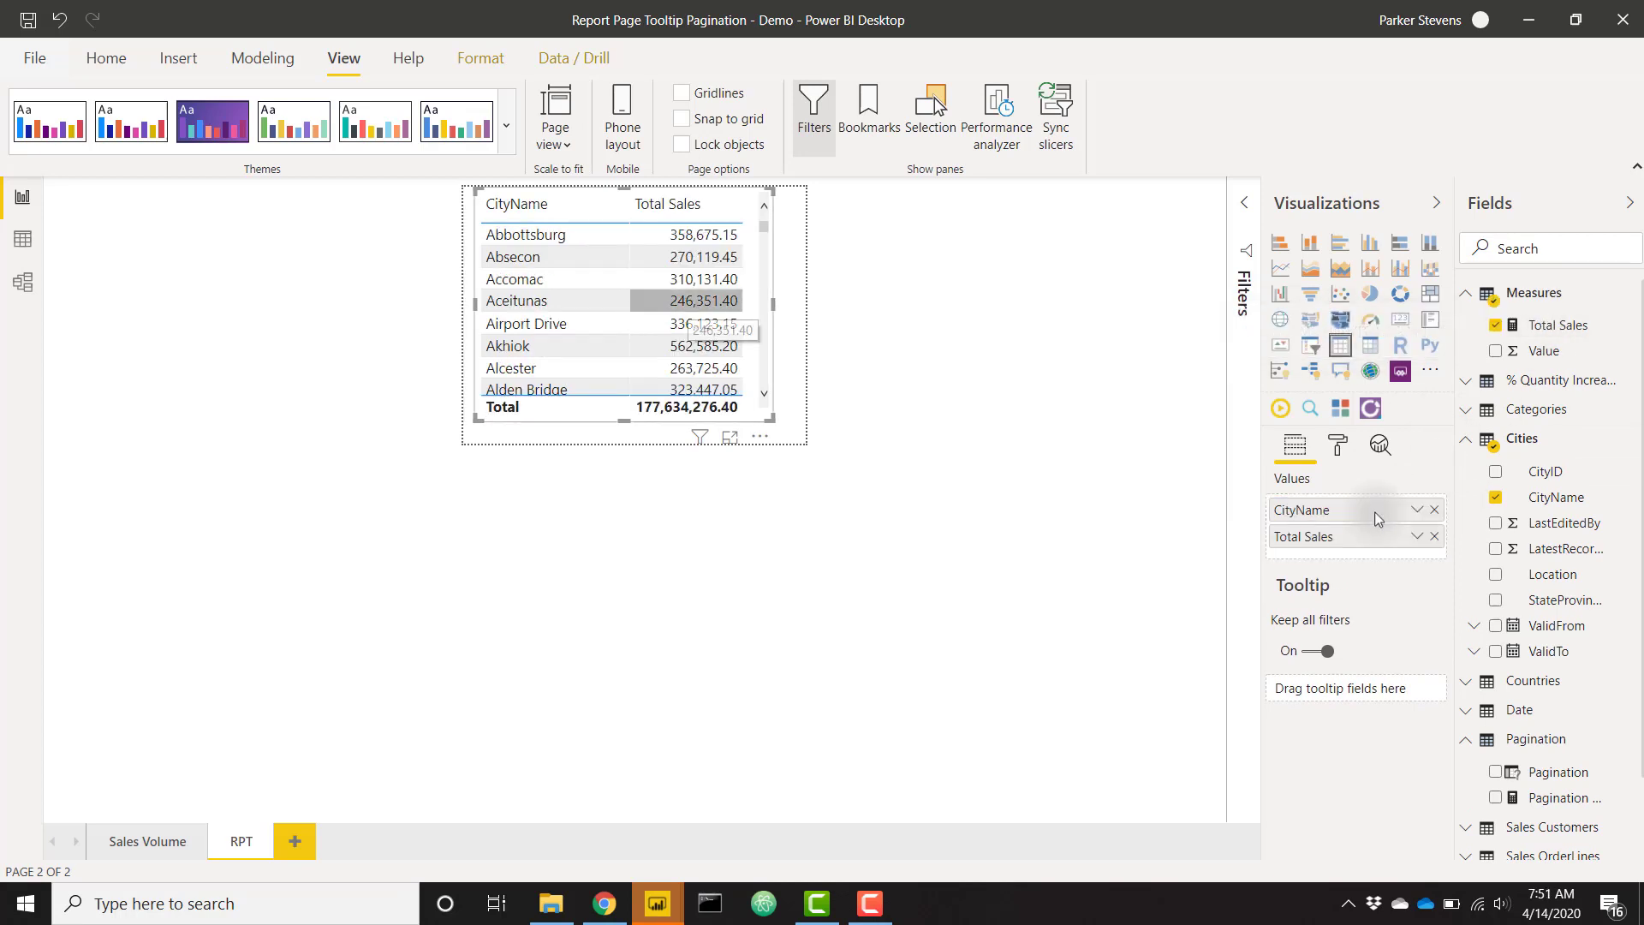
scroll(676, 308, "down", 10)
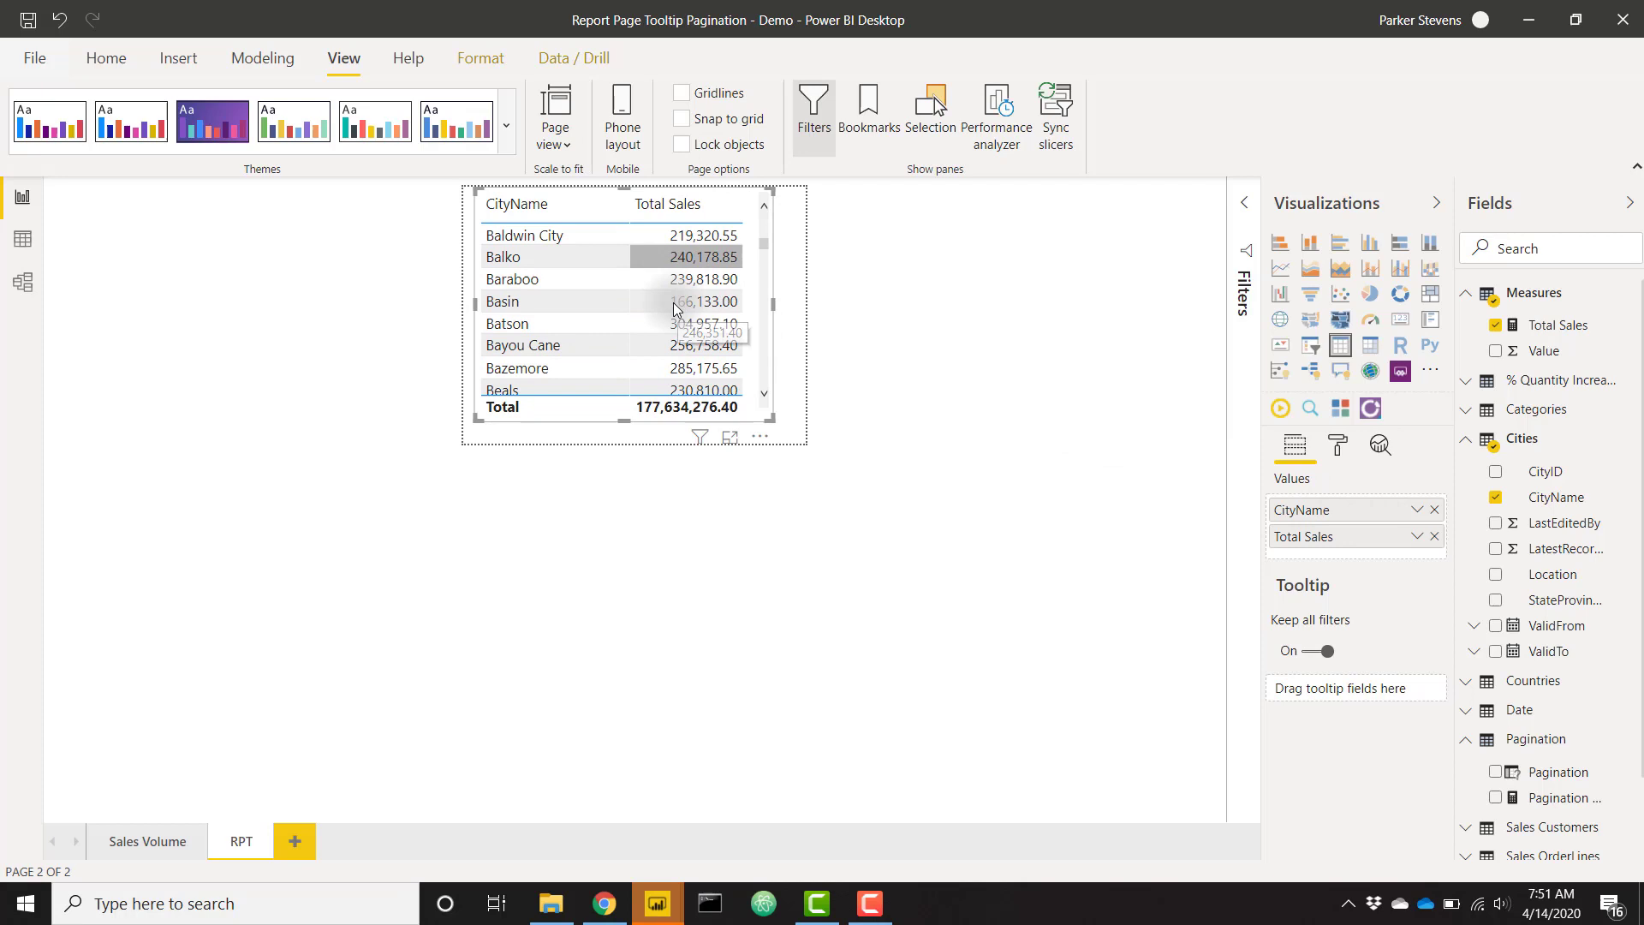
scroll(675, 309, "up", 10)
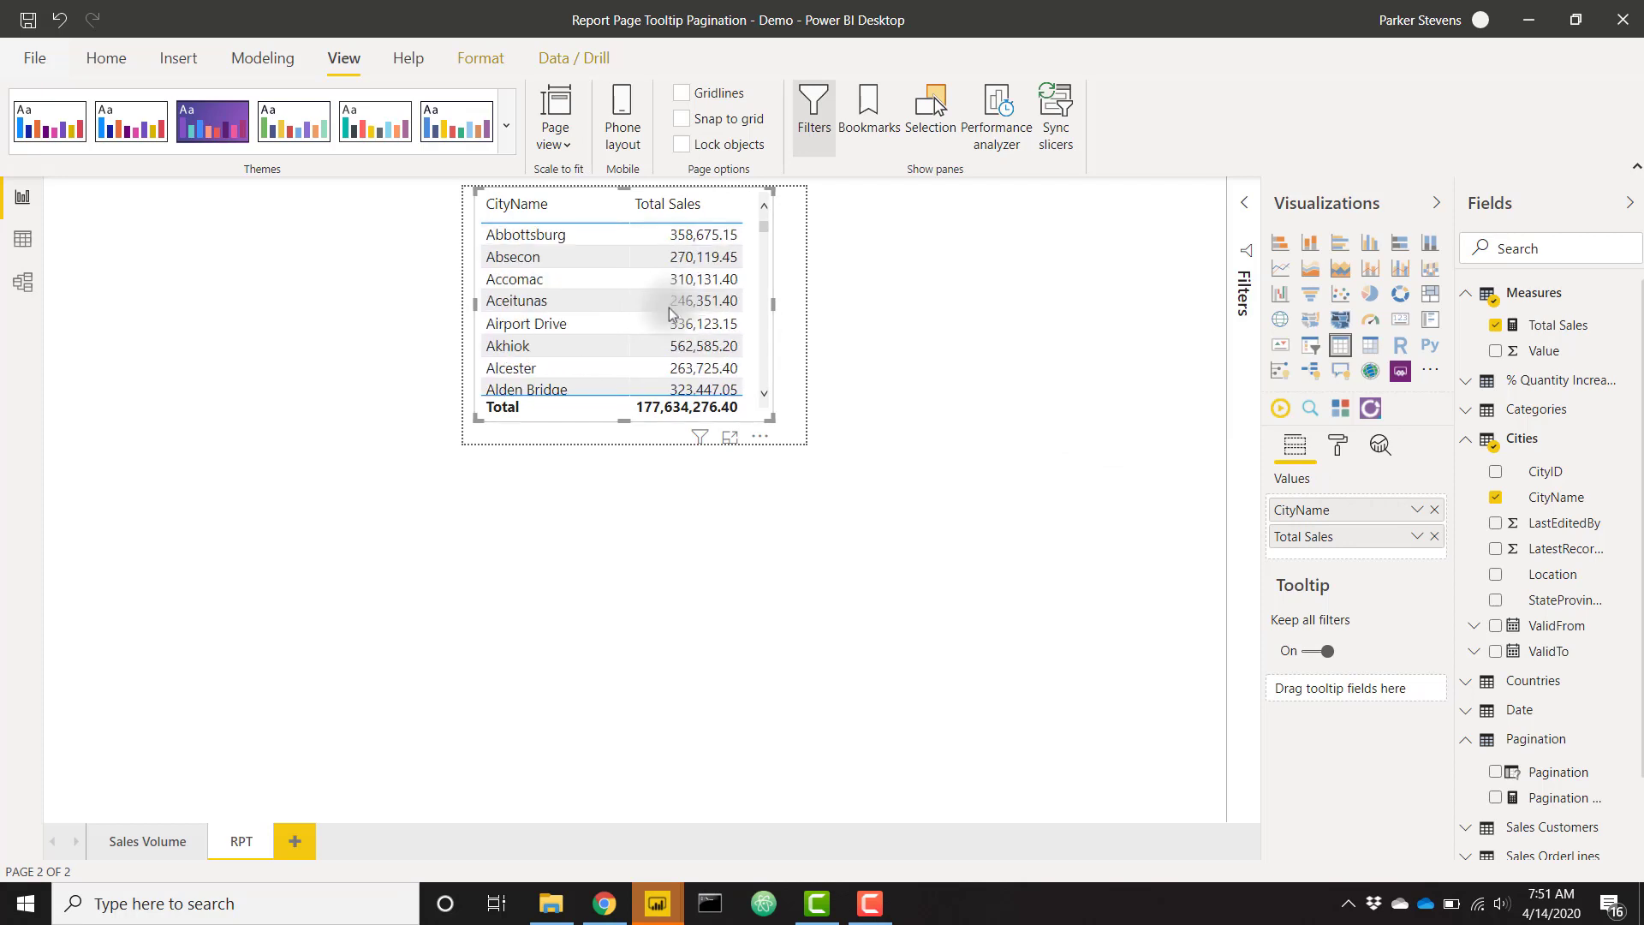
- Set the Sales Volume donut's tooltip to the RPT report page and preview it on a slice
left_click(165, 843)
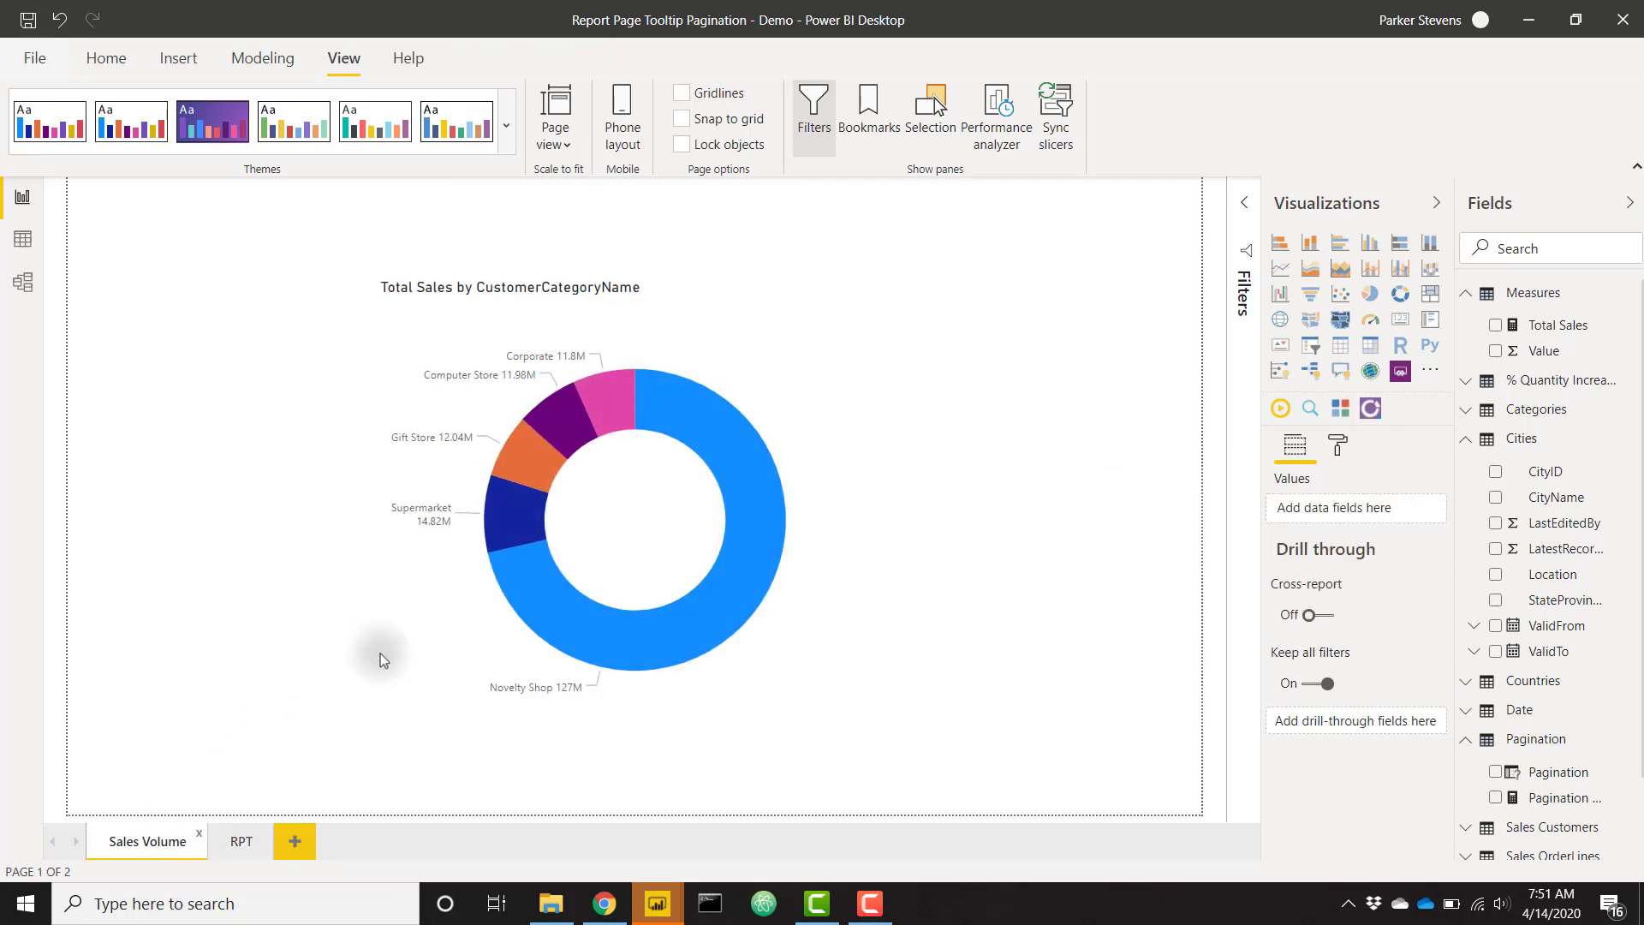
left_click(742, 342)
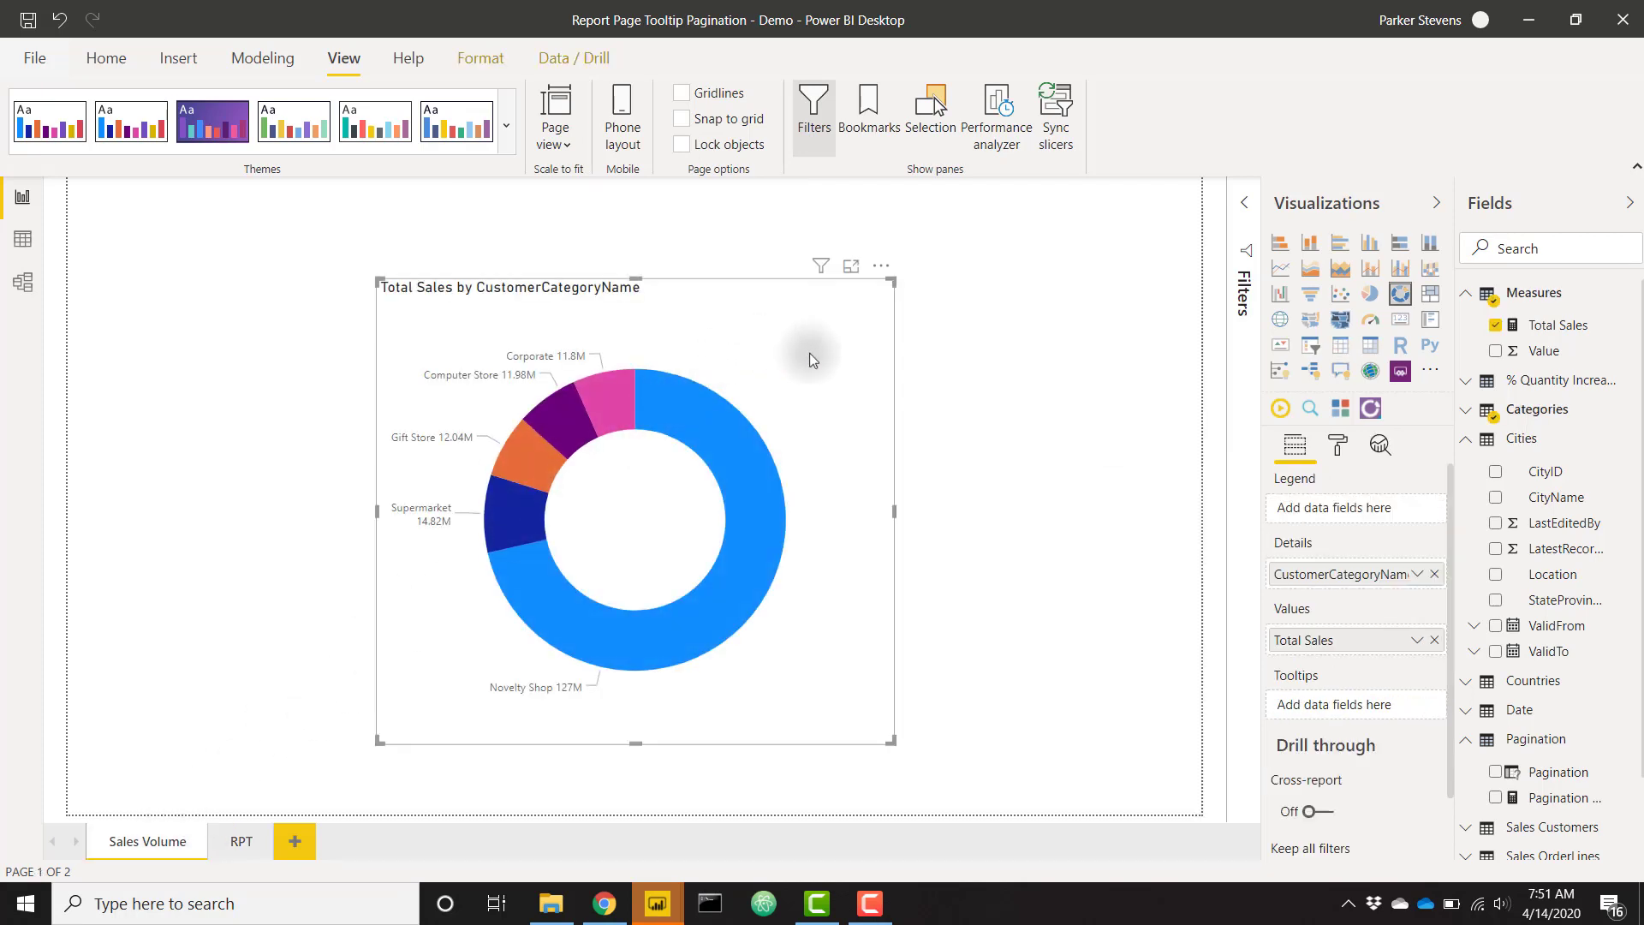
left_click(1336, 443)
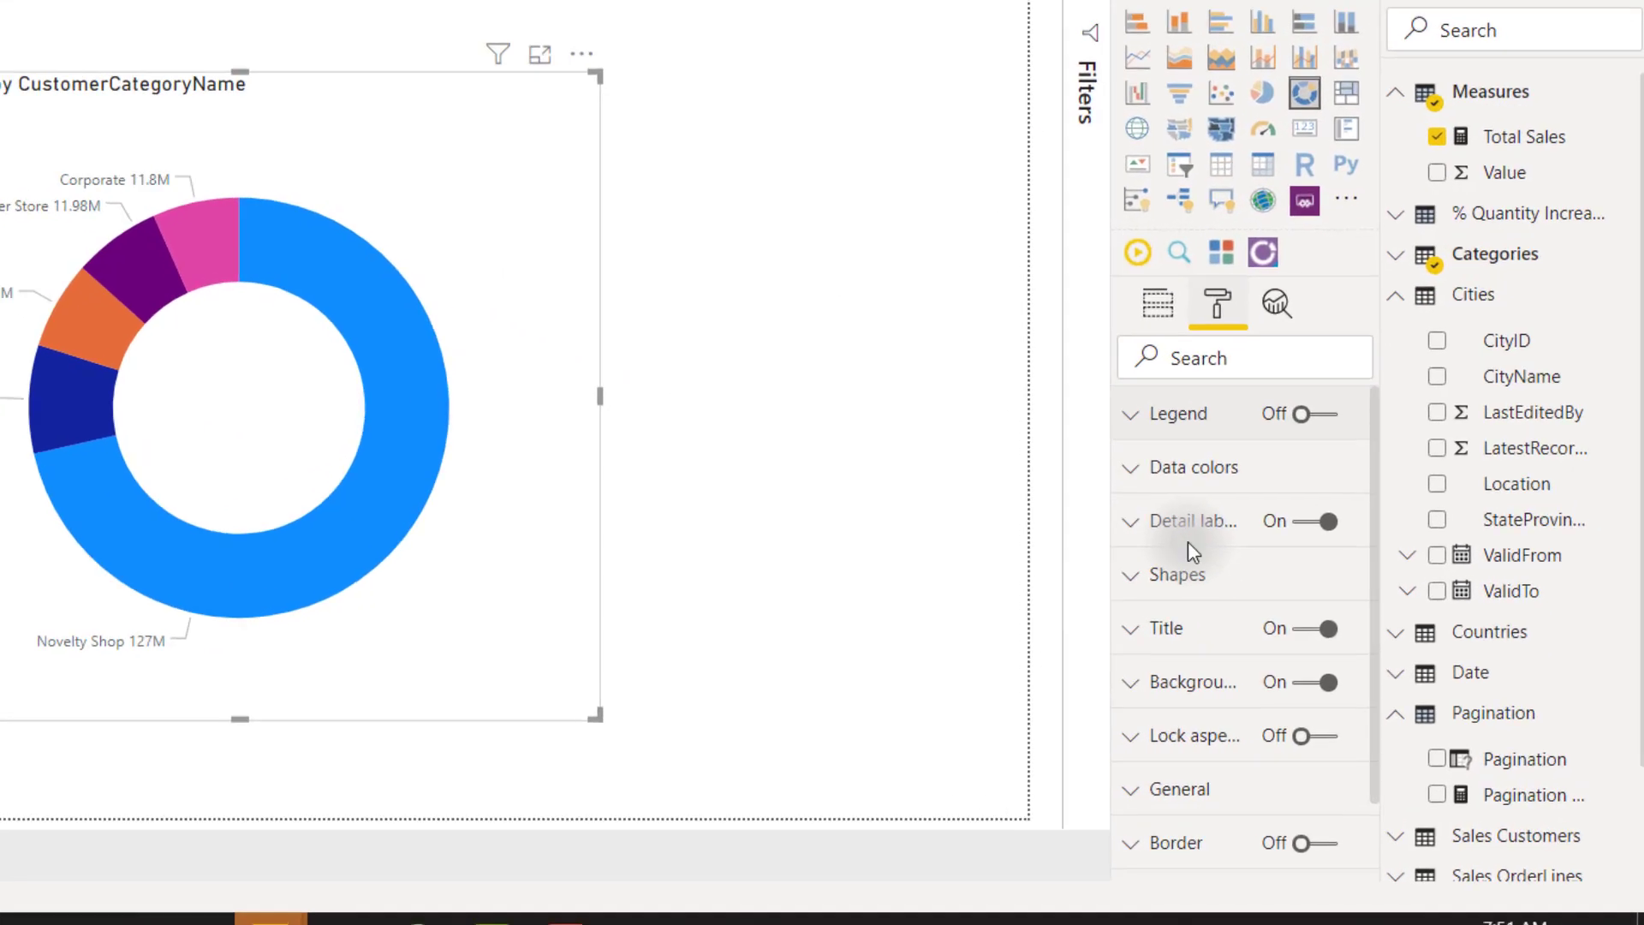
scroll(1328, 804, "down", 2)
left_click(1161, 813)
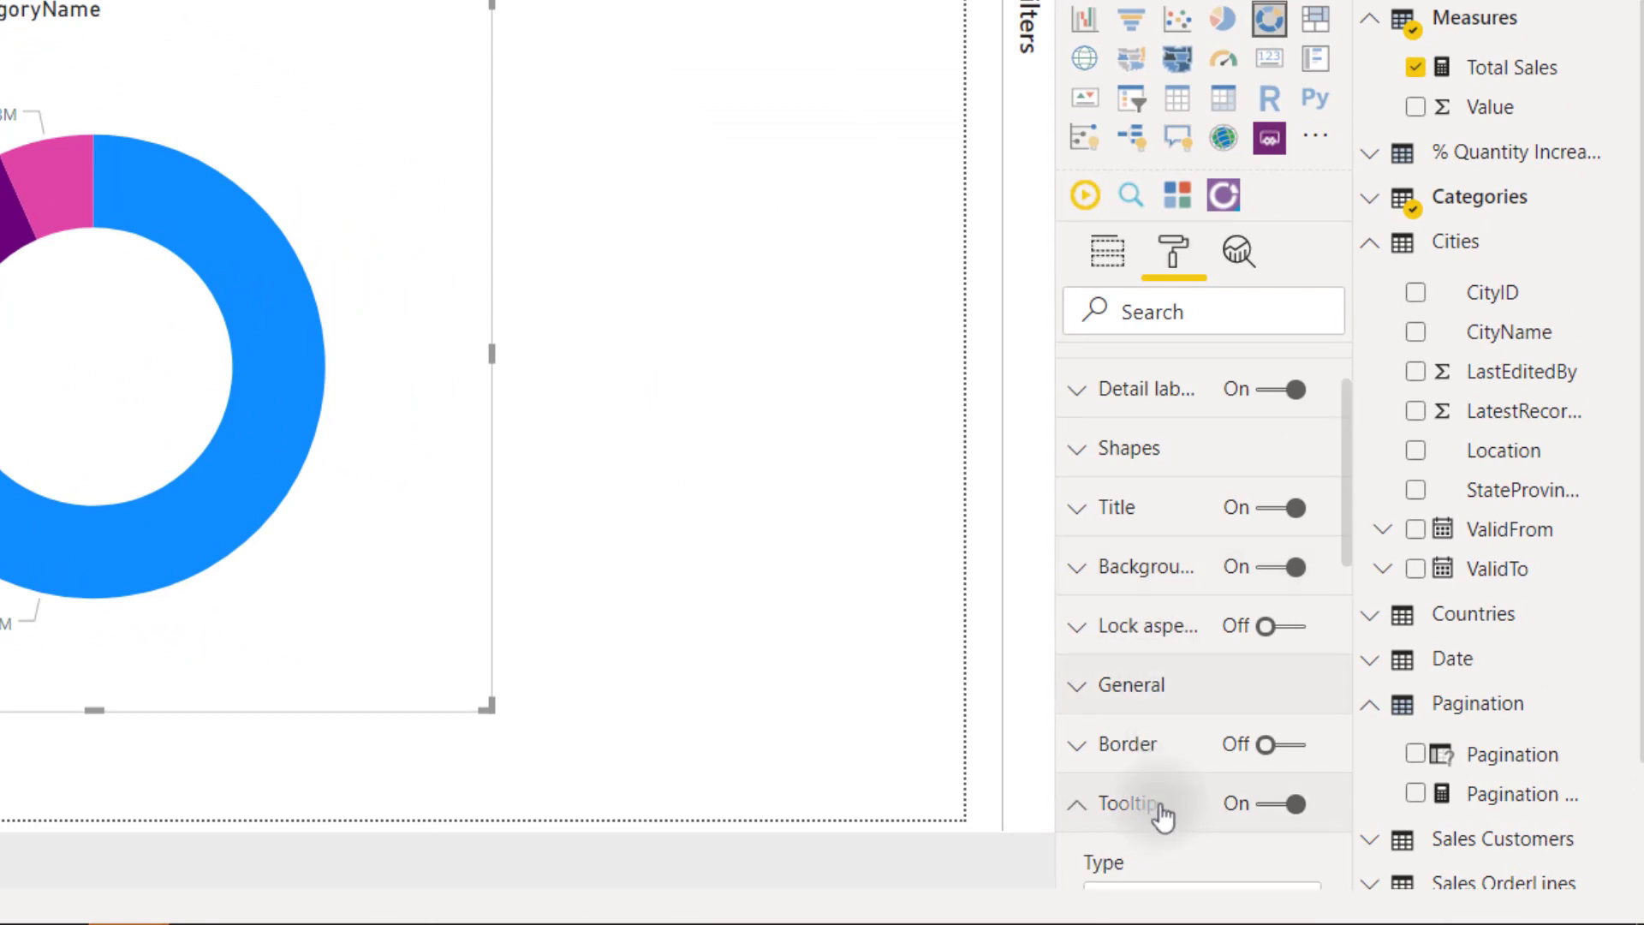
scroll(1182, 458, "up", 3)
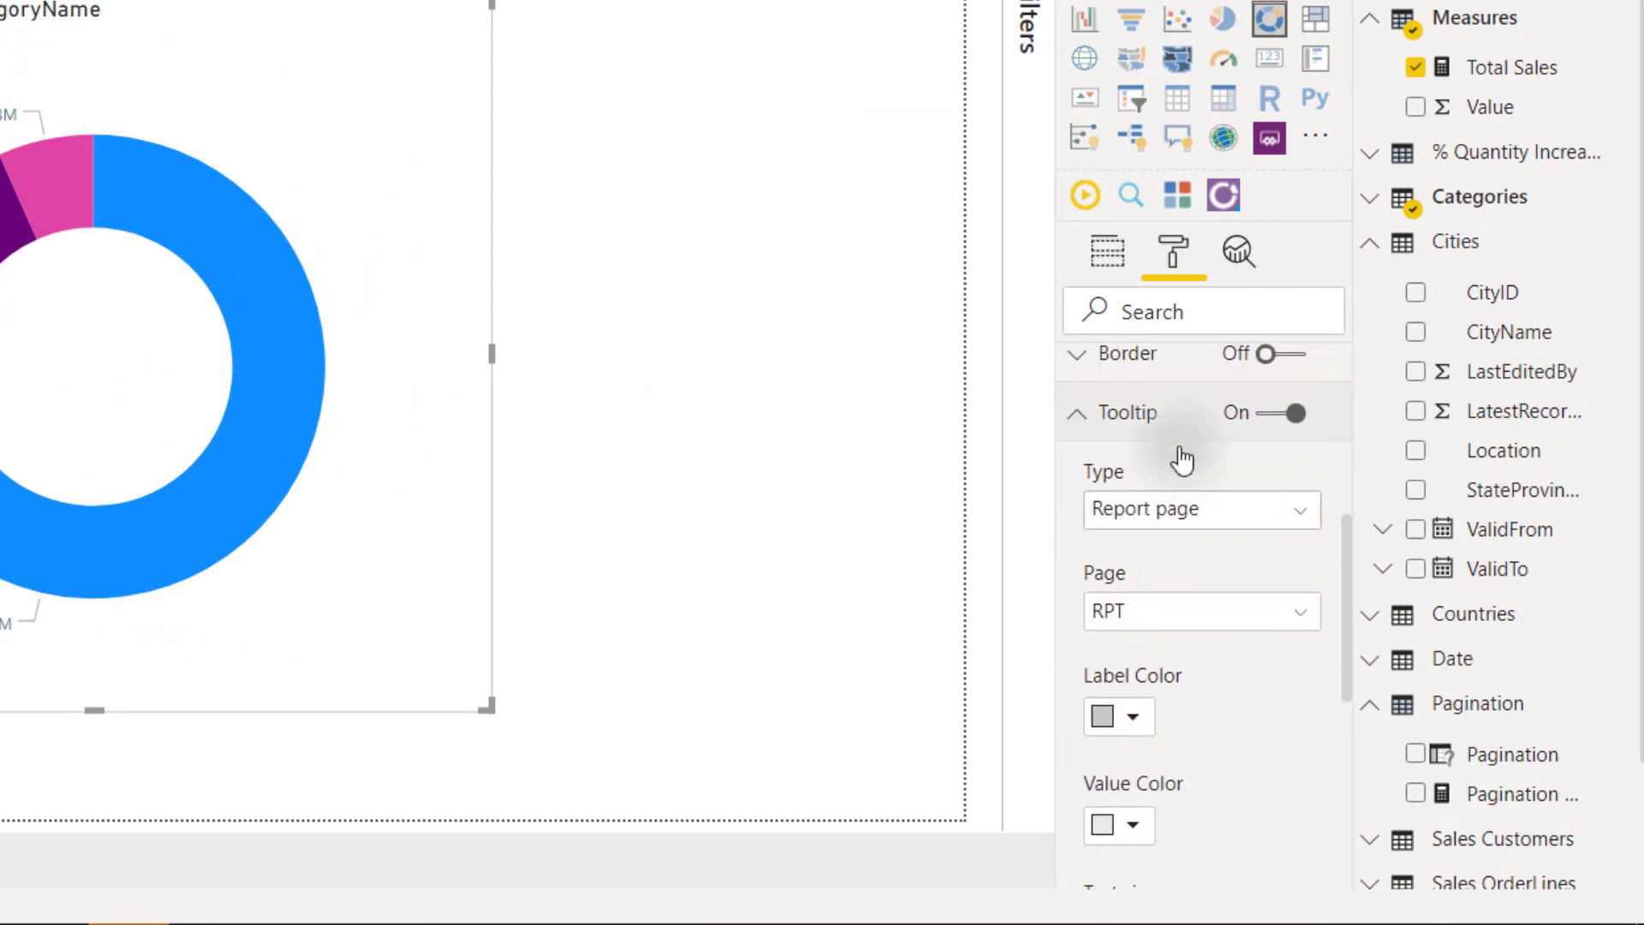
left_click(1132, 614)
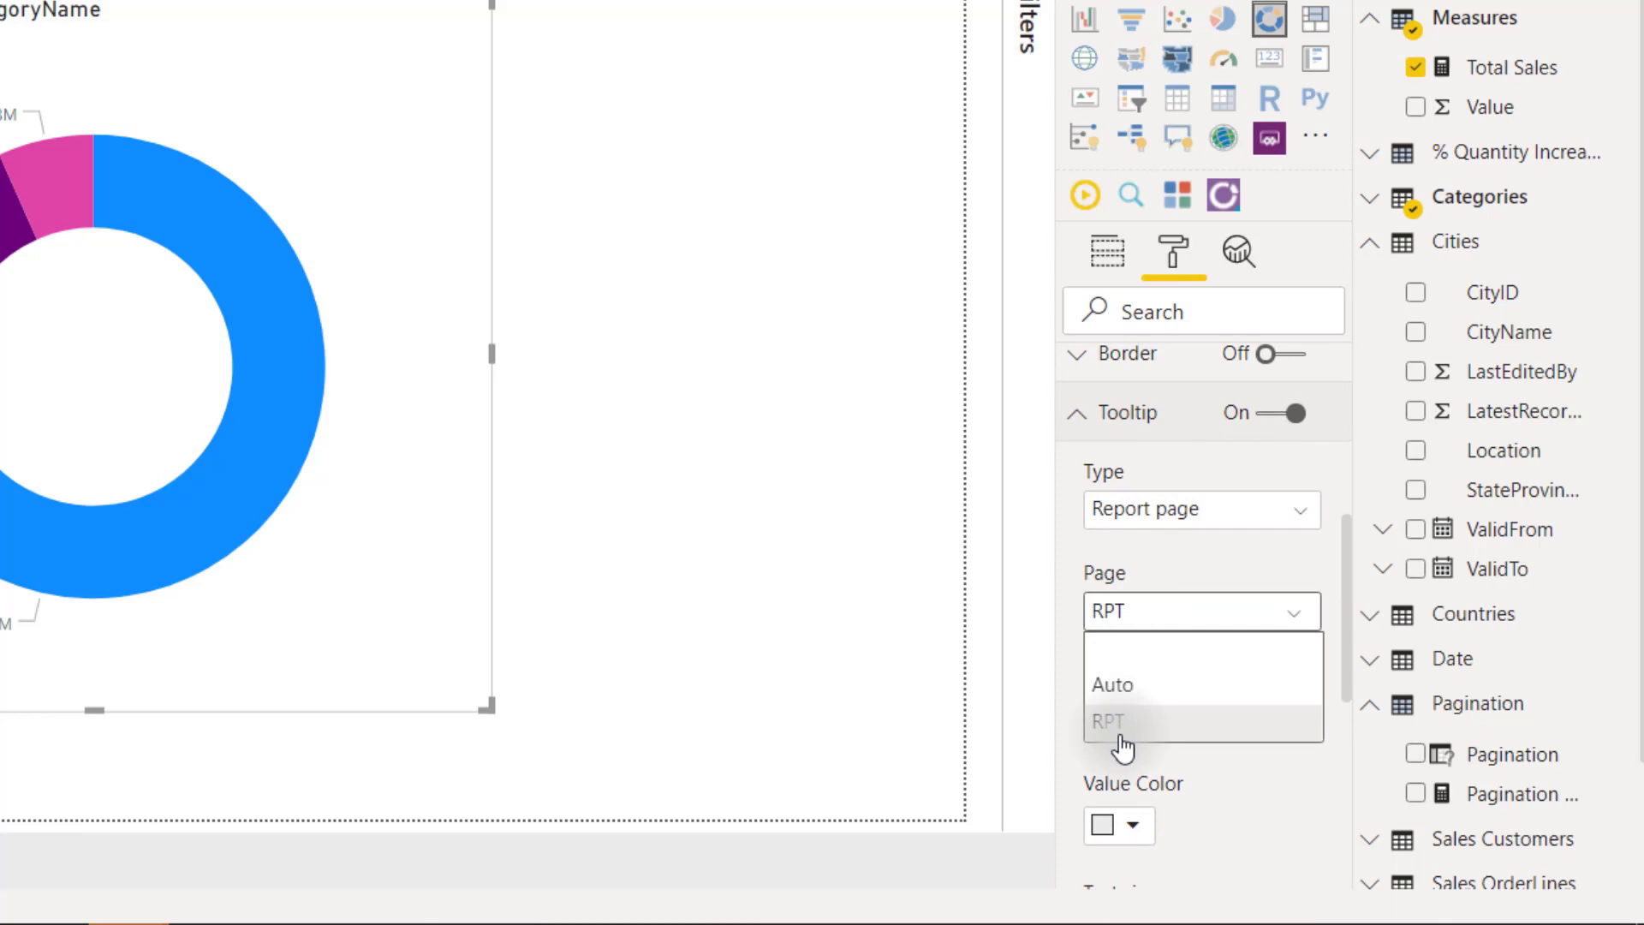
left_click(1113, 723)
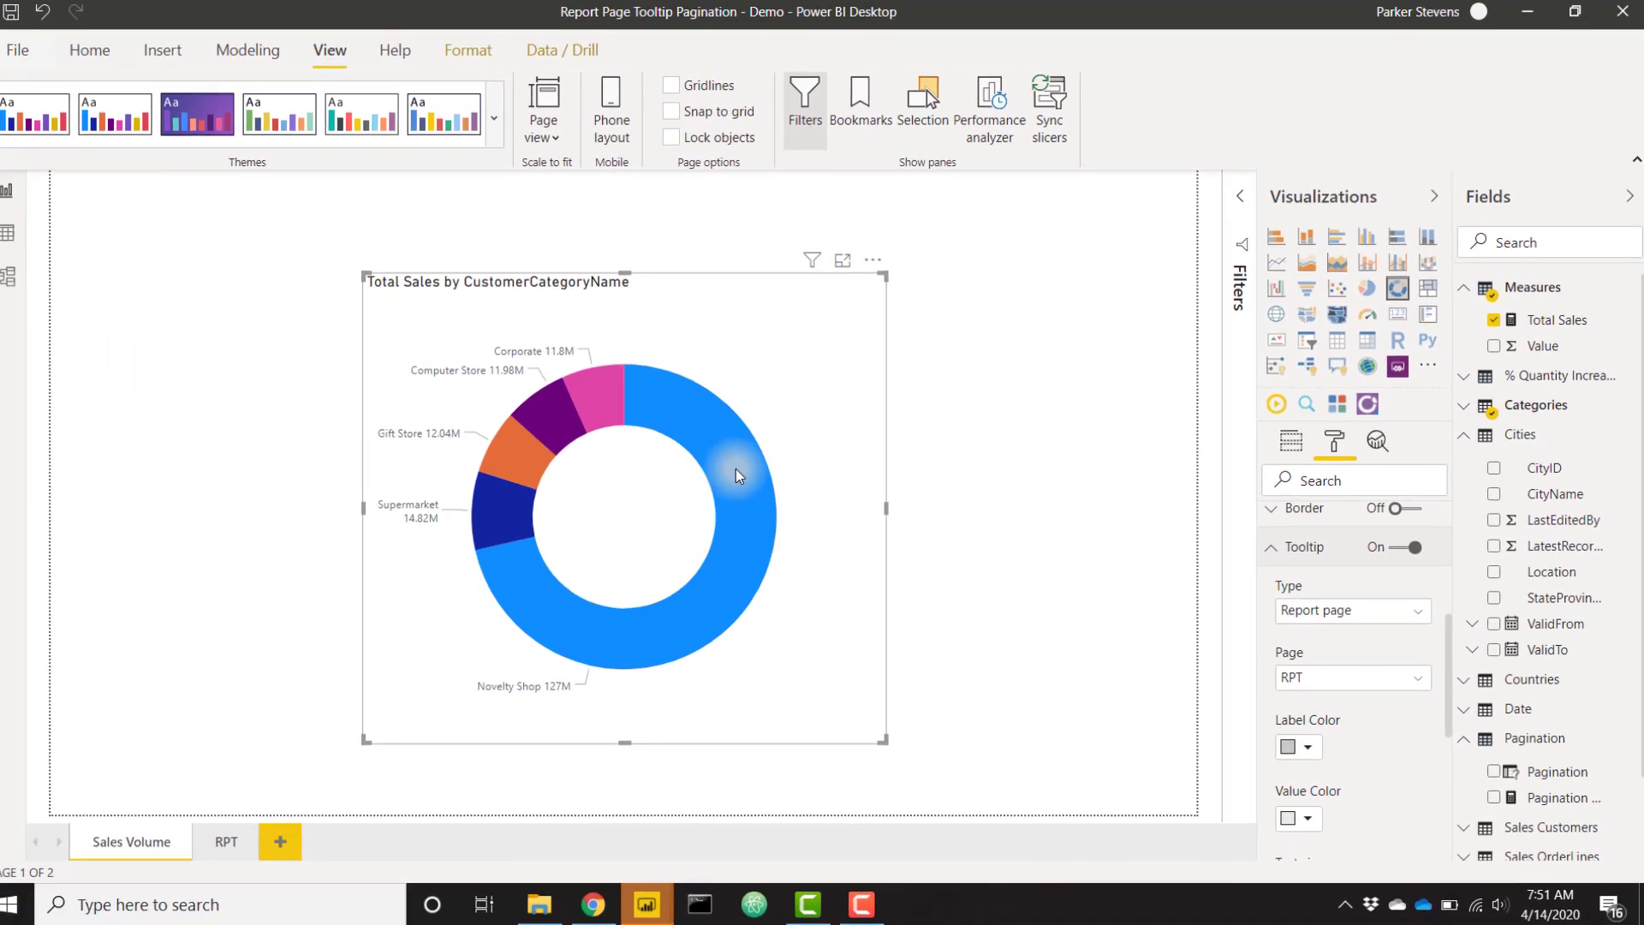
mouse_move(736, 472)
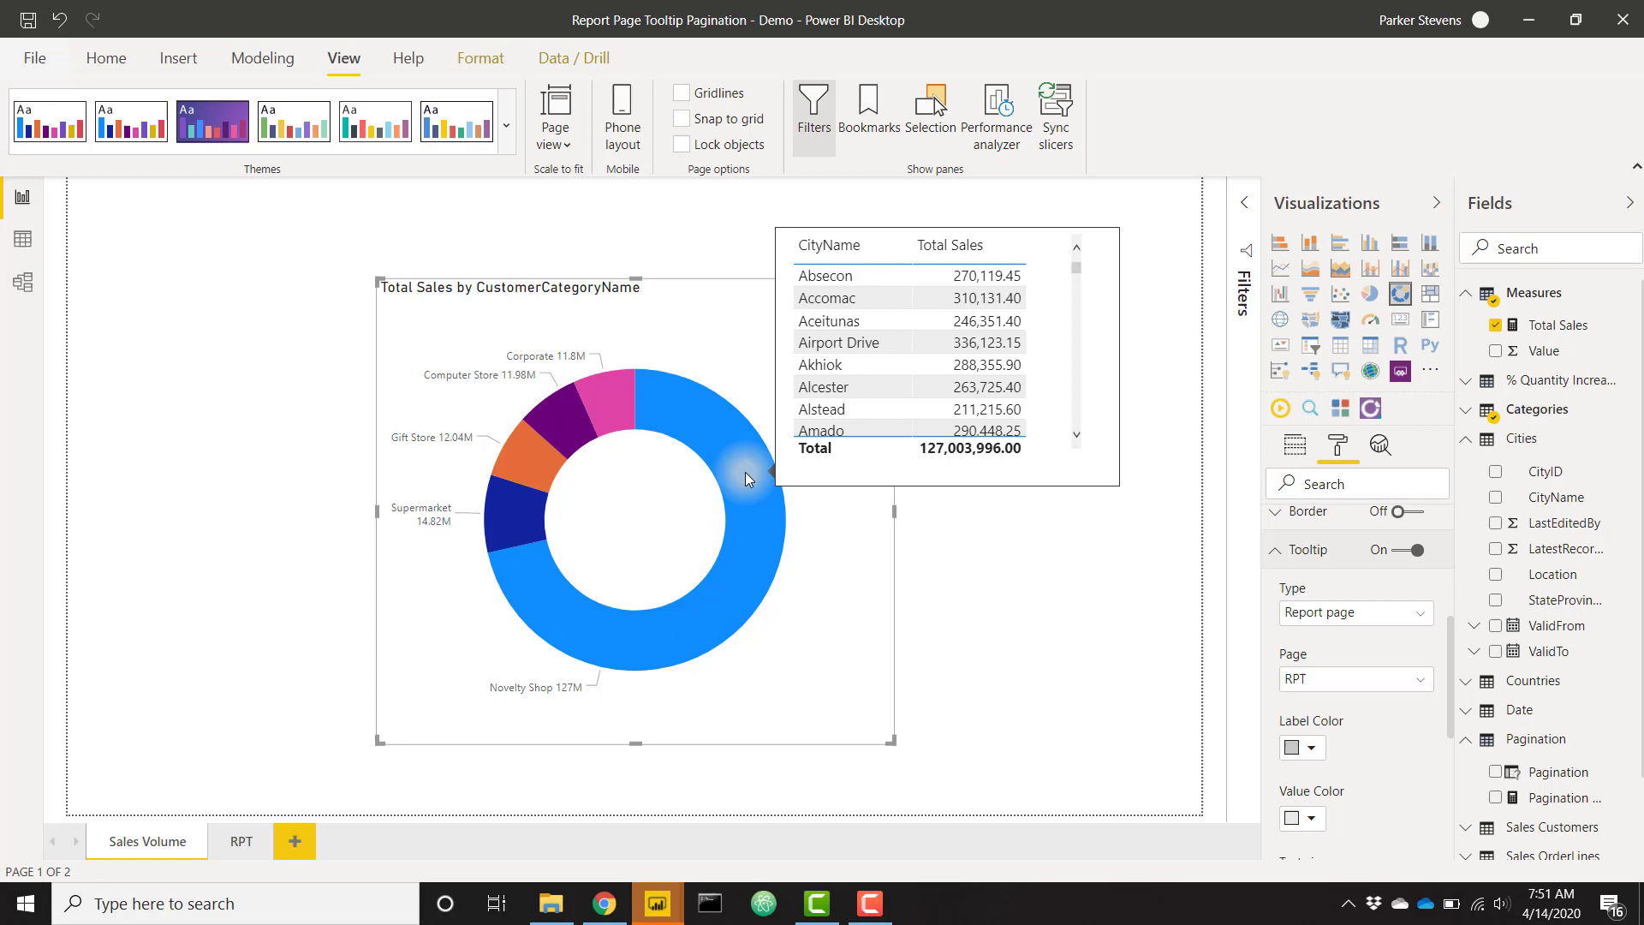
- On the RPT page, drag the city table's bottom edge down slightly so Alden Bridge shows fully
left_click(250, 841)
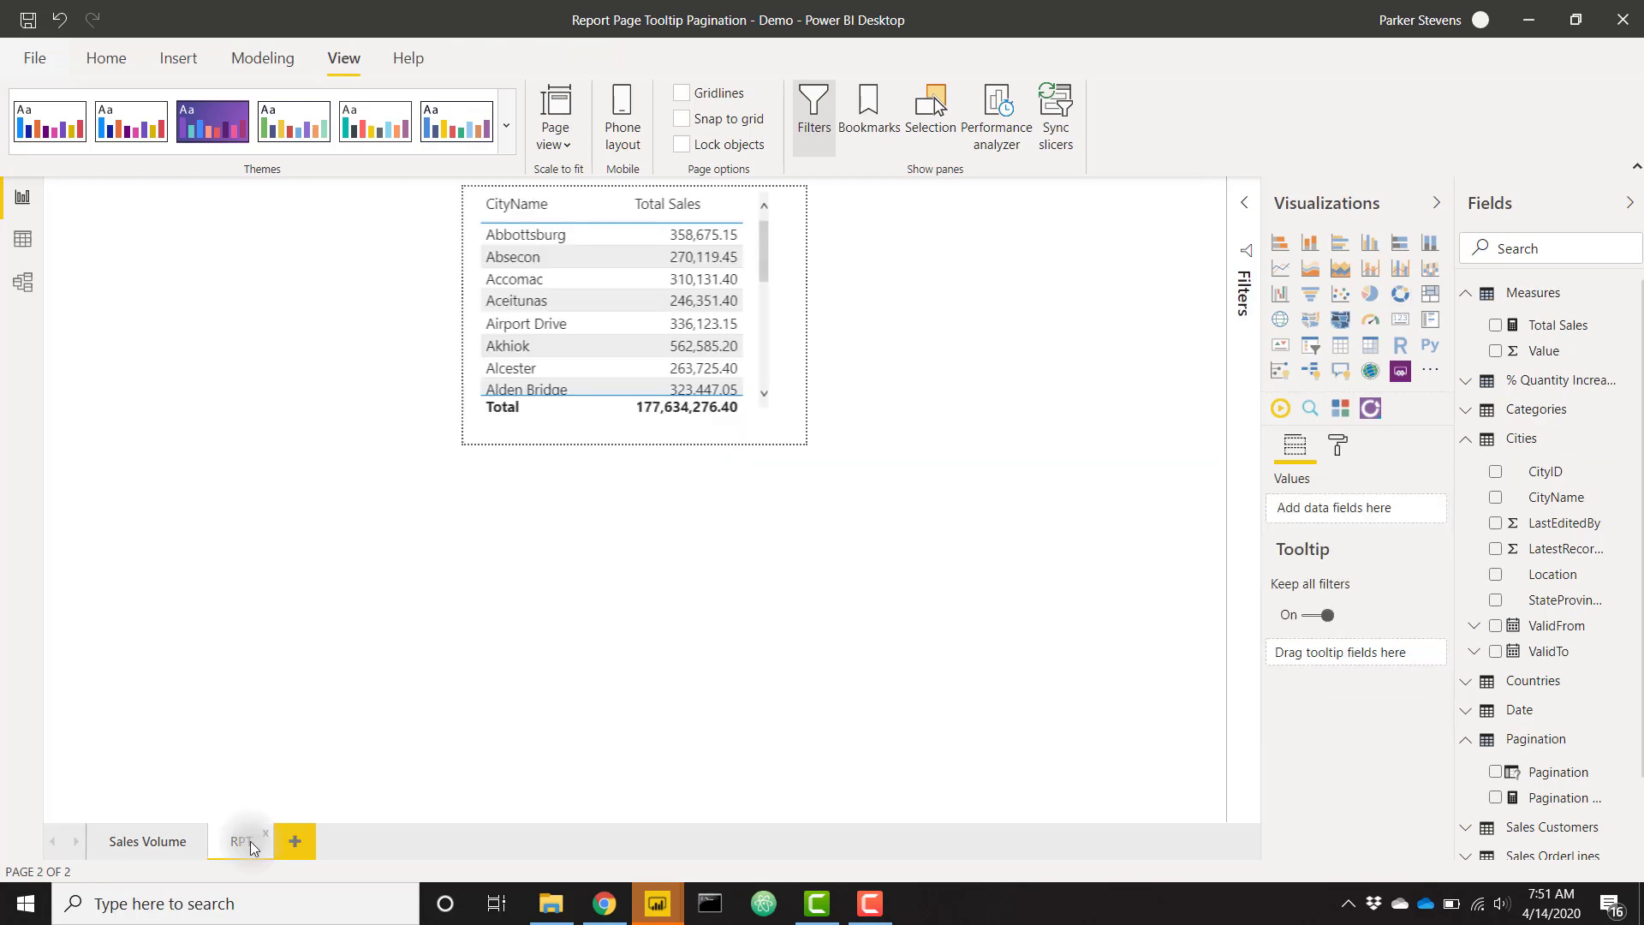
left_click(589, 402)
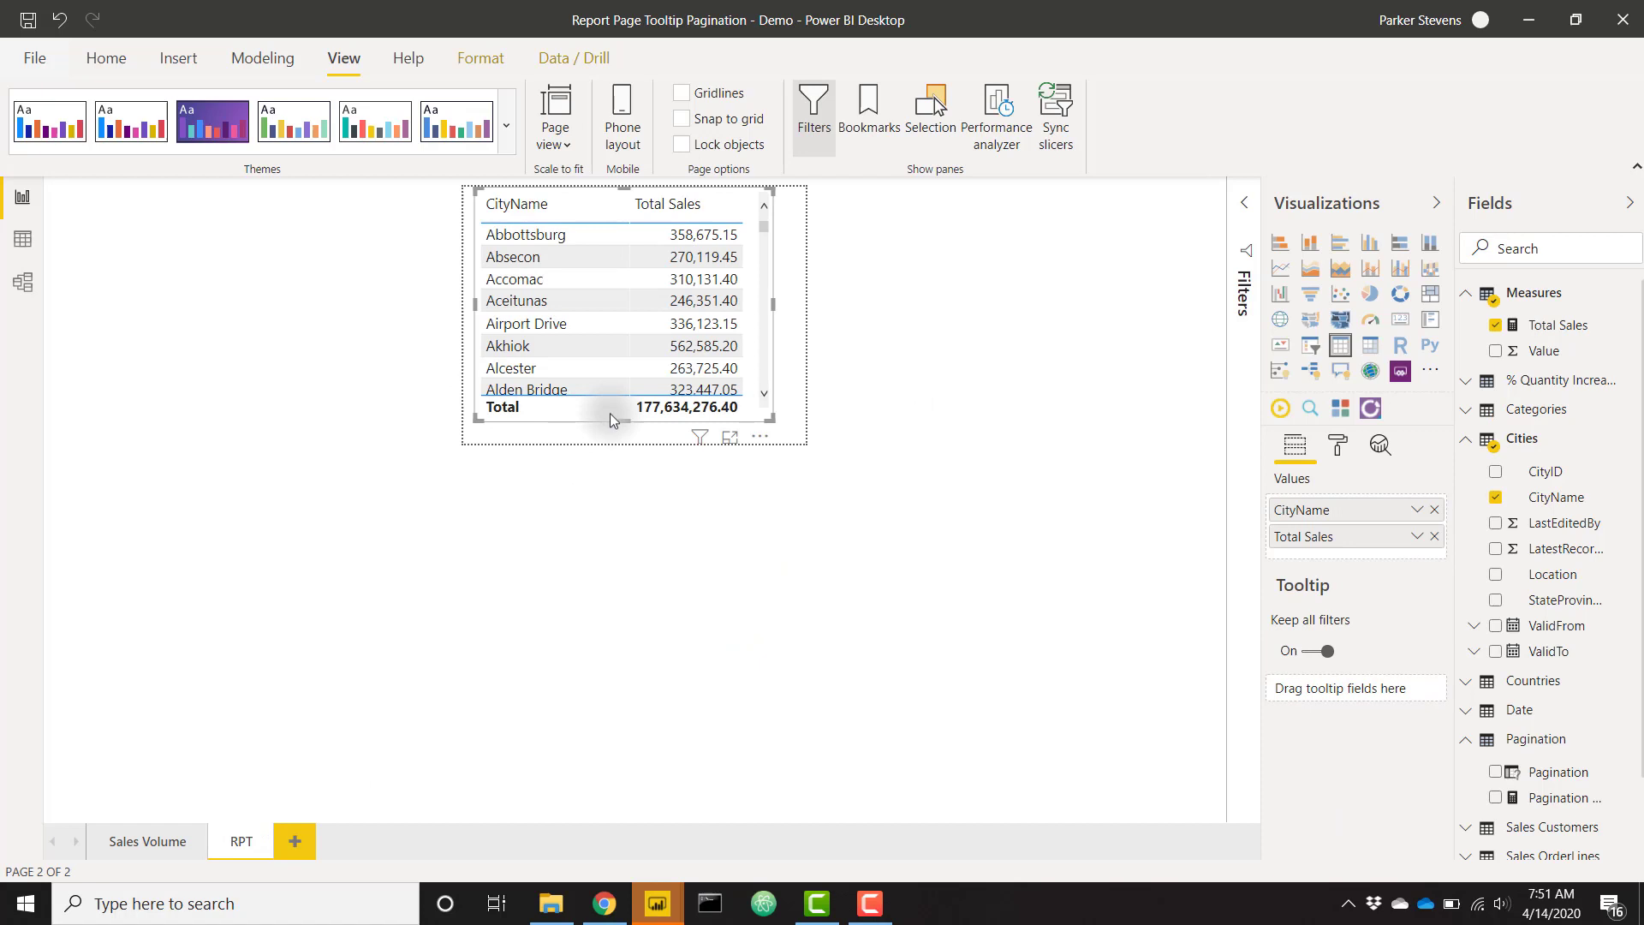
left_click_drag(624, 420, 624, 426)
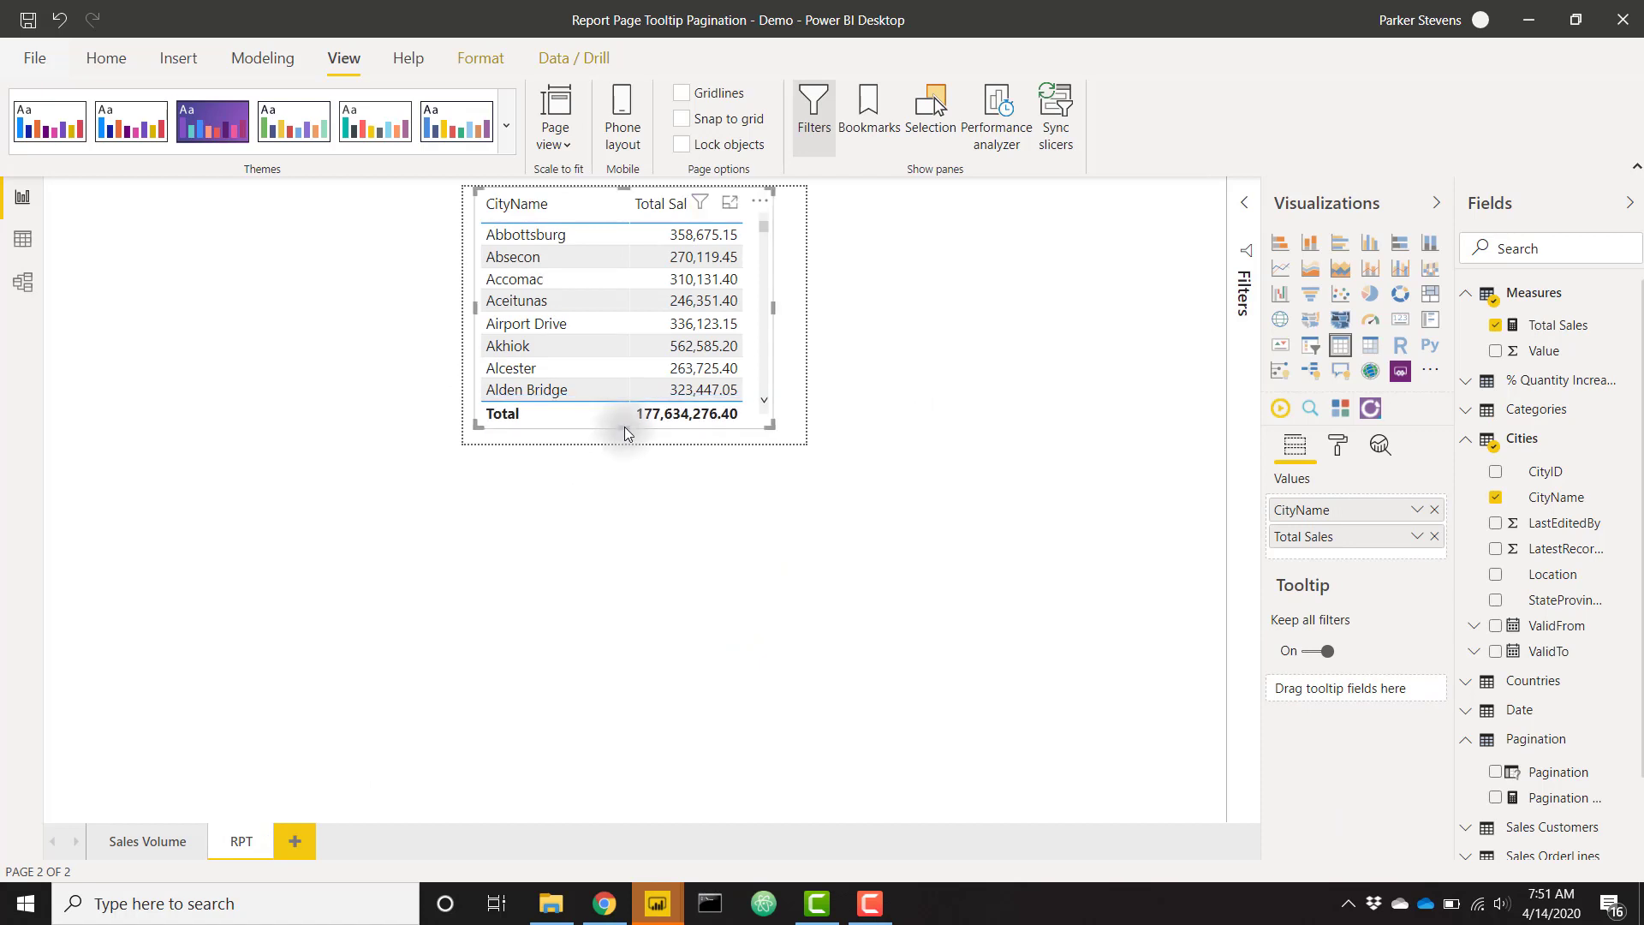
mouse_move(659, 368)
- Create a new measure starting City Ranking = RANKX(ALLSELECTED(Cities[CityName]),
right_click(1534, 293)
left_click(1544, 320)
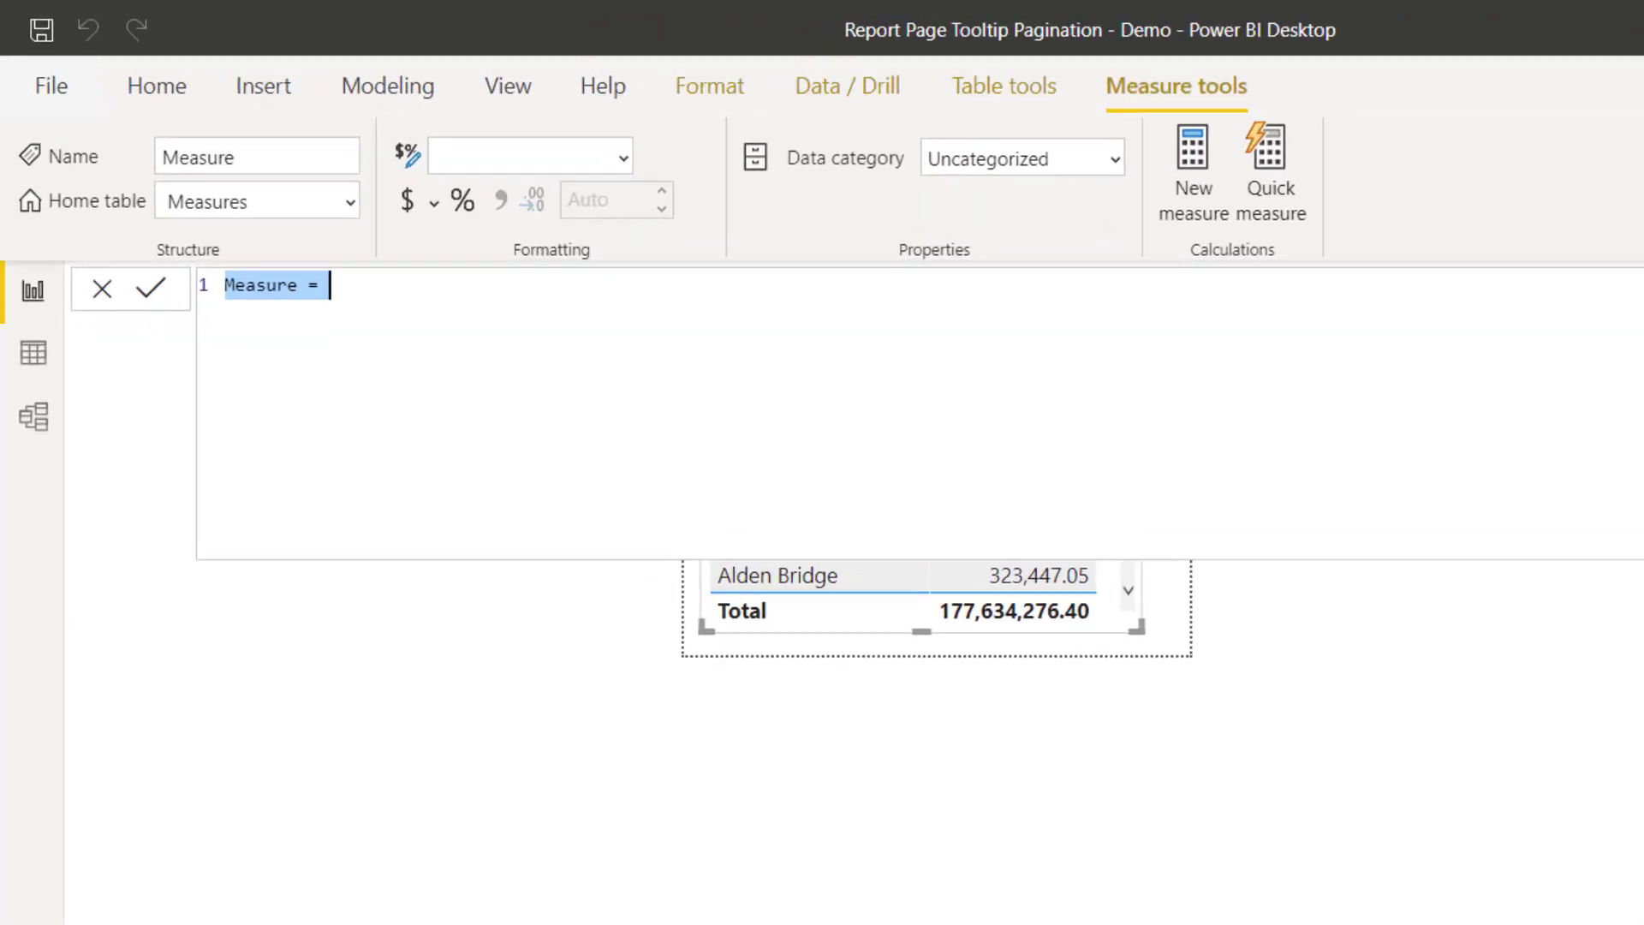
type("Cit")
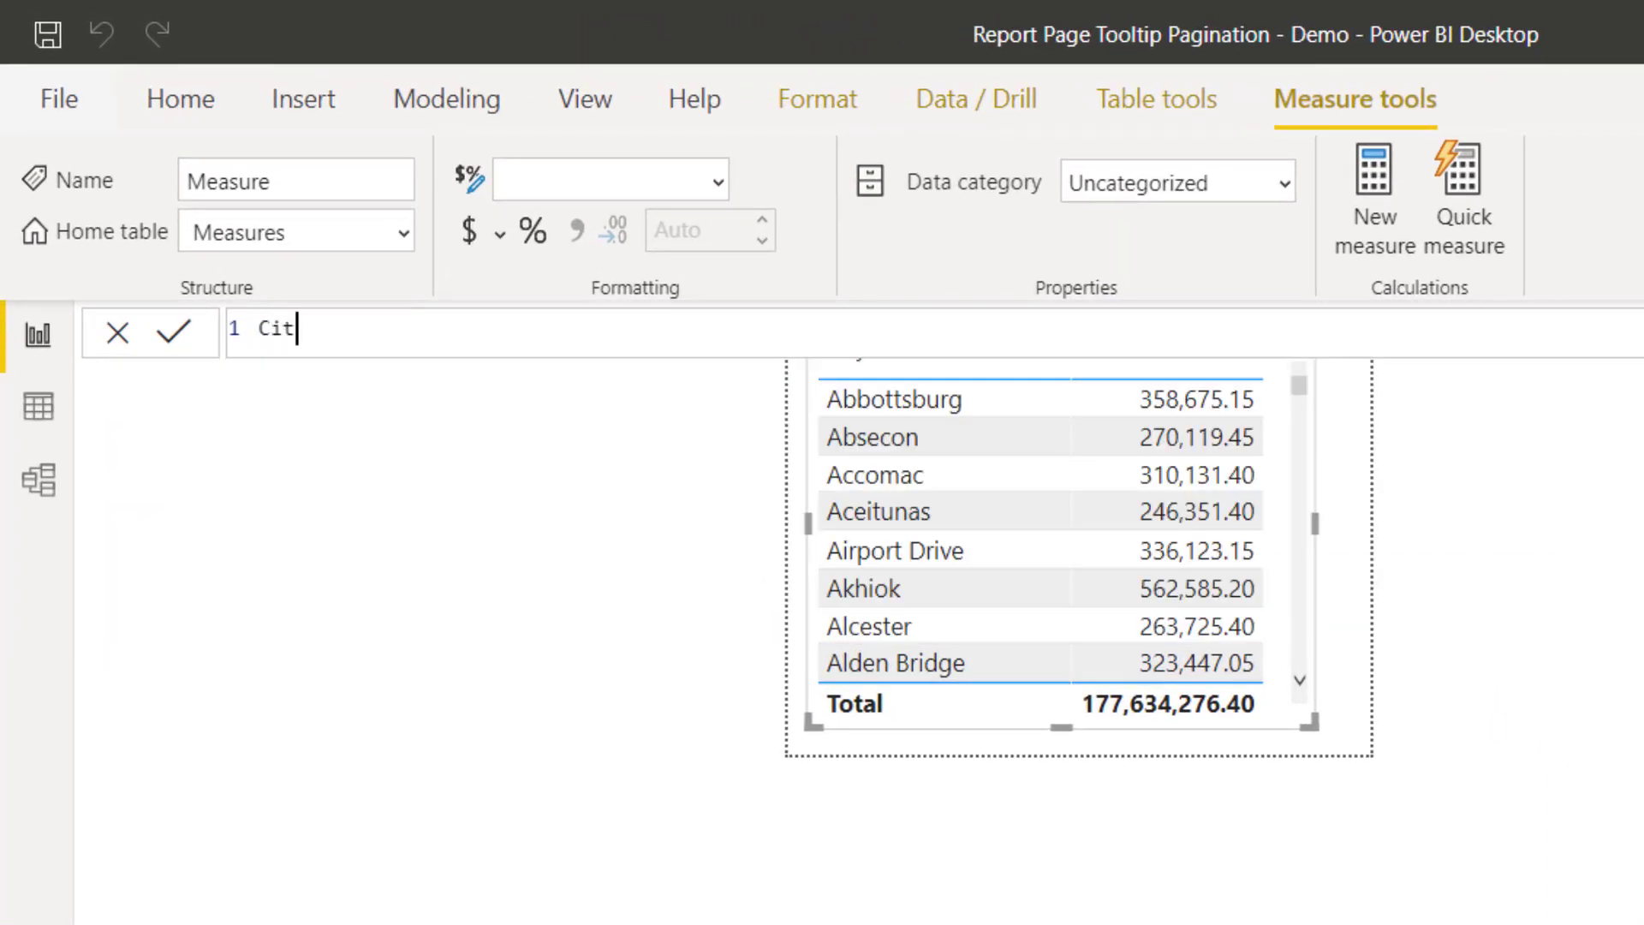
type("y Ranking =")
key("shift+Return")
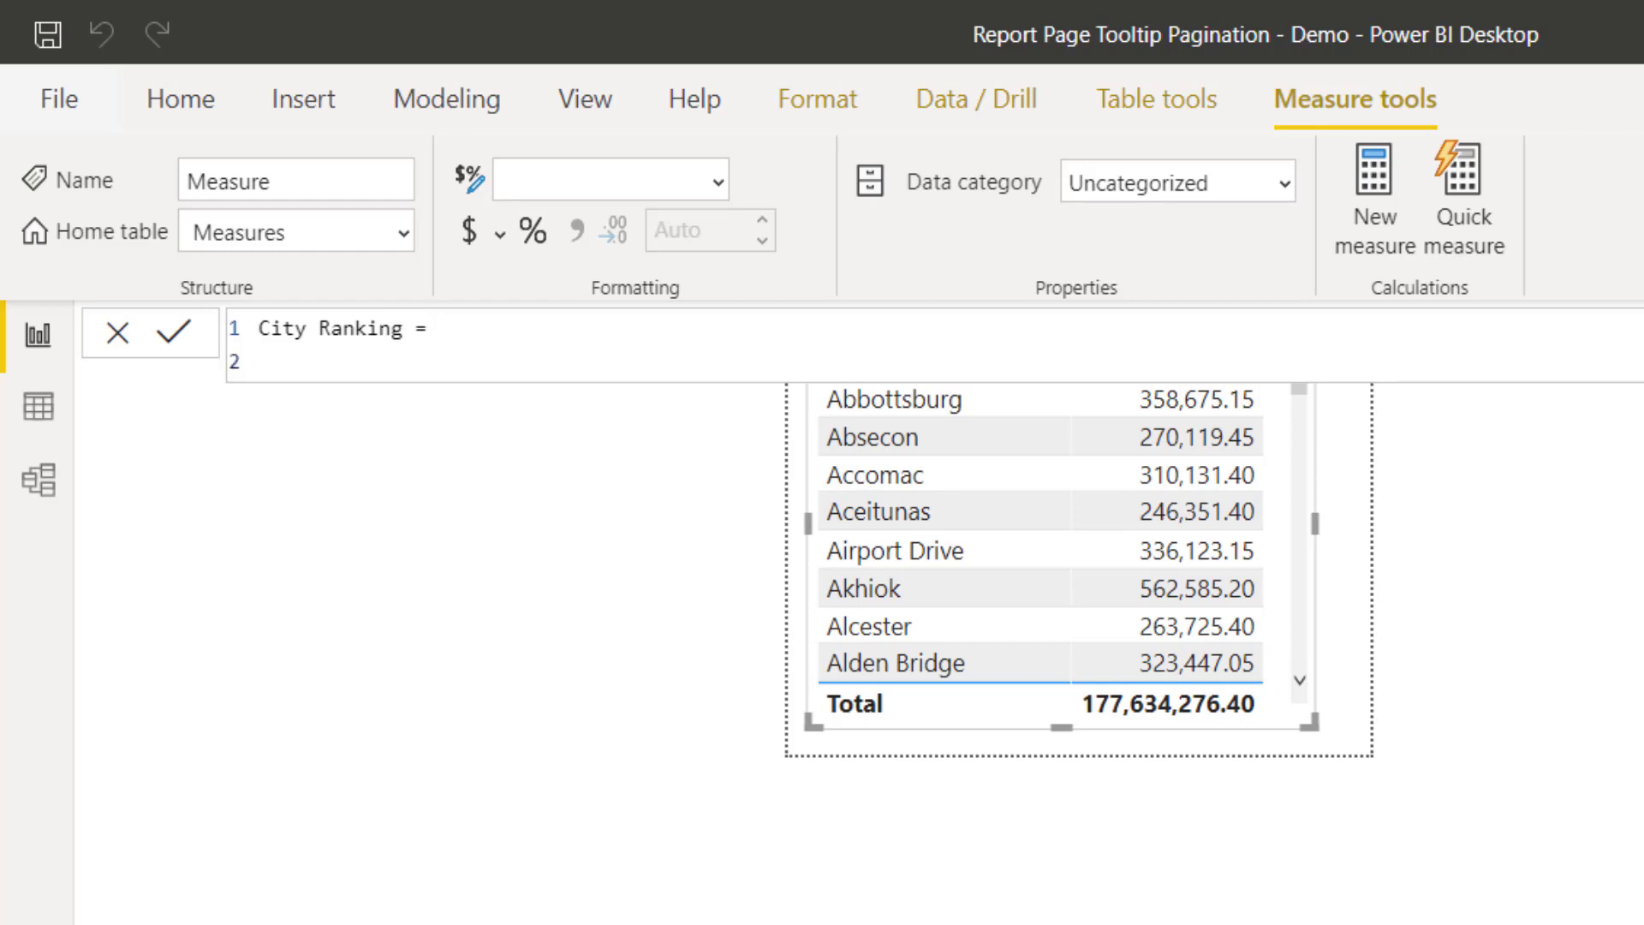
type("RANKX(")
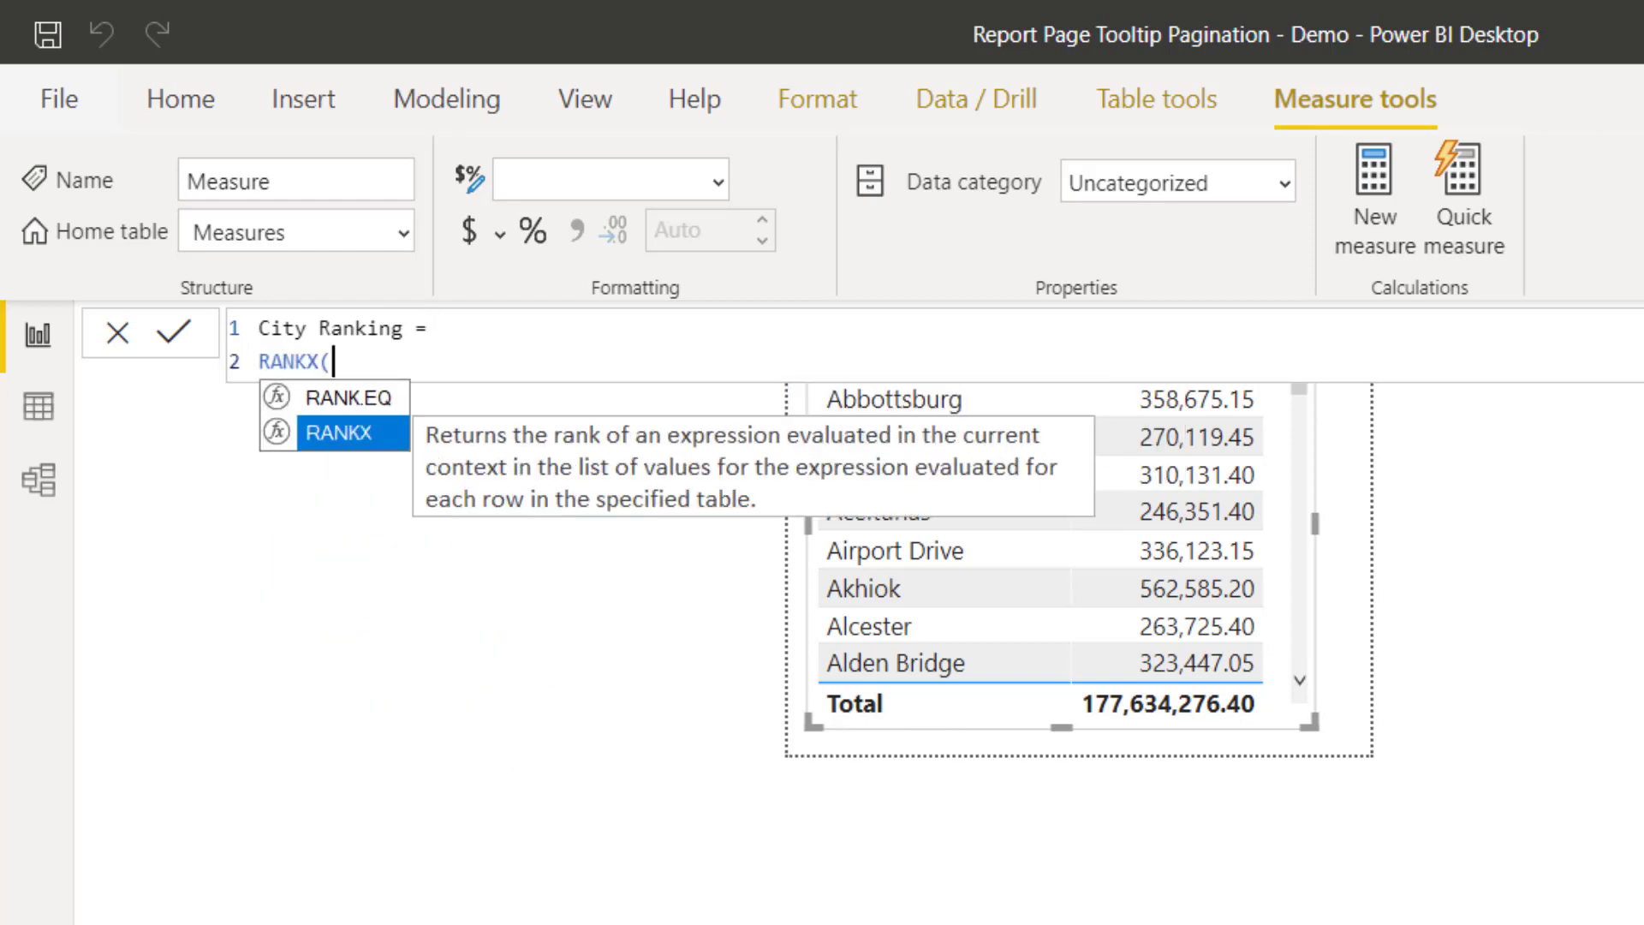
key("shift+Return")
type("ALLS")
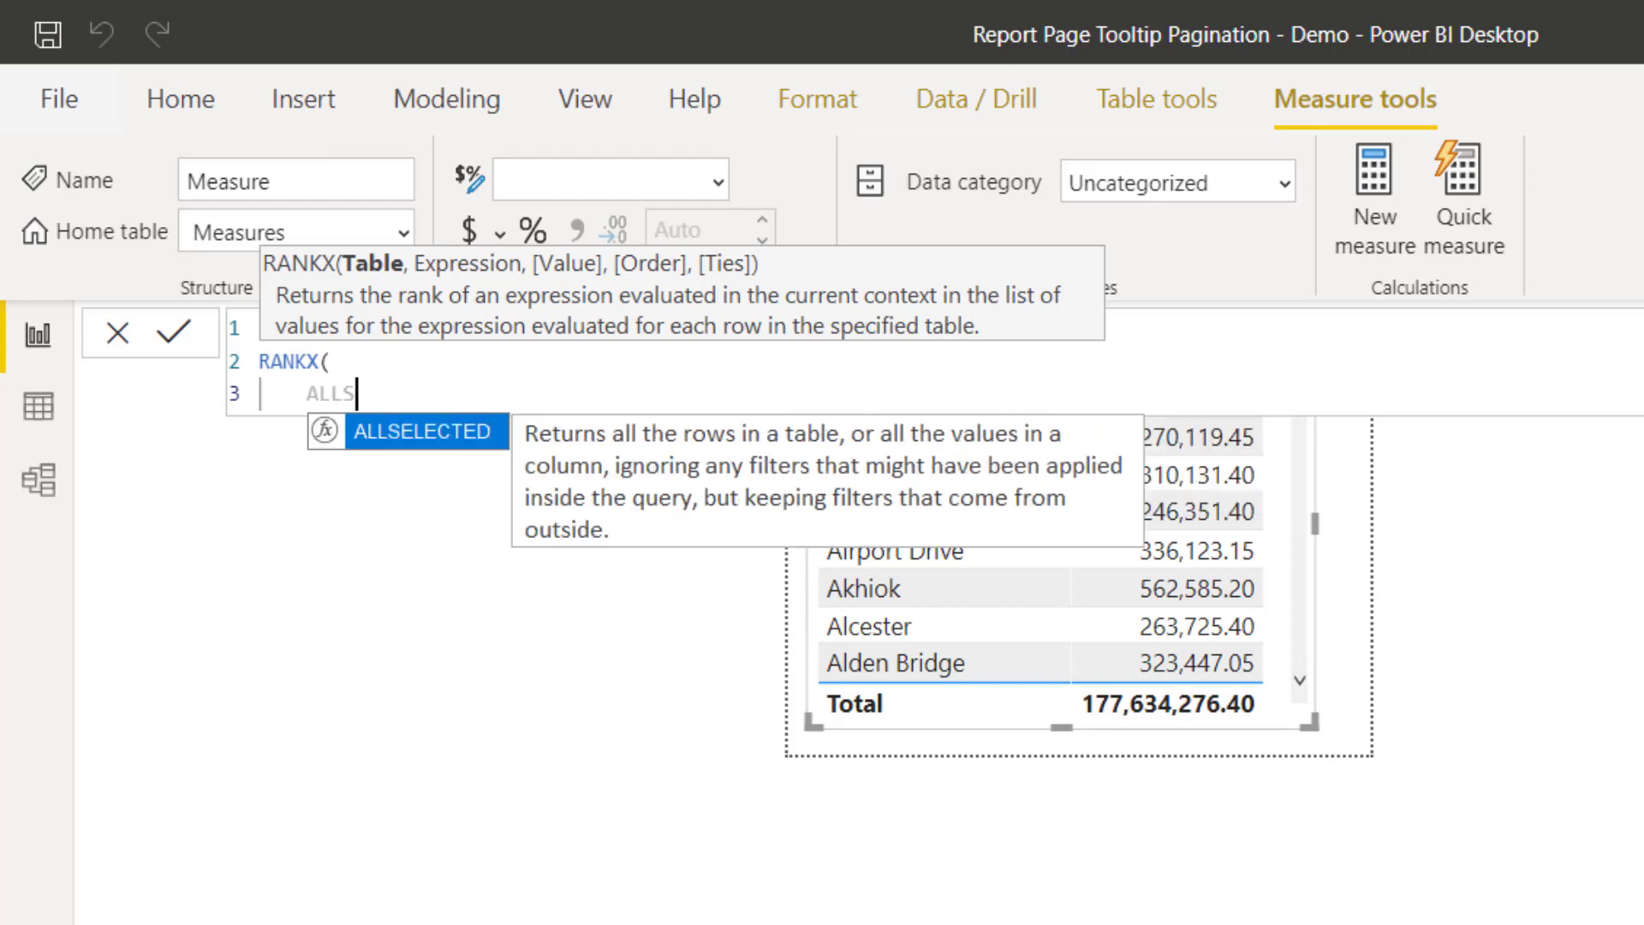
key("Tab")
type("(cit")
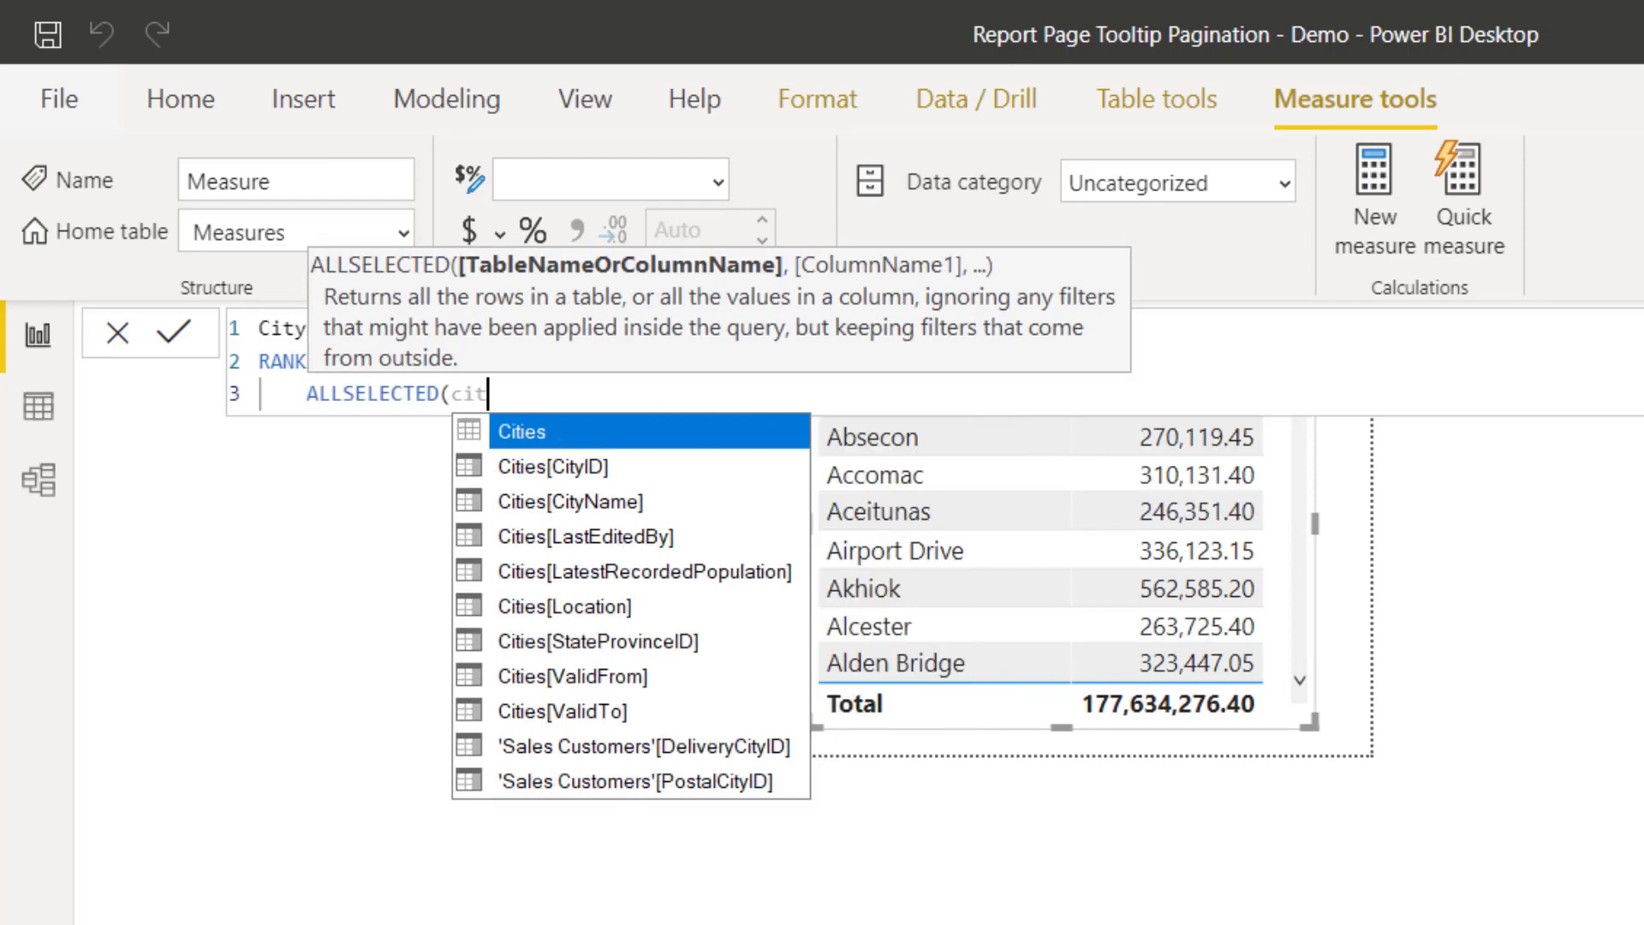
key("Down")
key("Down")
key("Tab")
type("),")
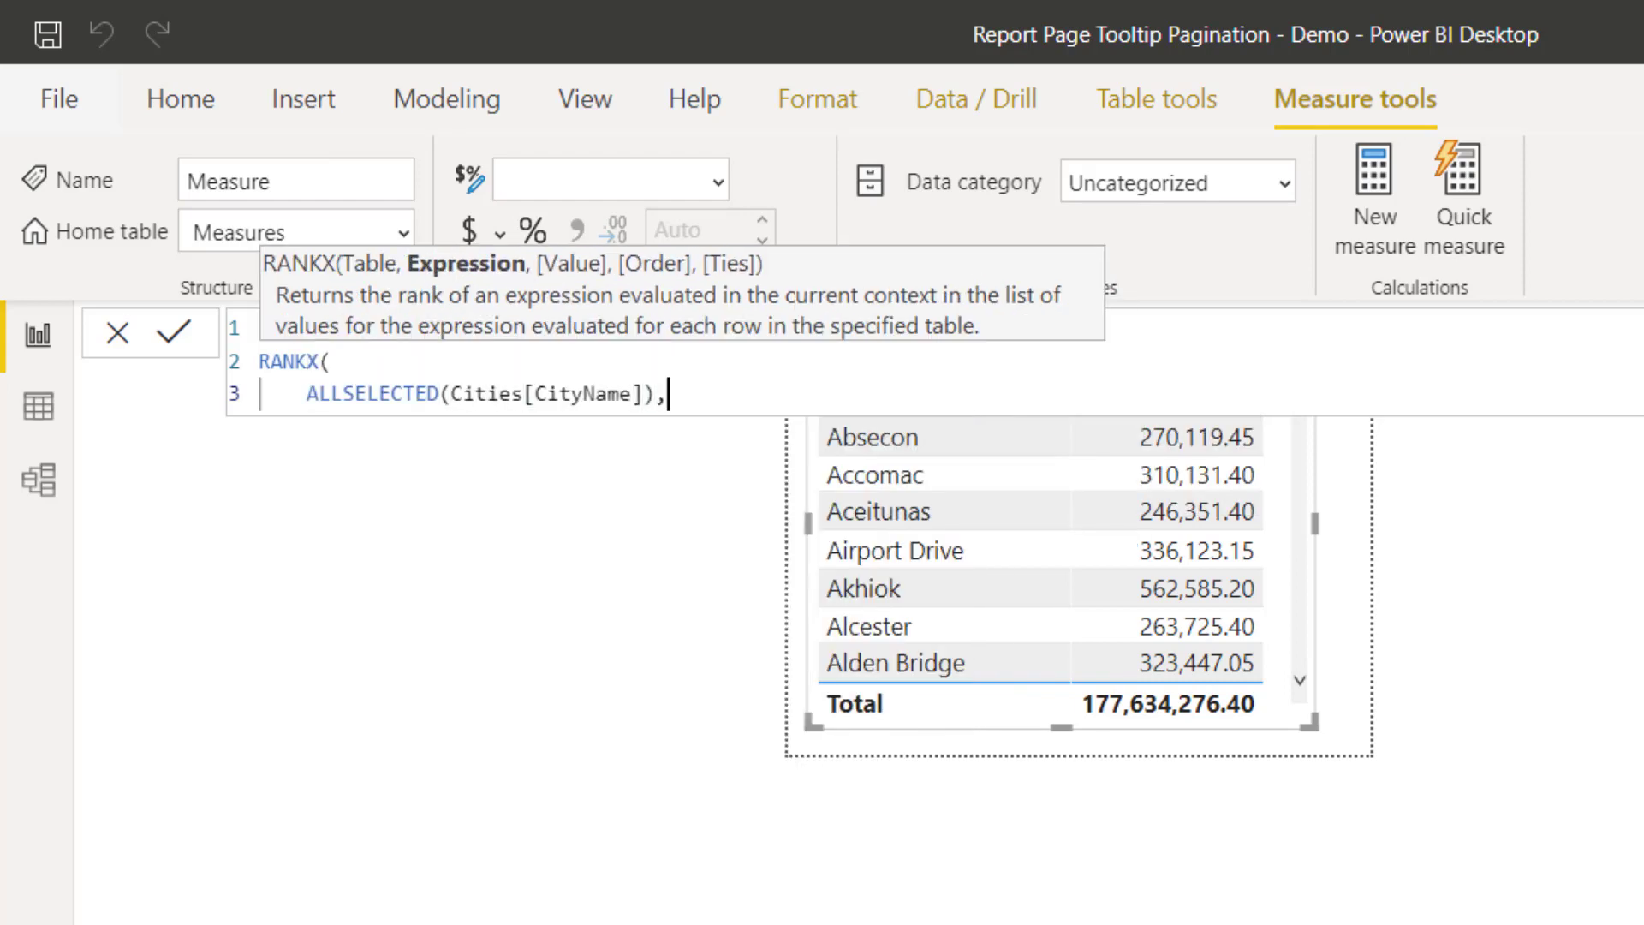
- Finish the formula with CALCULATE([Total Sales]), ,DESC,Dense) and close the RANKX
key("shift+Return")
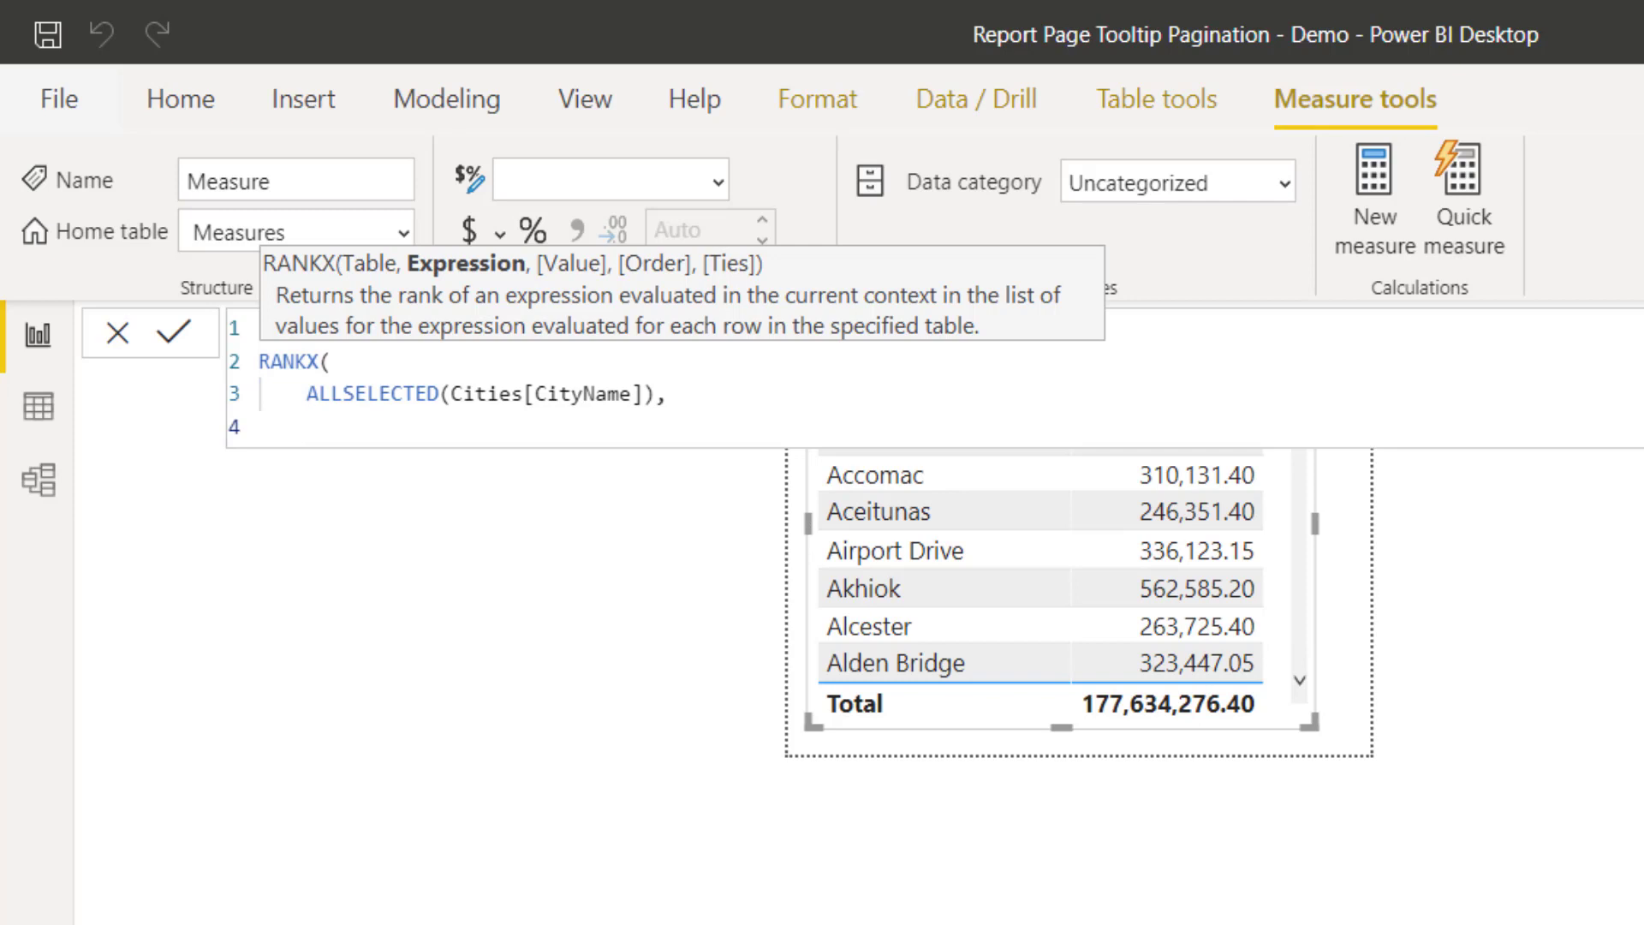
type("cal")
key("Tab")
type("(")
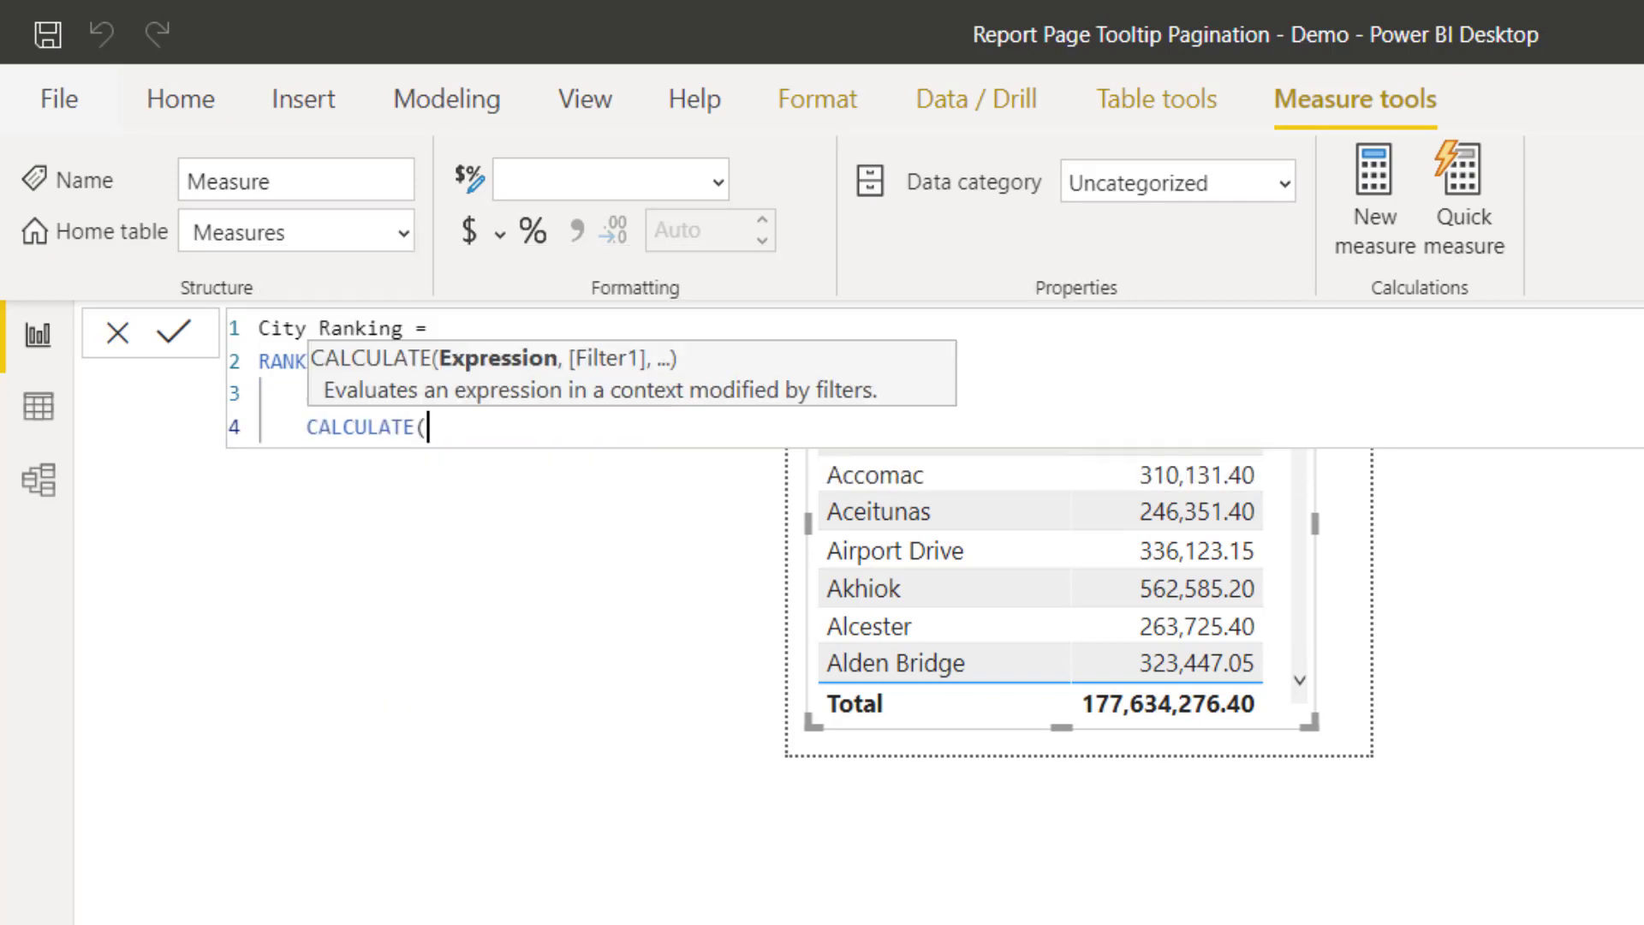
type("tot")
key("Tab")
type("),")
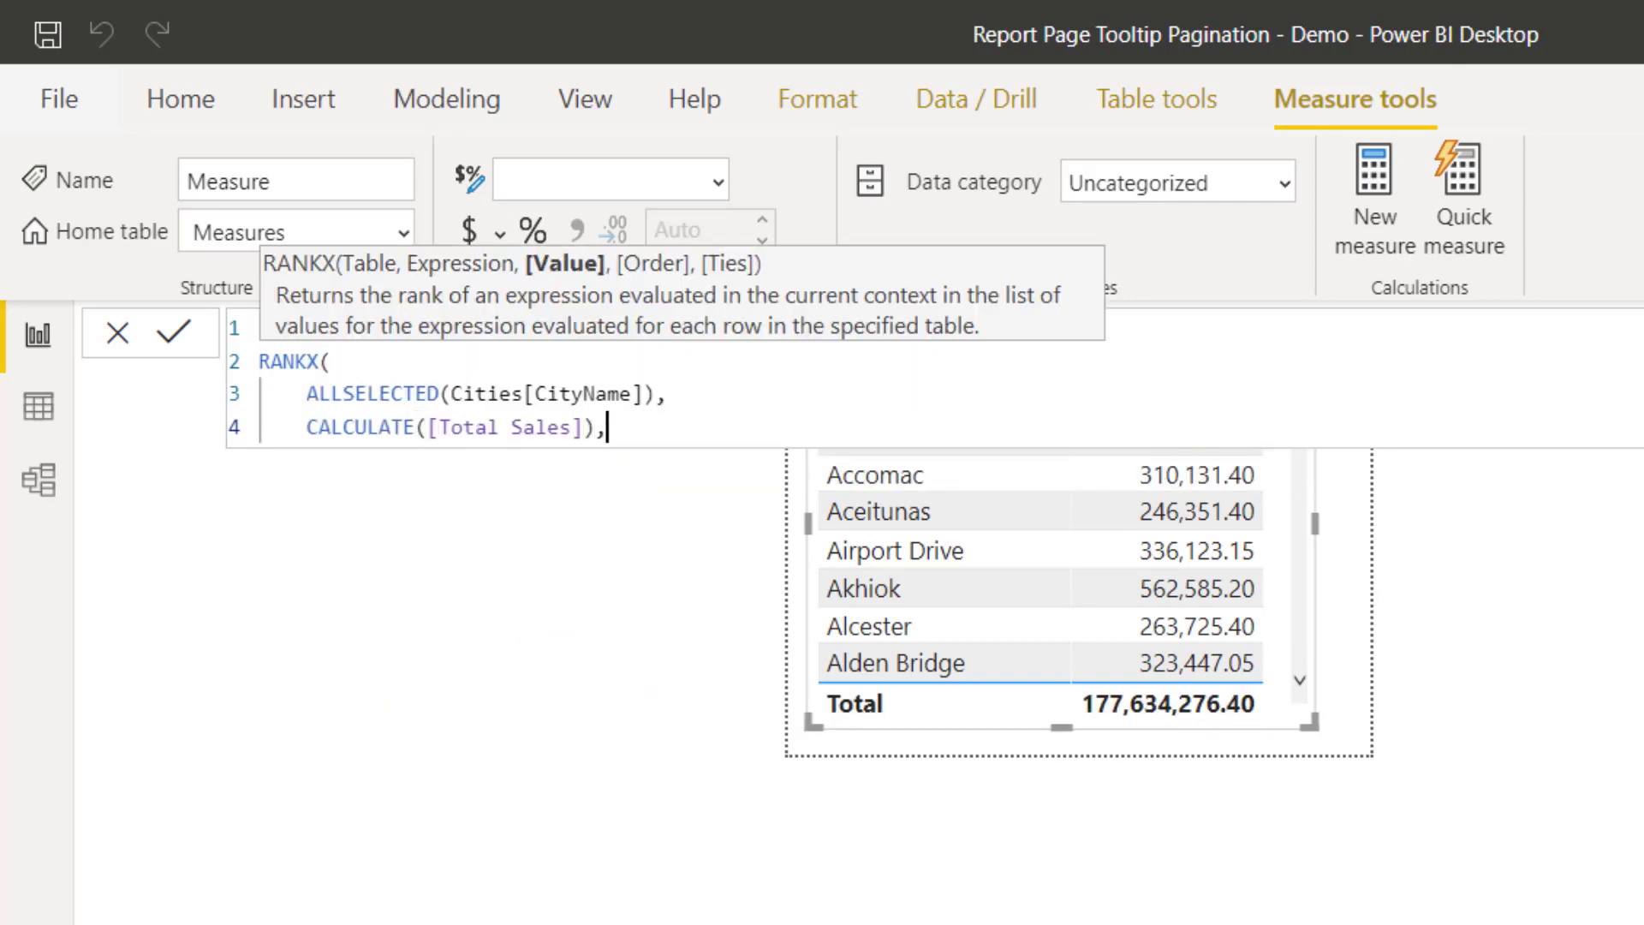
key("shift+Return")
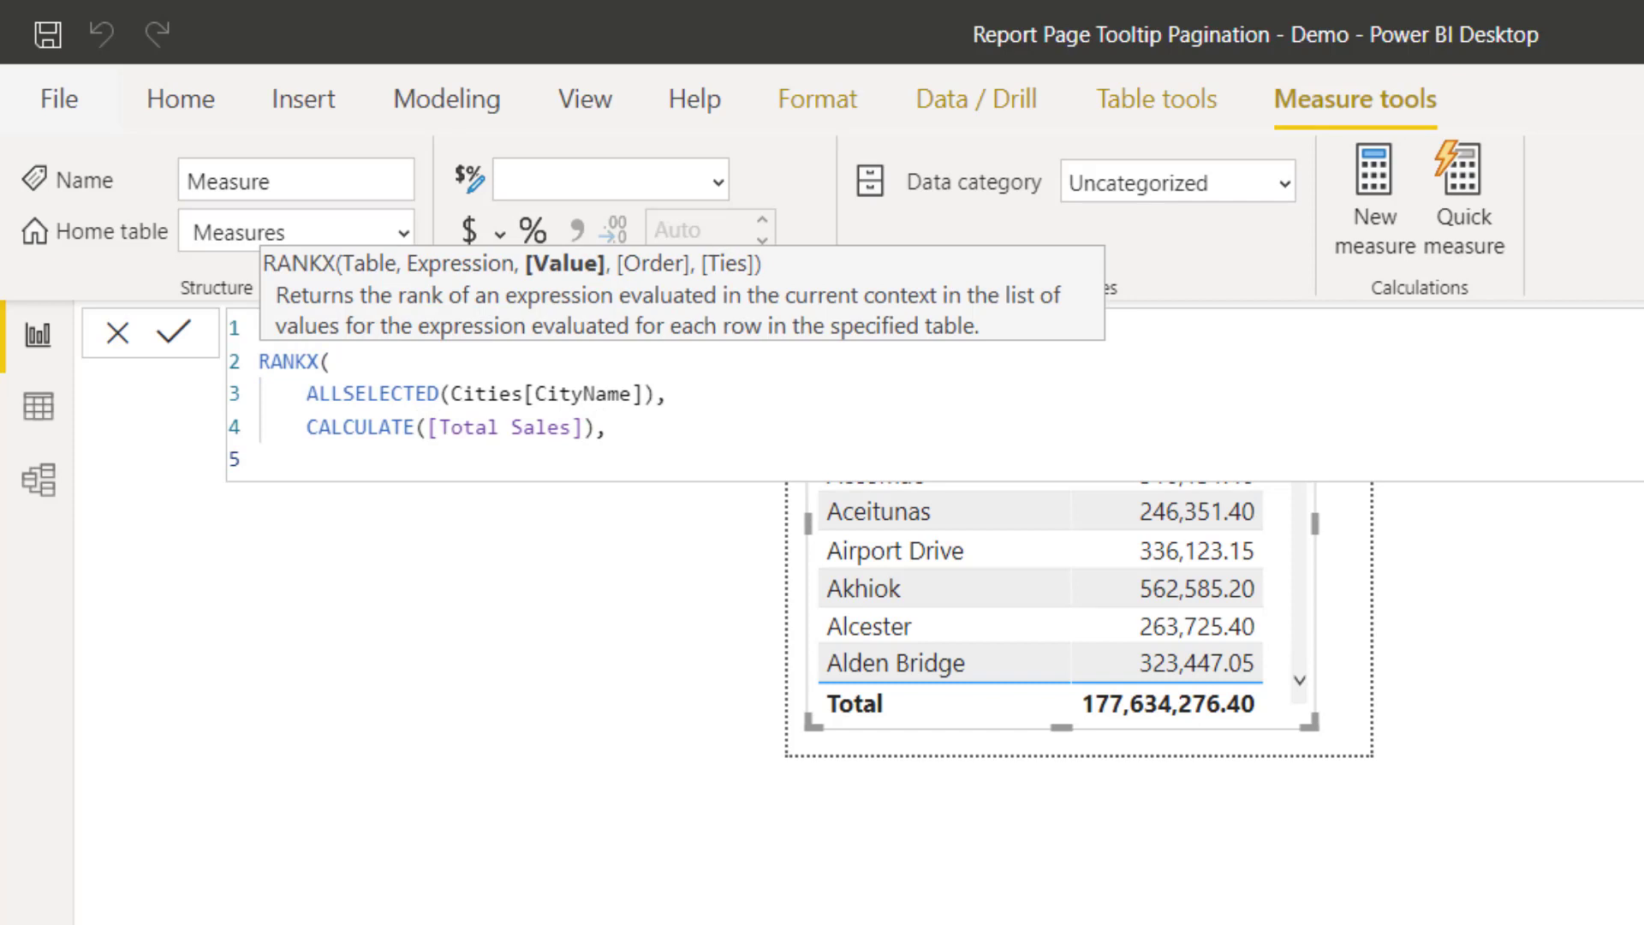
type(",d")
key("Tab")
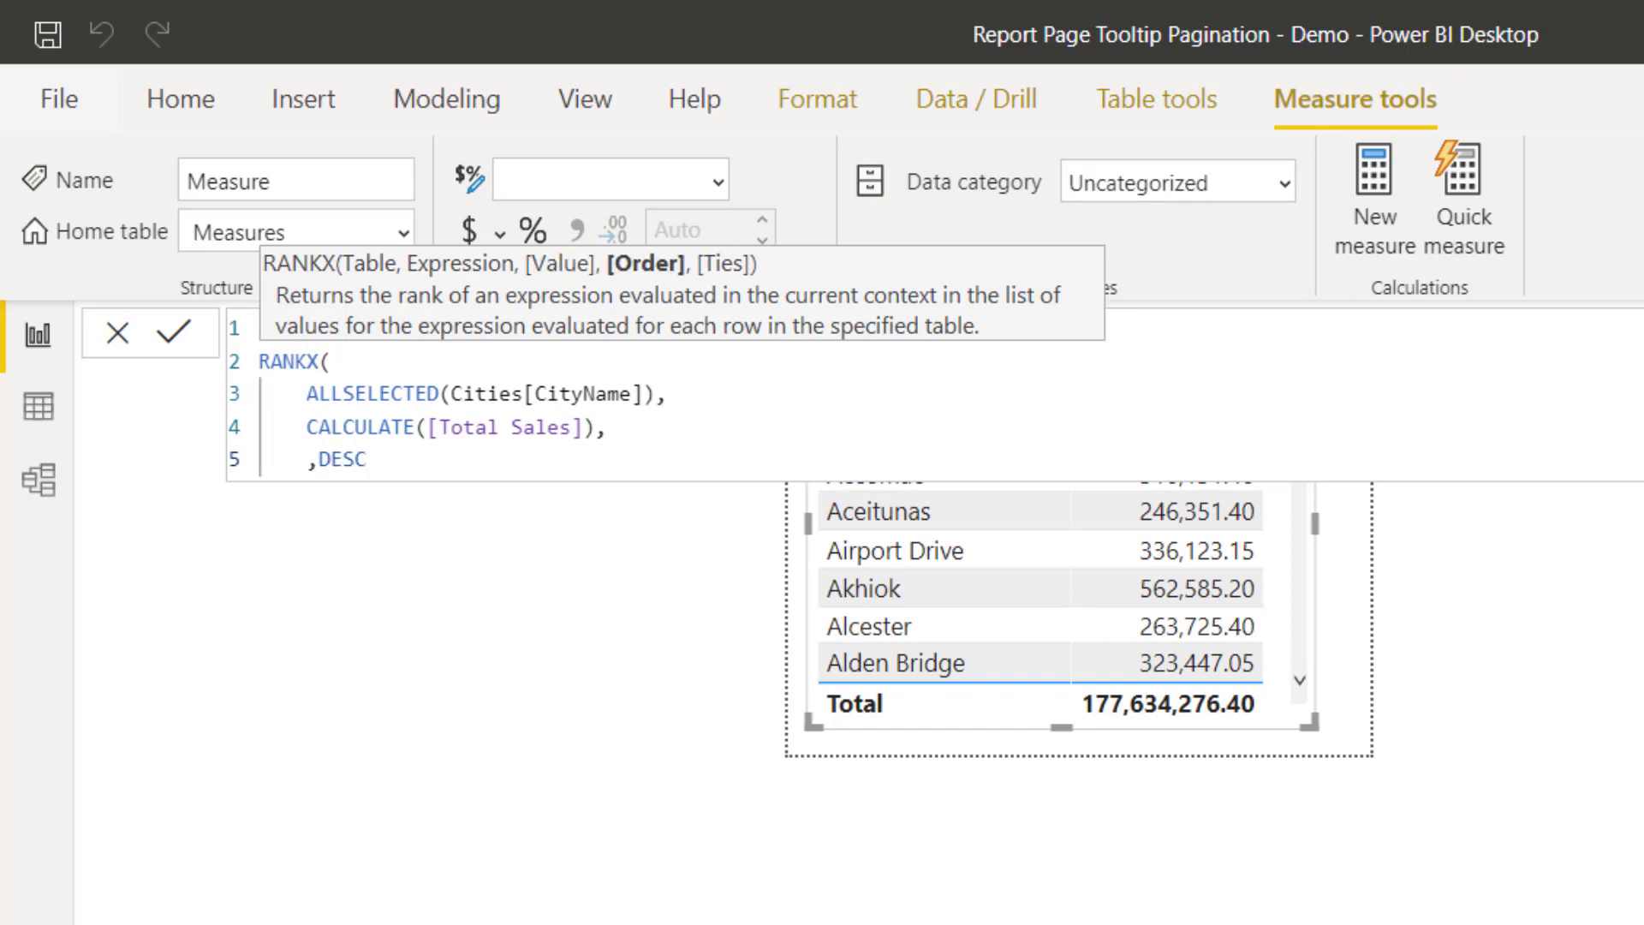
type(",")
key("Tab")
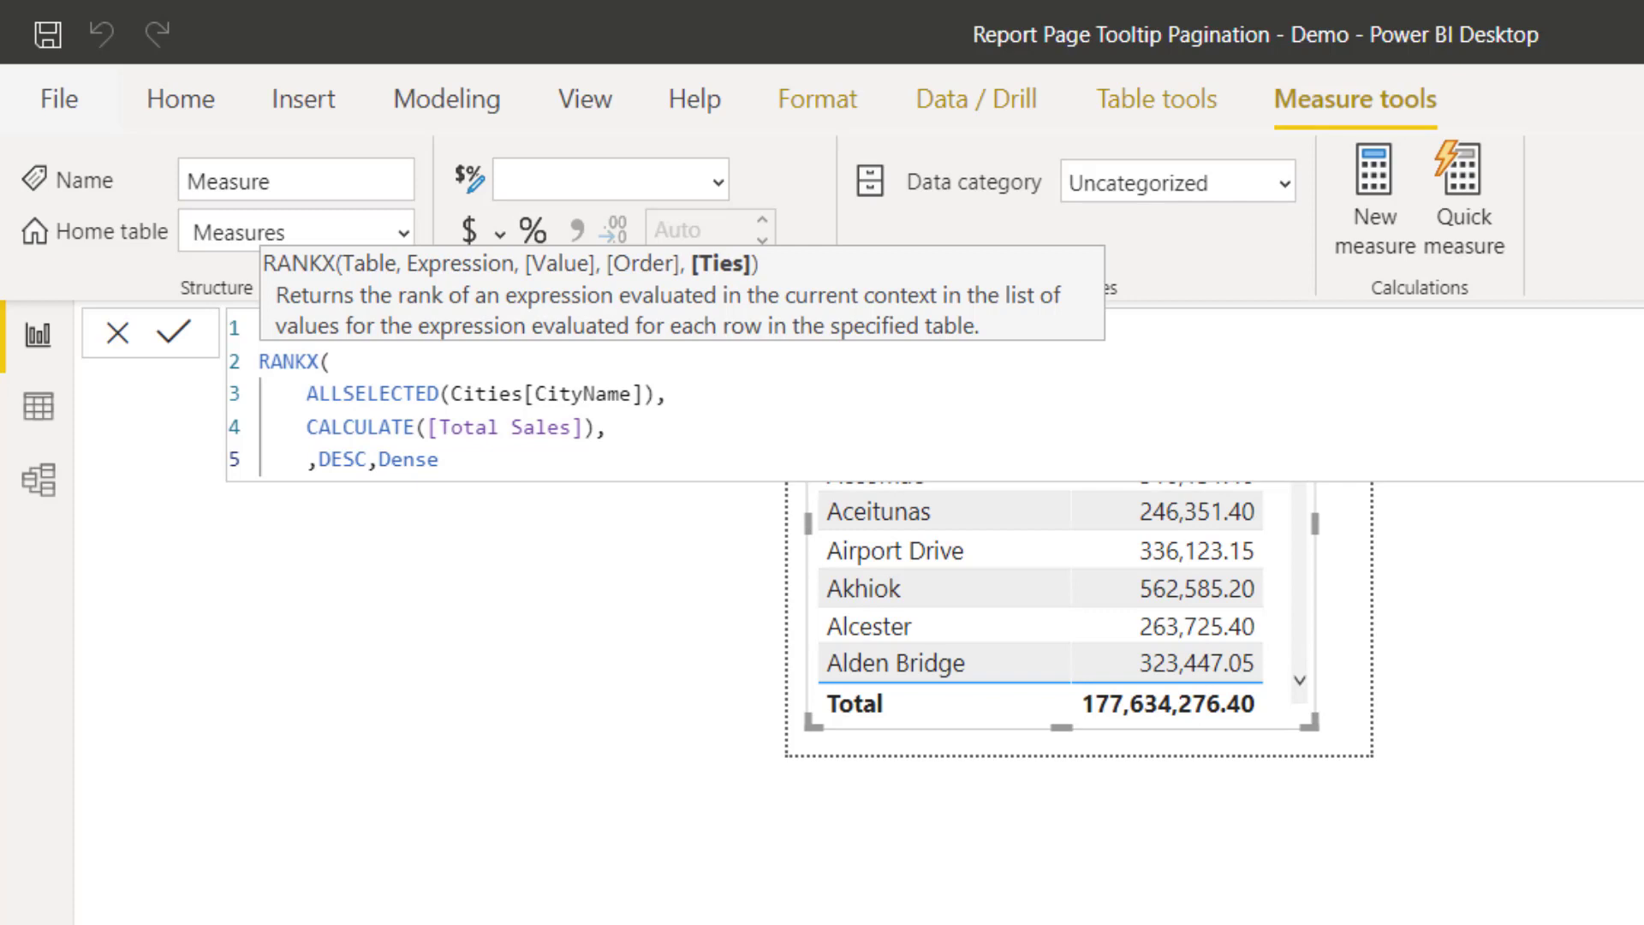
key("shift+Return")
type(")")
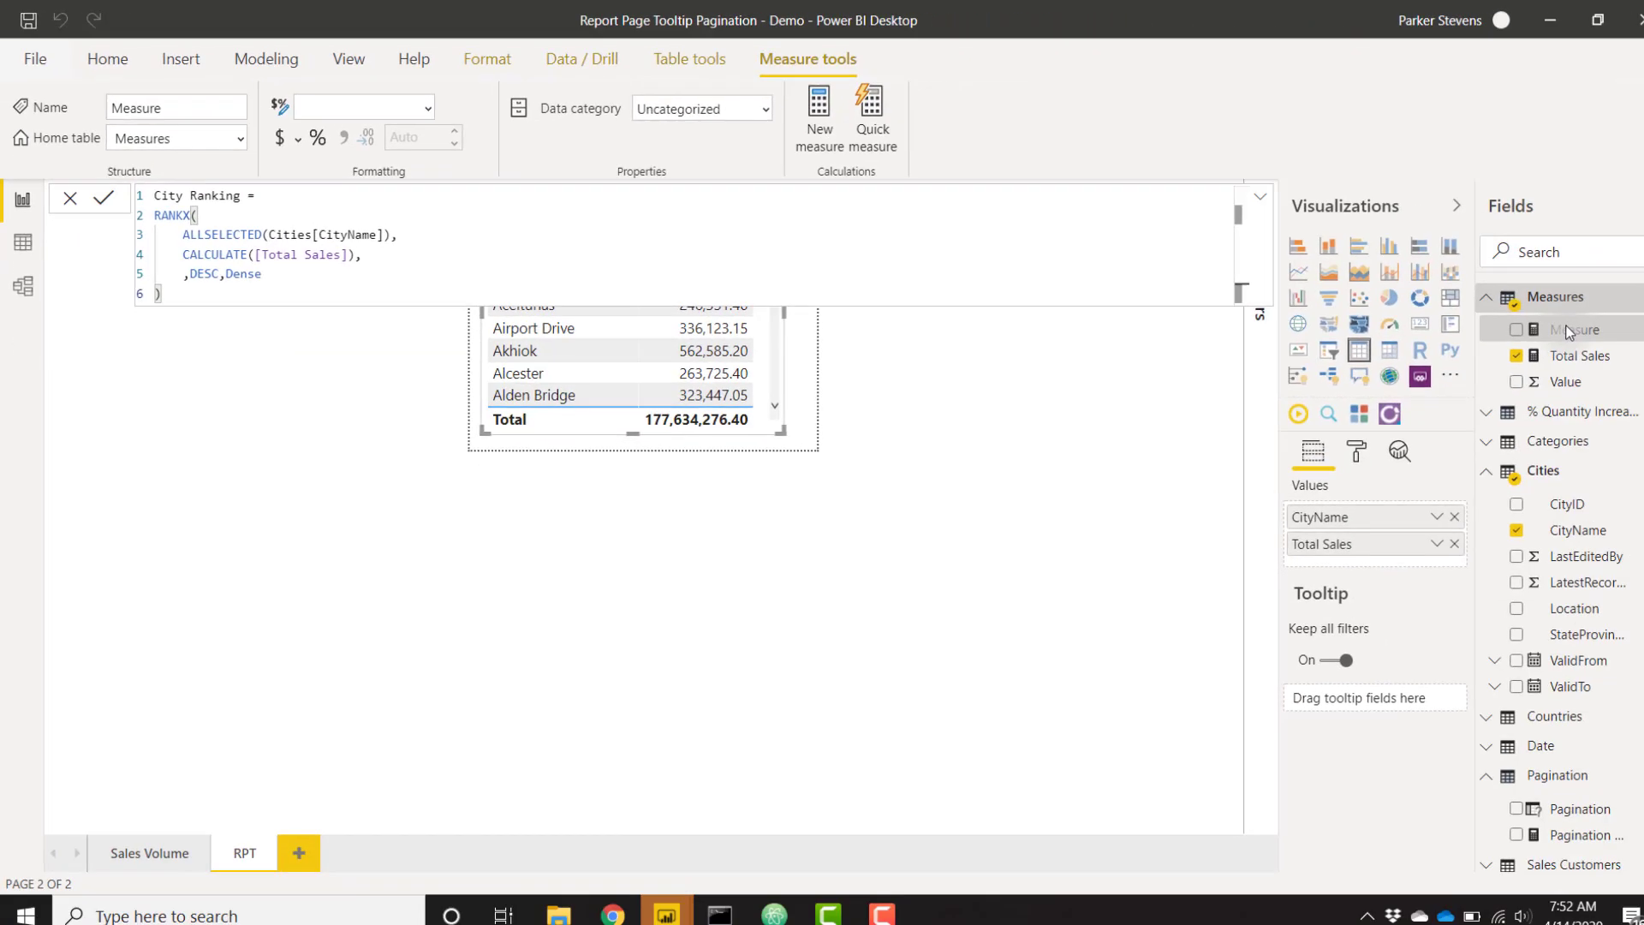
- Commit the City Ranking measure and add it as a column in the city table
key("Return")
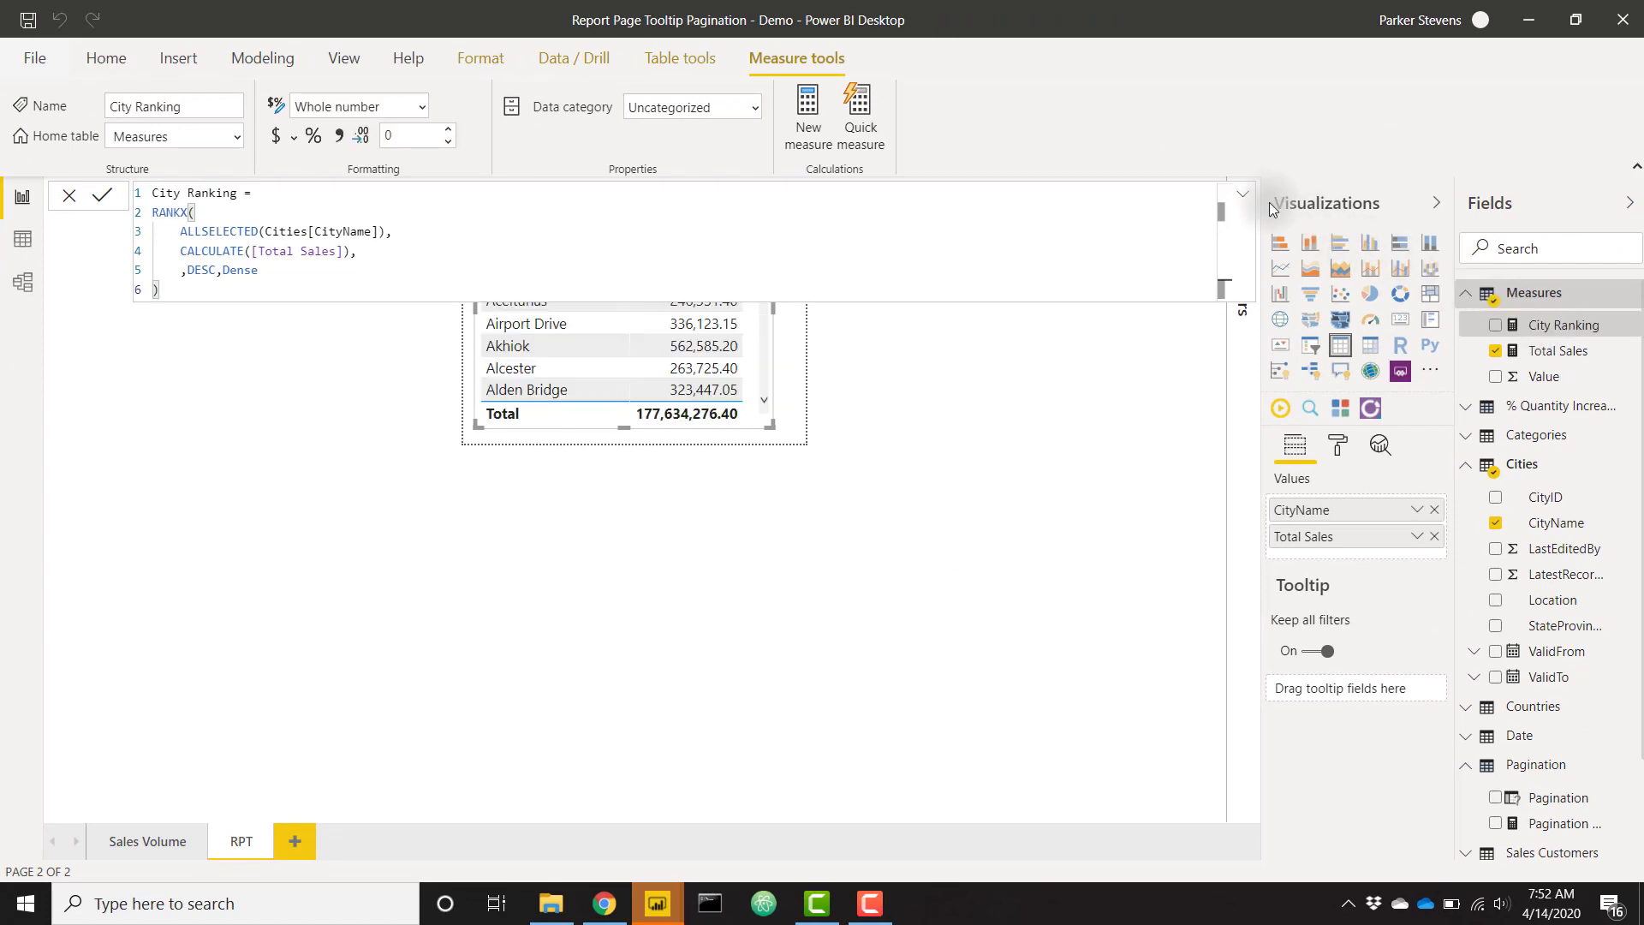
left_click(1243, 196)
left_click(1244, 200)
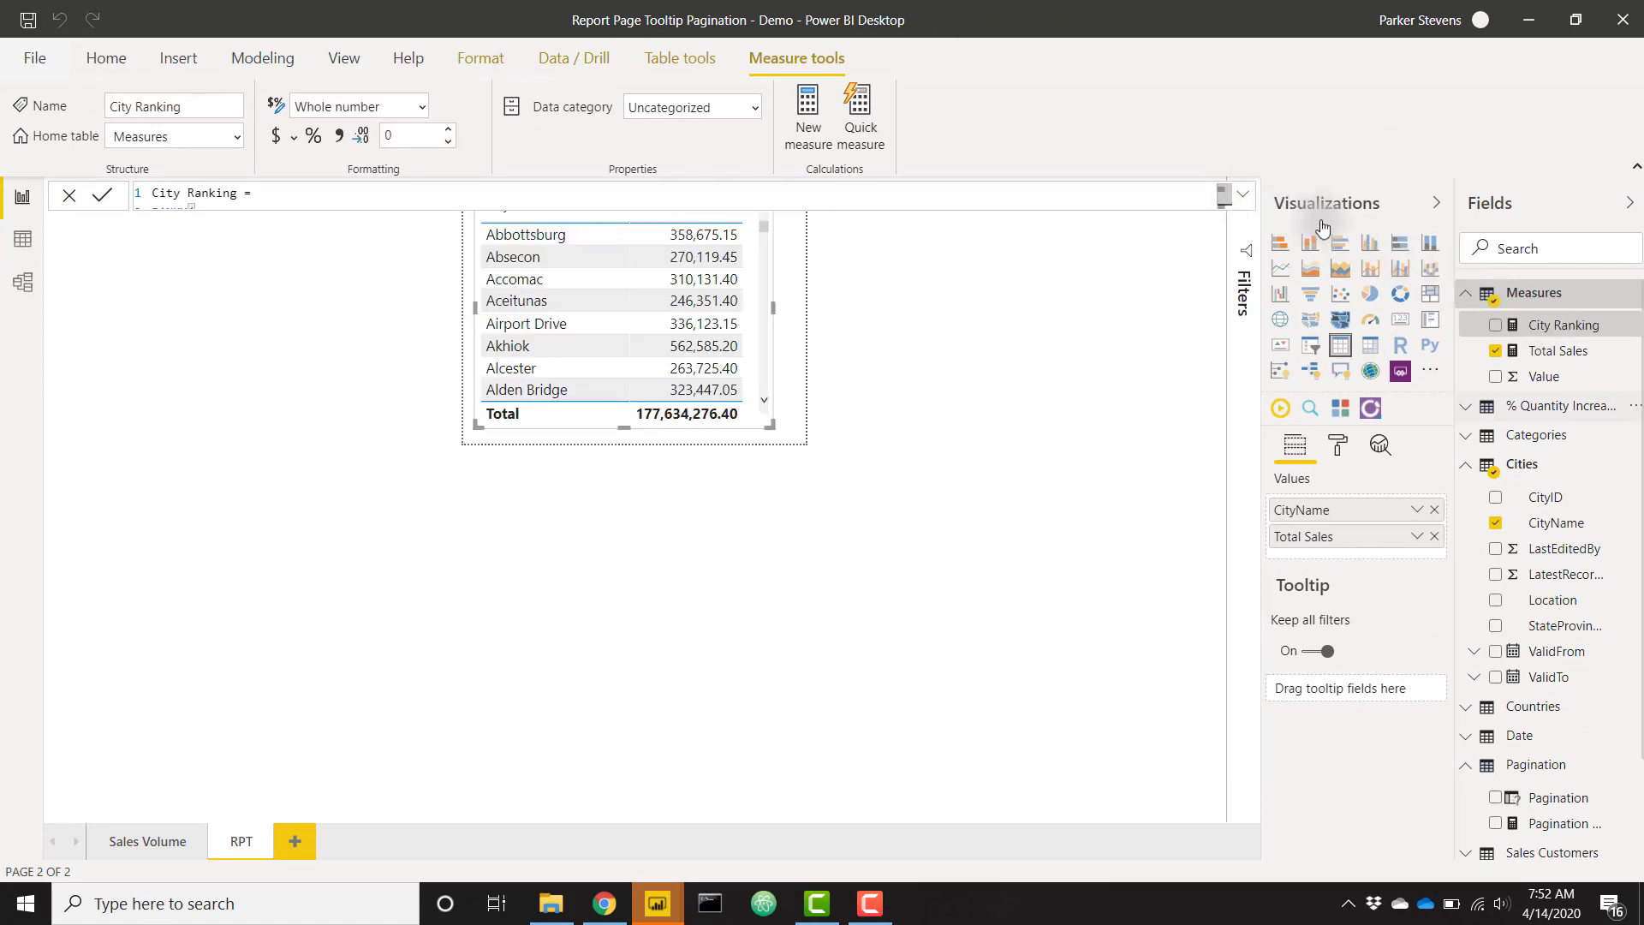
left_click_drag(1591, 328, 1355, 536)
- Sort the table by Total Sales descending and widen it to show the City Ranking column
left_click(632, 214)
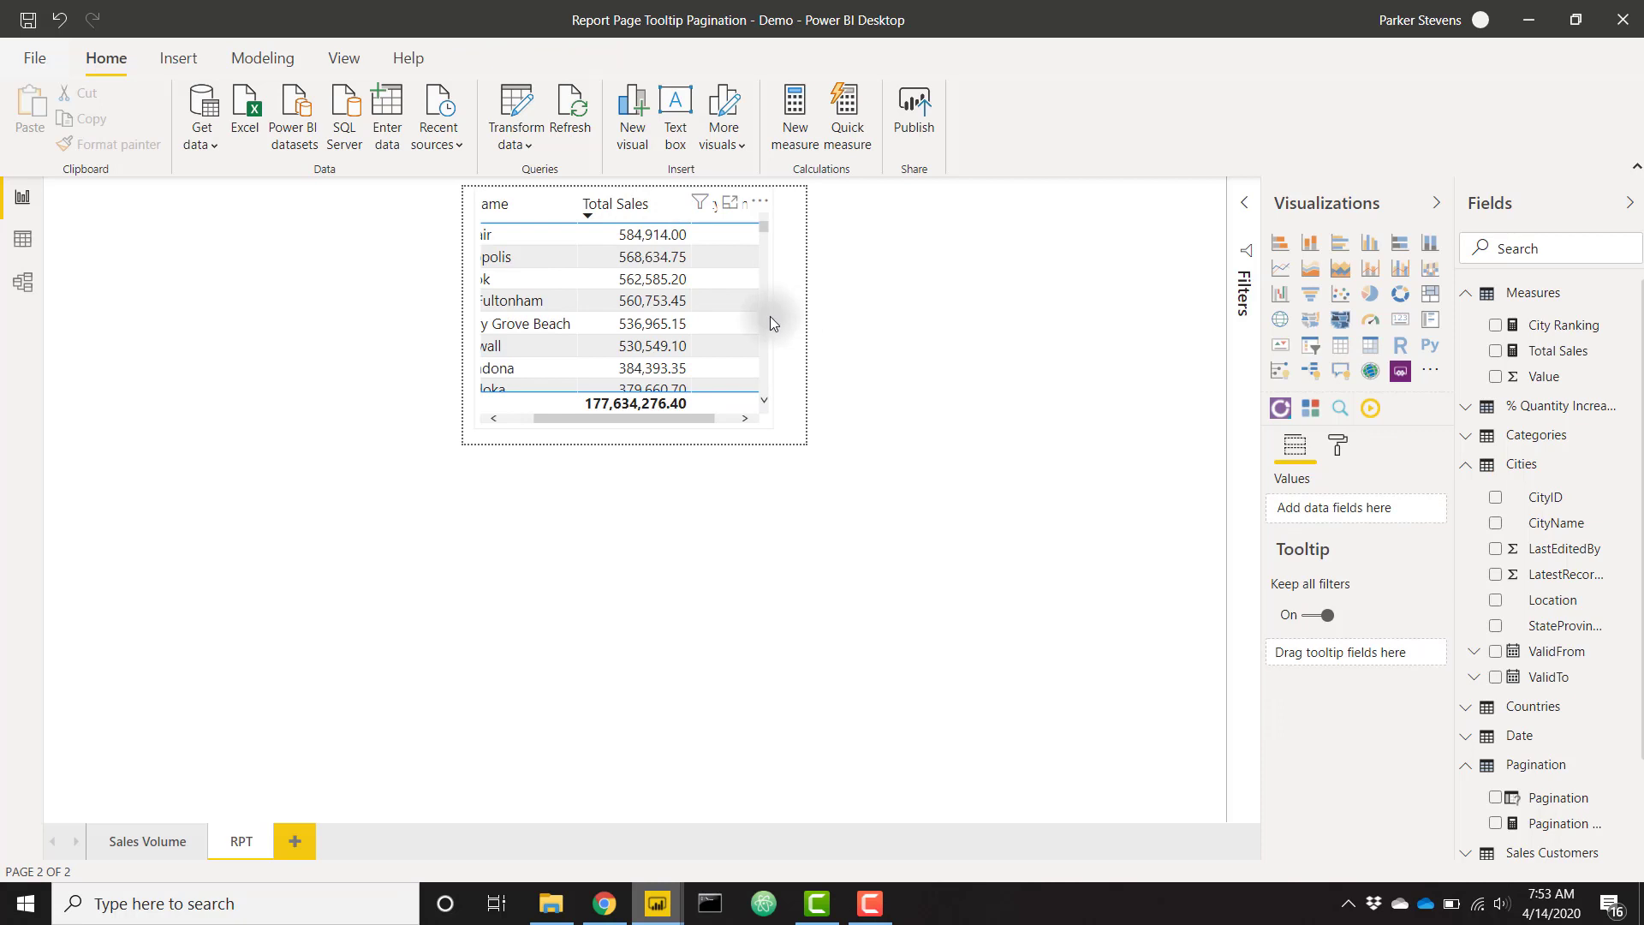
left_click_drag(772, 312, 814, 306)
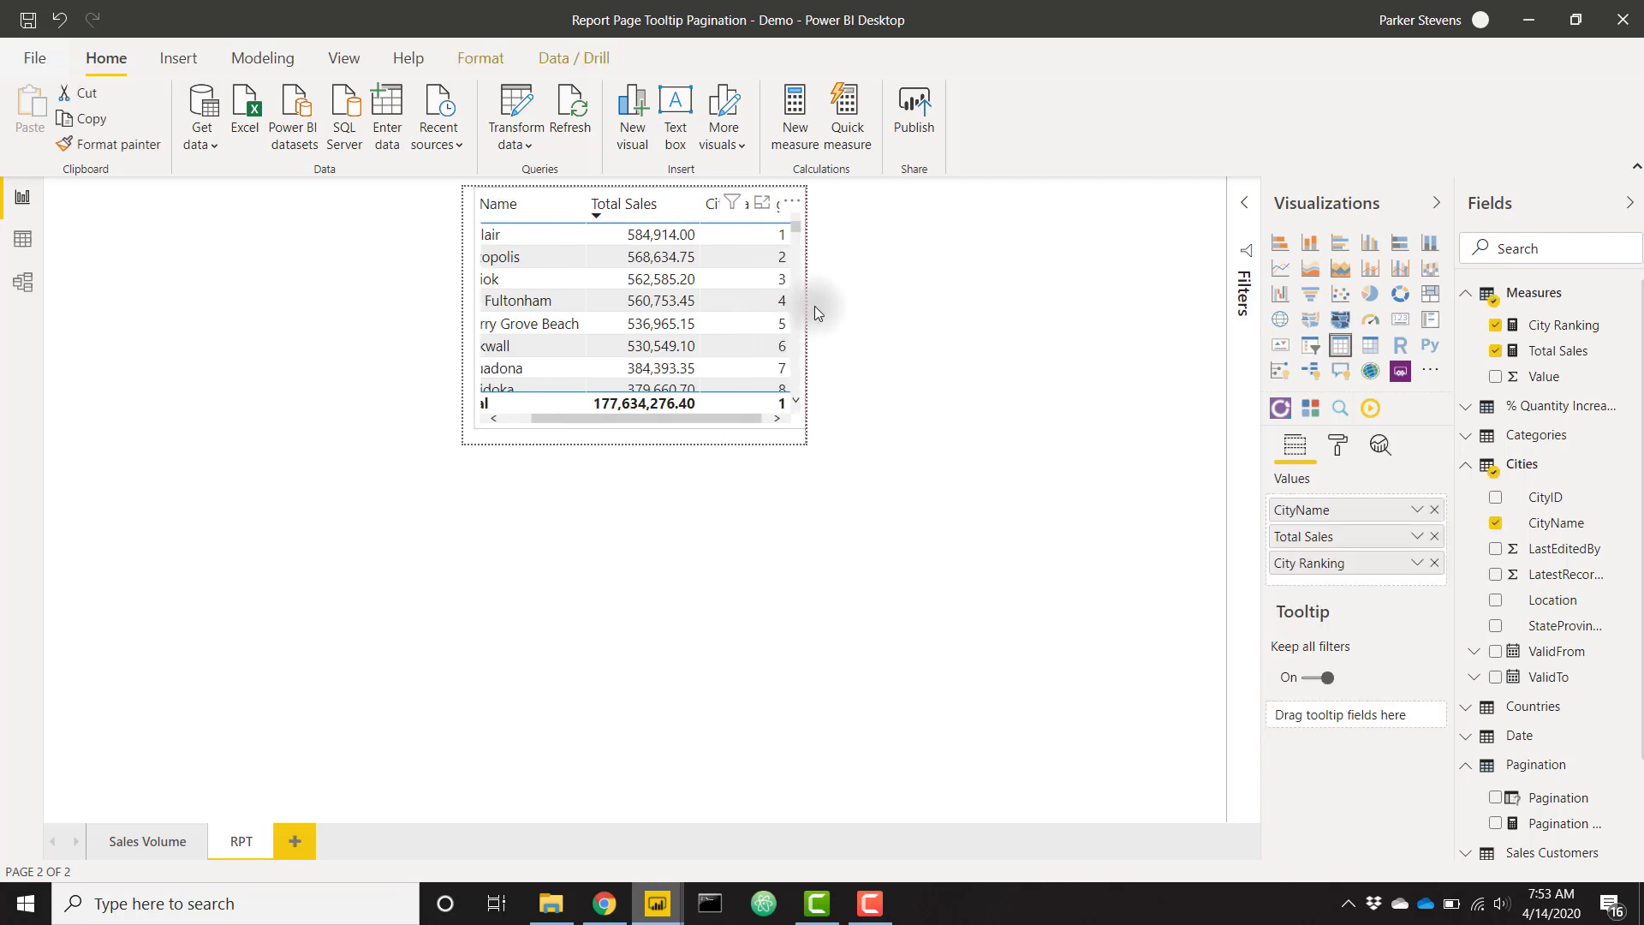
left_click(814, 306)
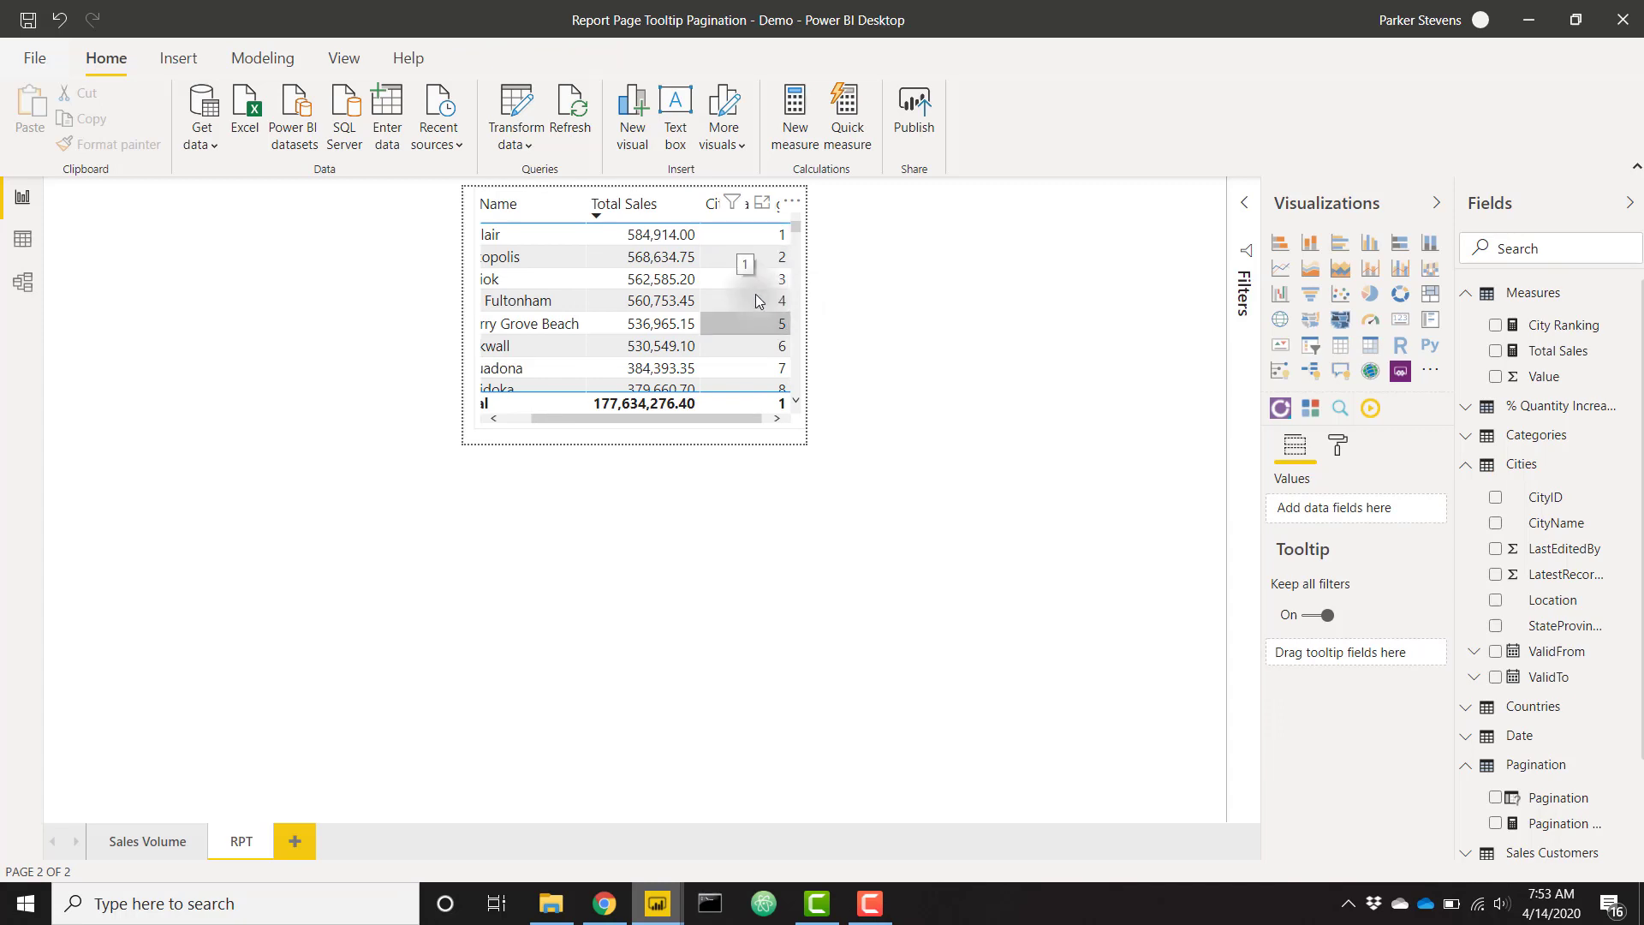
scroll(755, 300, "down", 1)
scroll(756, 299, "up", 1)
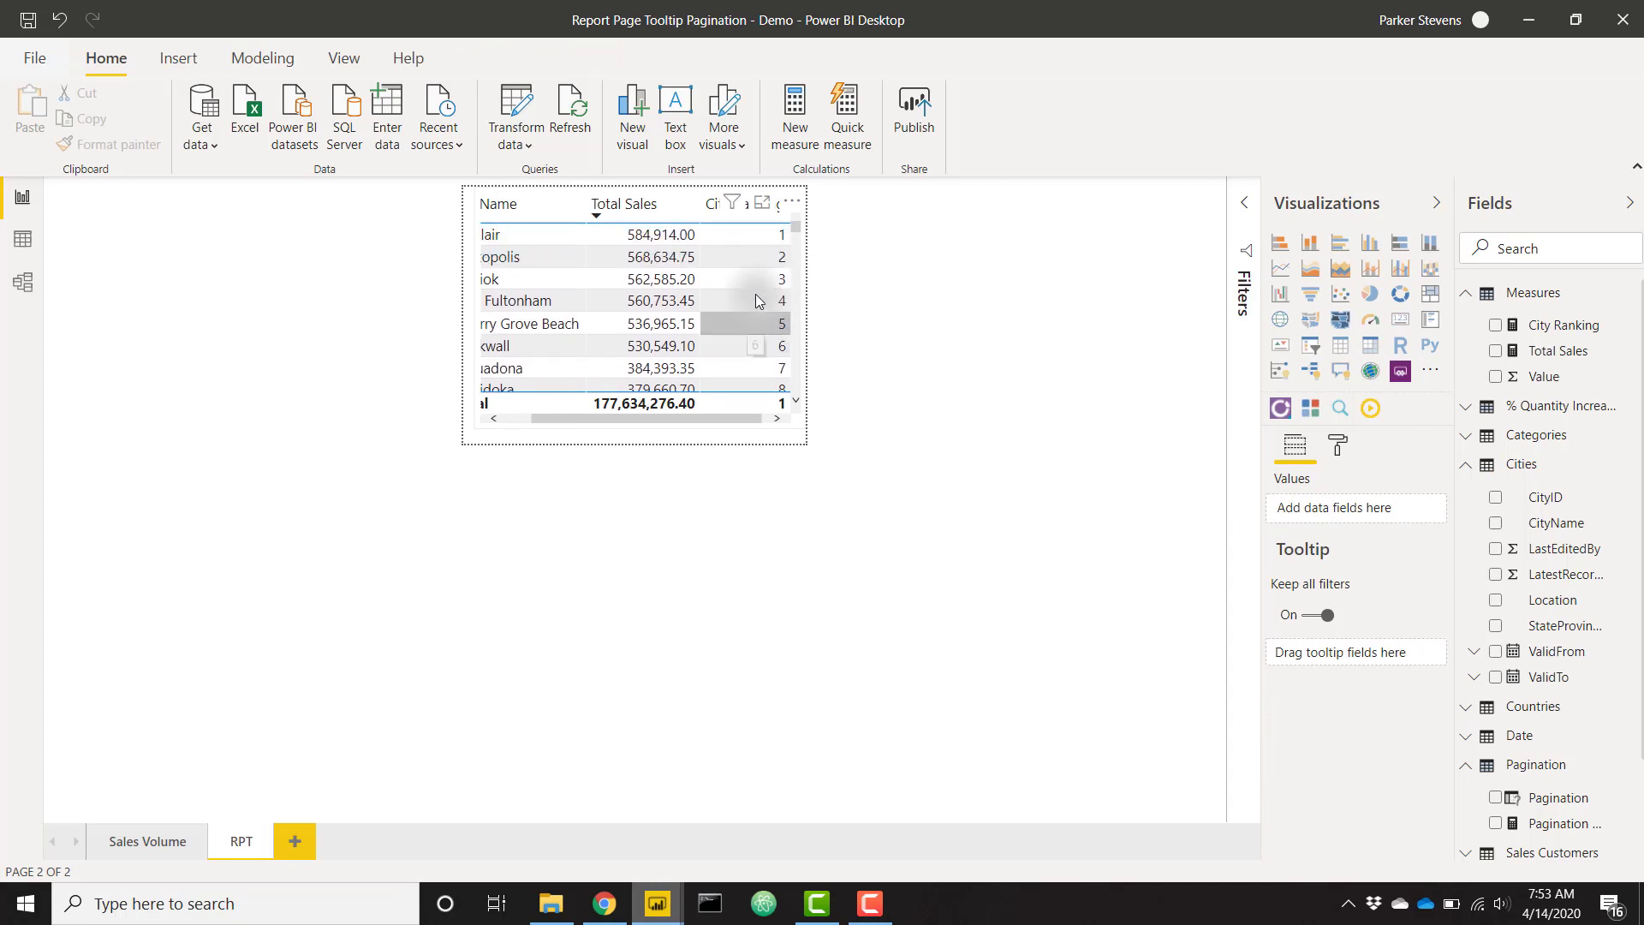
left_click(657, 423)
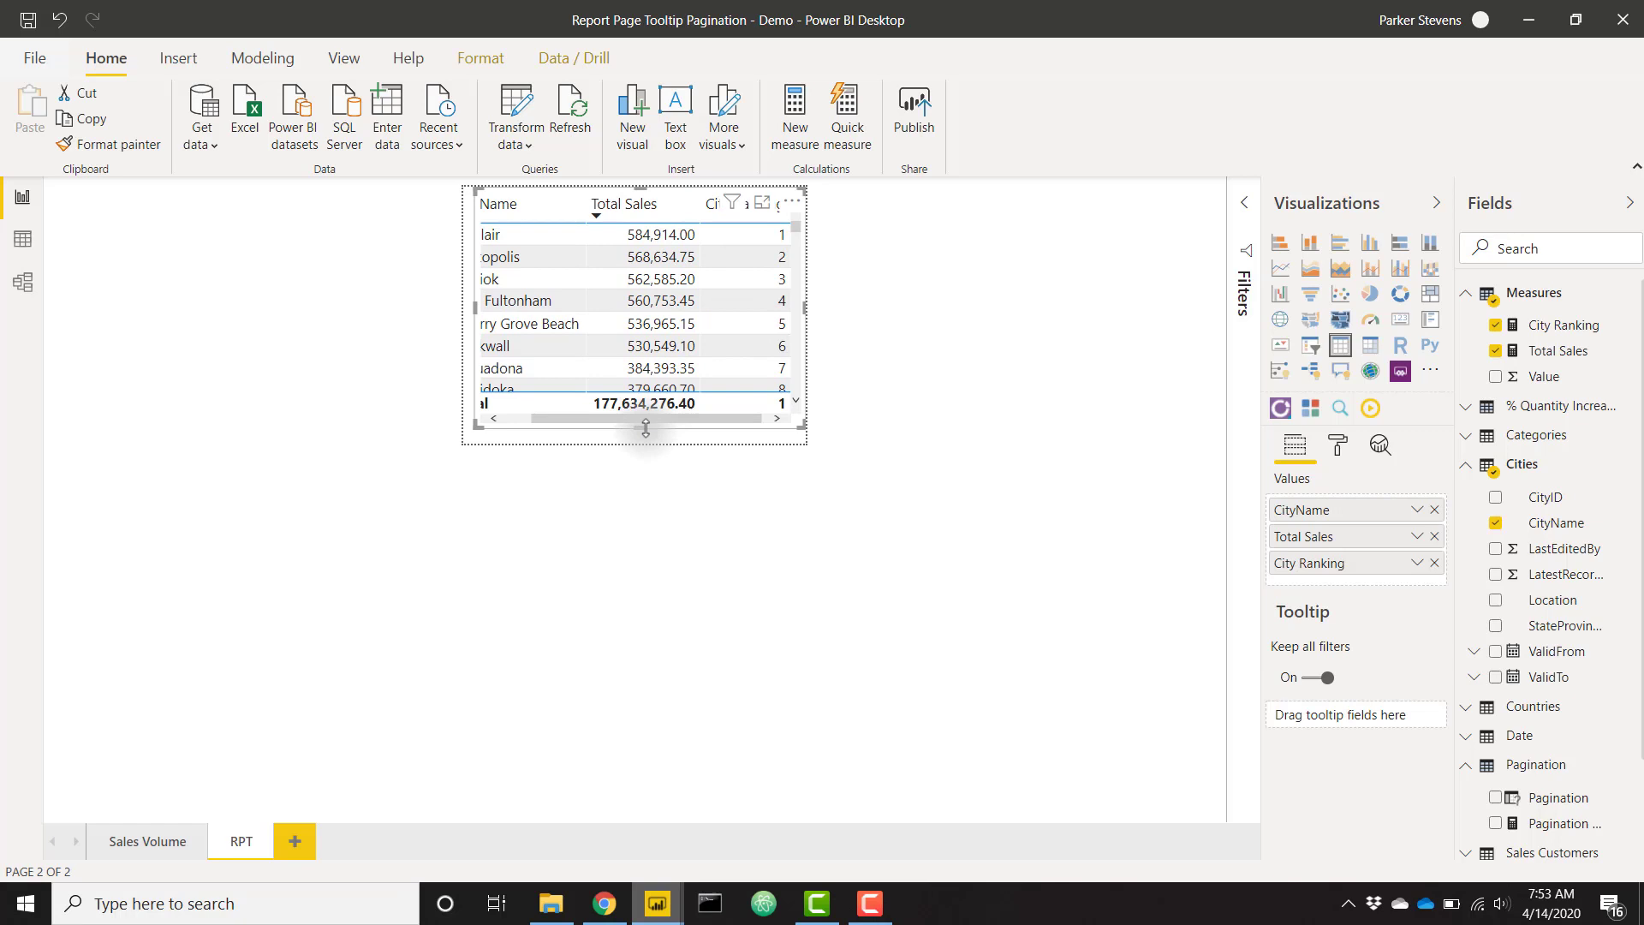
key("Escape")
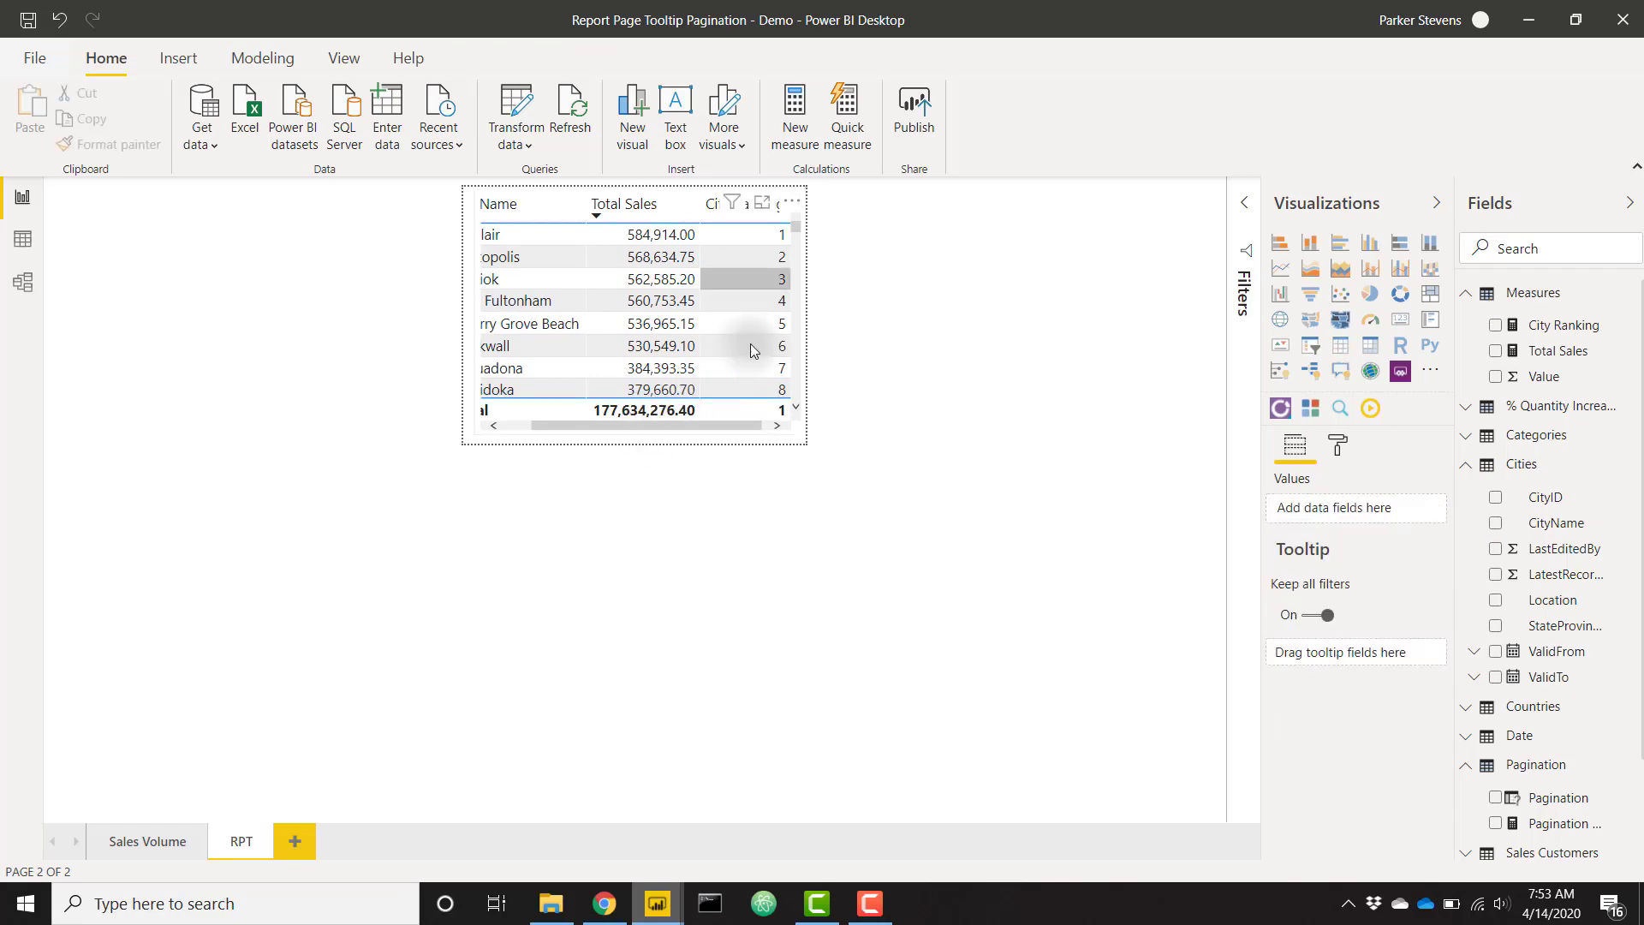
scroll(750, 343, "down", 9)
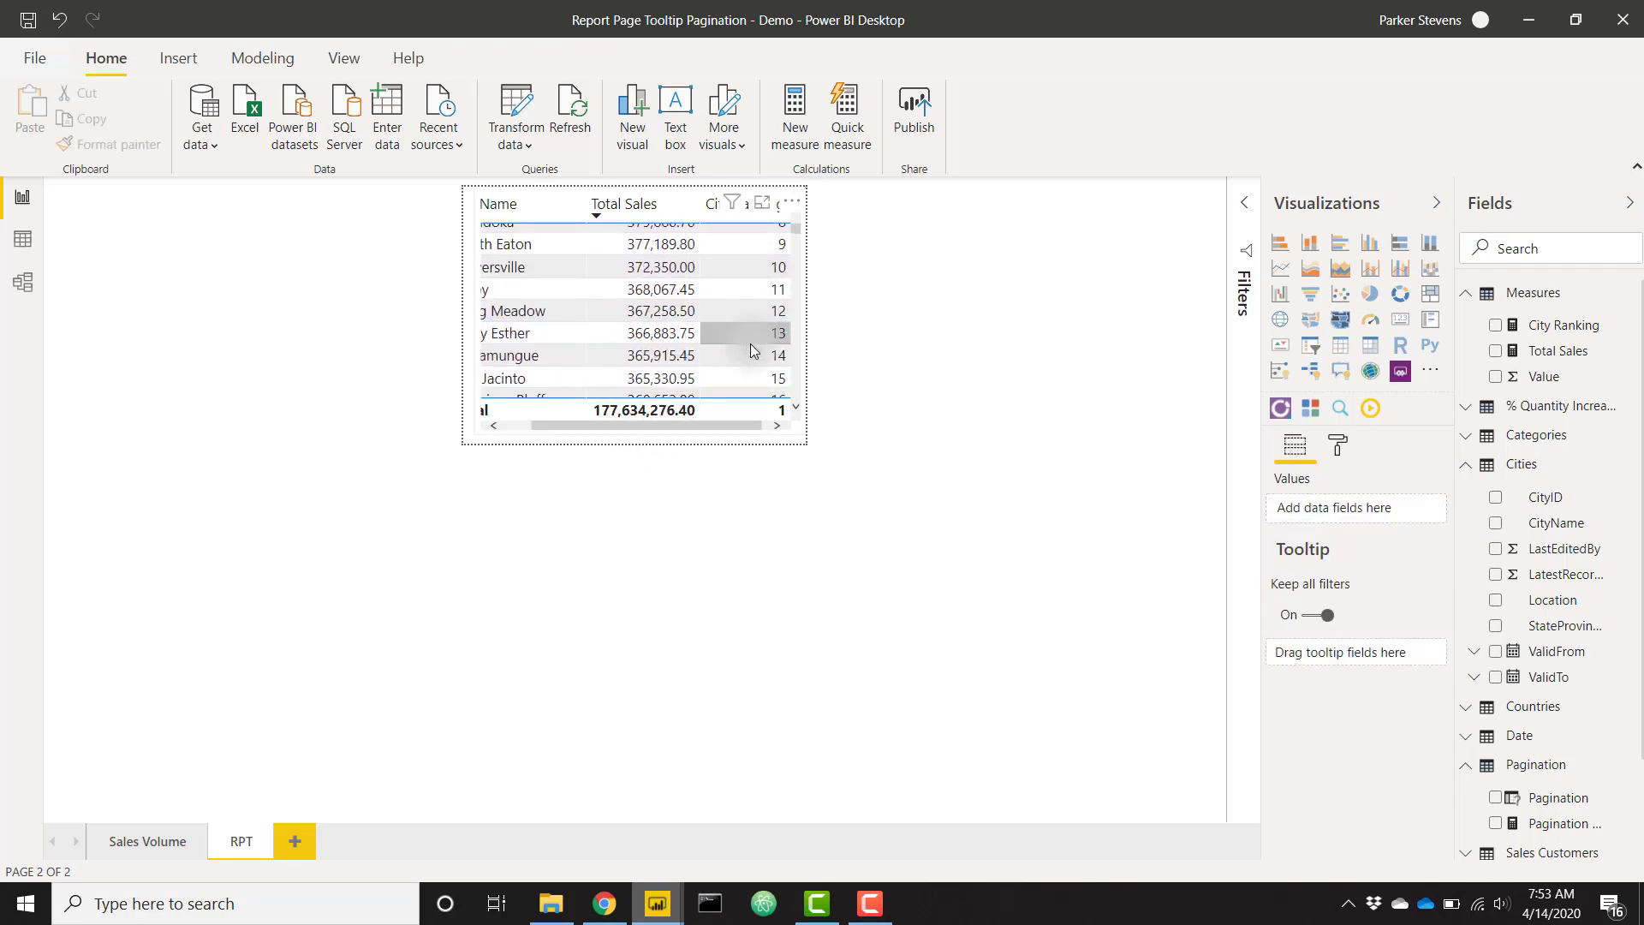
scroll(750, 343, "down", 18)
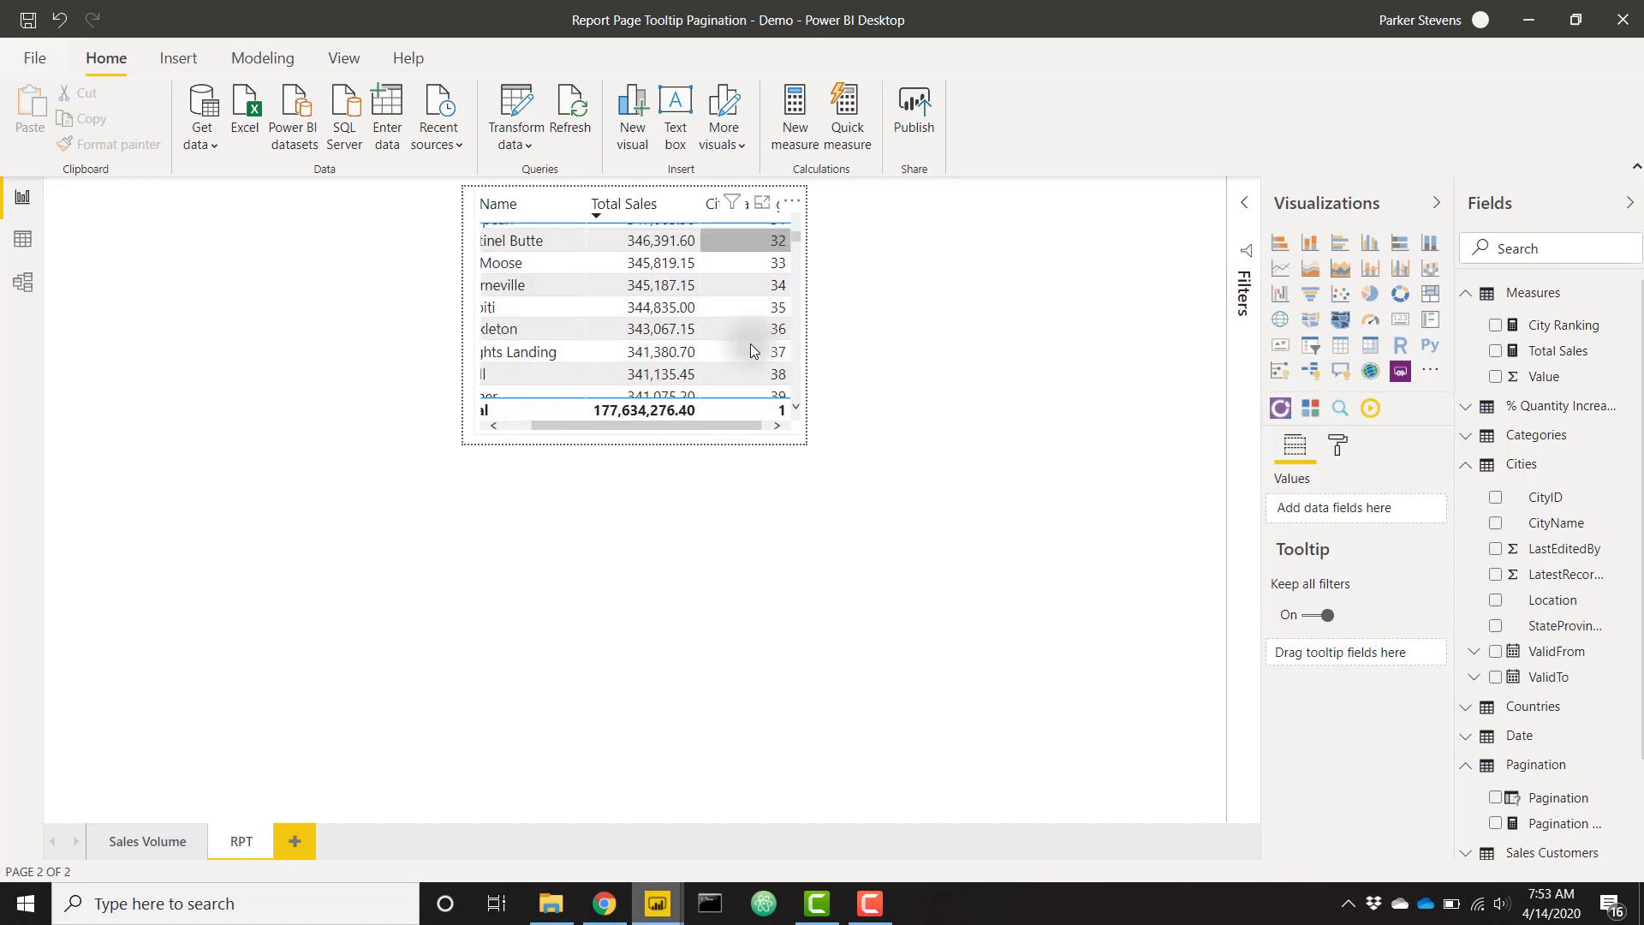
scroll(750, 343, "down", 15)
scroll(750, 342, "up", 20)
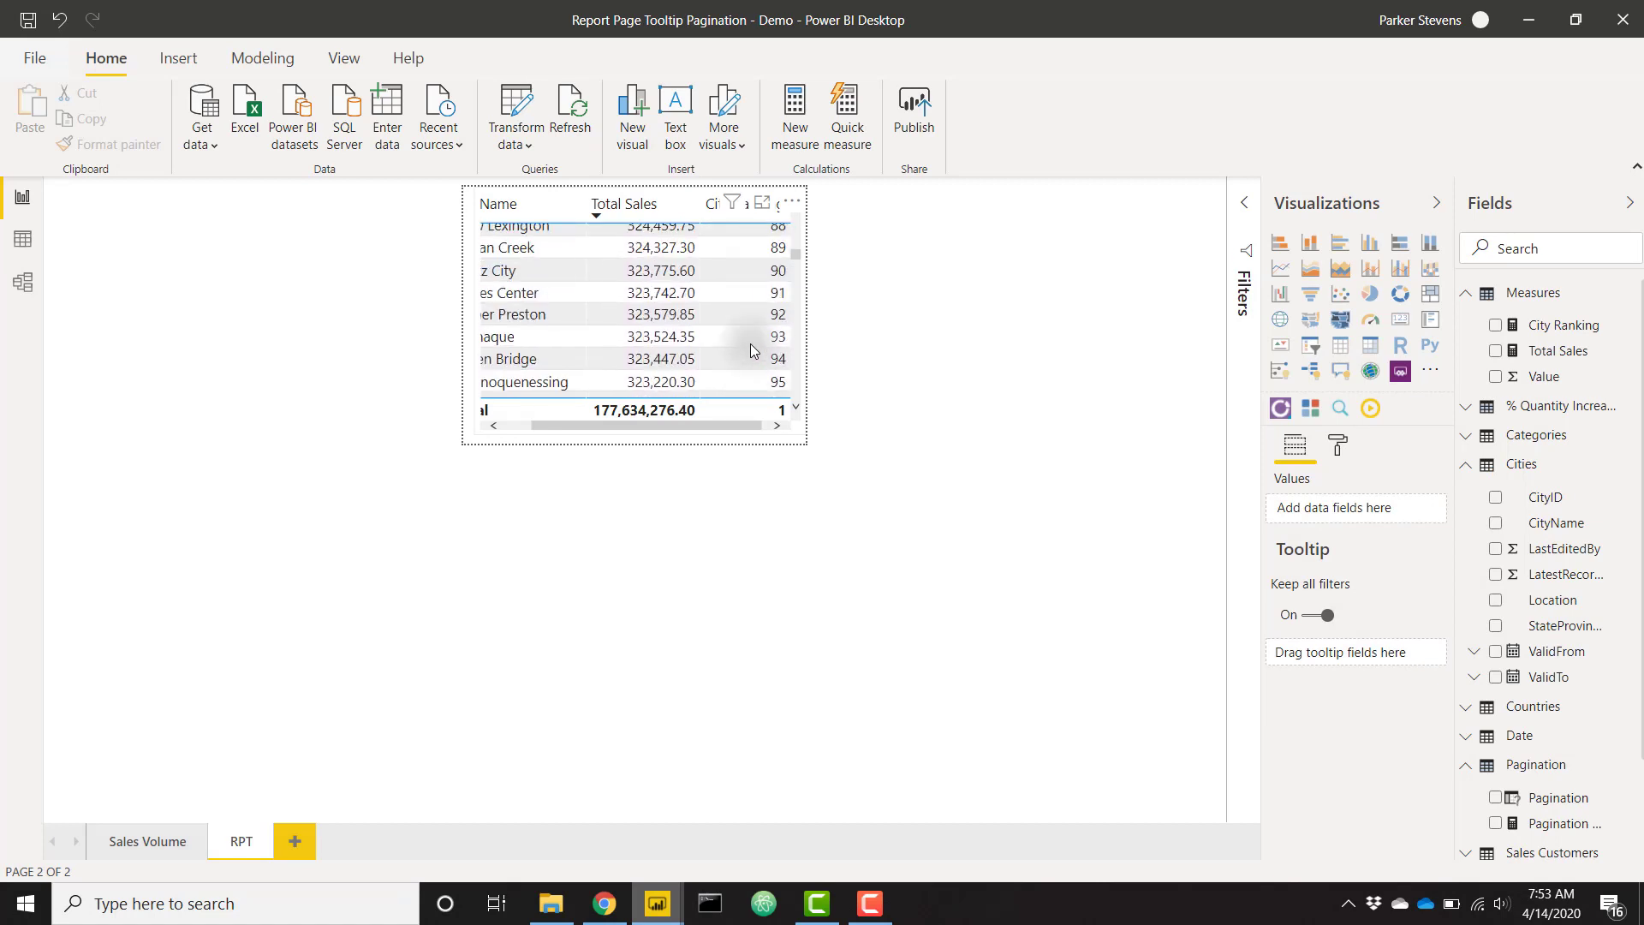
scroll(750, 343, "up", 13)
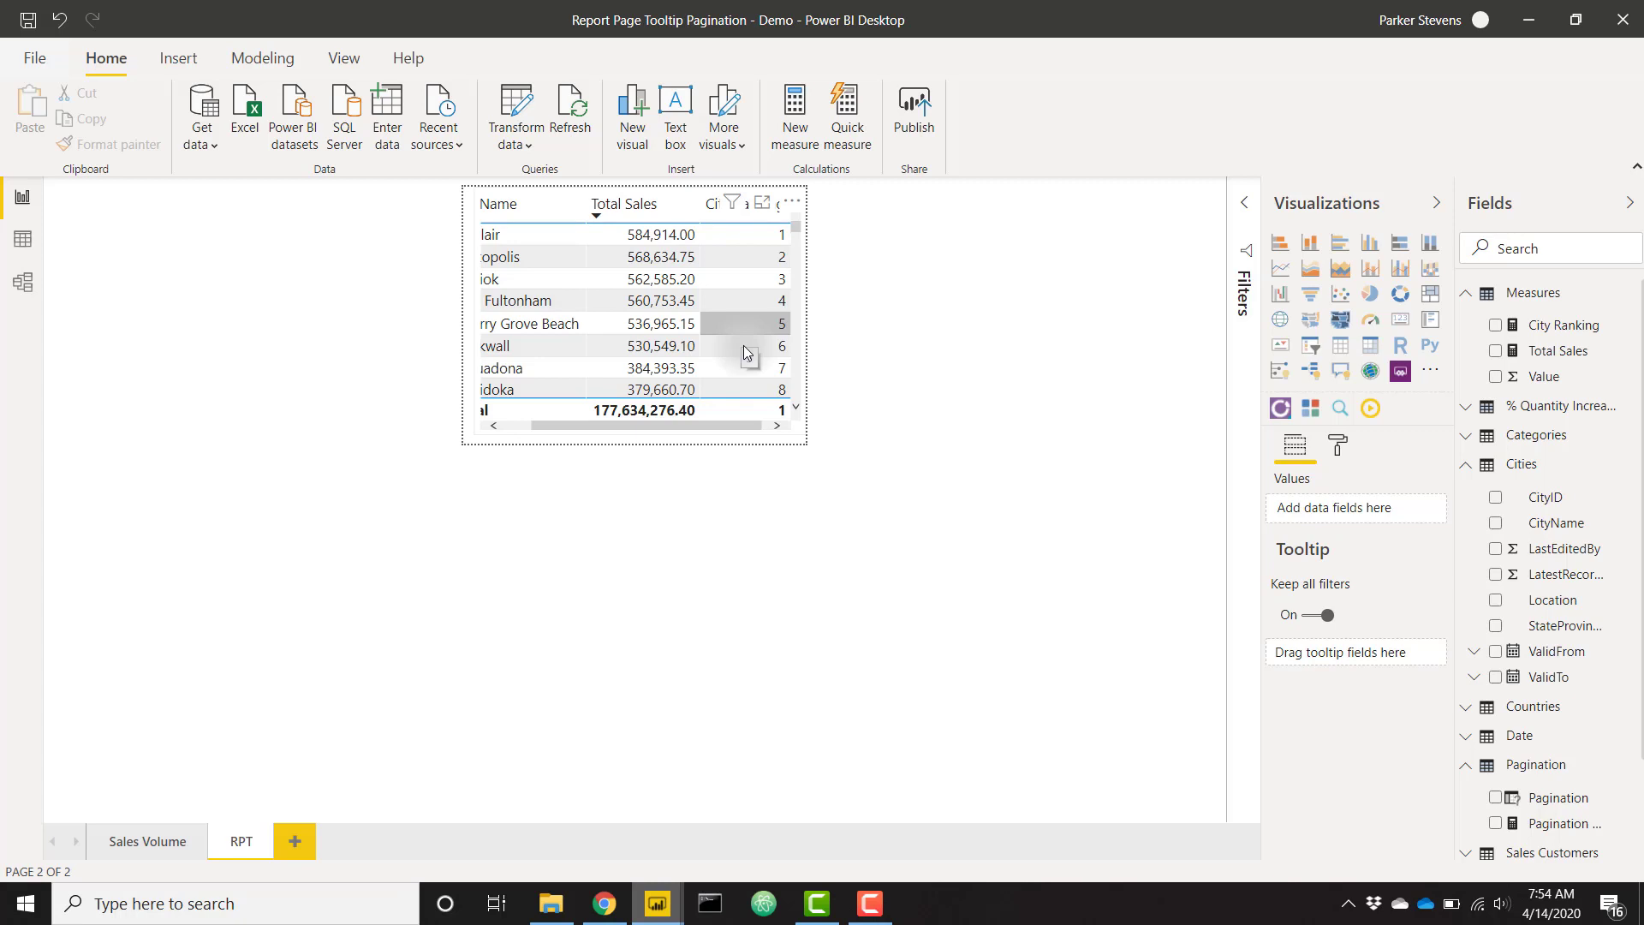
- Create a what-if parameter named Pagination with minimum 1, maximum 10, and no slicer
left_click(192, 63)
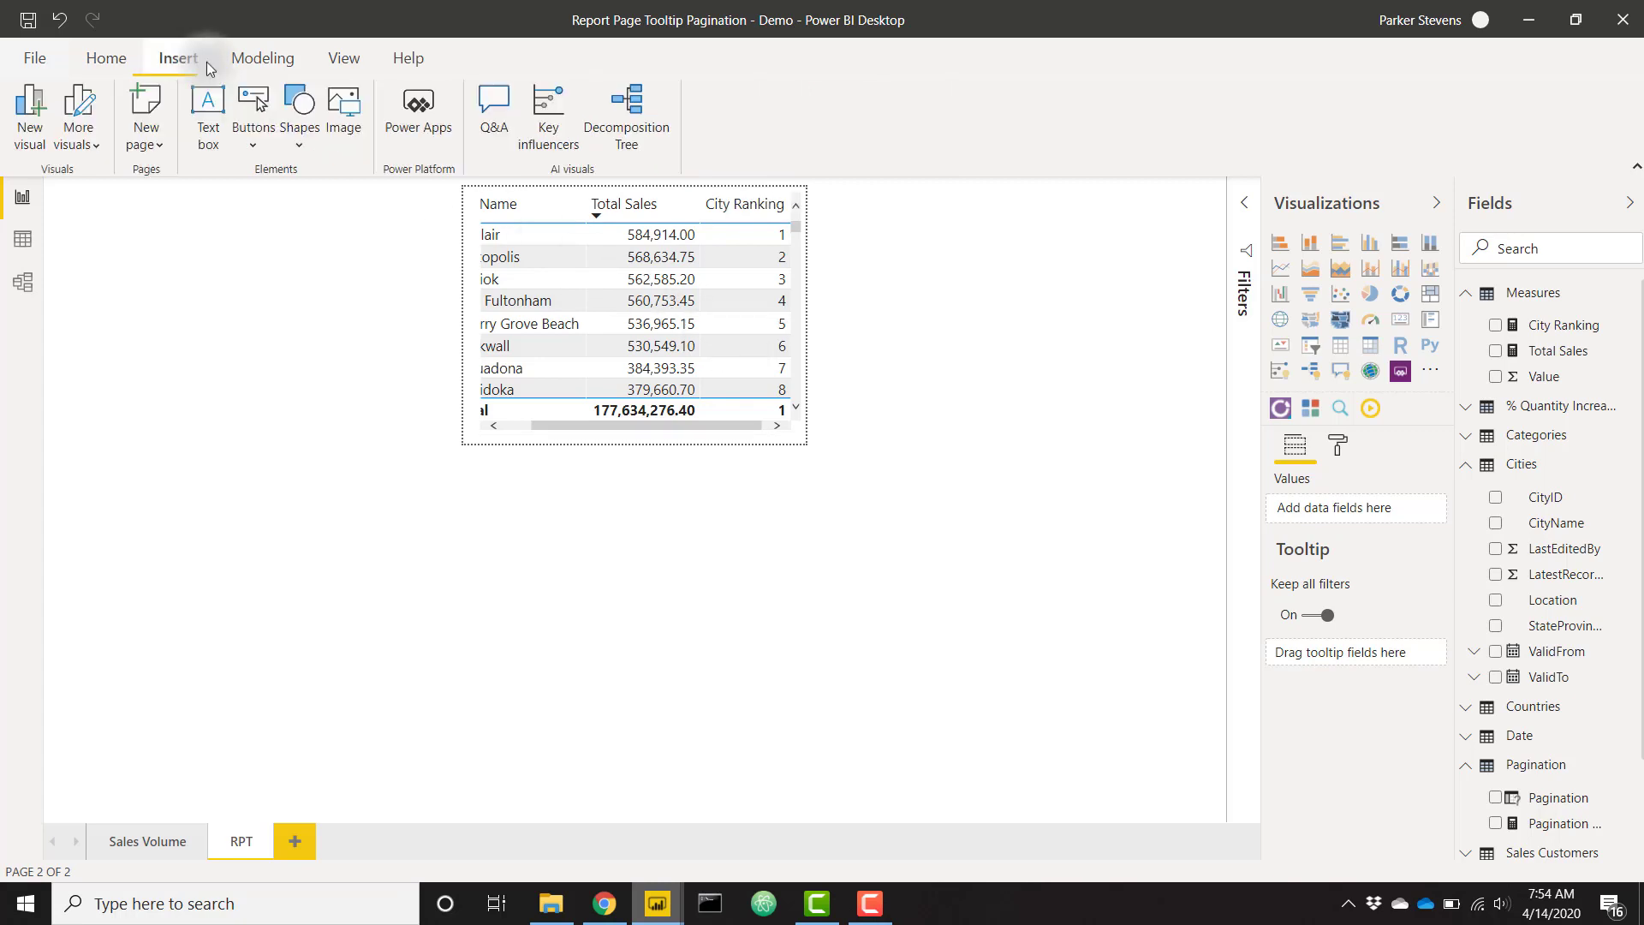
left_click(238, 58)
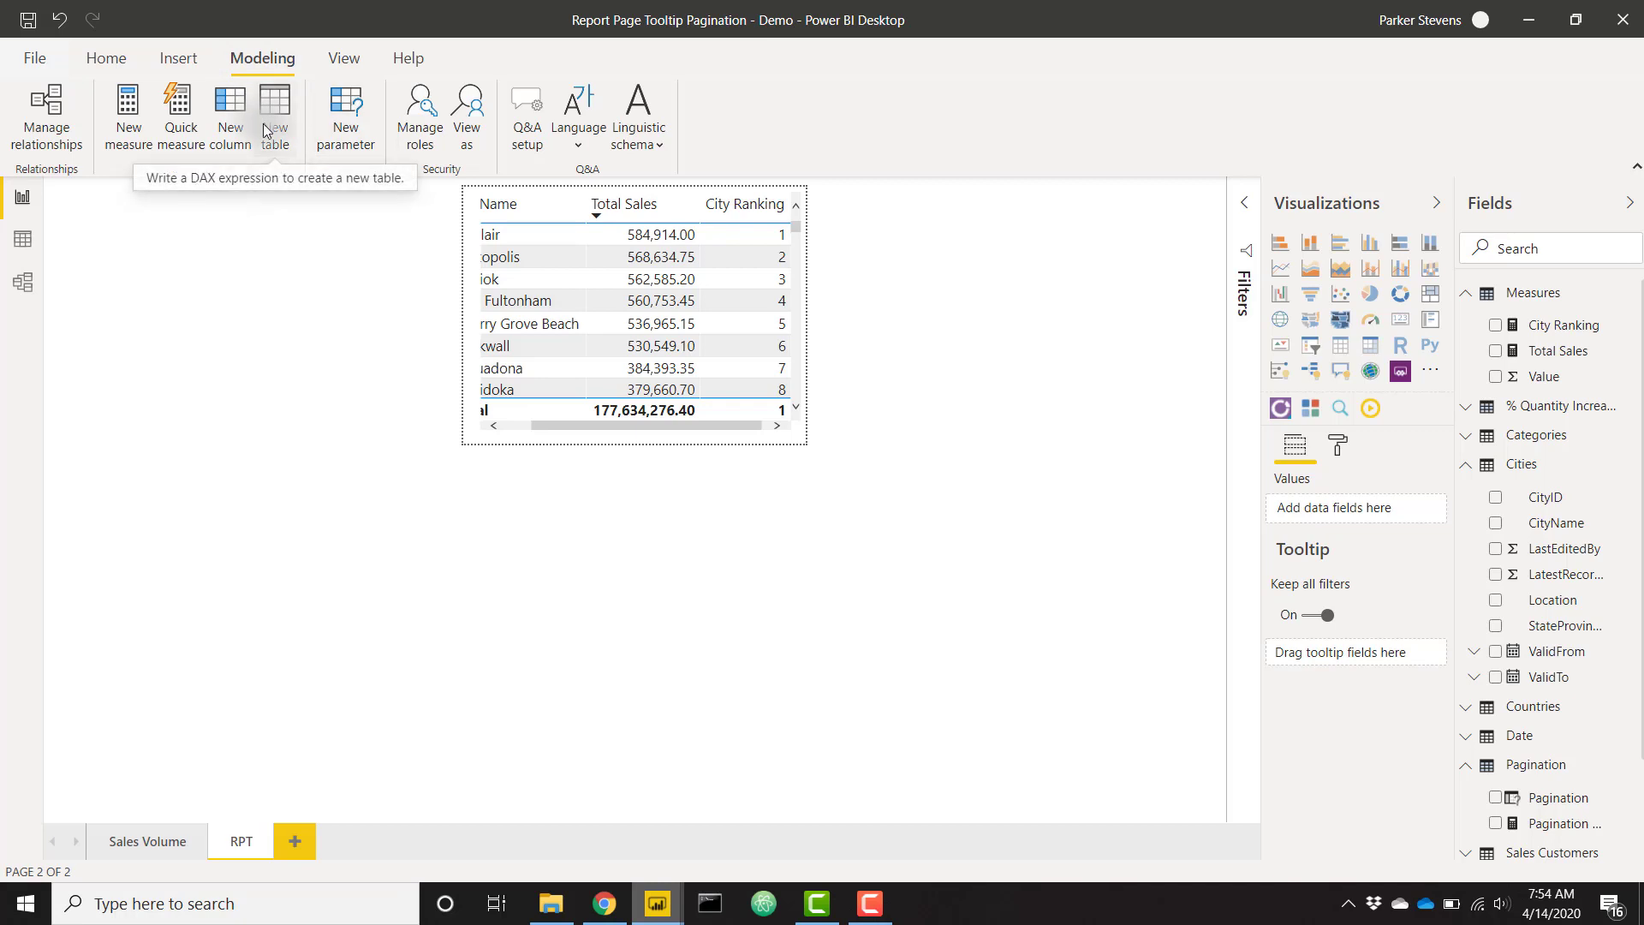
left_click(326, 111)
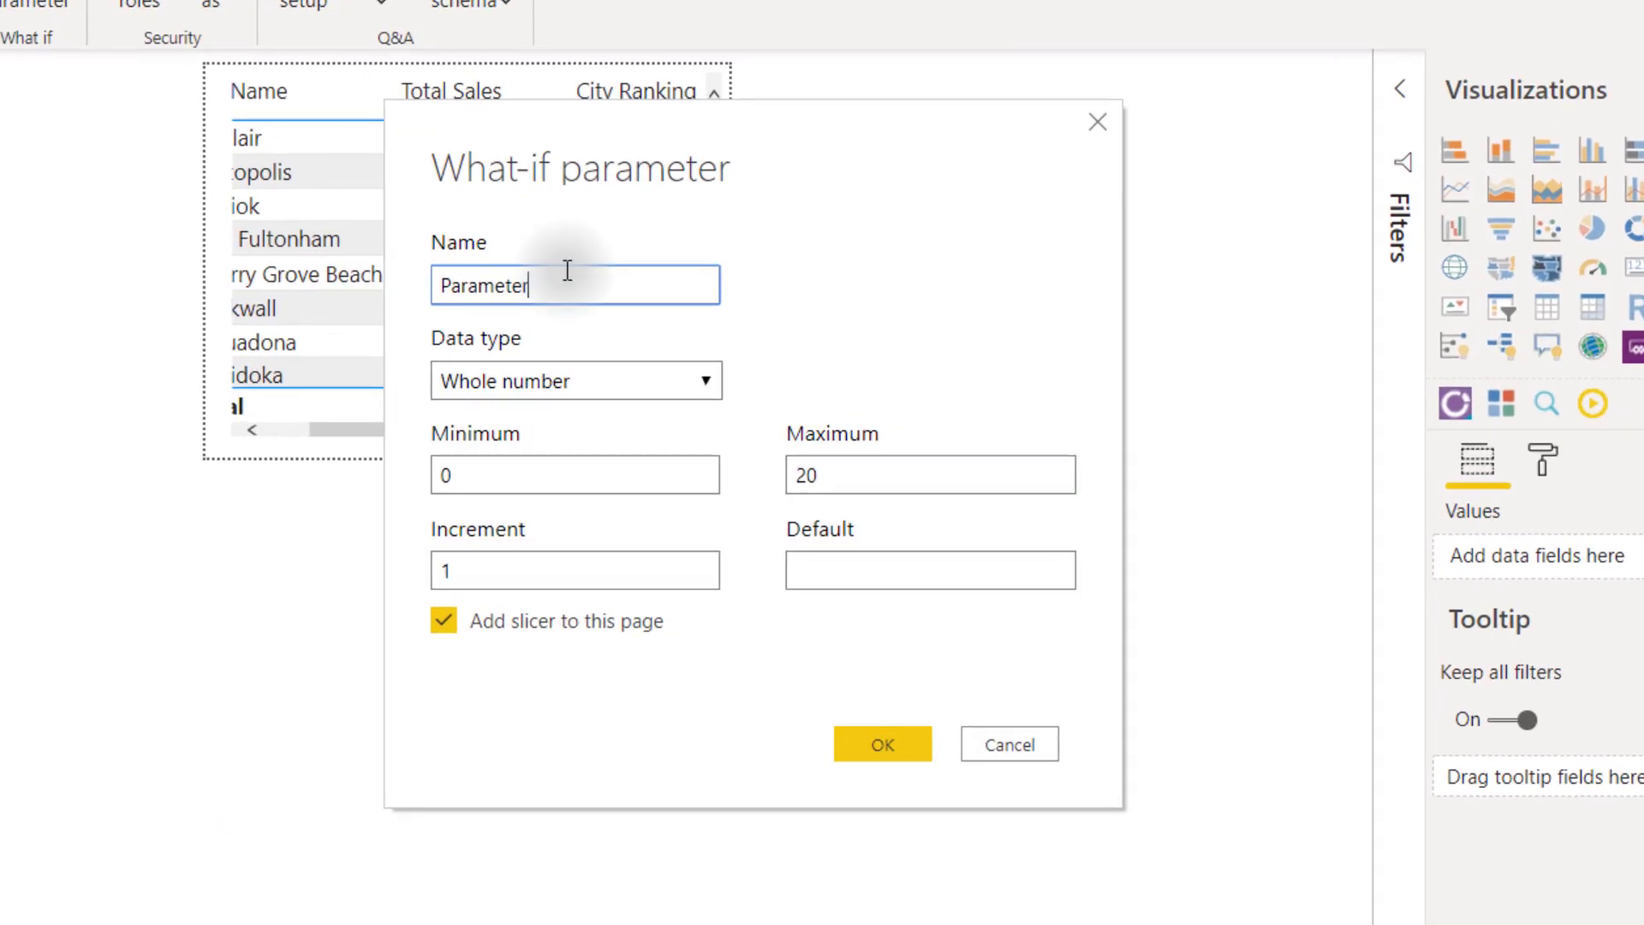
double_click(567, 271)
type("Pagination")
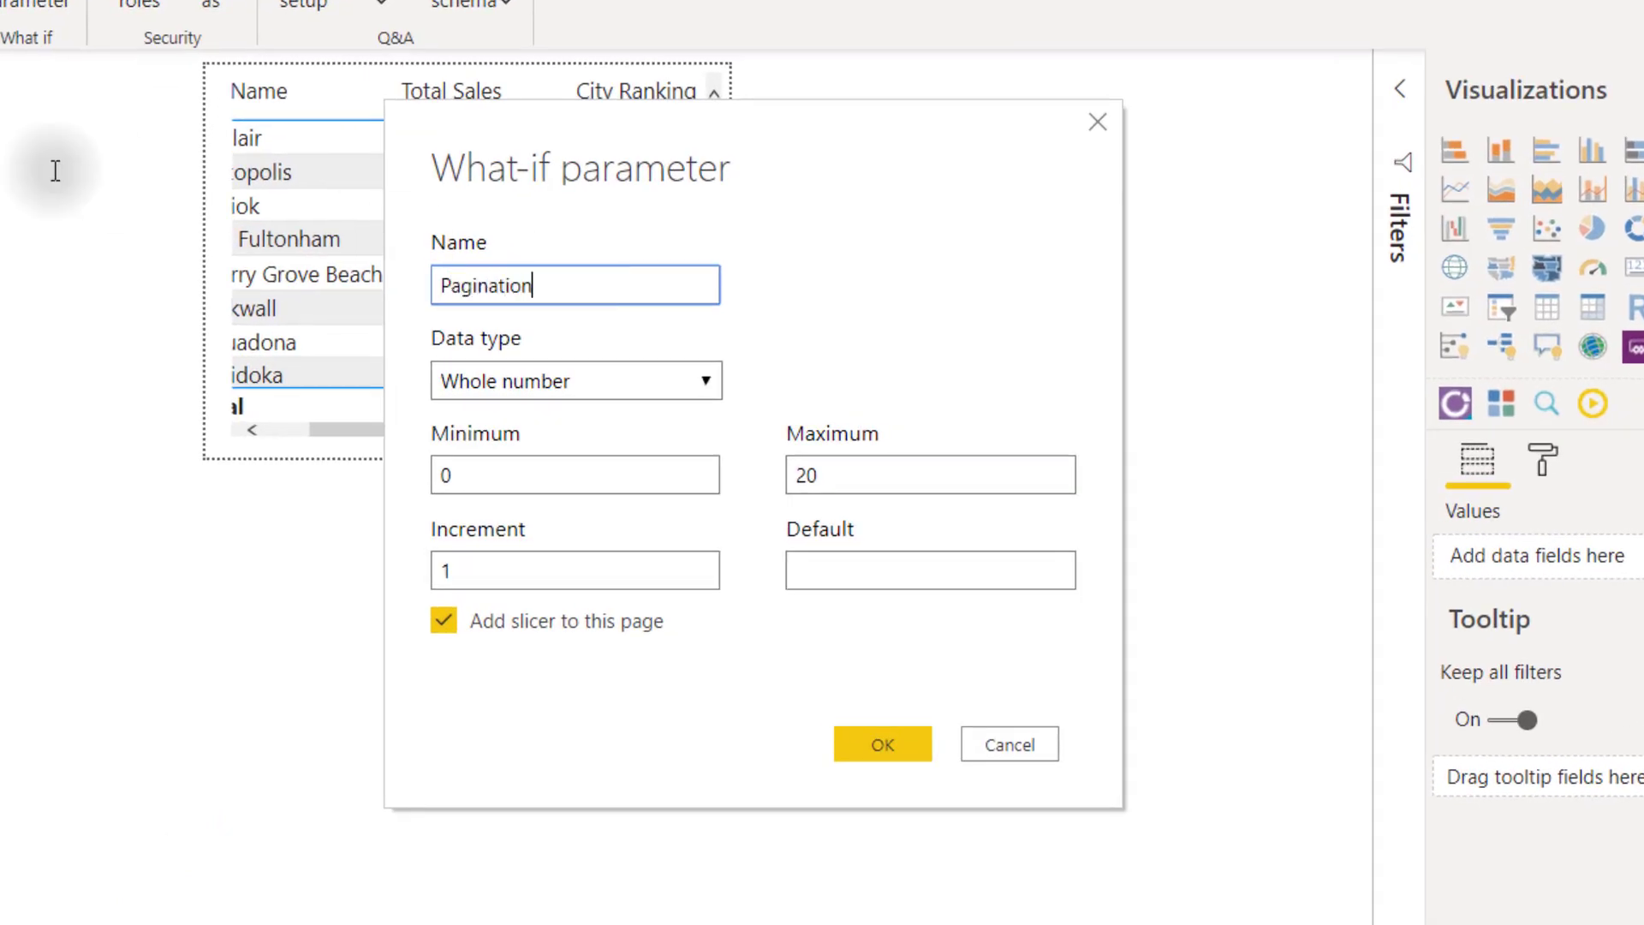
left_click(526, 478)
key("BackSpace")
type("1")
left_click(905, 479)
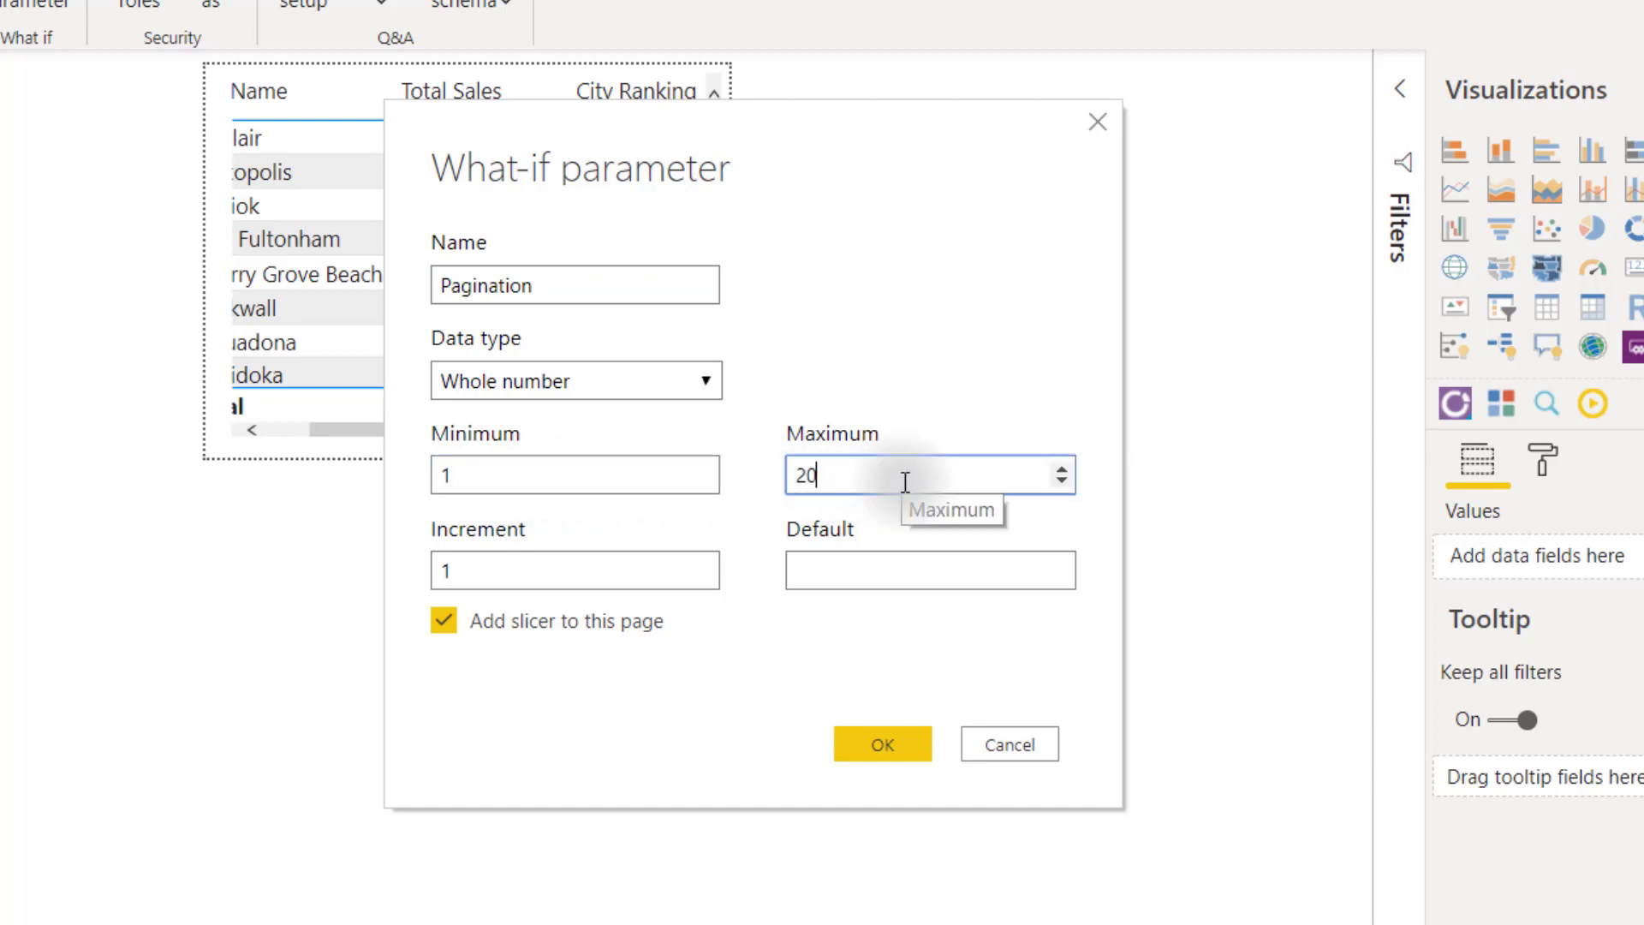
key("BackSpace")
key("BackSpace")
type("10")
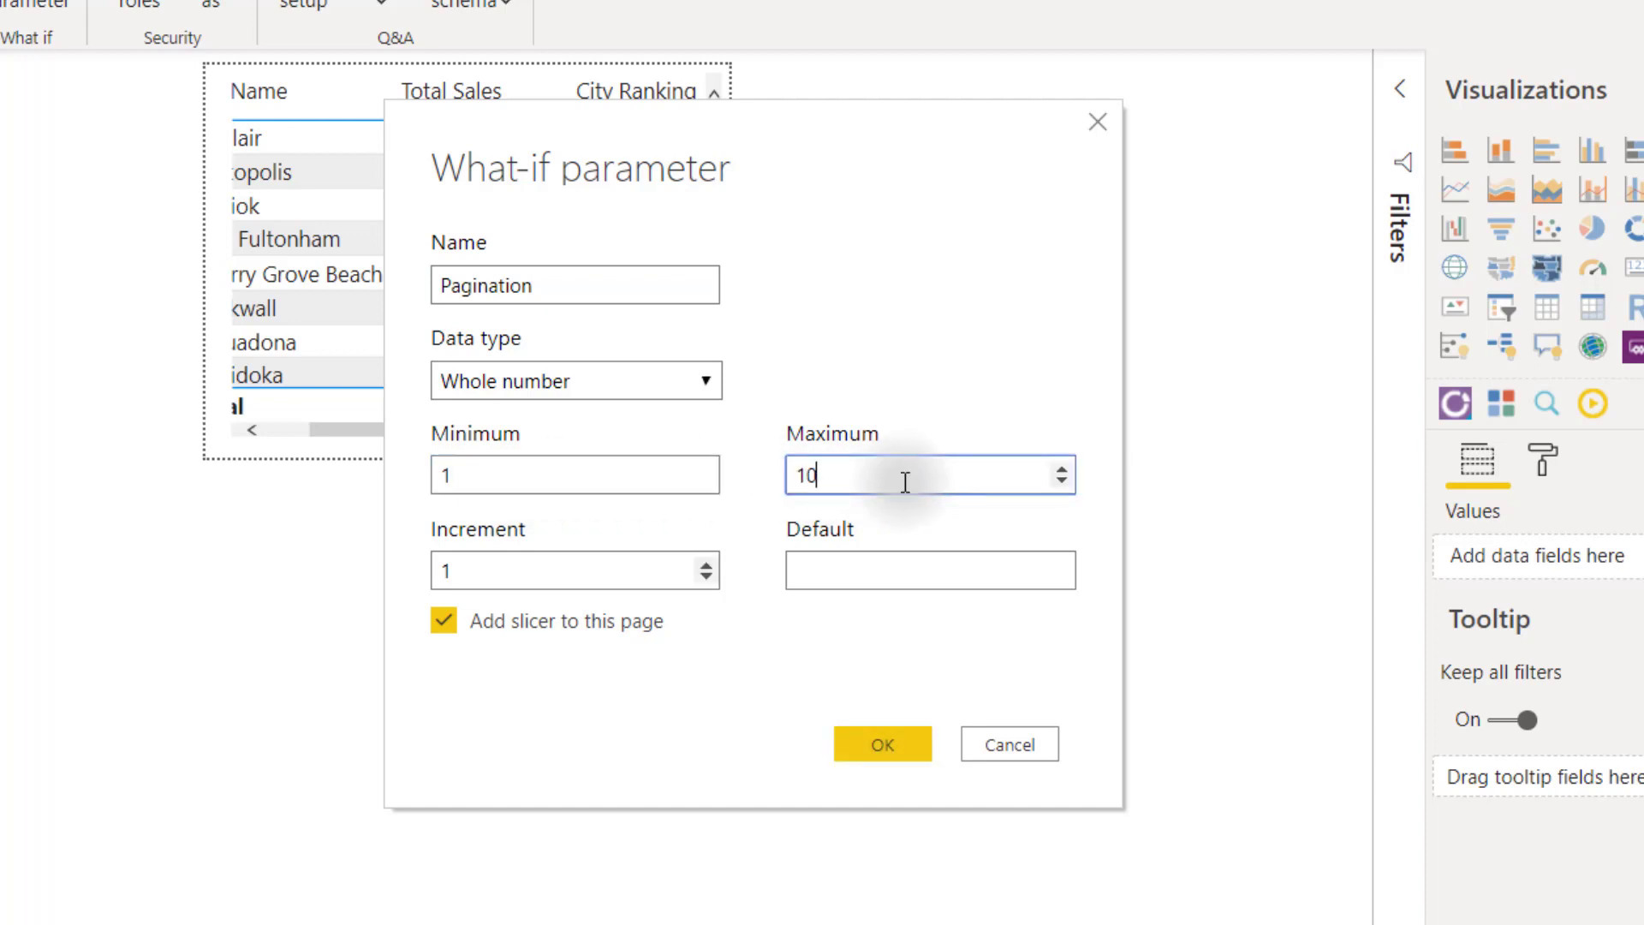
left_click(528, 618)
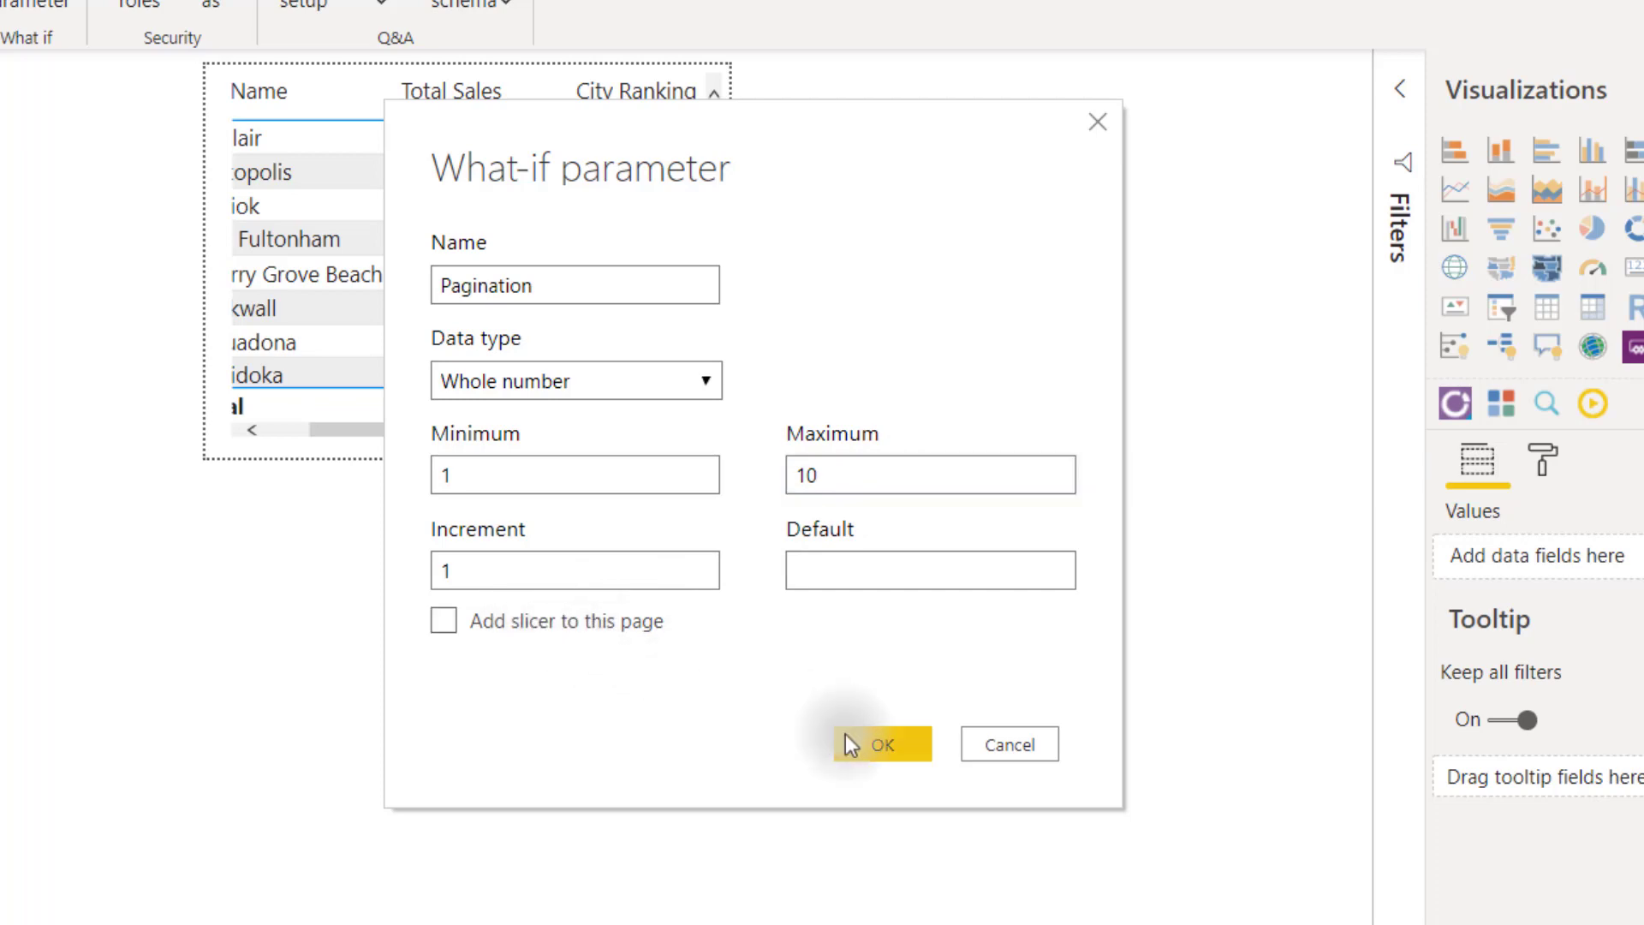
left_click(871, 744)
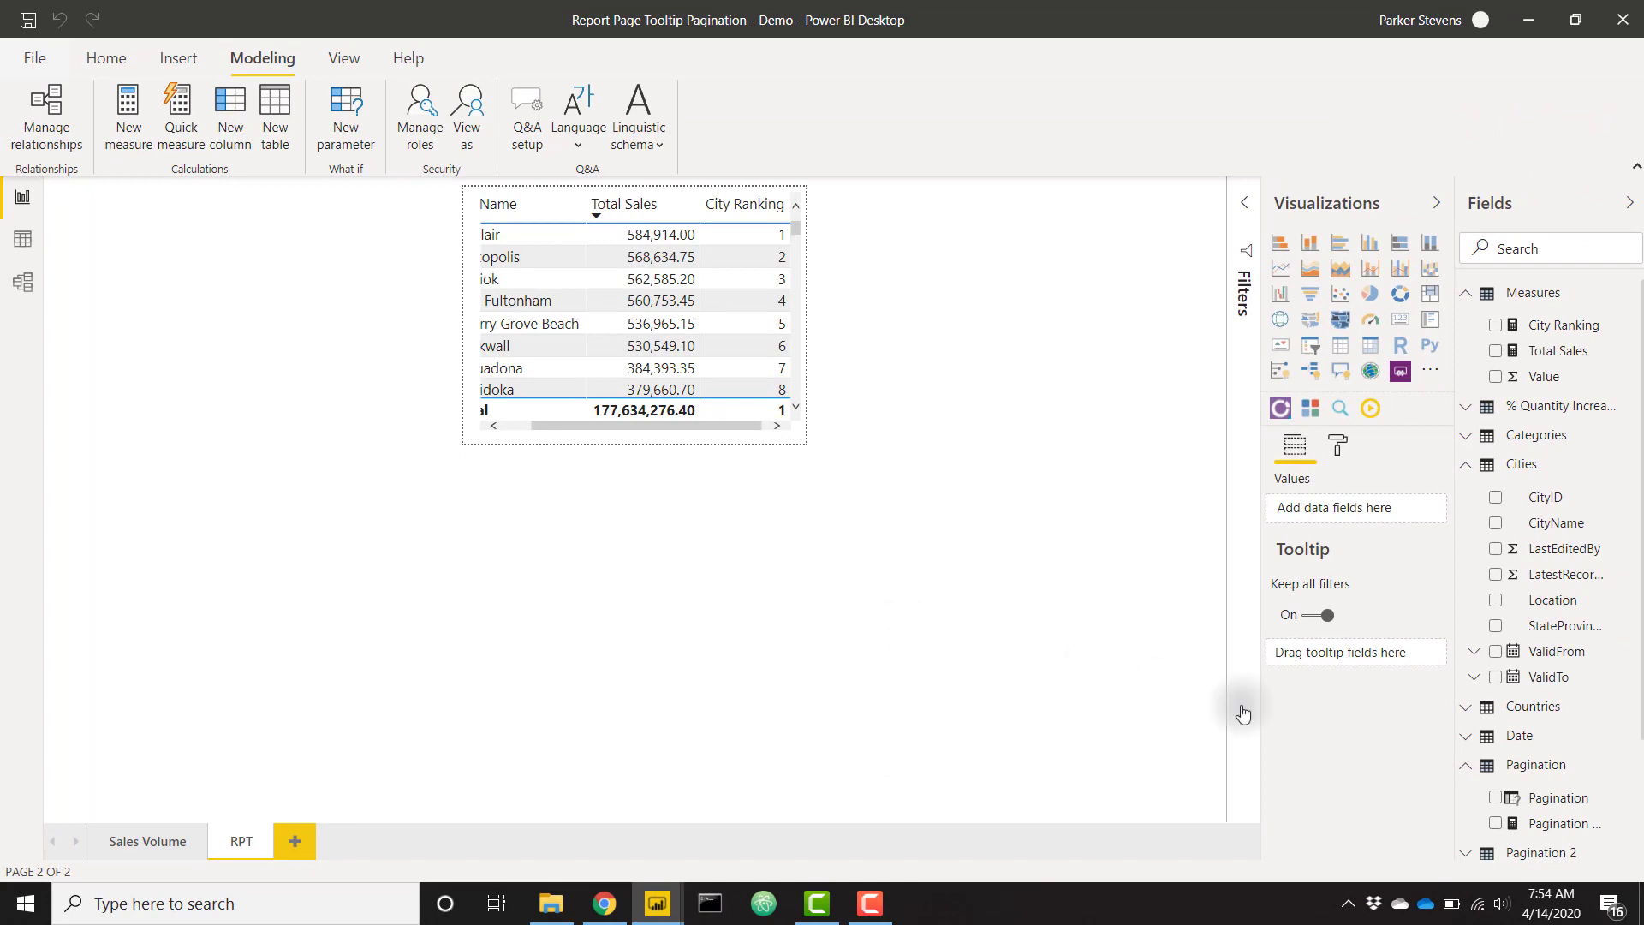
left_click(1507, 766)
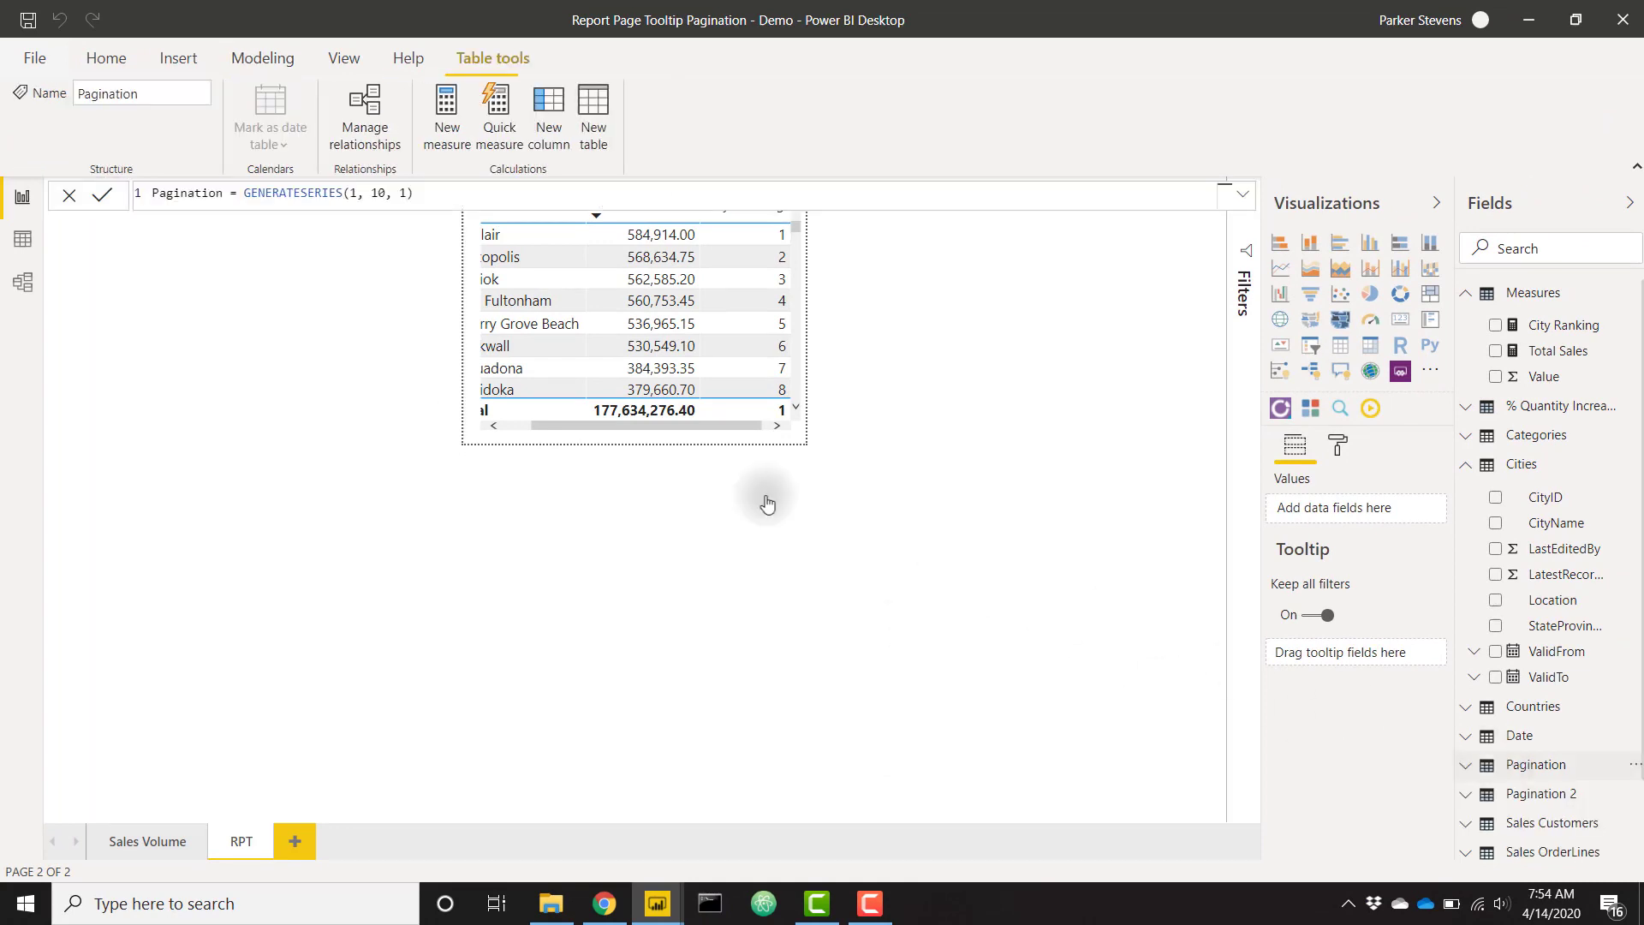
left_click(22, 239)
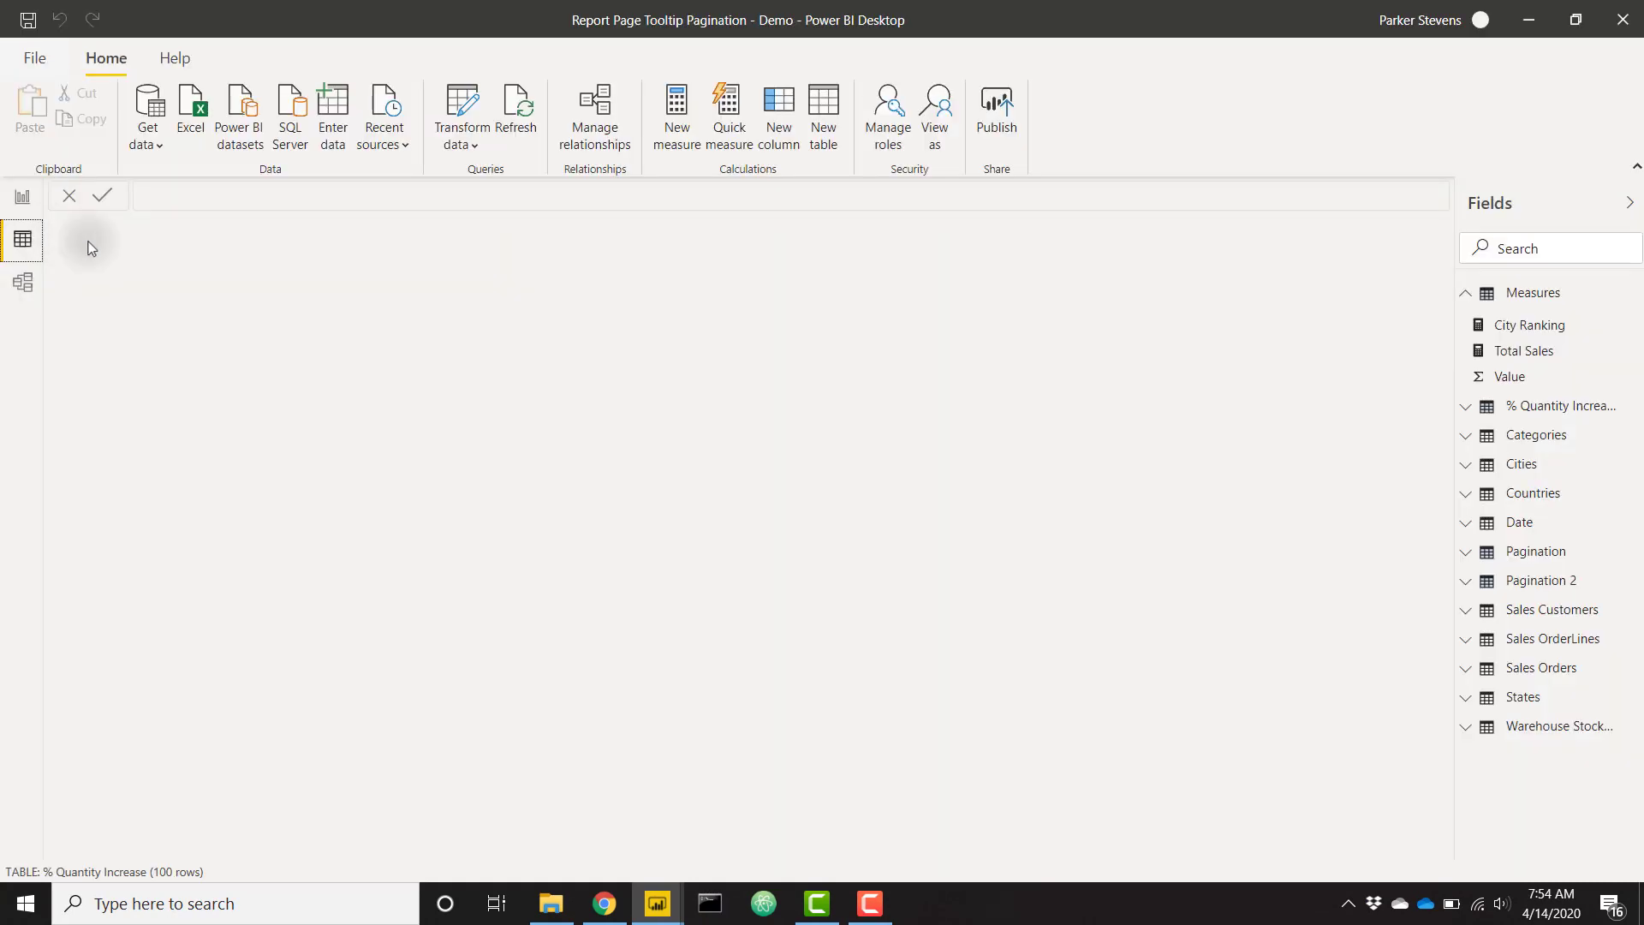
left_click(1535, 551)
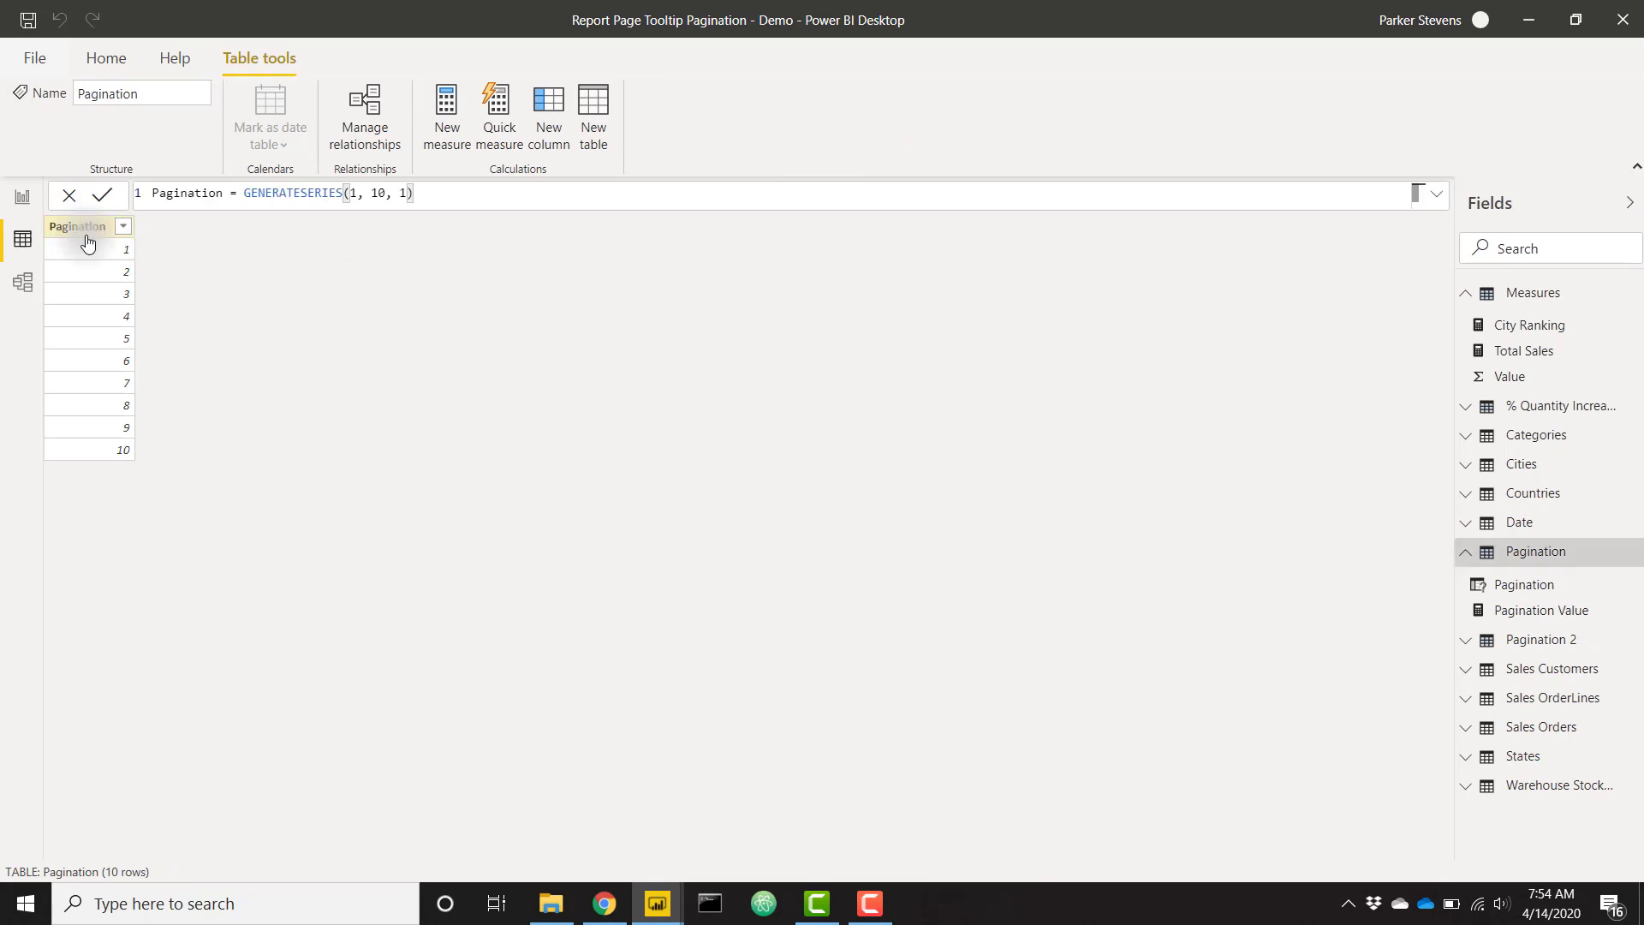
left_click(24, 198)
mouse_move(697, 371)
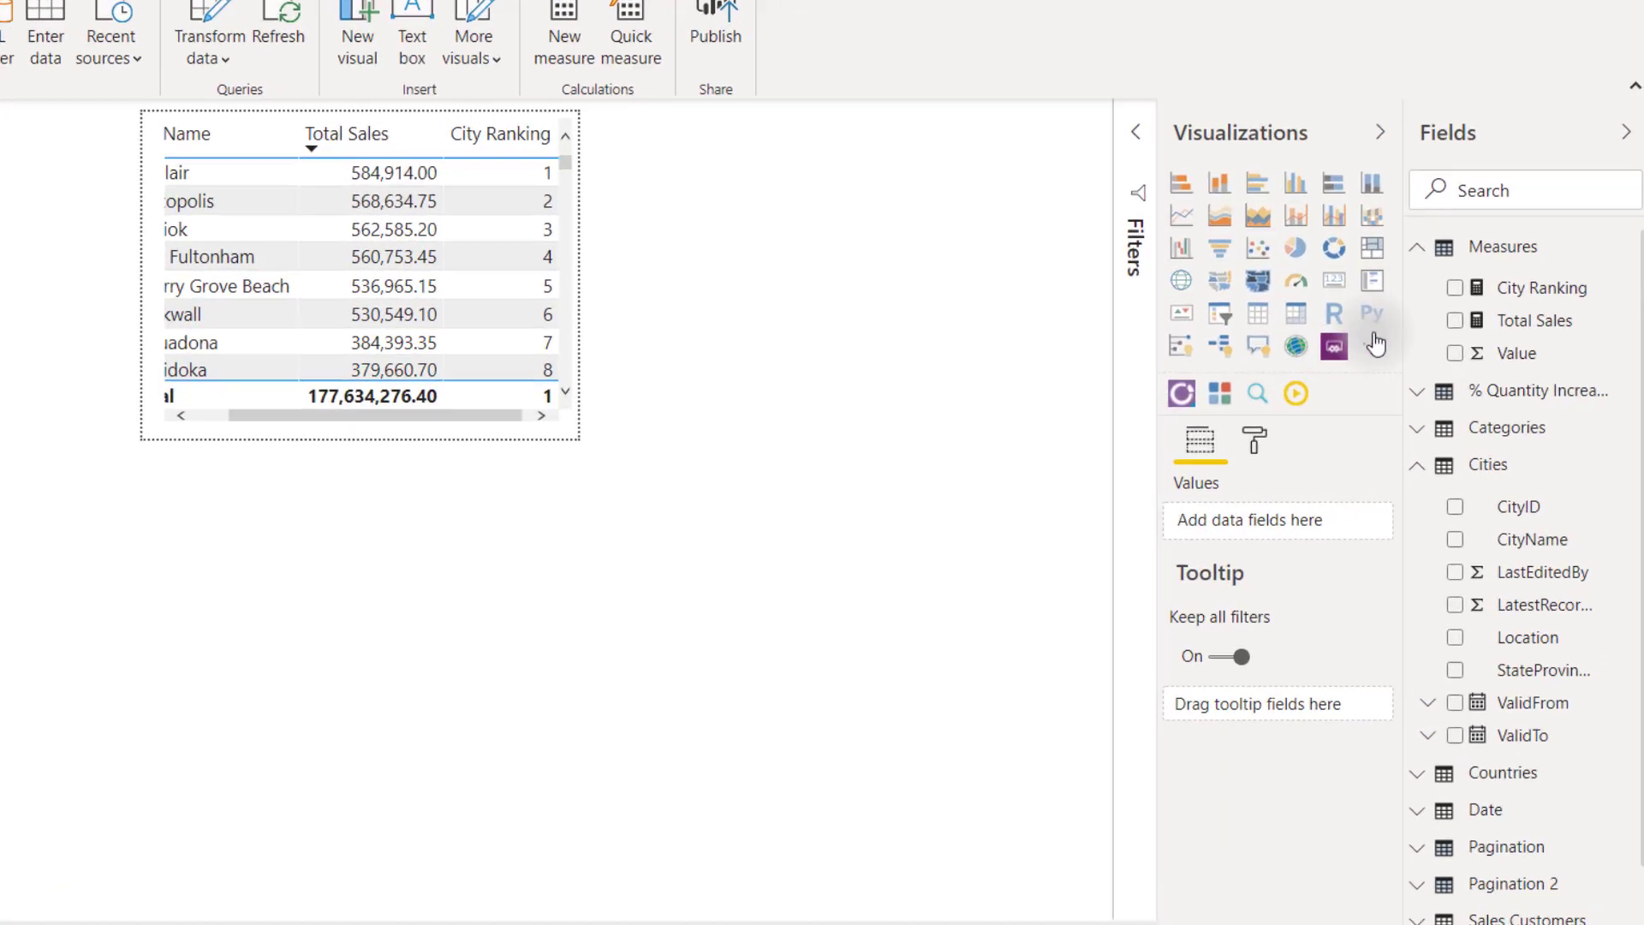
- Search AppSource for 'play' and add the Play Axis visual, updating the existing copy
left_click(1431, 370)
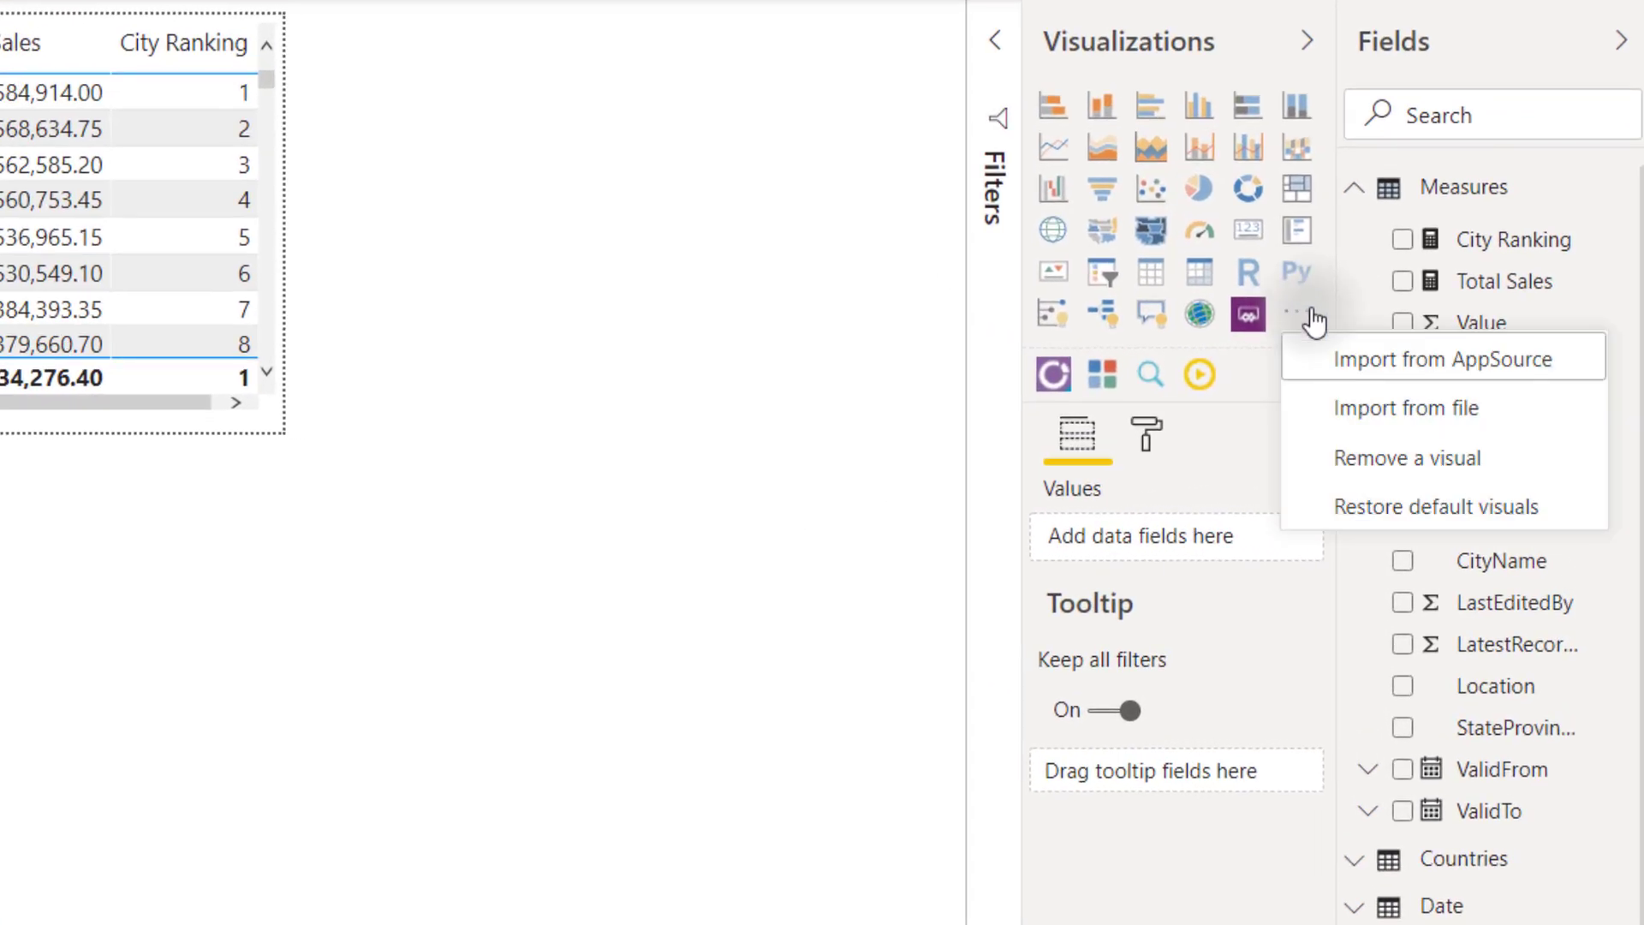
left_click(1386, 371)
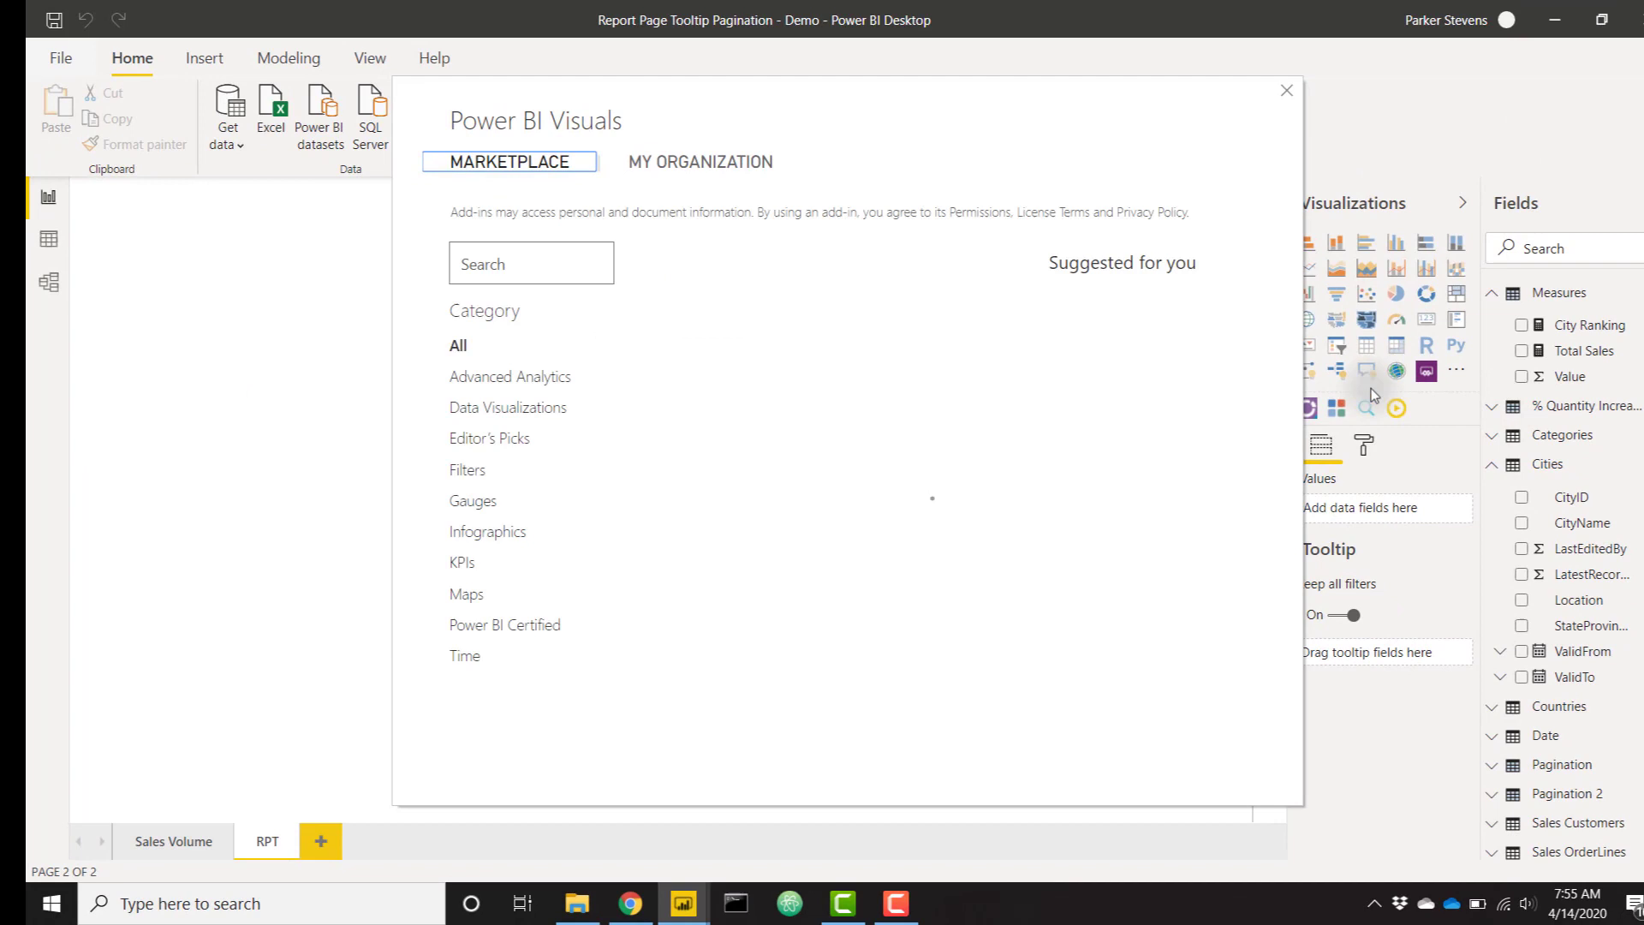
left_click(524, 267)
type("play")
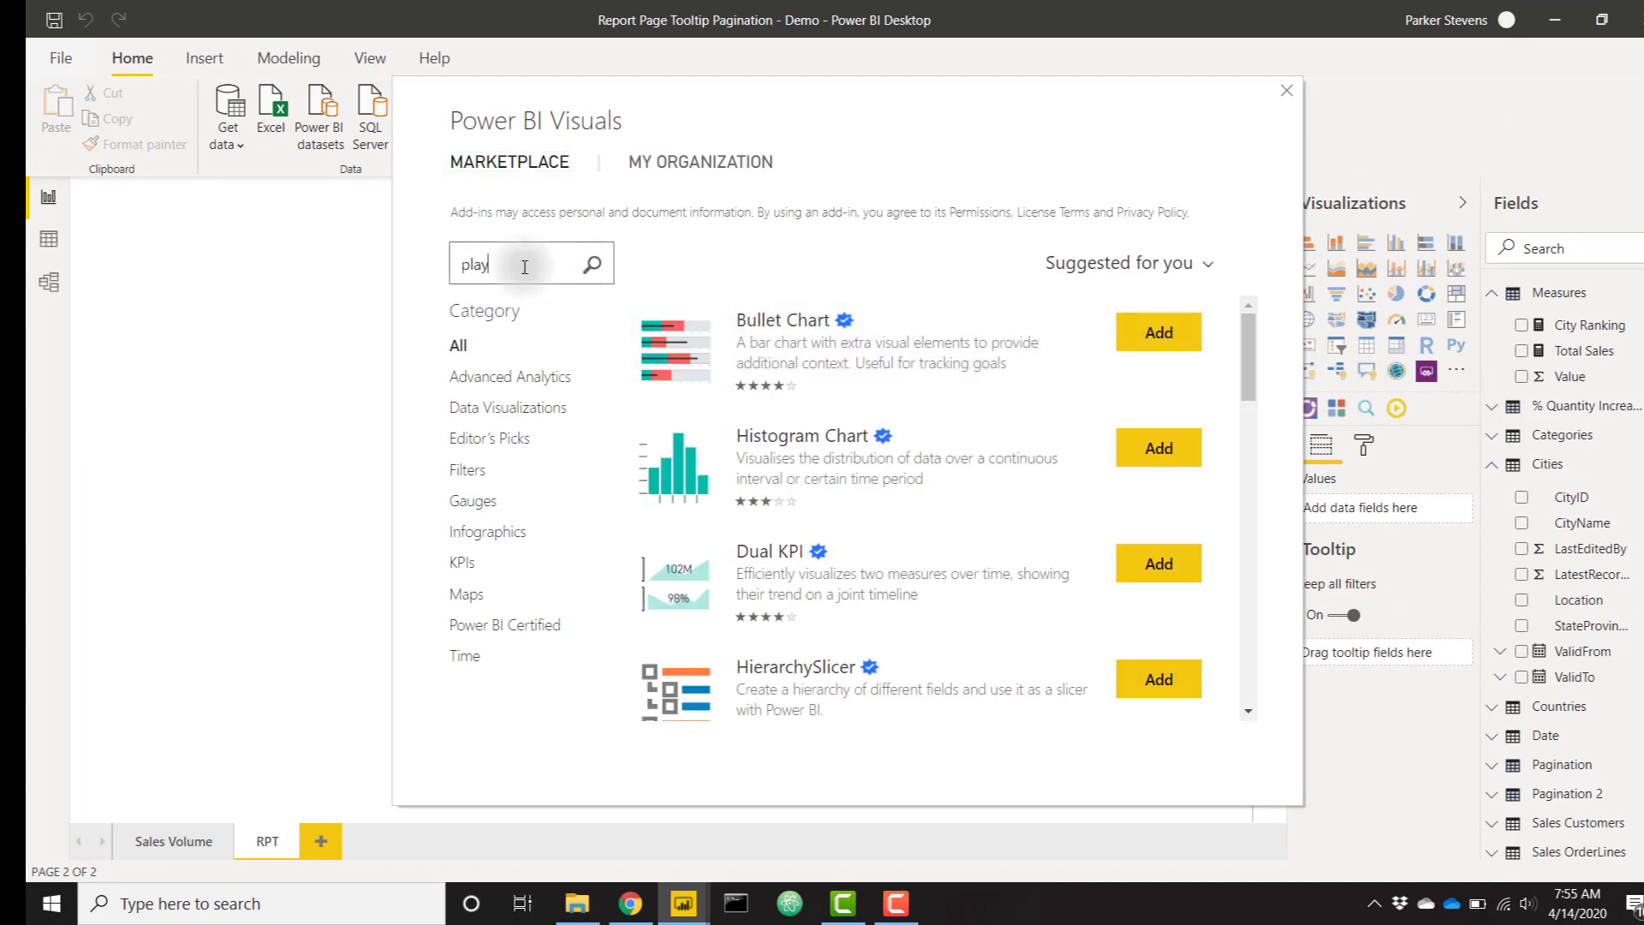
key("Return")
left_click(1158, 332)
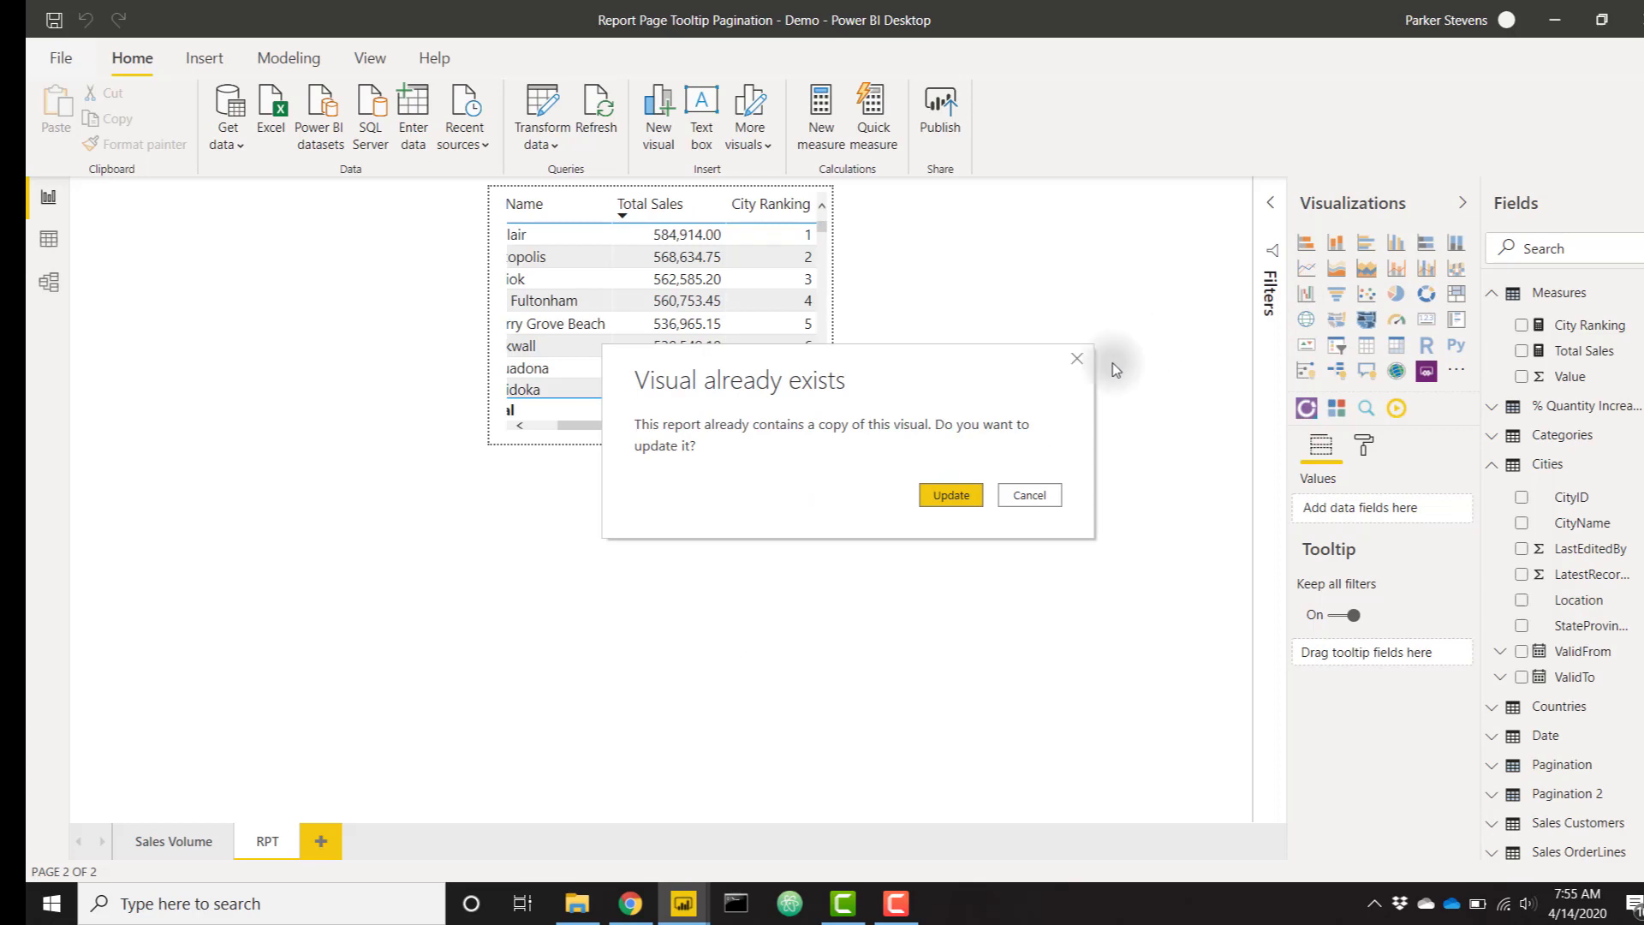
left_click(961, 495)
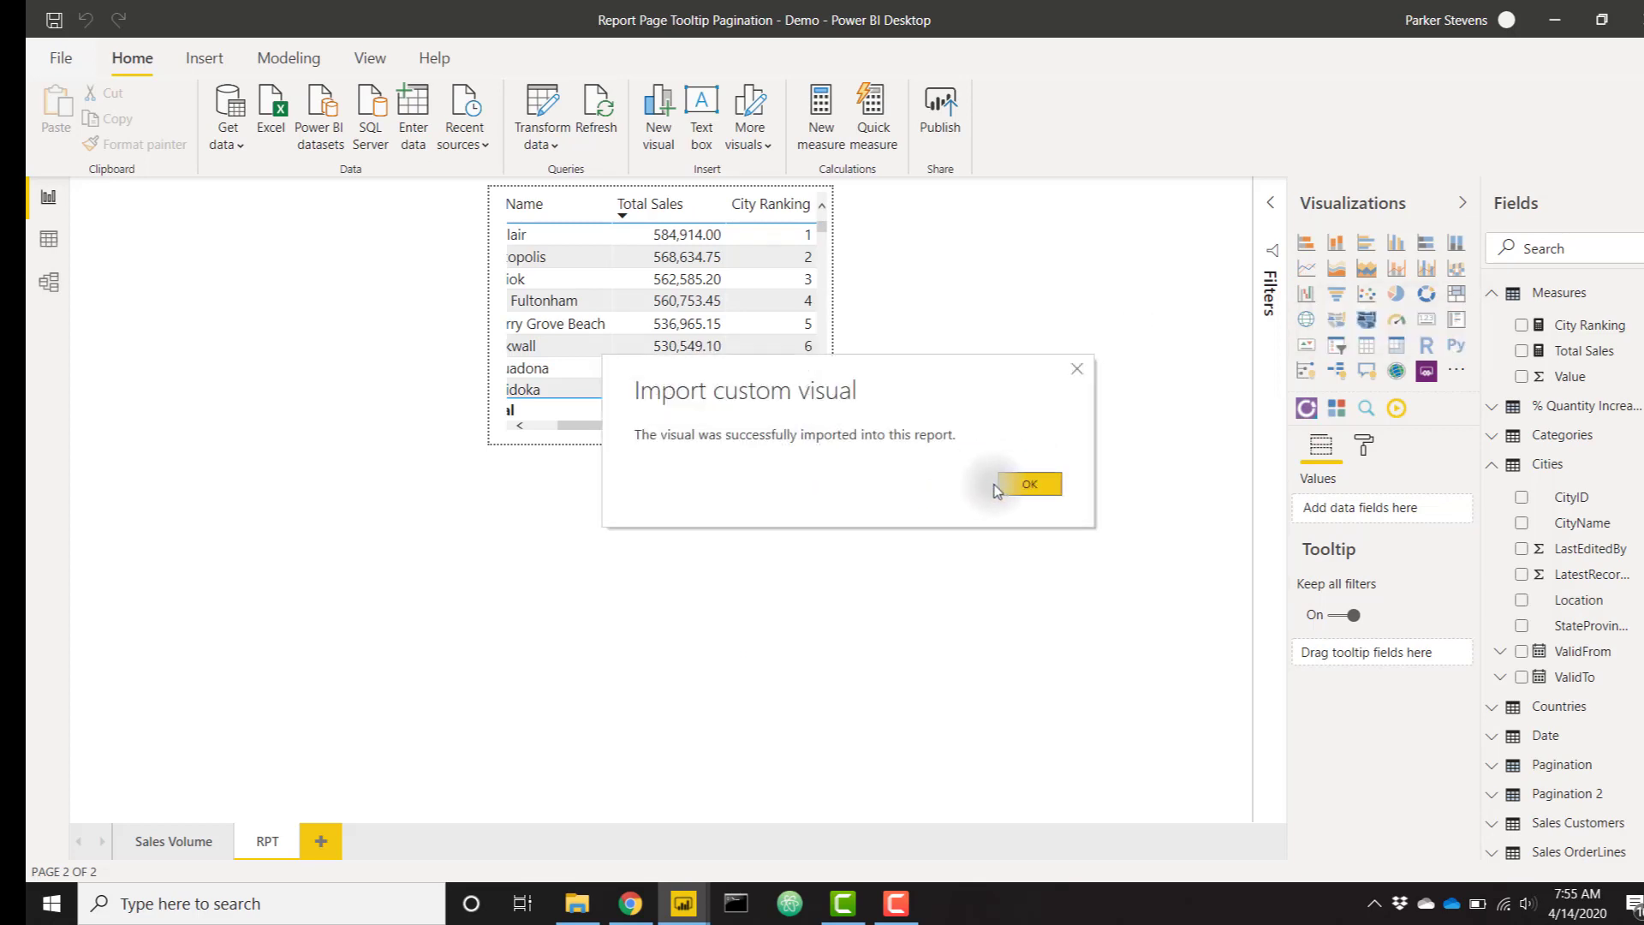
left_click(1031, 483)
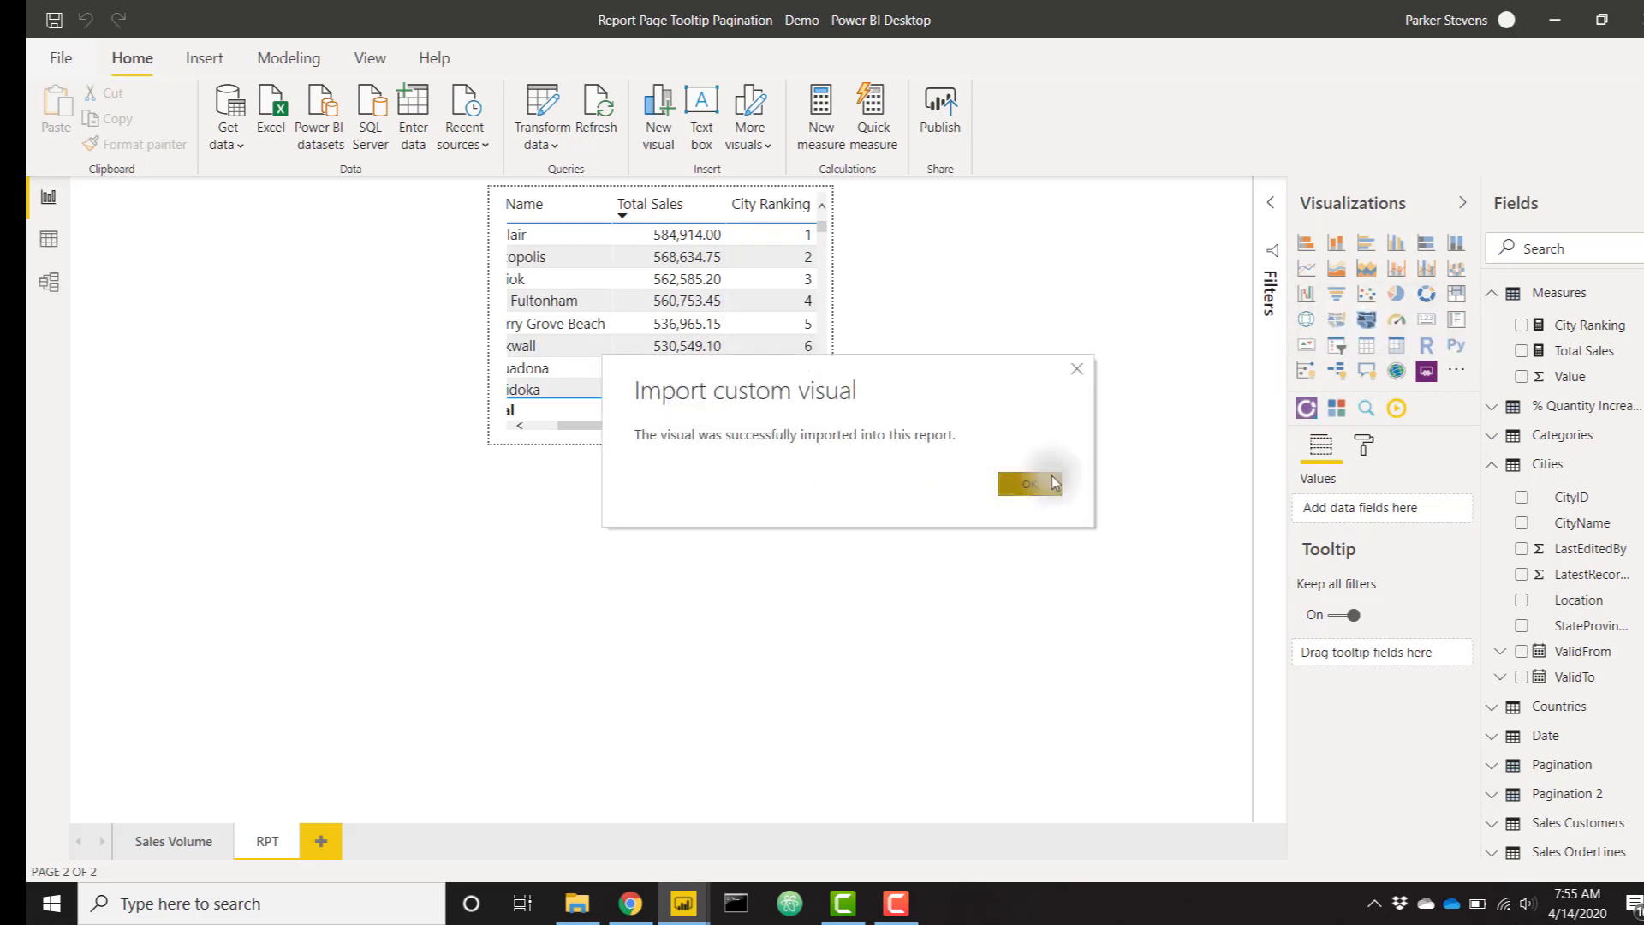
- Insert a Play Axis visual and shrink it to a small box over the city table
left_click(1396, 409)
left_click_drag(598, 192, 525, 209)
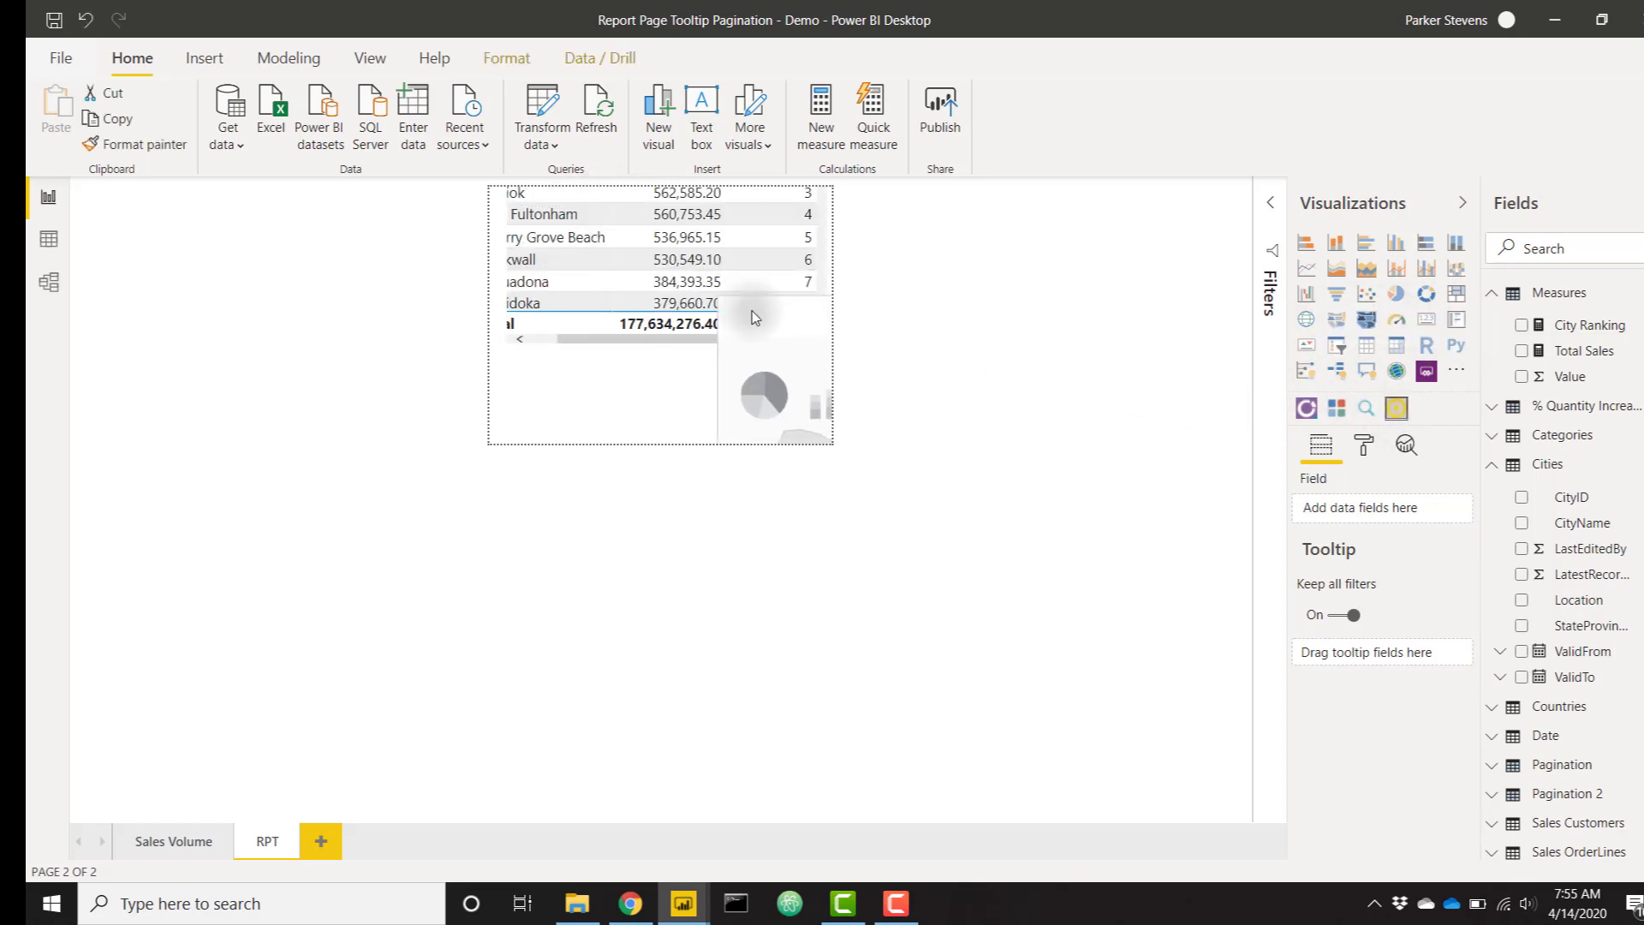
left_click_drag(701, 374, 654, 361)
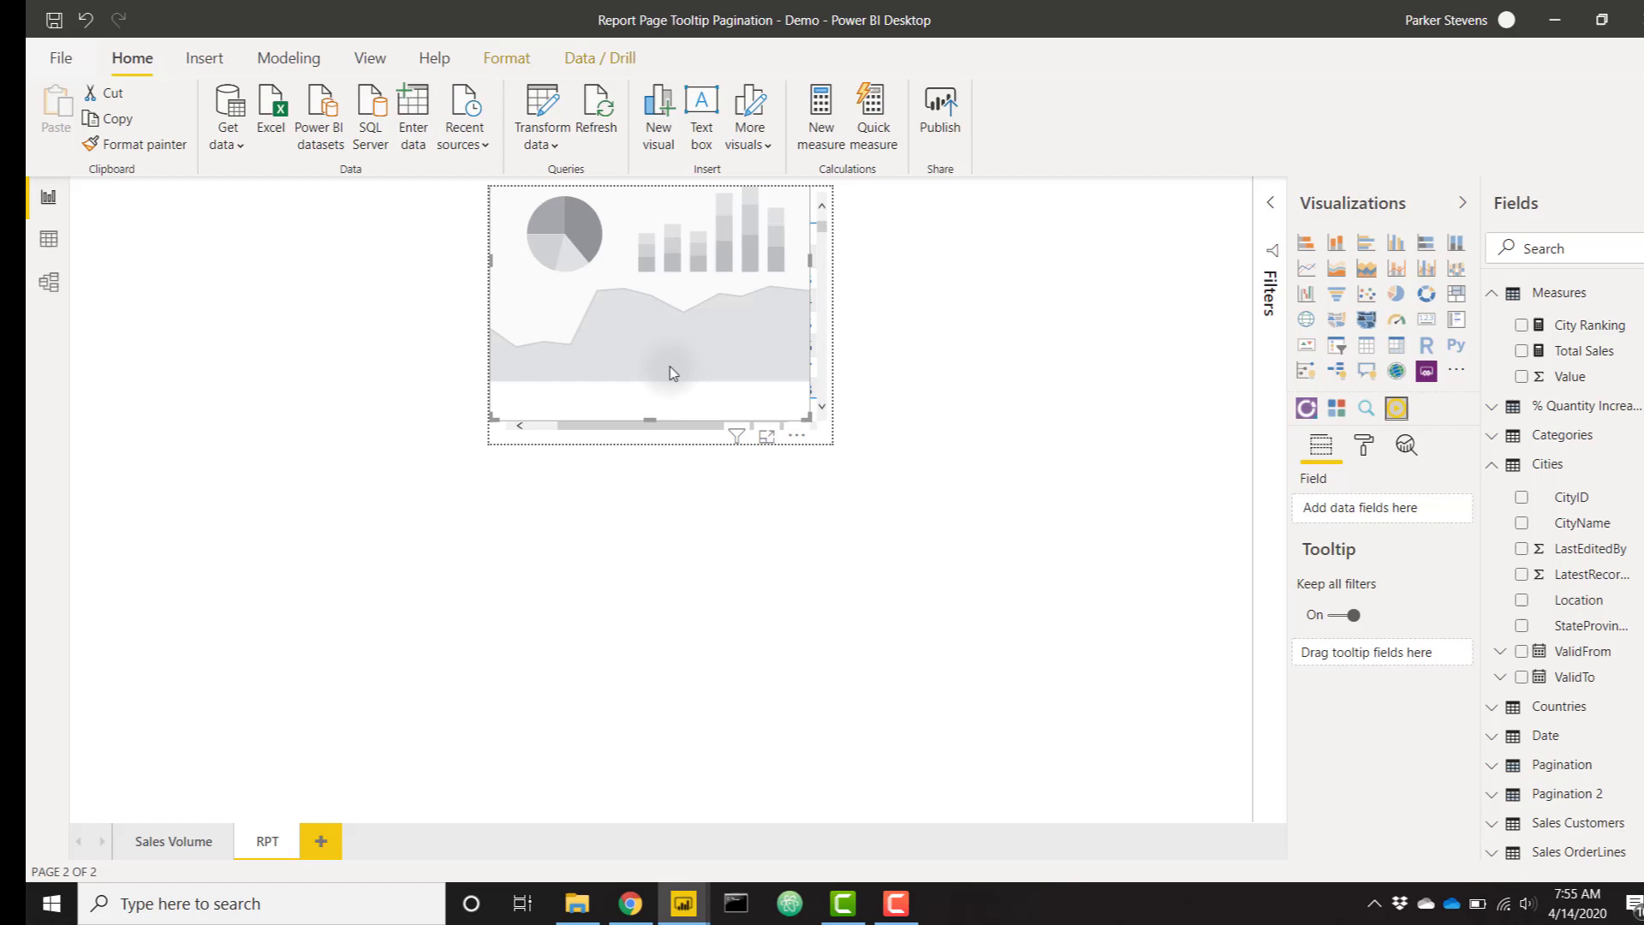
left_click_drag(804, 416, 663, 359)
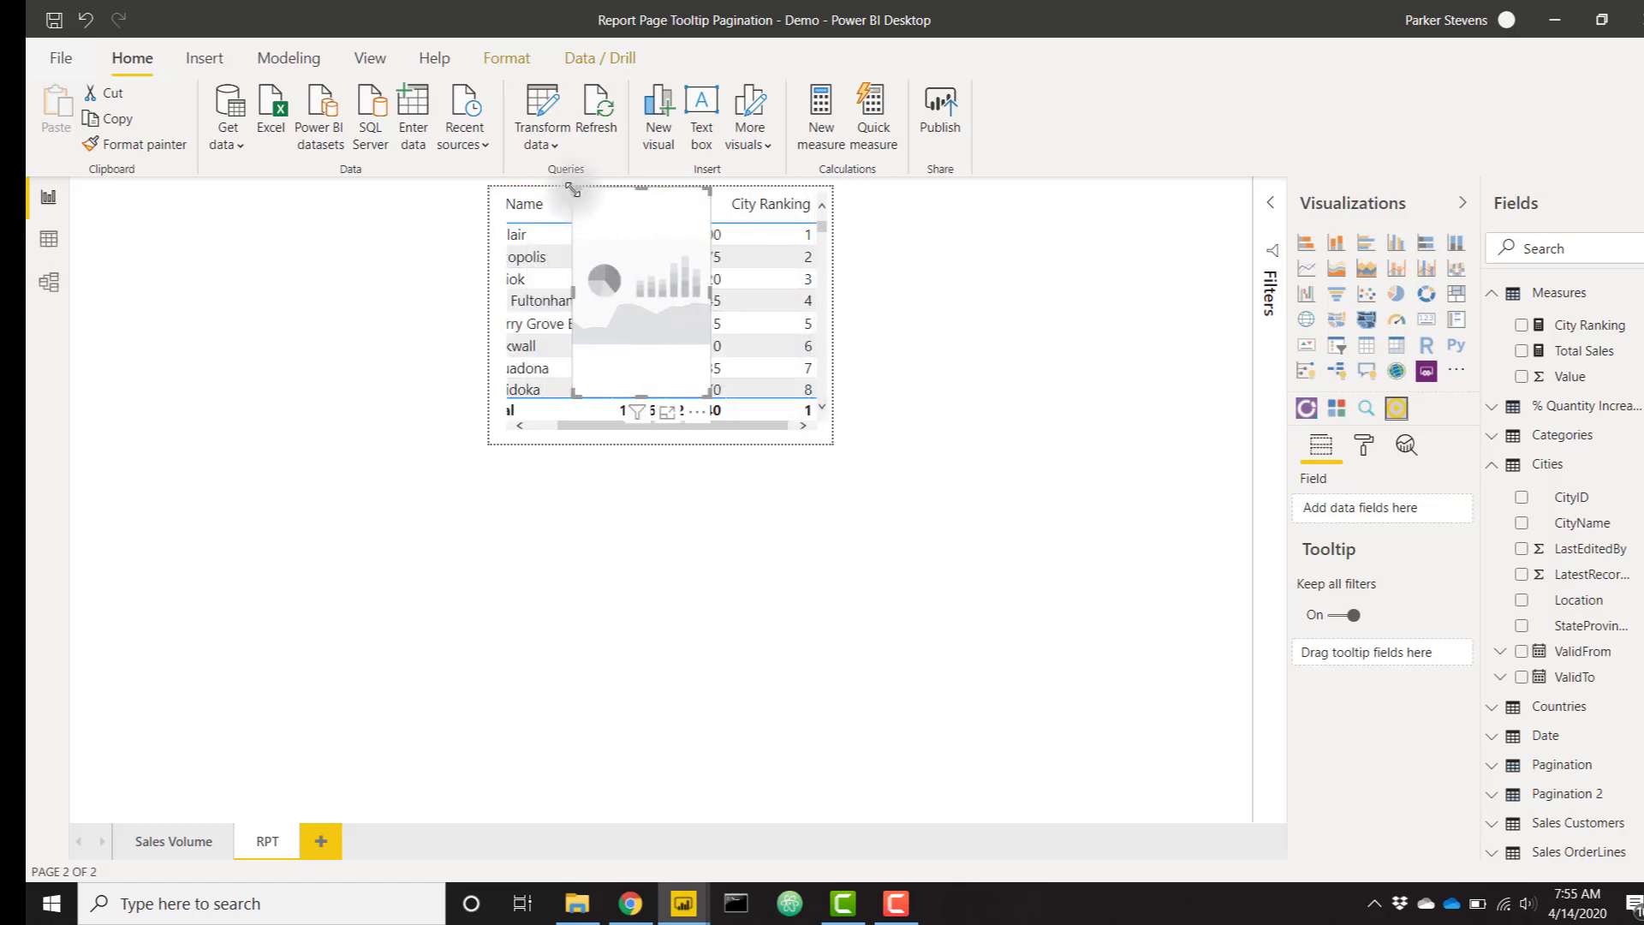
left_click_drag(563, 257, 549, 325)
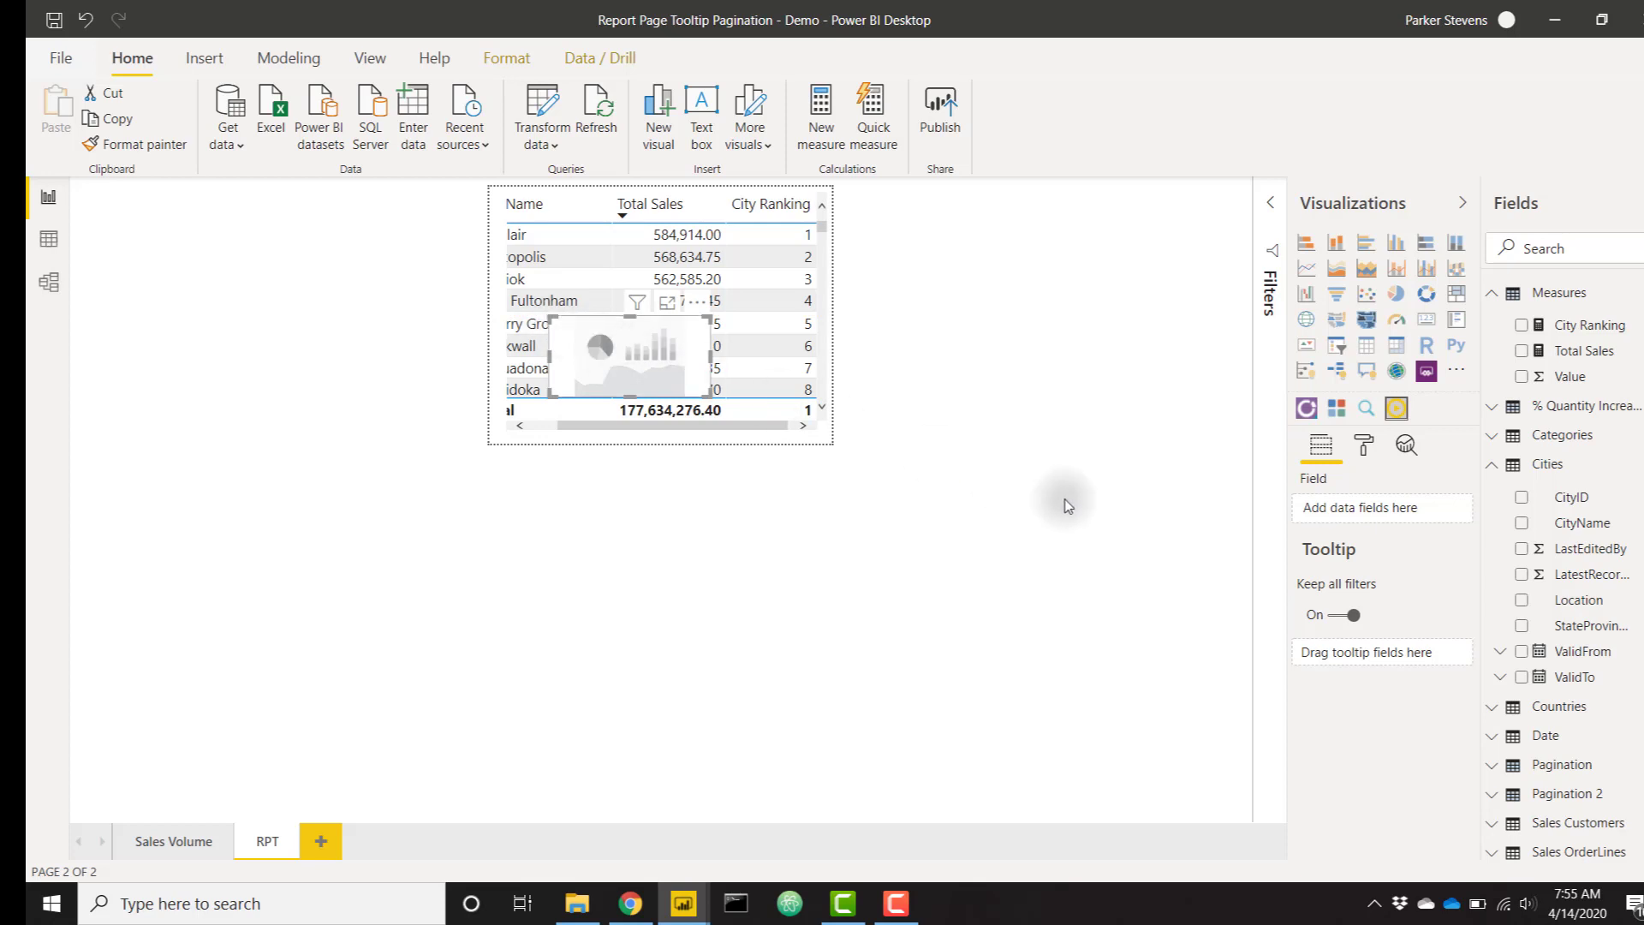
- Put the Pagination field into the Play Axis visual's Field well
scroll(1581, 680, "down", 2)
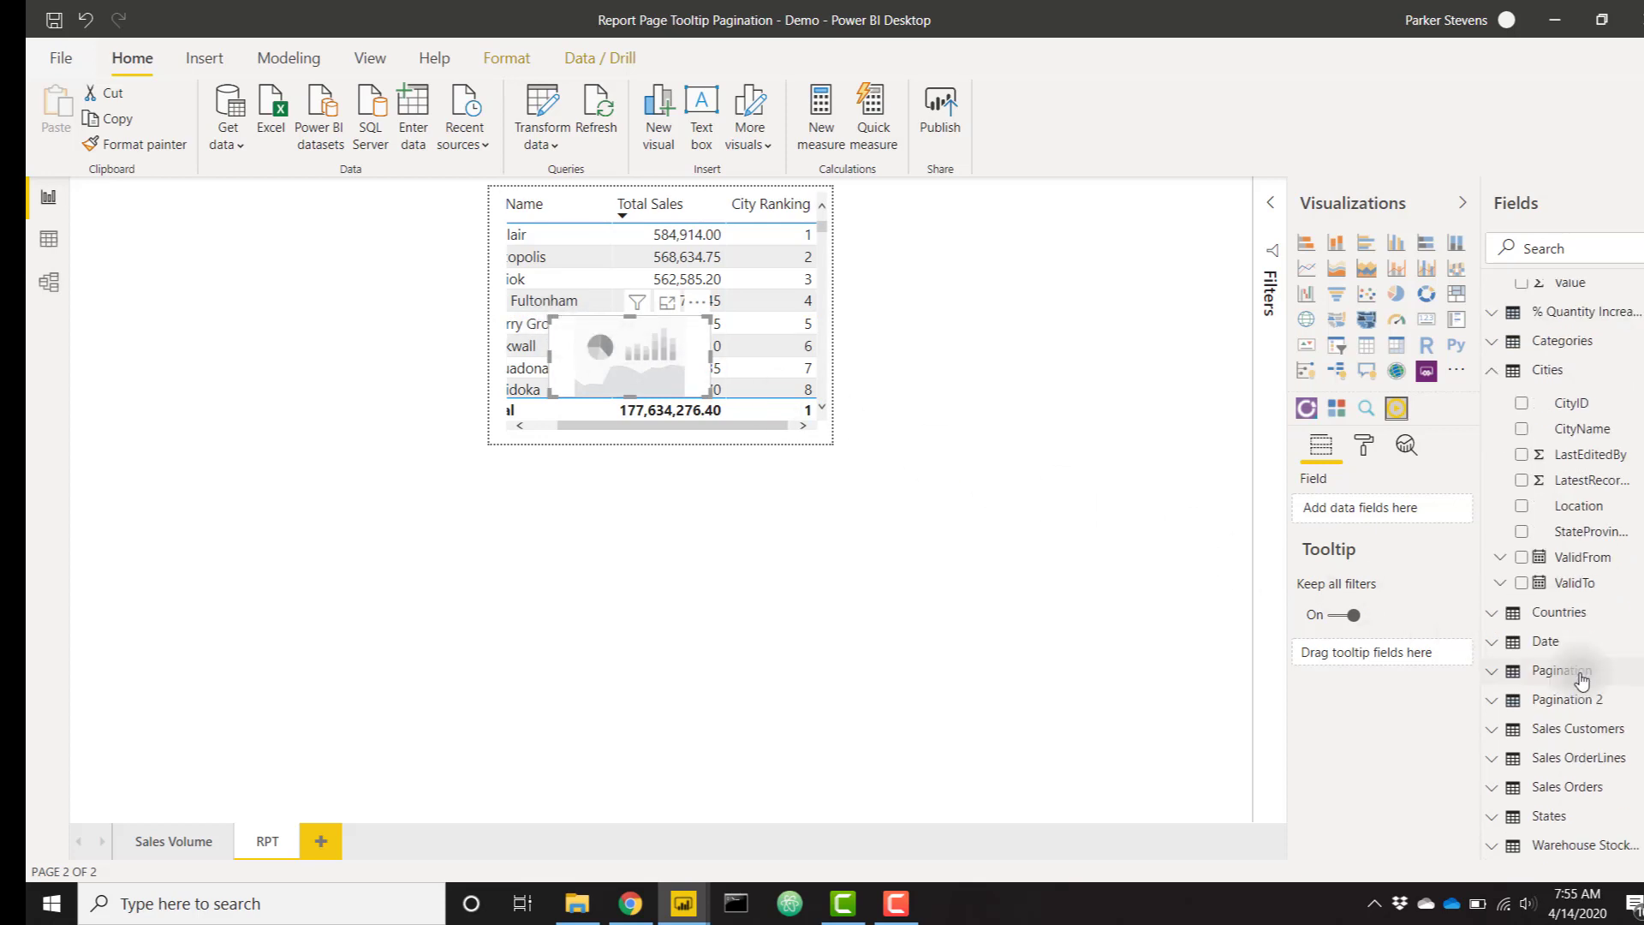
left_click(1579, 674)
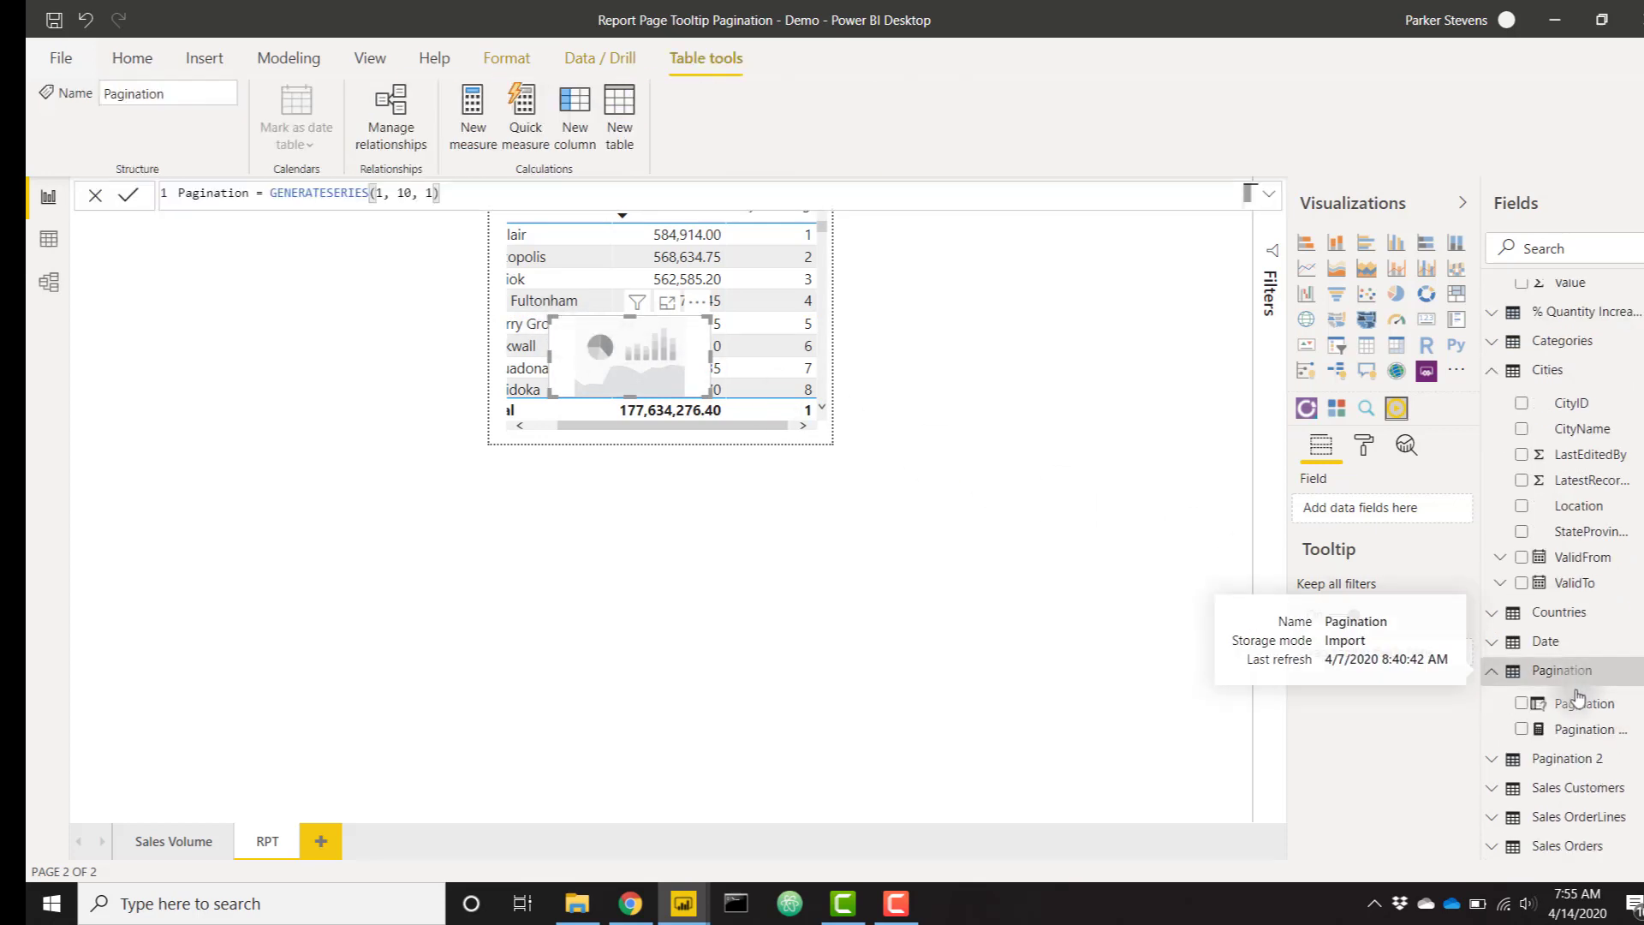
left_click_drag(1577, 702, 1378, 508)
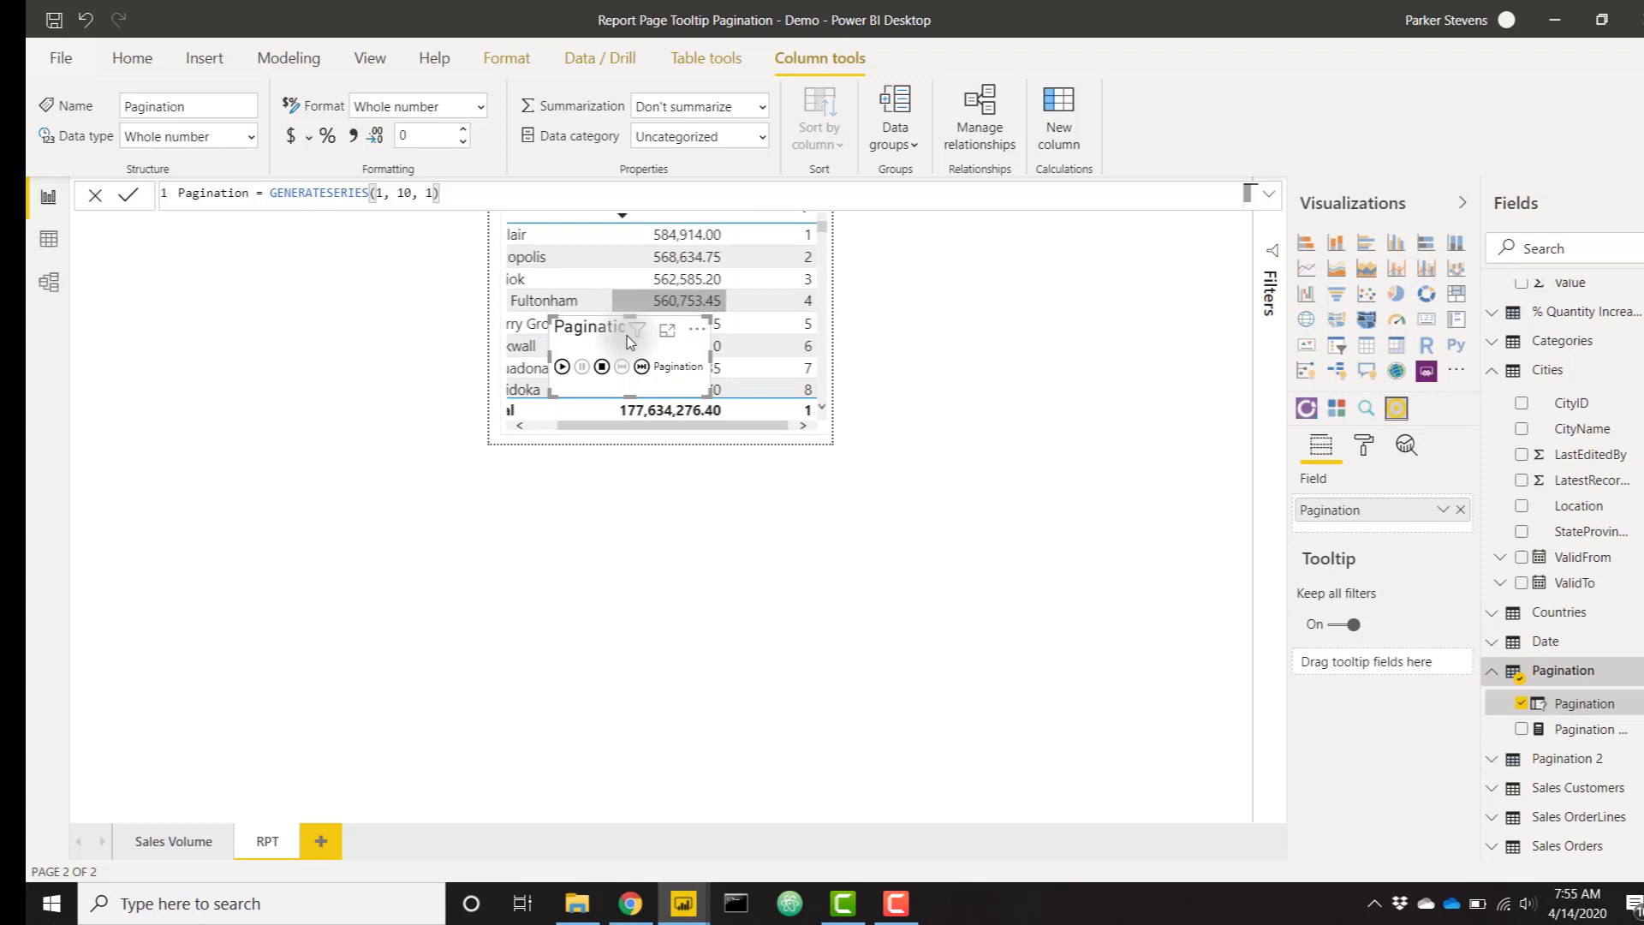
- In the Selection pane, move Pagination below Table so the play axis sits behind the city table
left_click(361, 62)
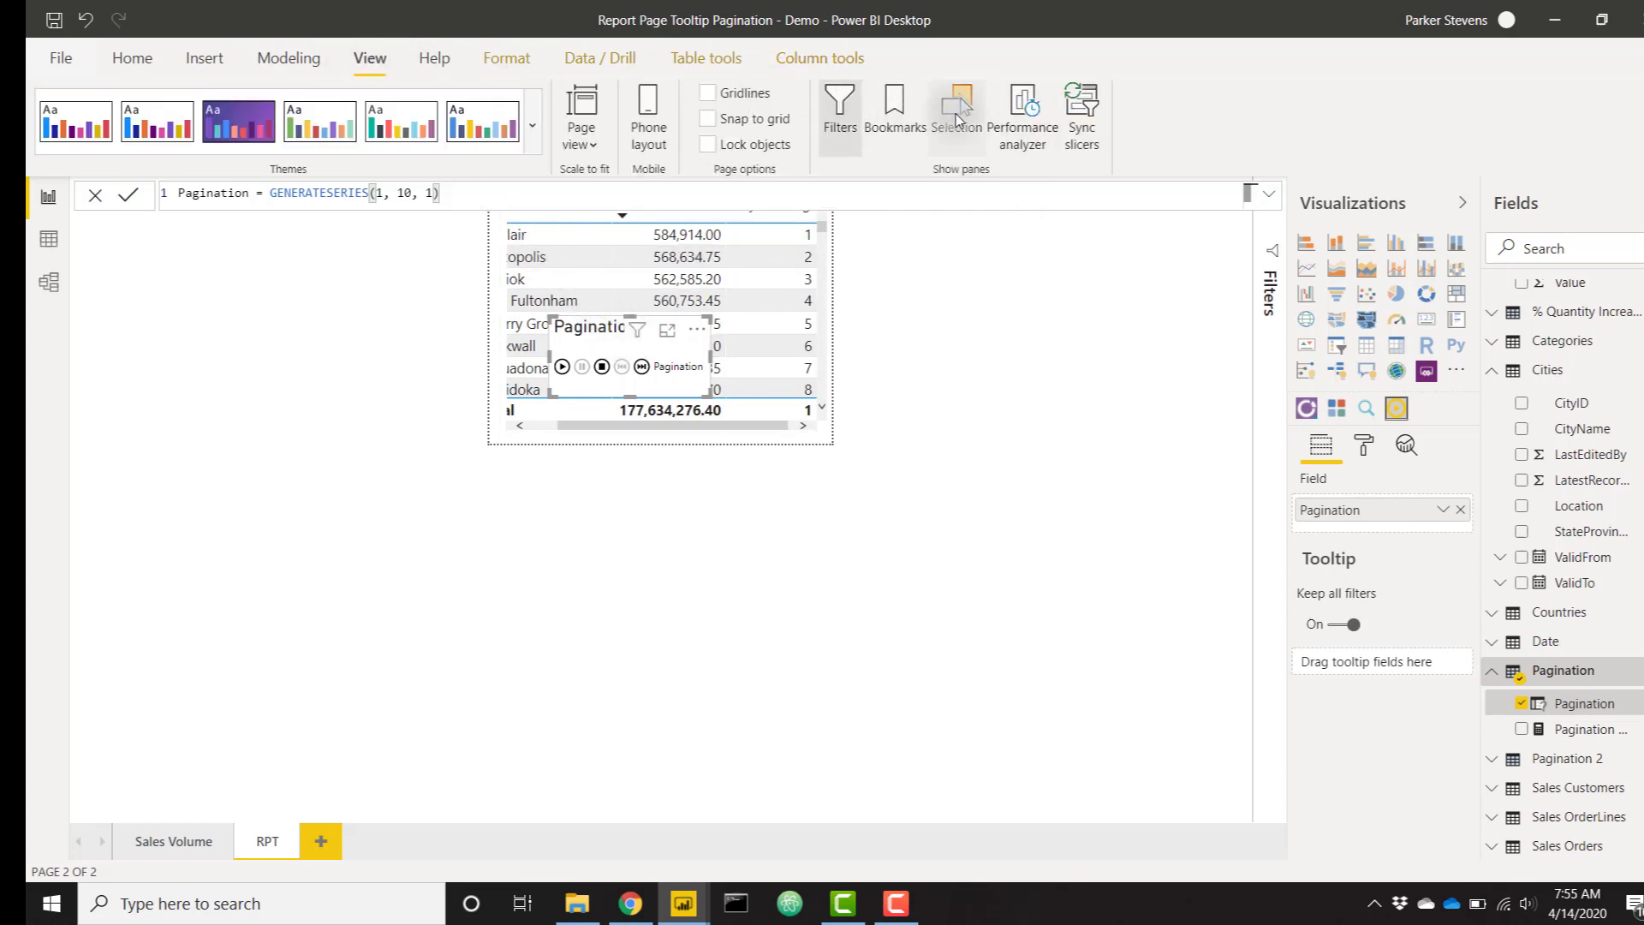
left_click(956, 120)
left_click_drag(1140, 318, 1135, 342)
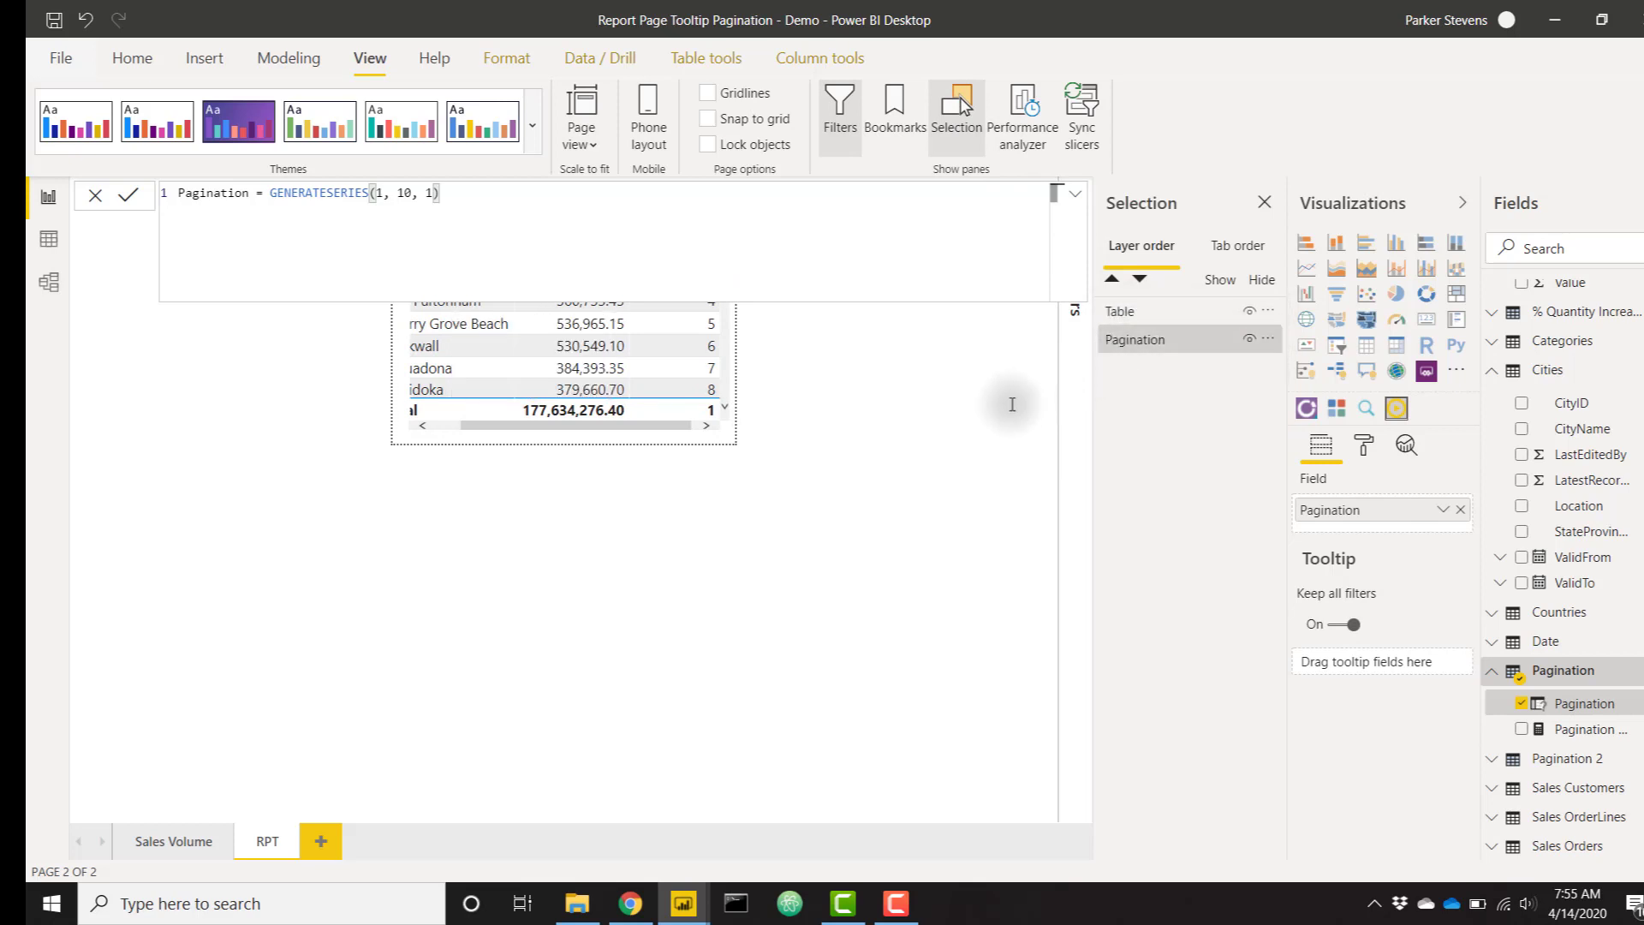
left_click(957, 436)
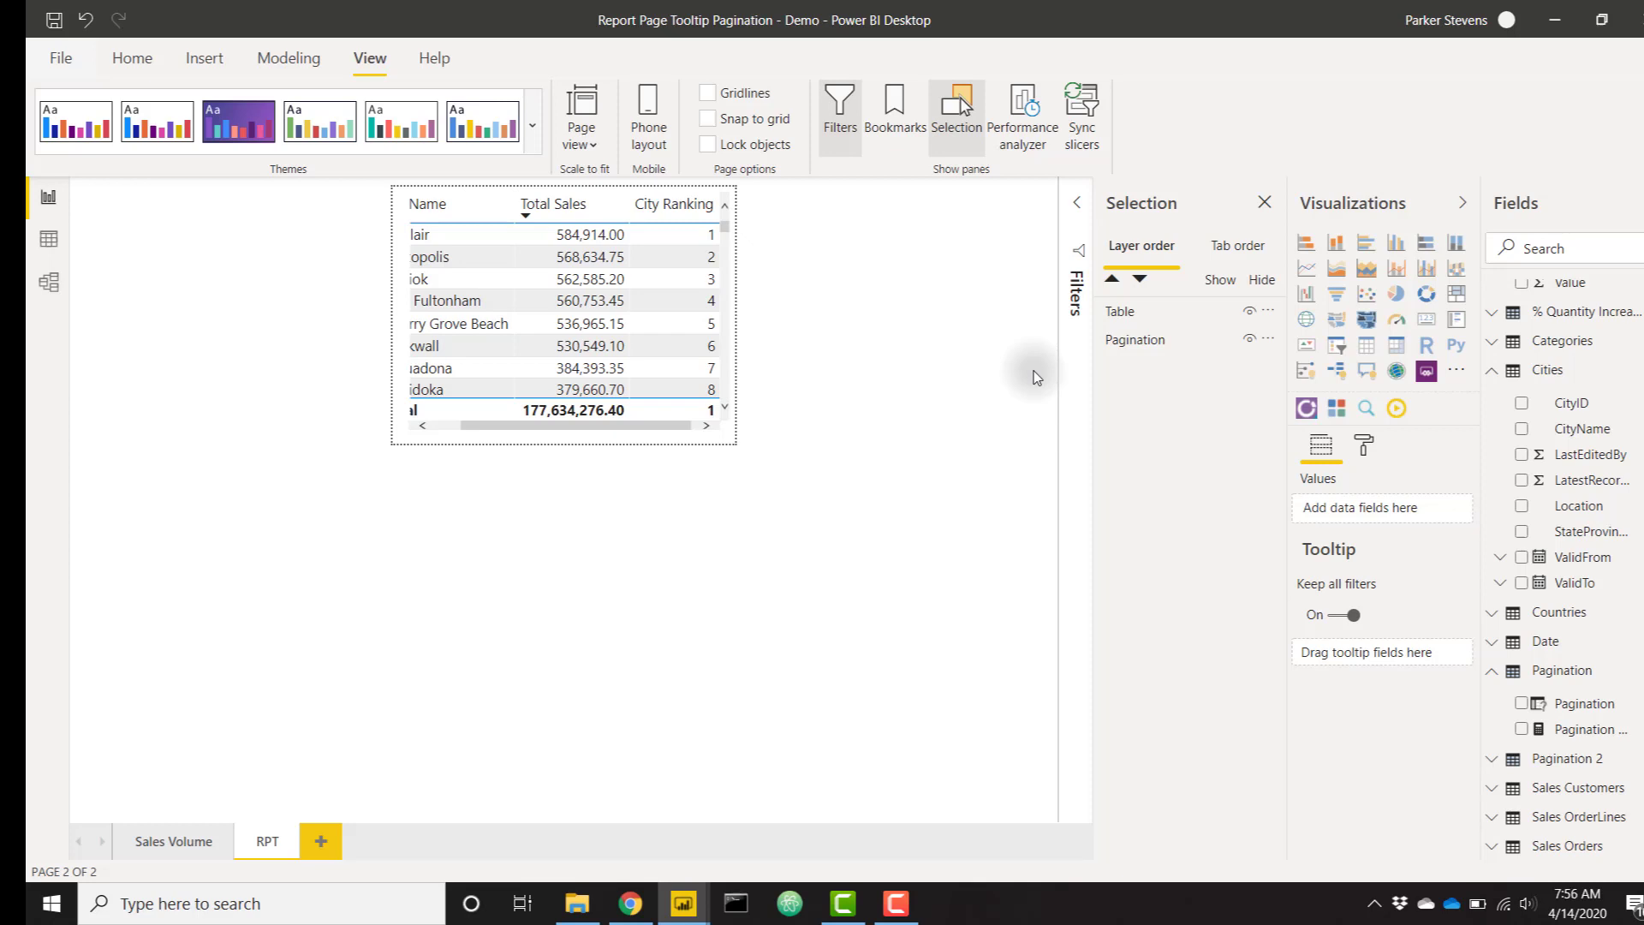
- Create a Pagination measure in the Measures table as ROUNDUP([City Ranking]/8)
right_click(1564, 293)
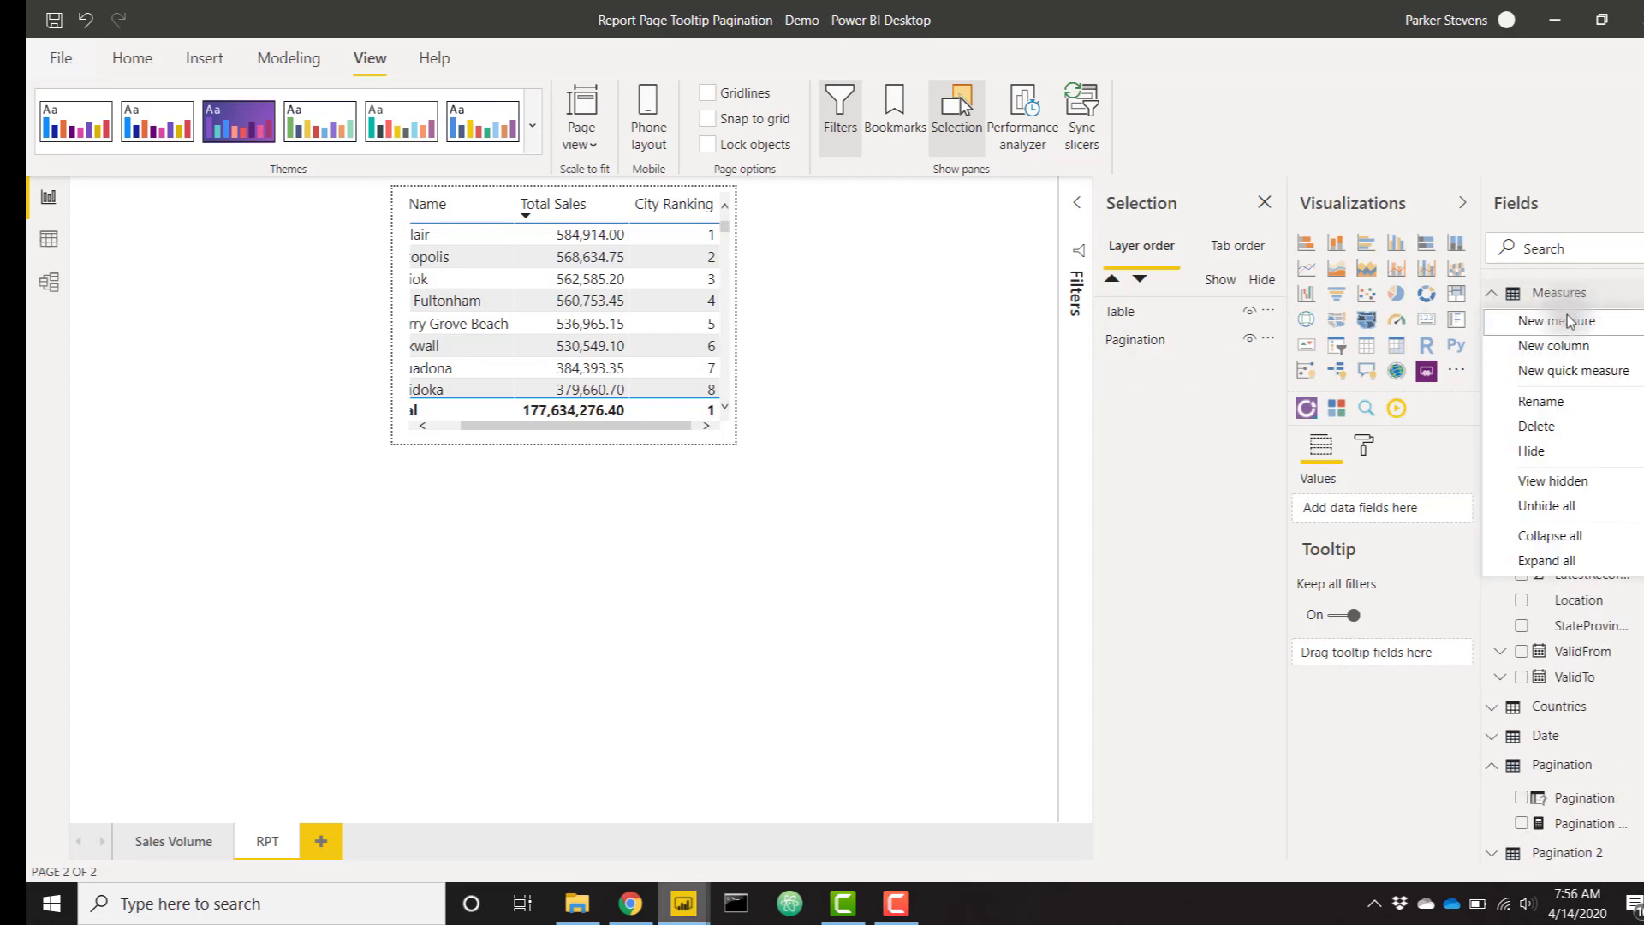
left_click(1566, 319)
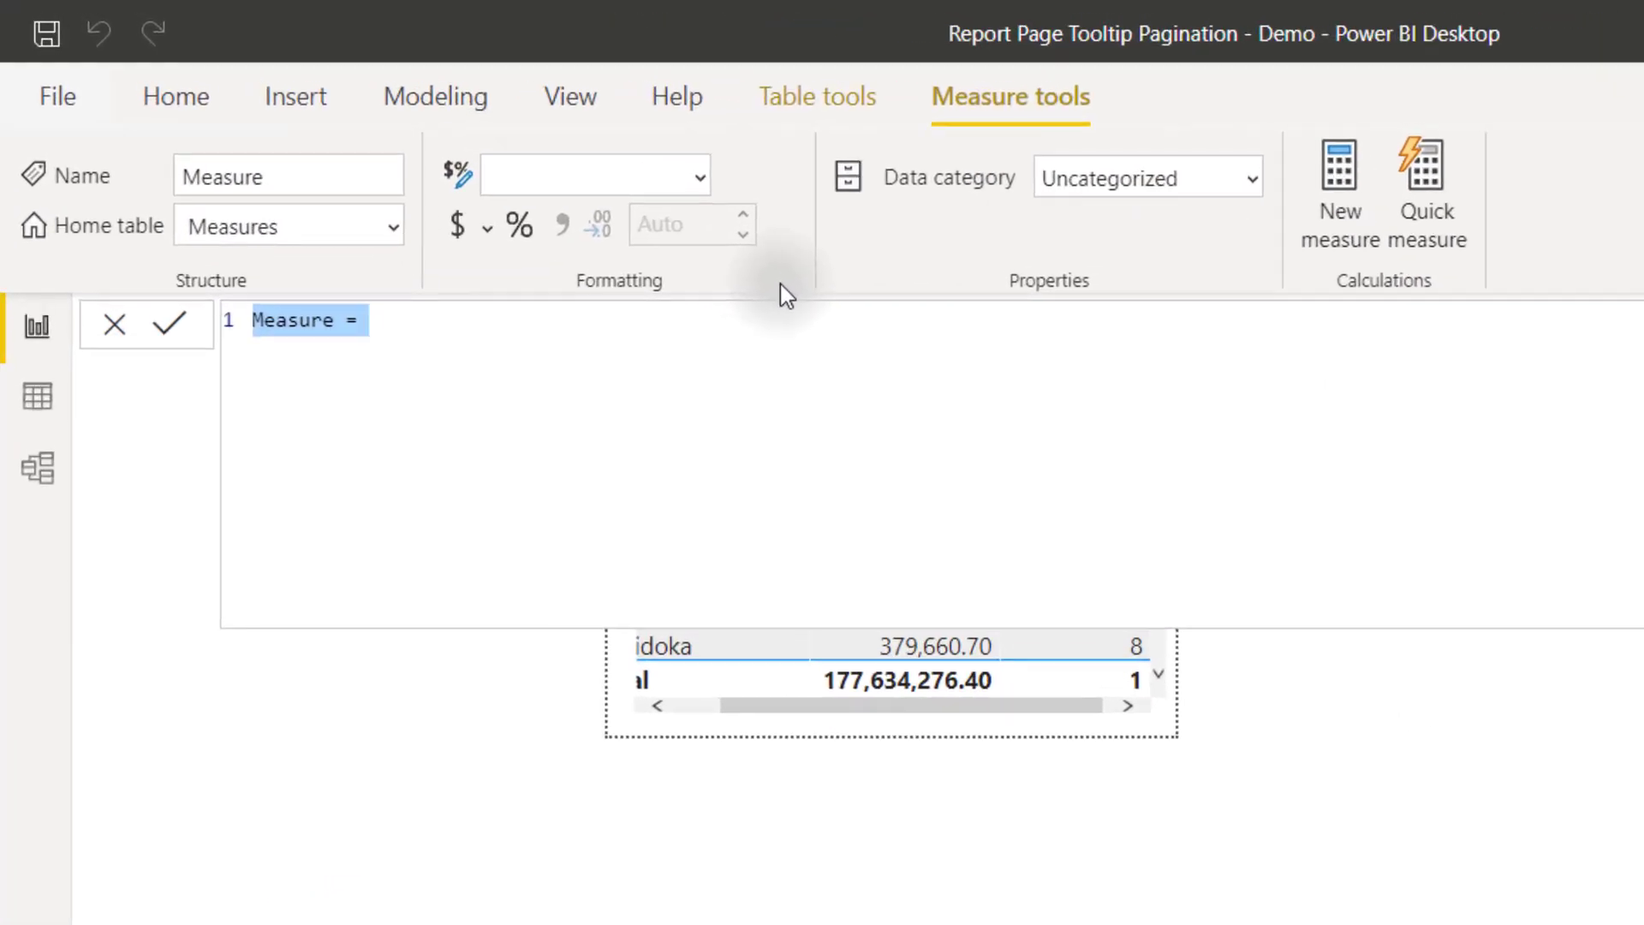
type("P")
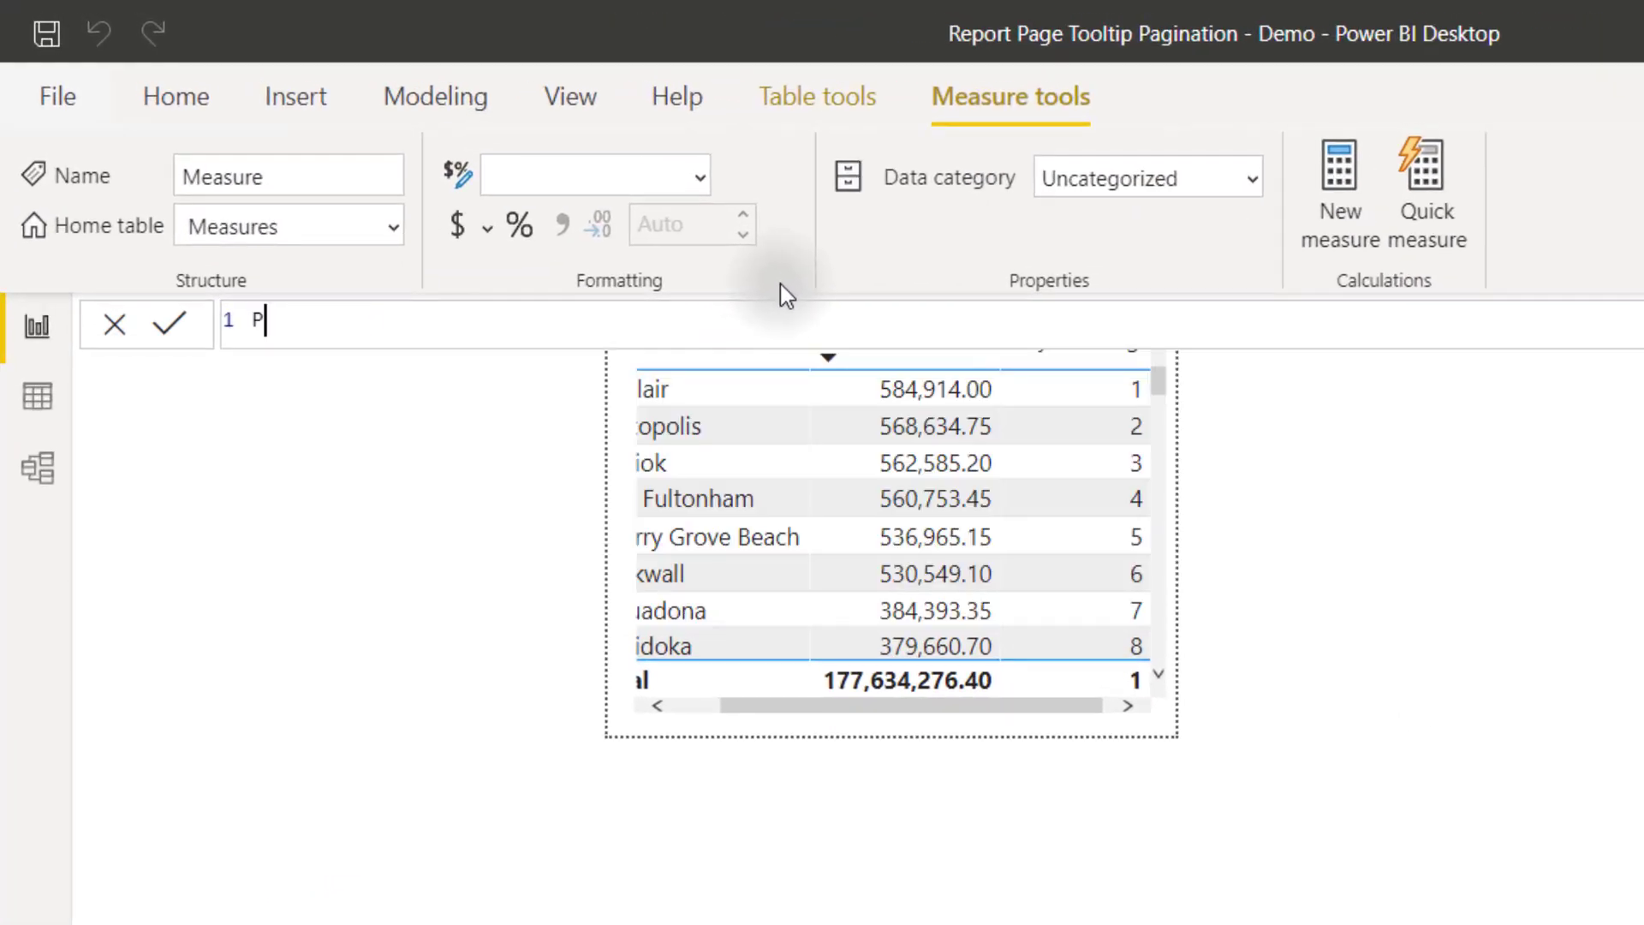
type("agination =")
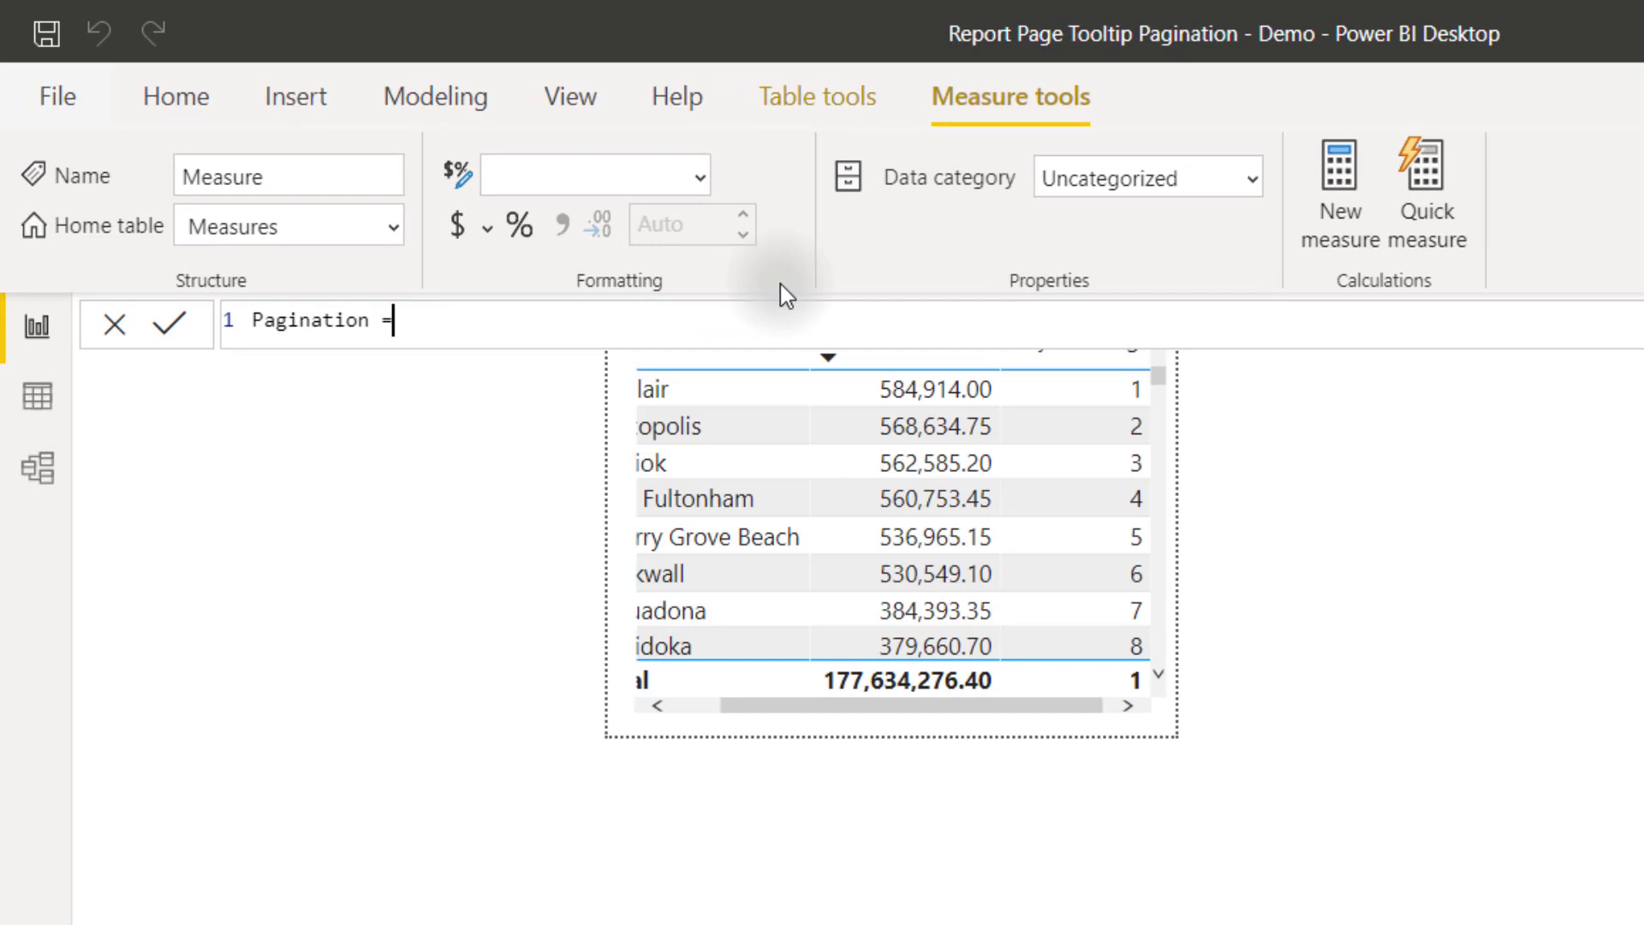
key("shift+Return")
type("ROUND")
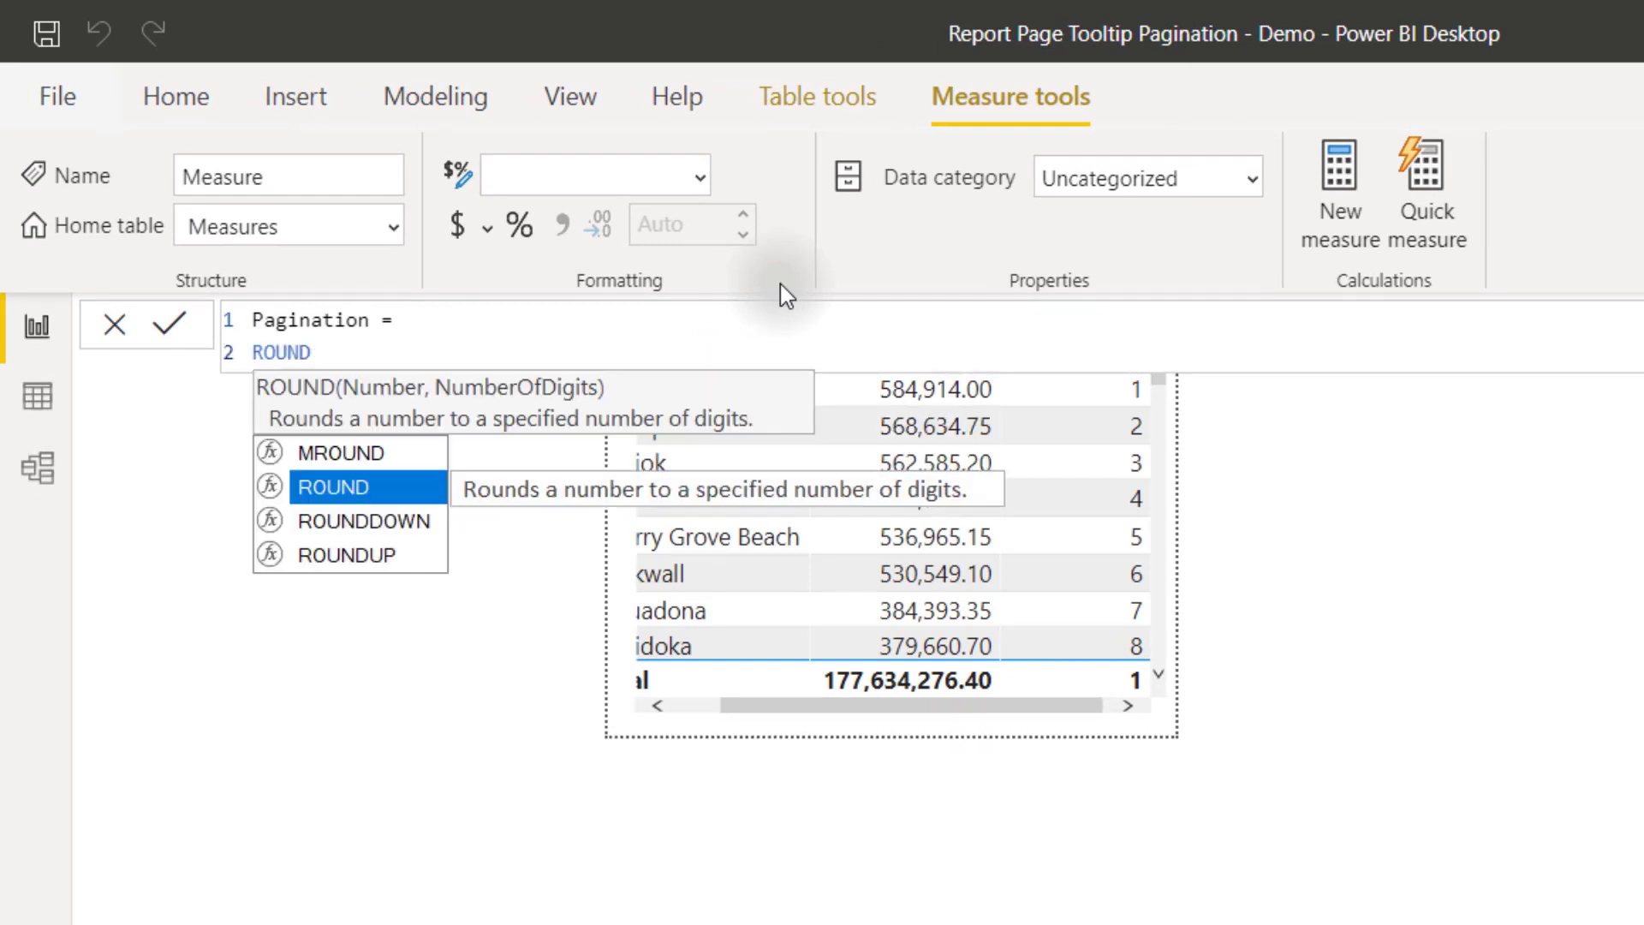
key("Down")
key("Down")
key("Tab")
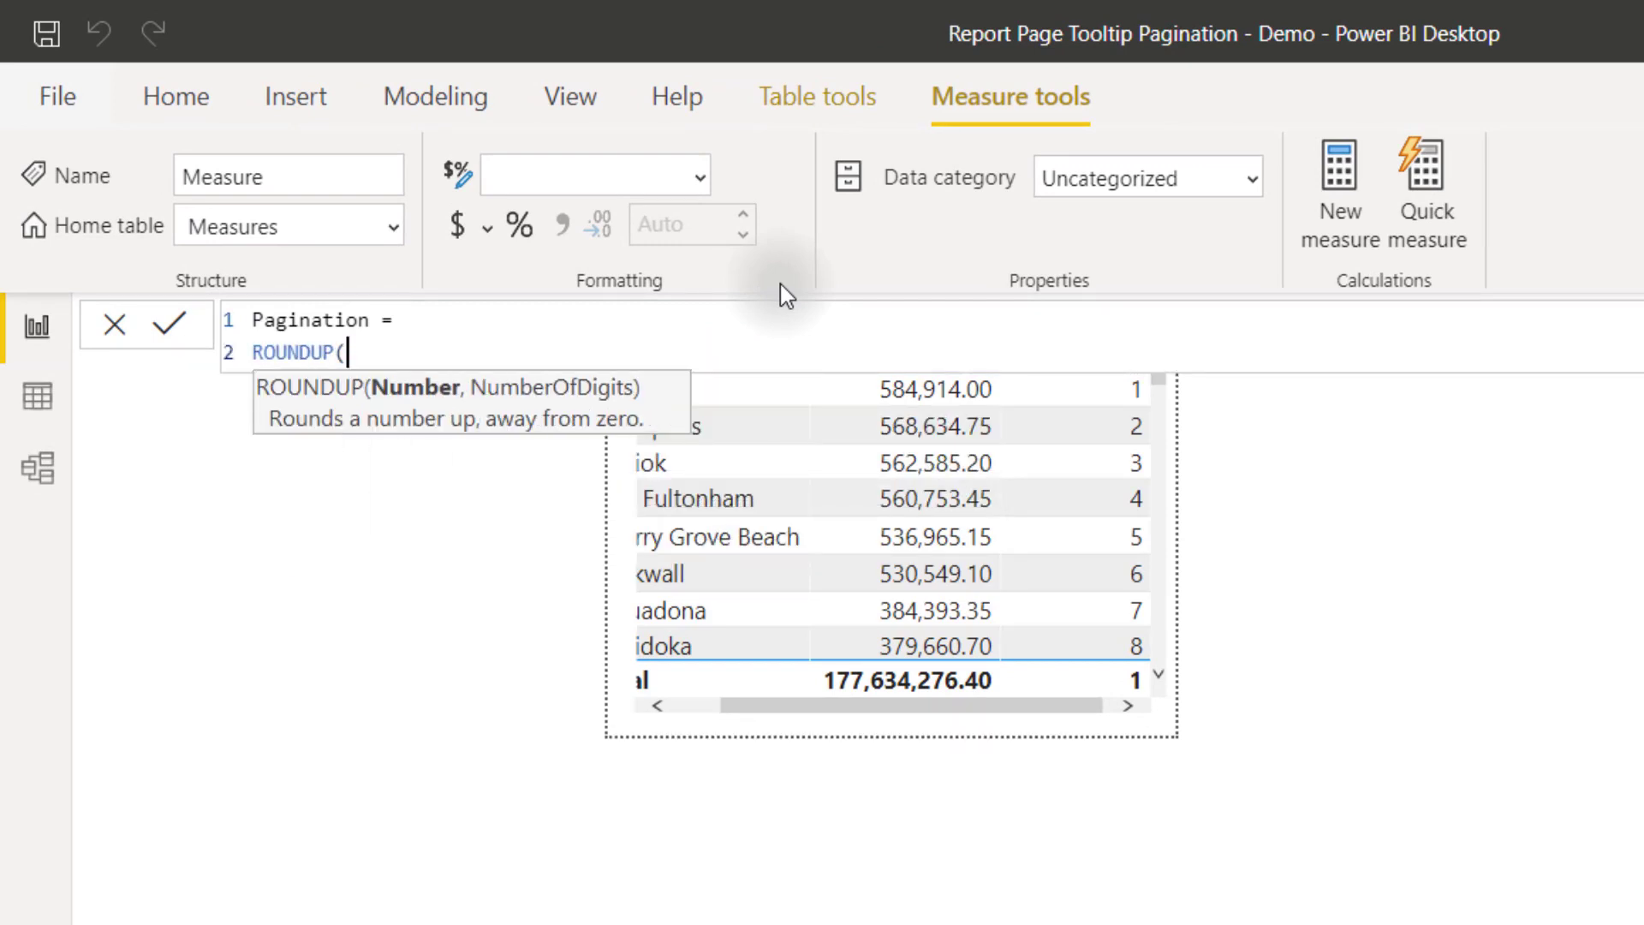
type("rank")
key("Up")
key("Tab")
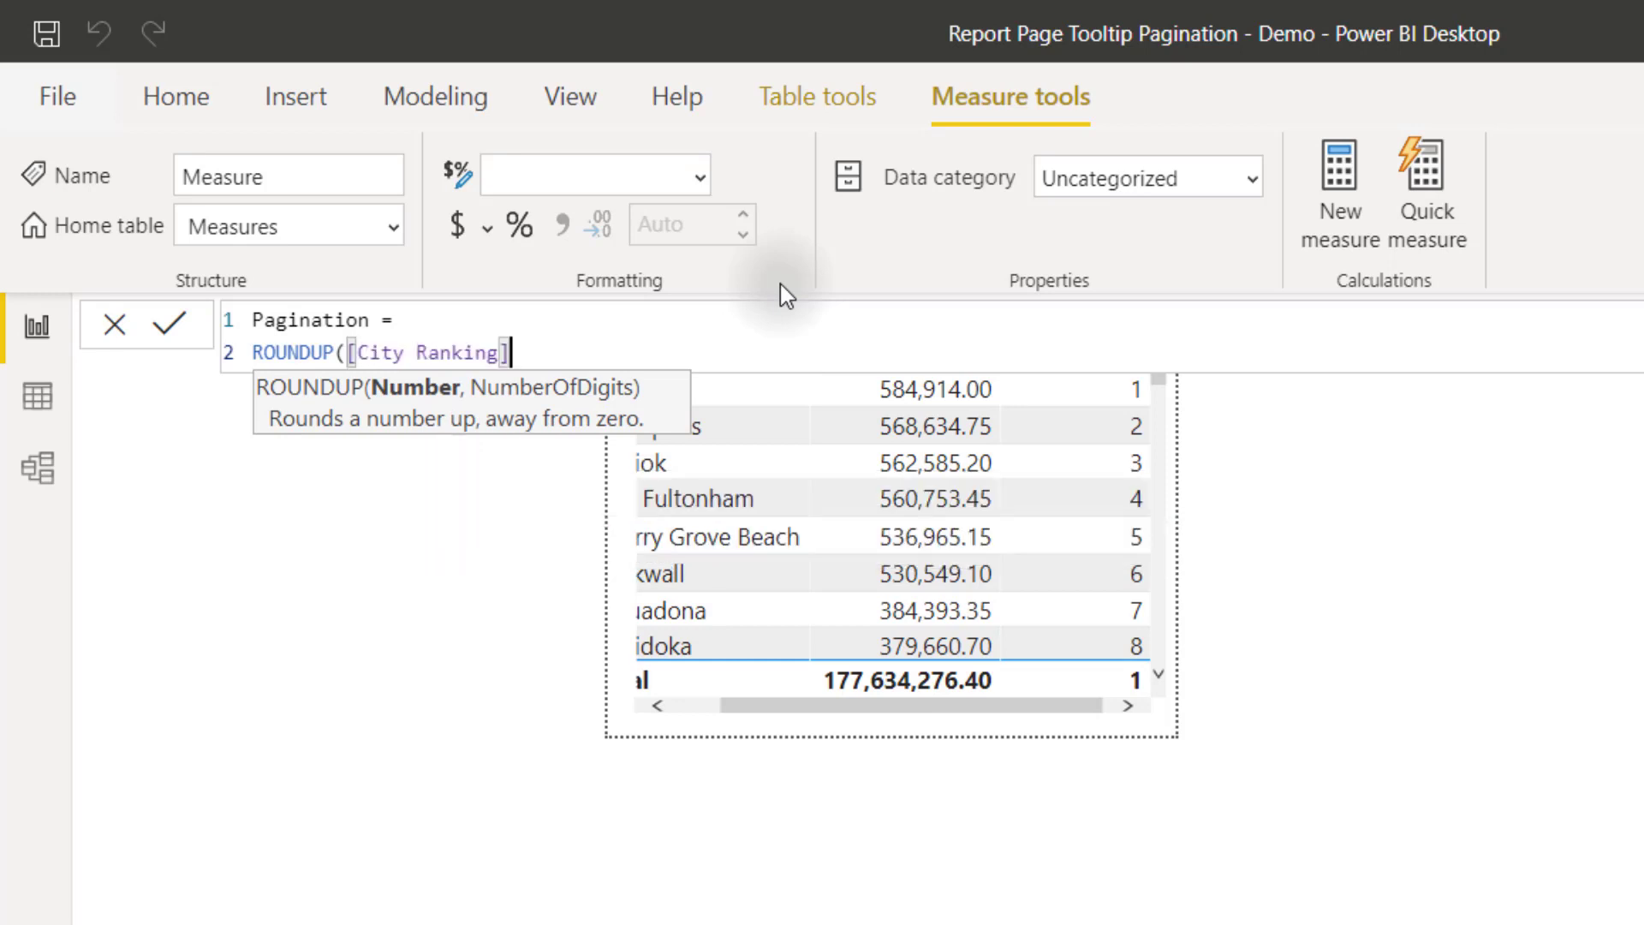
type("/8)")
key("Return")
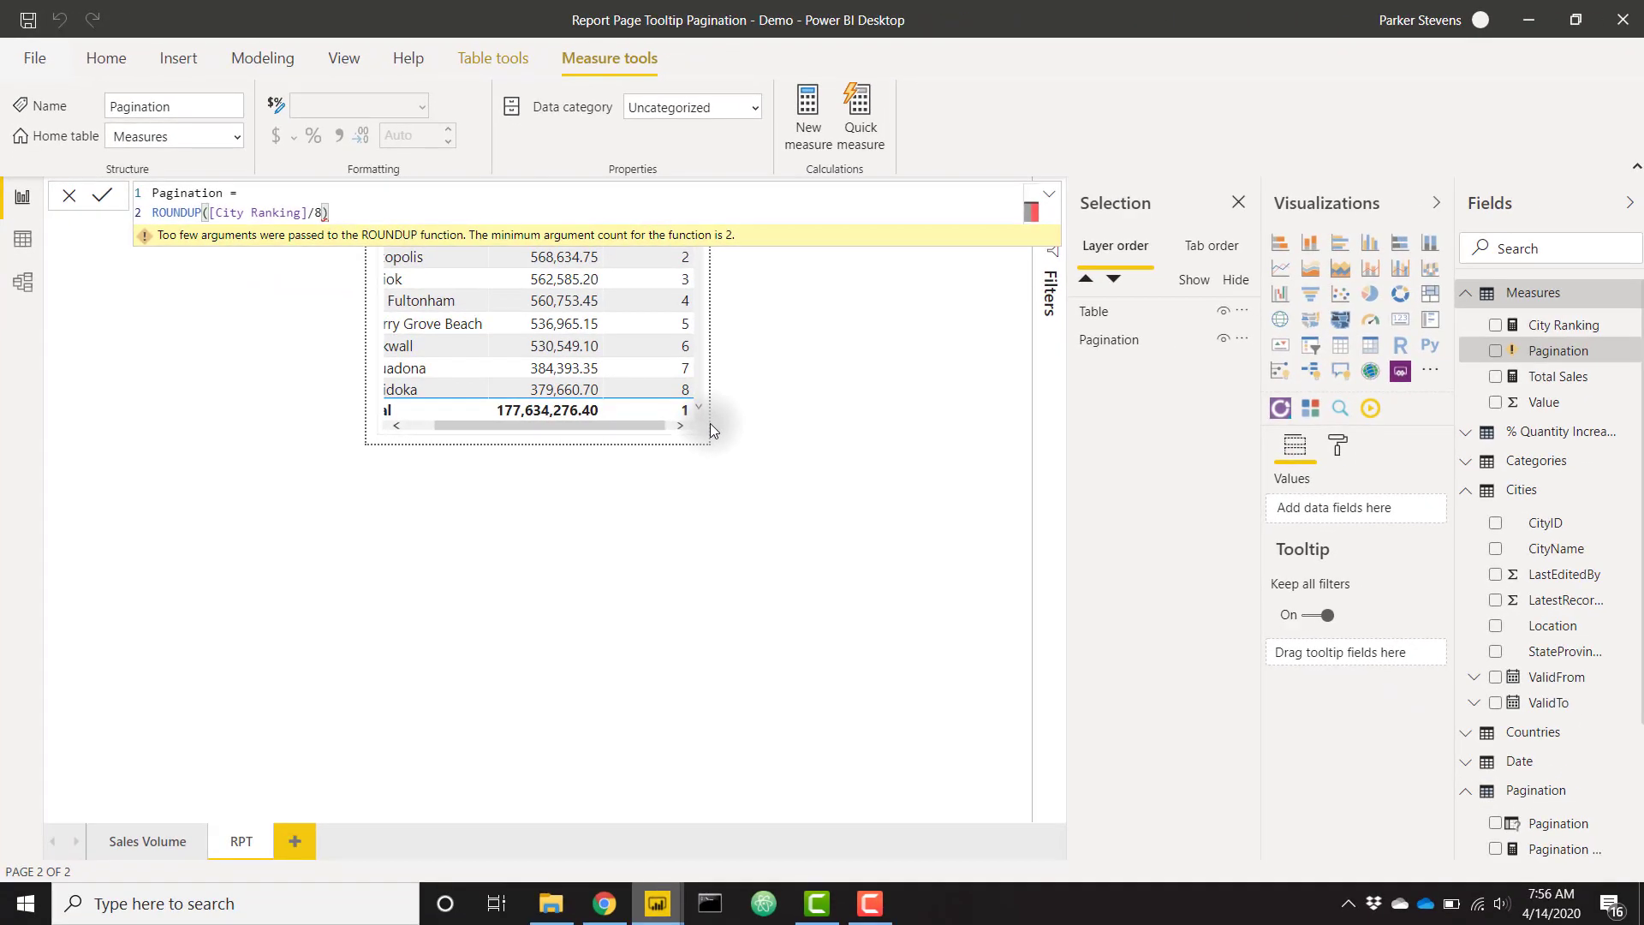
- Add the missing 0 digits argument so Pagination reads ROUNDUP([City Ranking]/8,0)
left_click(773, 437)
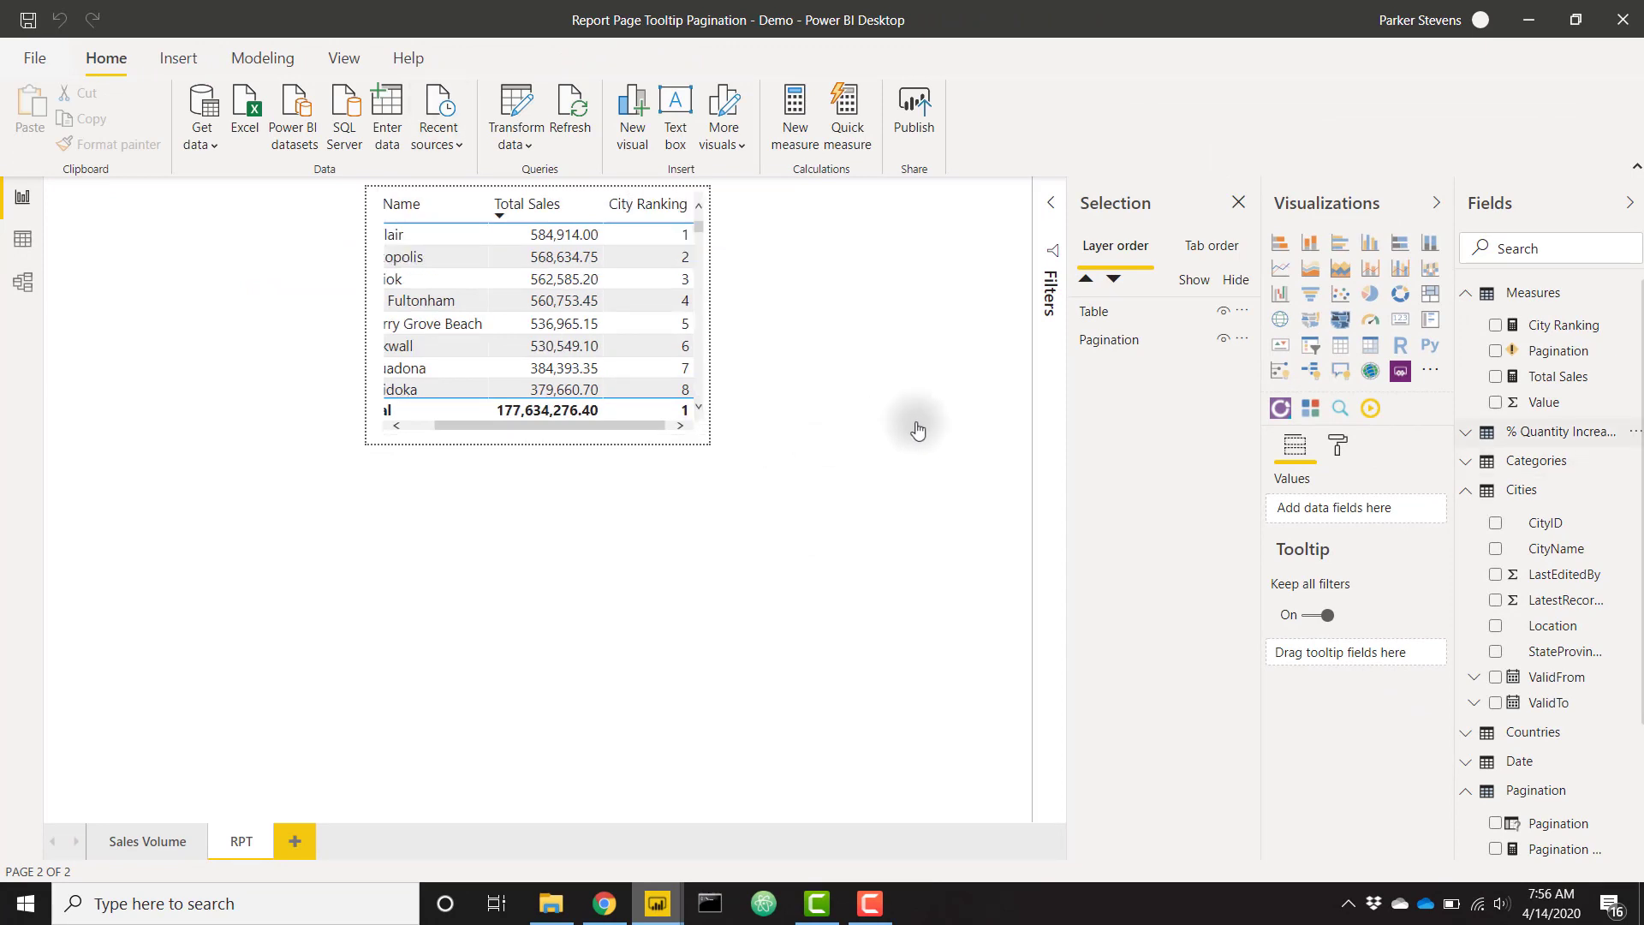
left_click(1560, 353)
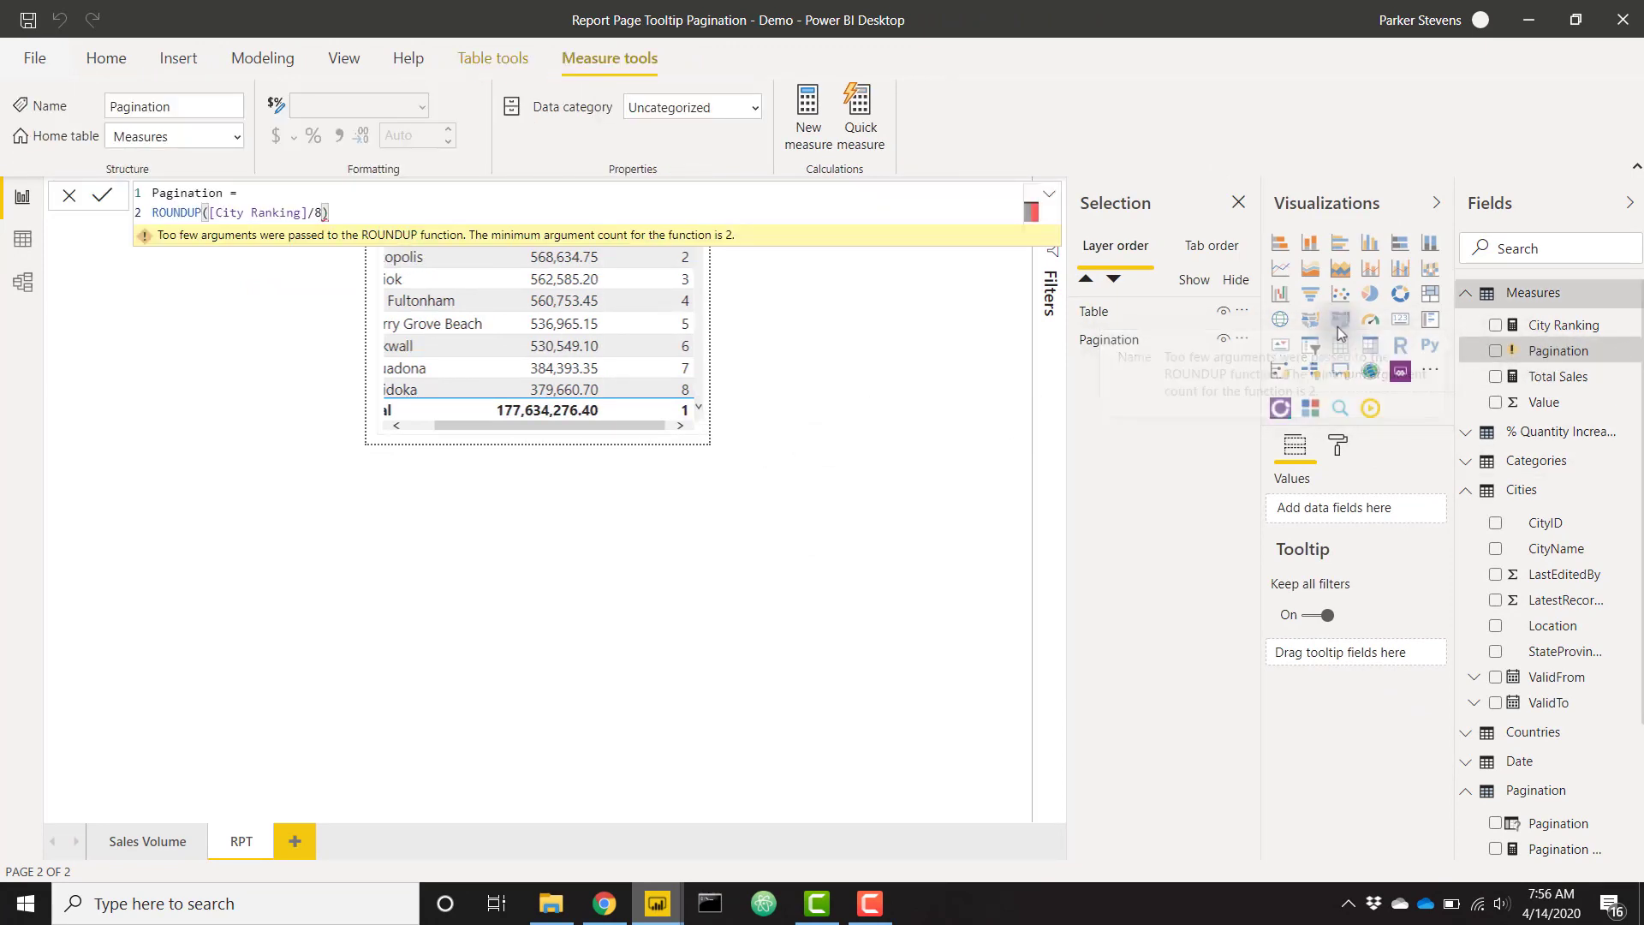
type(",0")
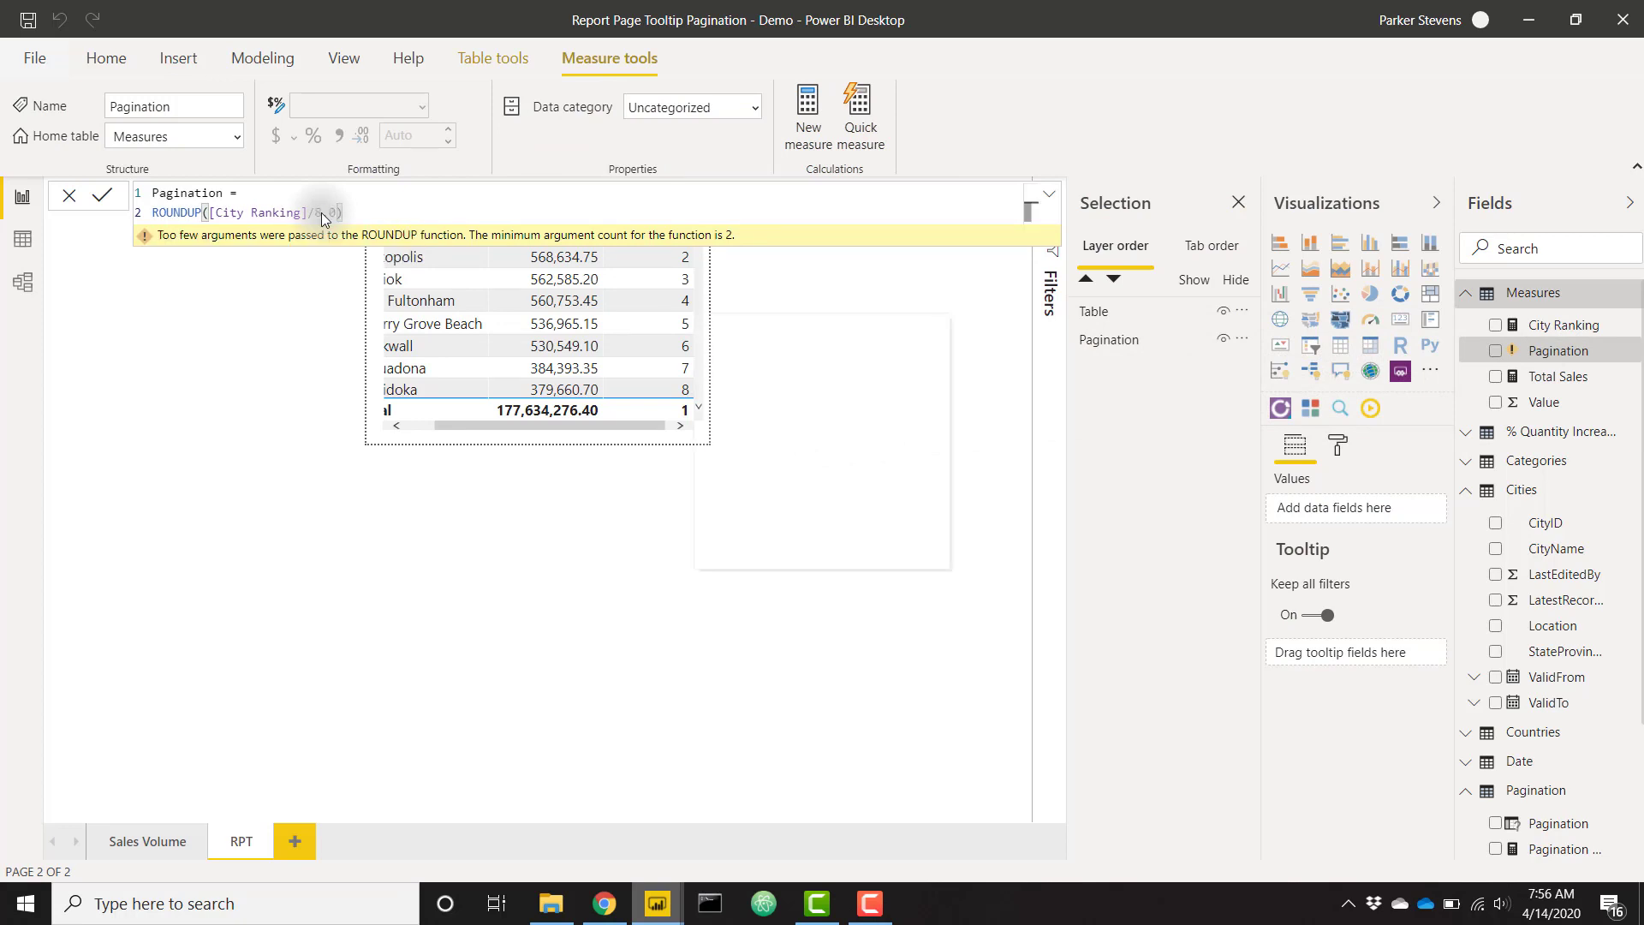
key("Return")
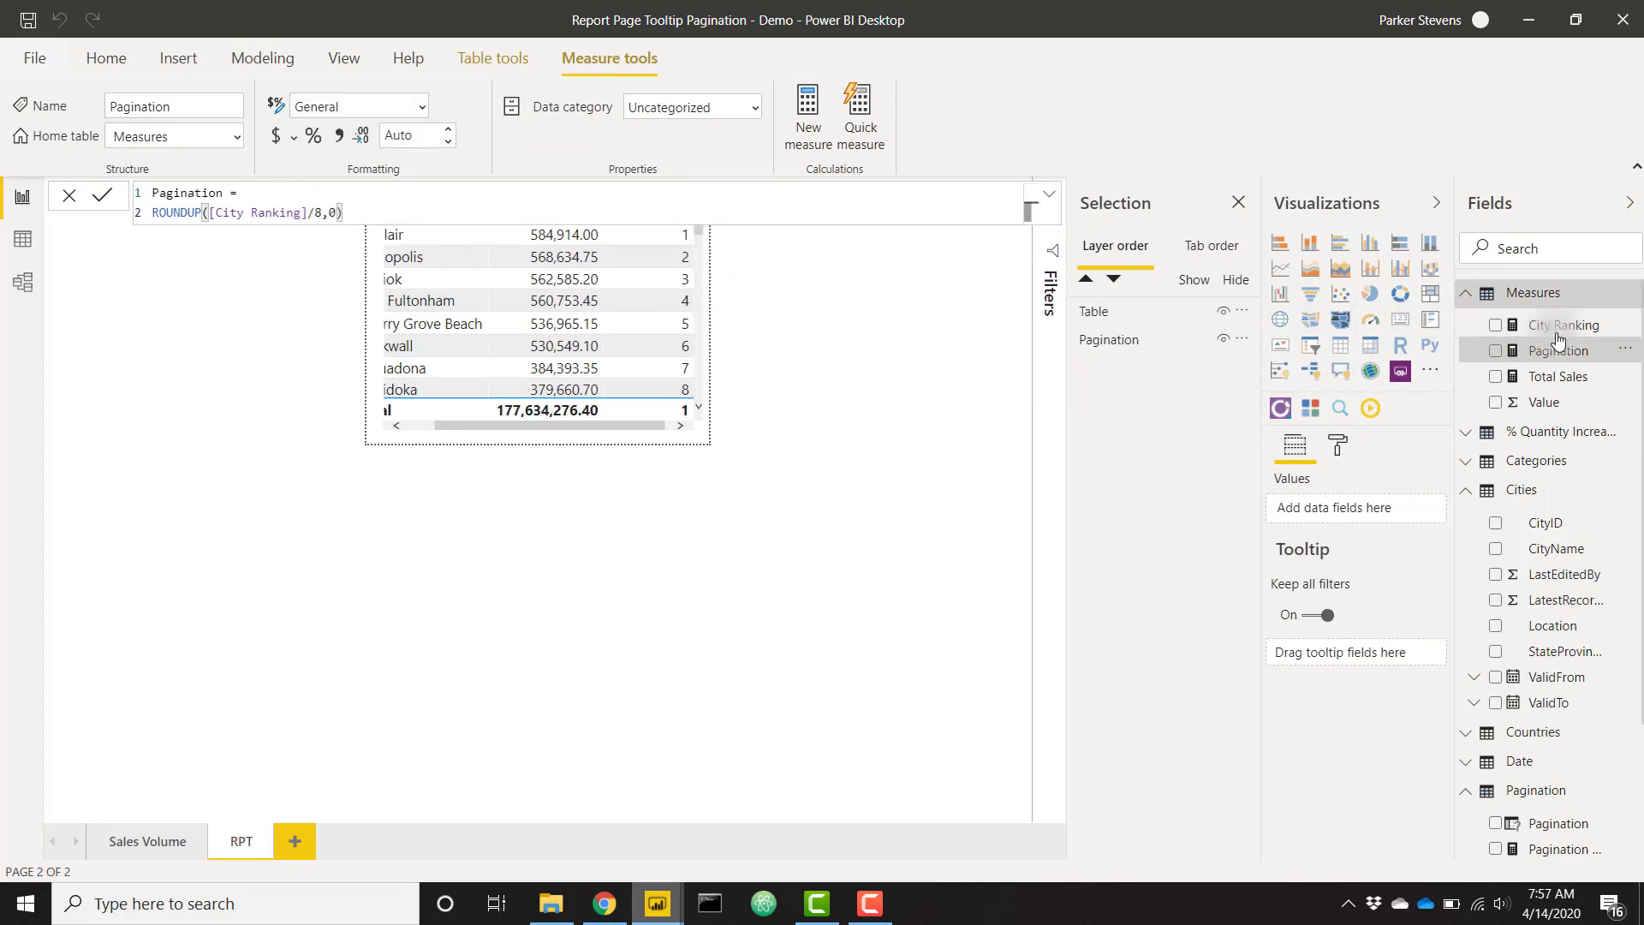
left_click(966, 398)
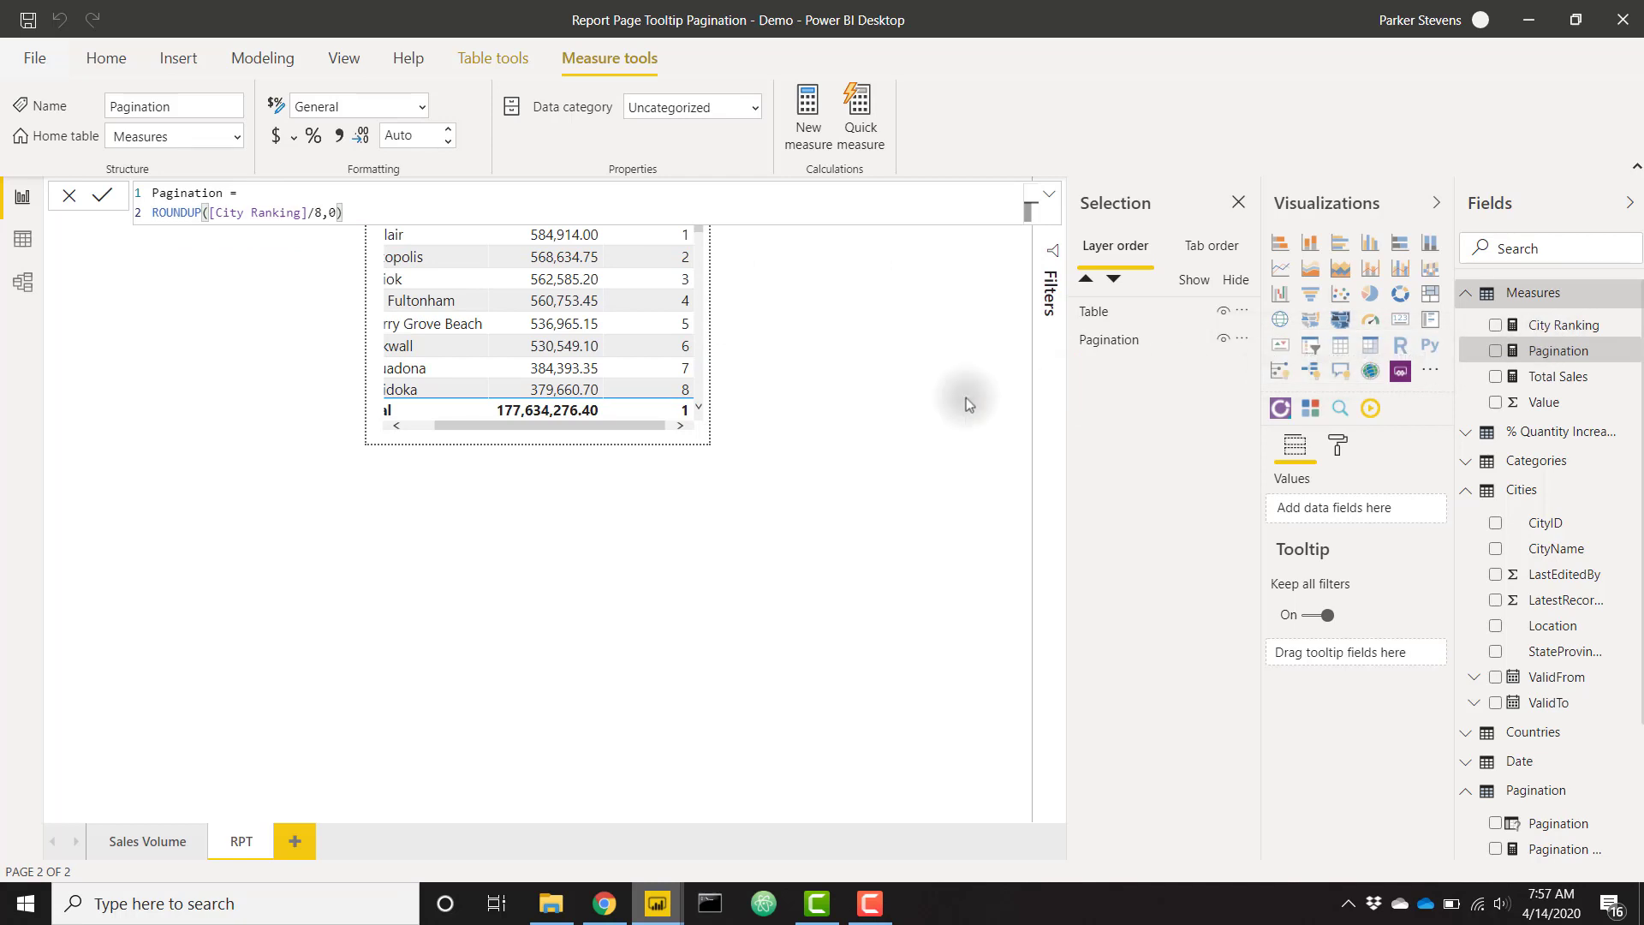
- Add Pagination to the city table's values and confirm ranks 1–8 read 1.00 and rank 9 reads 2.00
left_click(687, 432)
left_click_drag(1568, 357, 1352, 589)
scroll(629, 356, "right", 2)
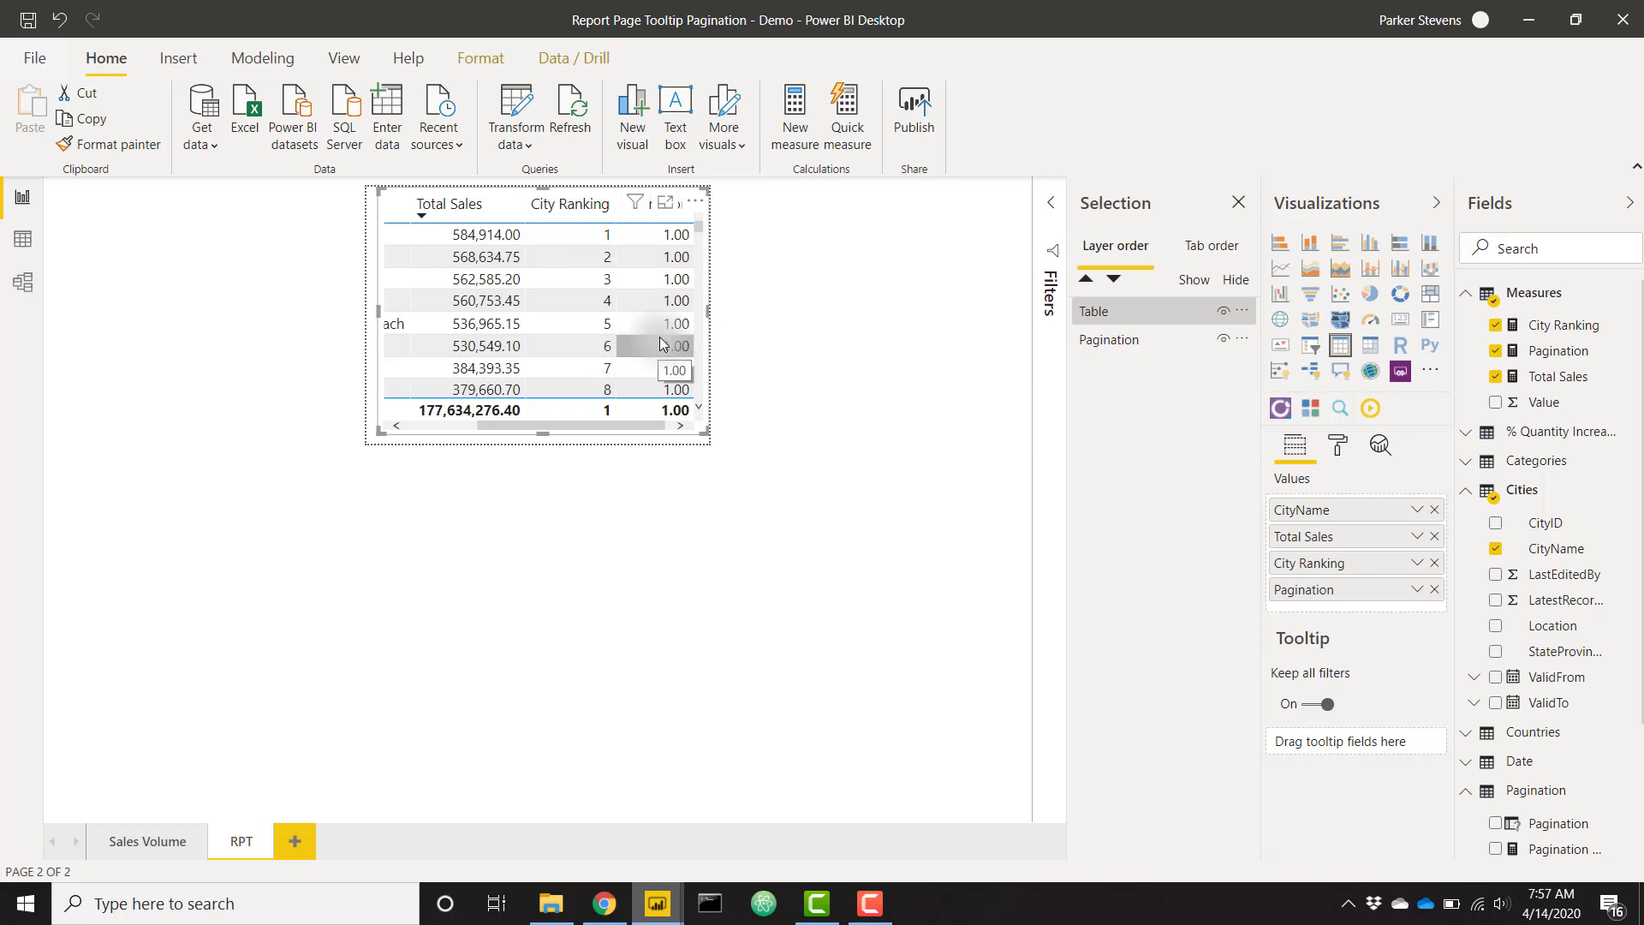
scroll(659, 343, "down", 4)
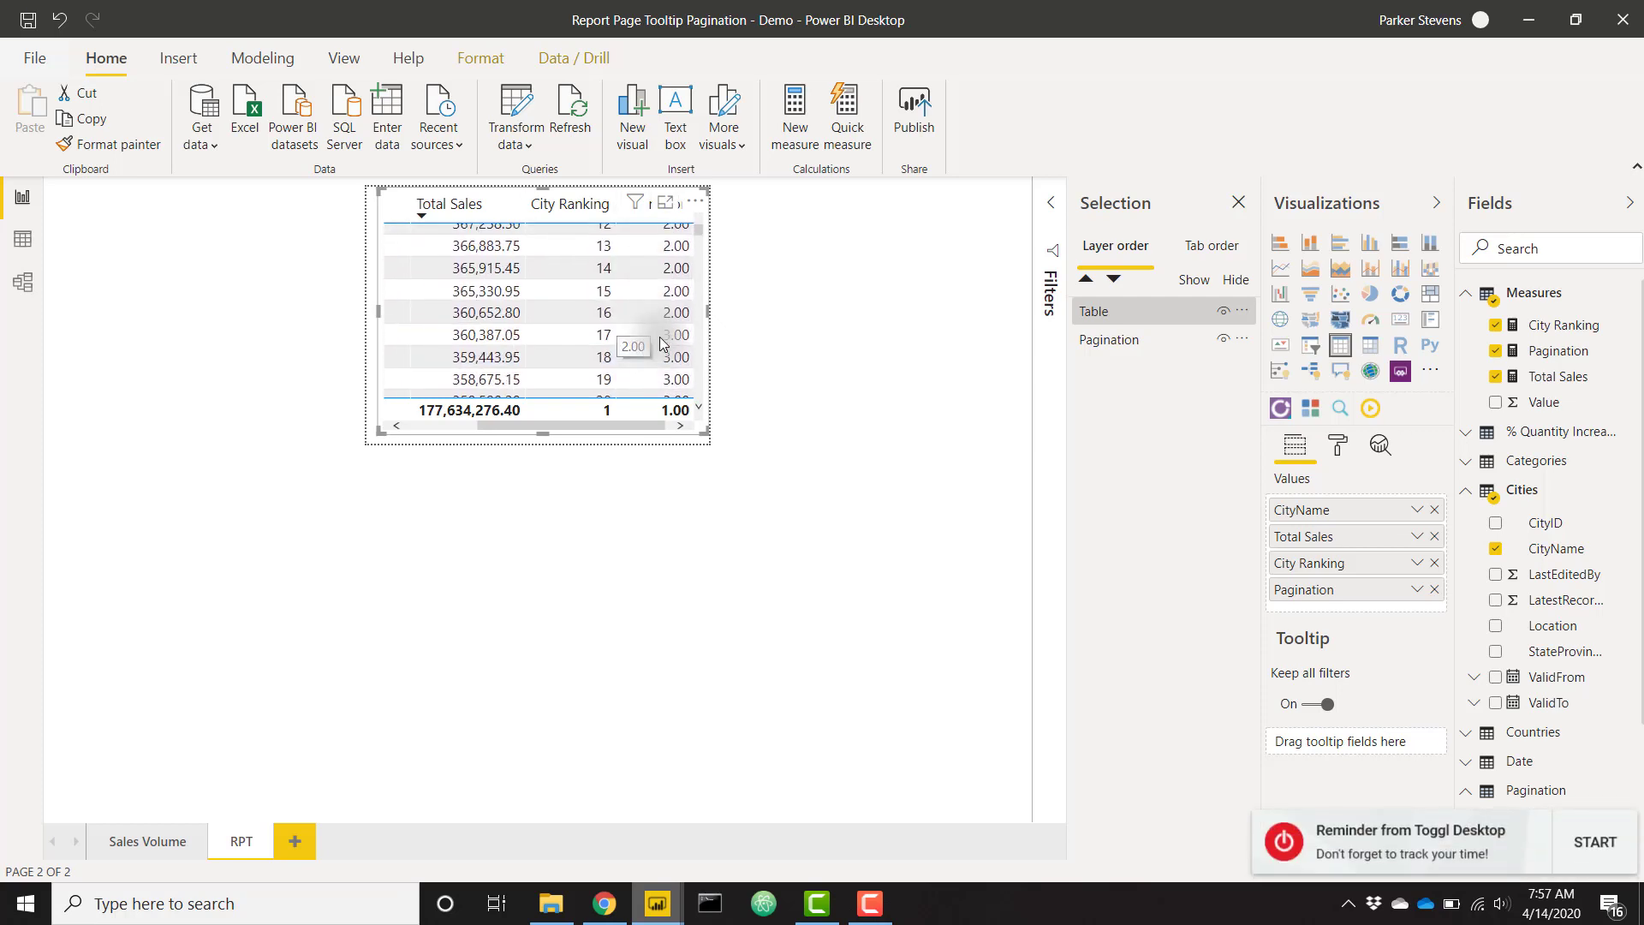
scroll(659, 344, "down", 1)
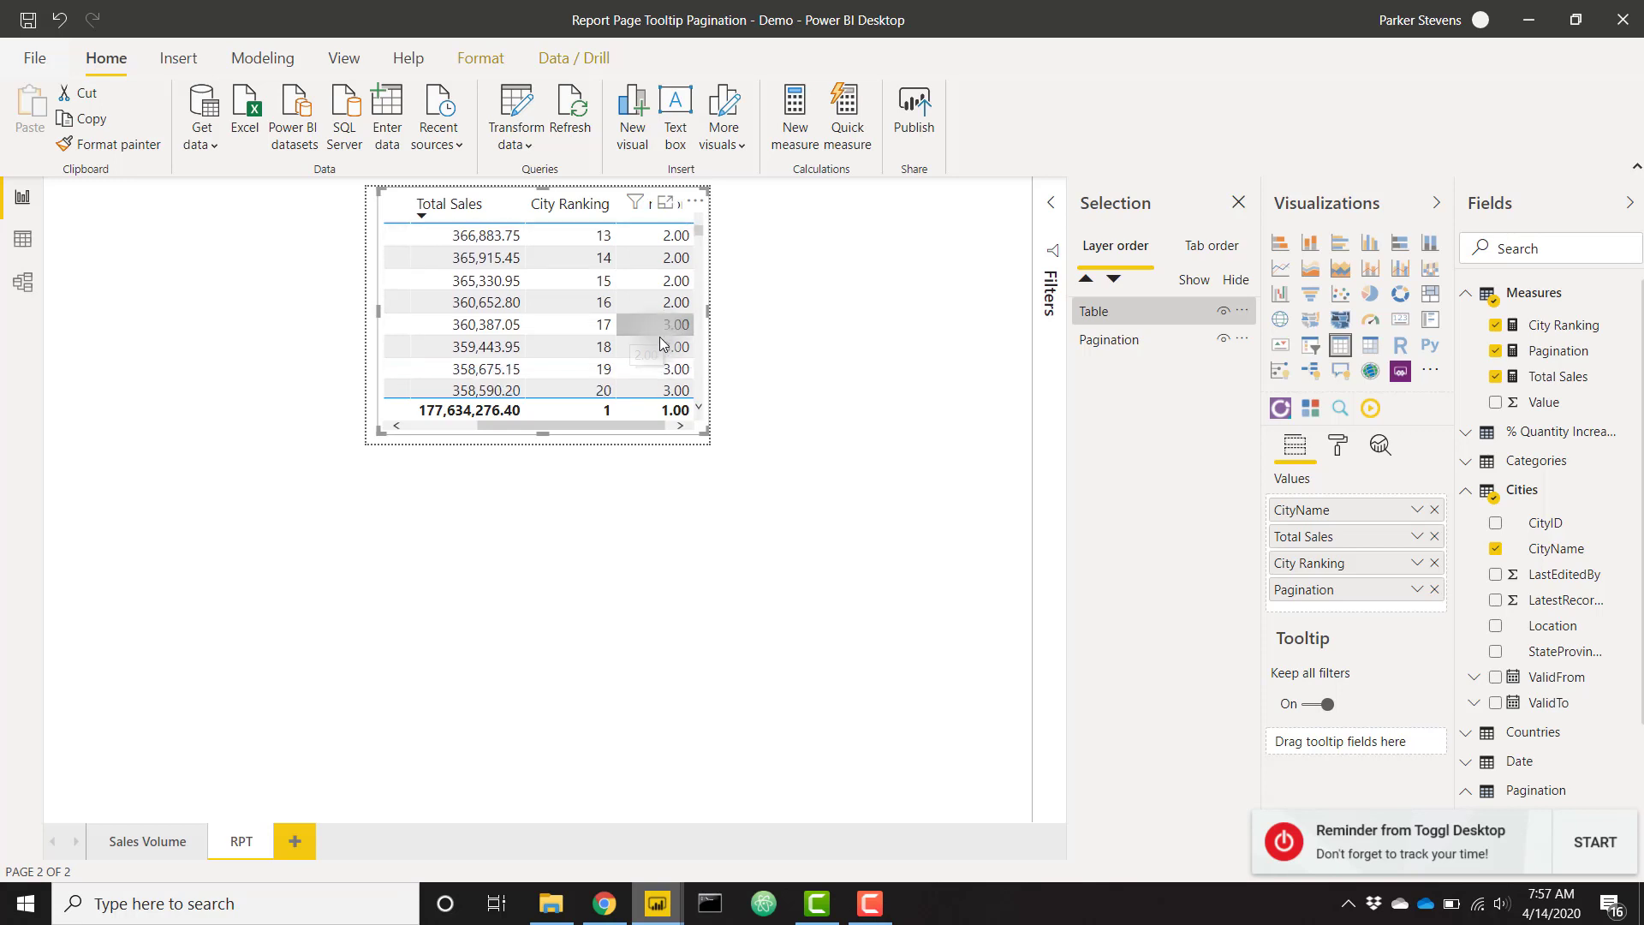
scroll(660, 343, "up", 4)
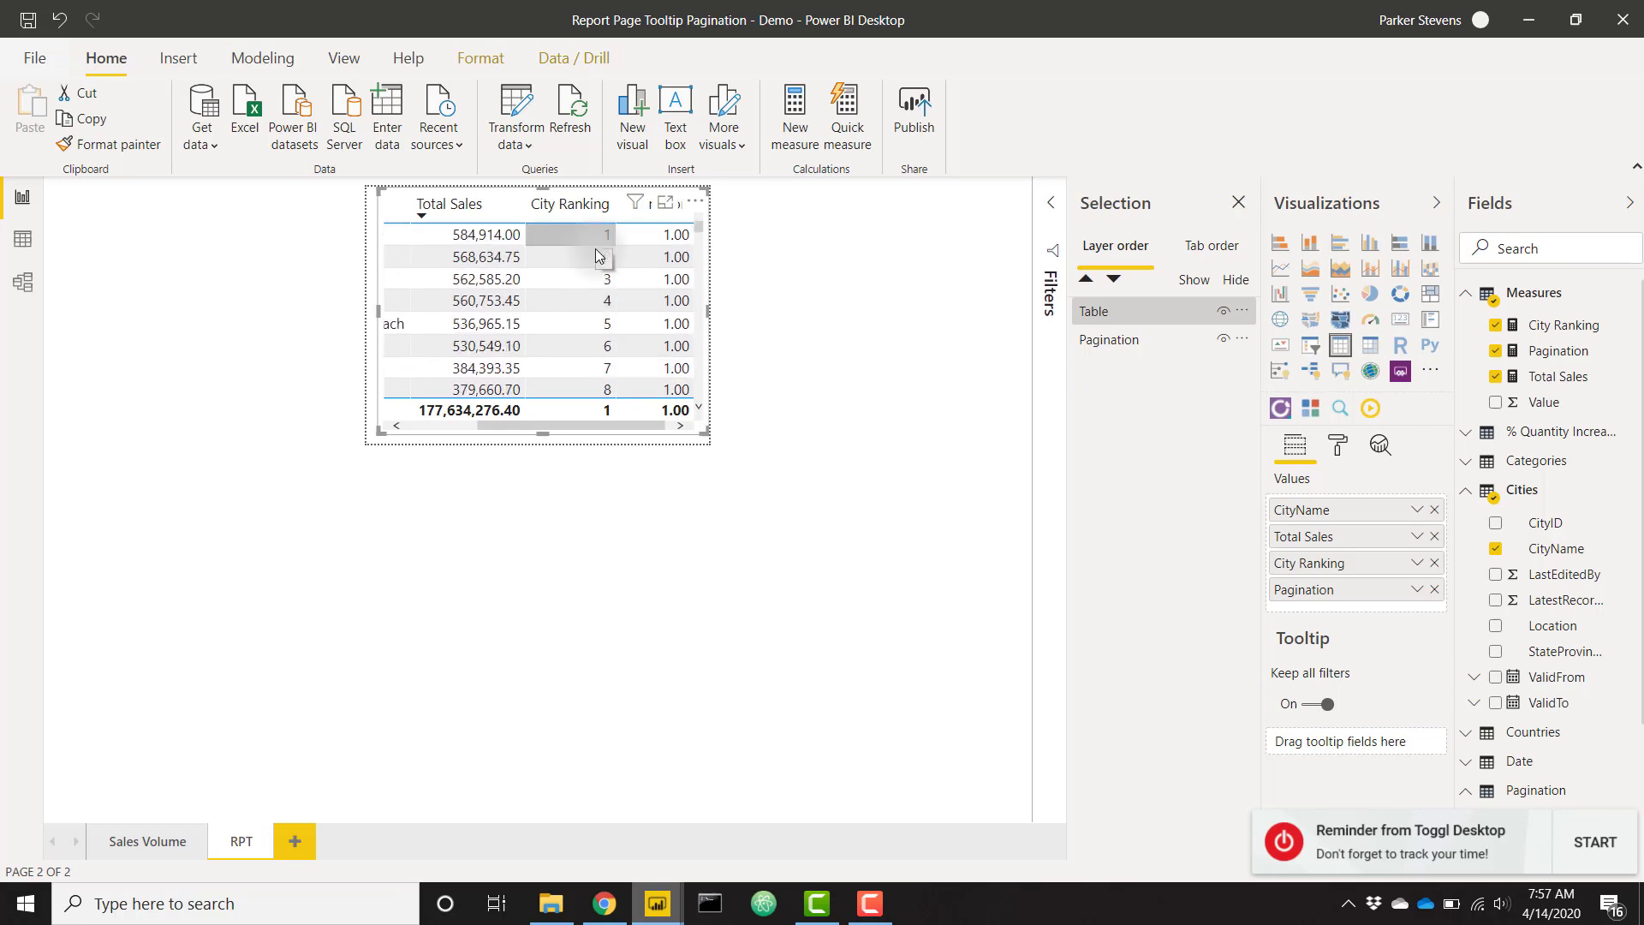
scroll(614, 312, "down", 1)
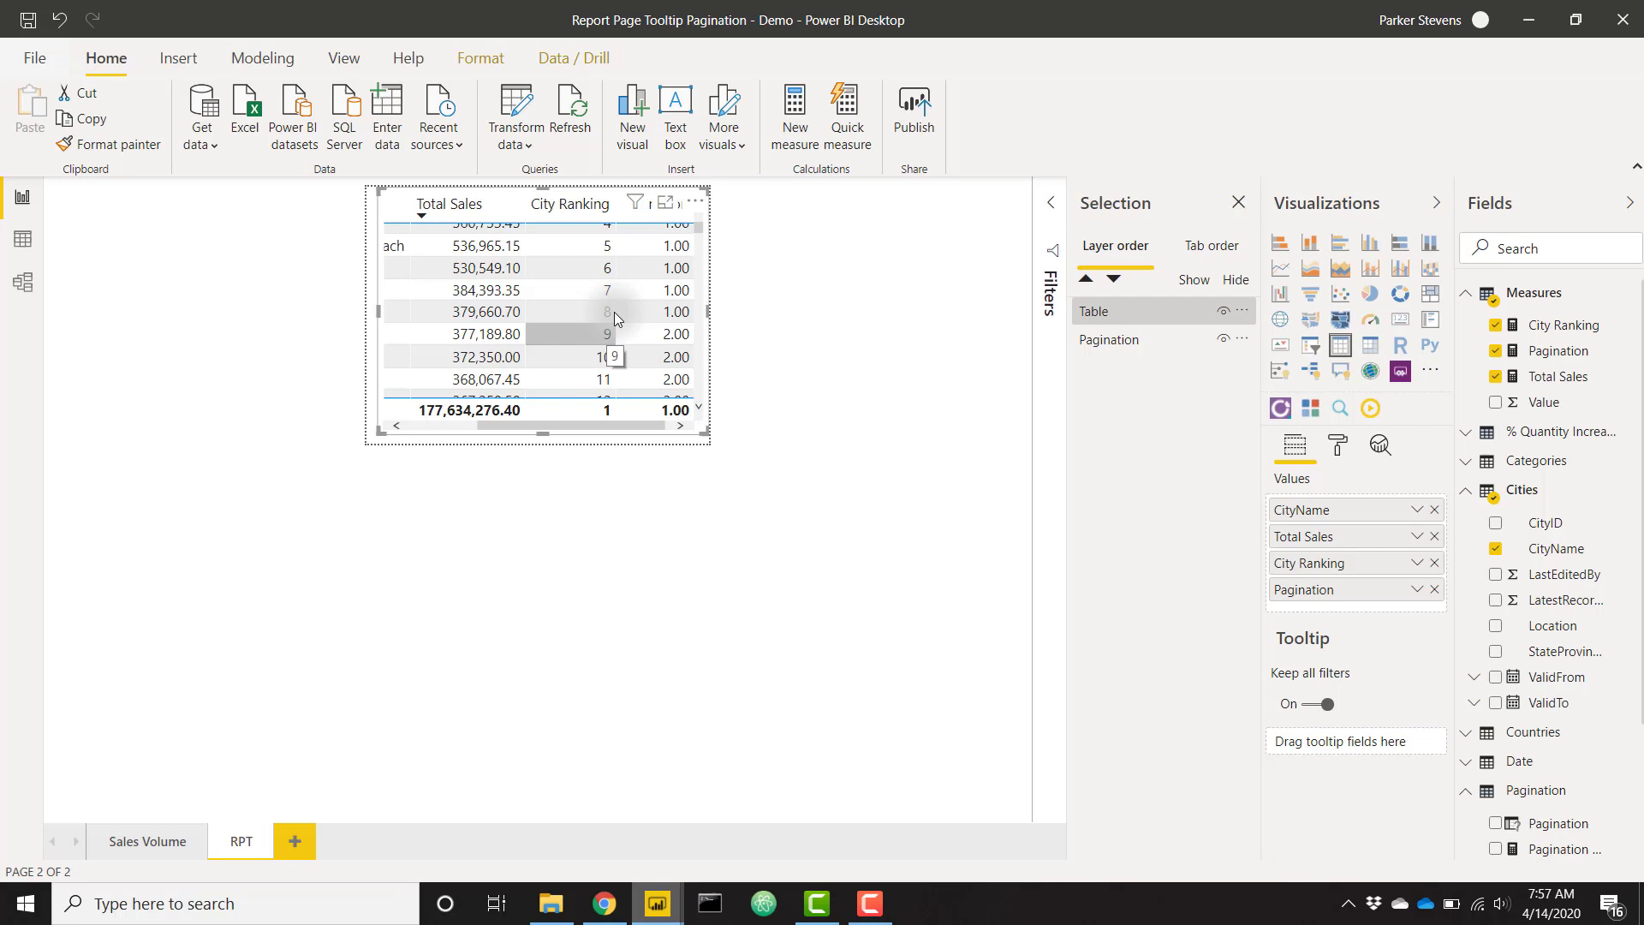
- Format the Pagination measure as a decimal number with 0 decimal places
left_click(1532, 351)
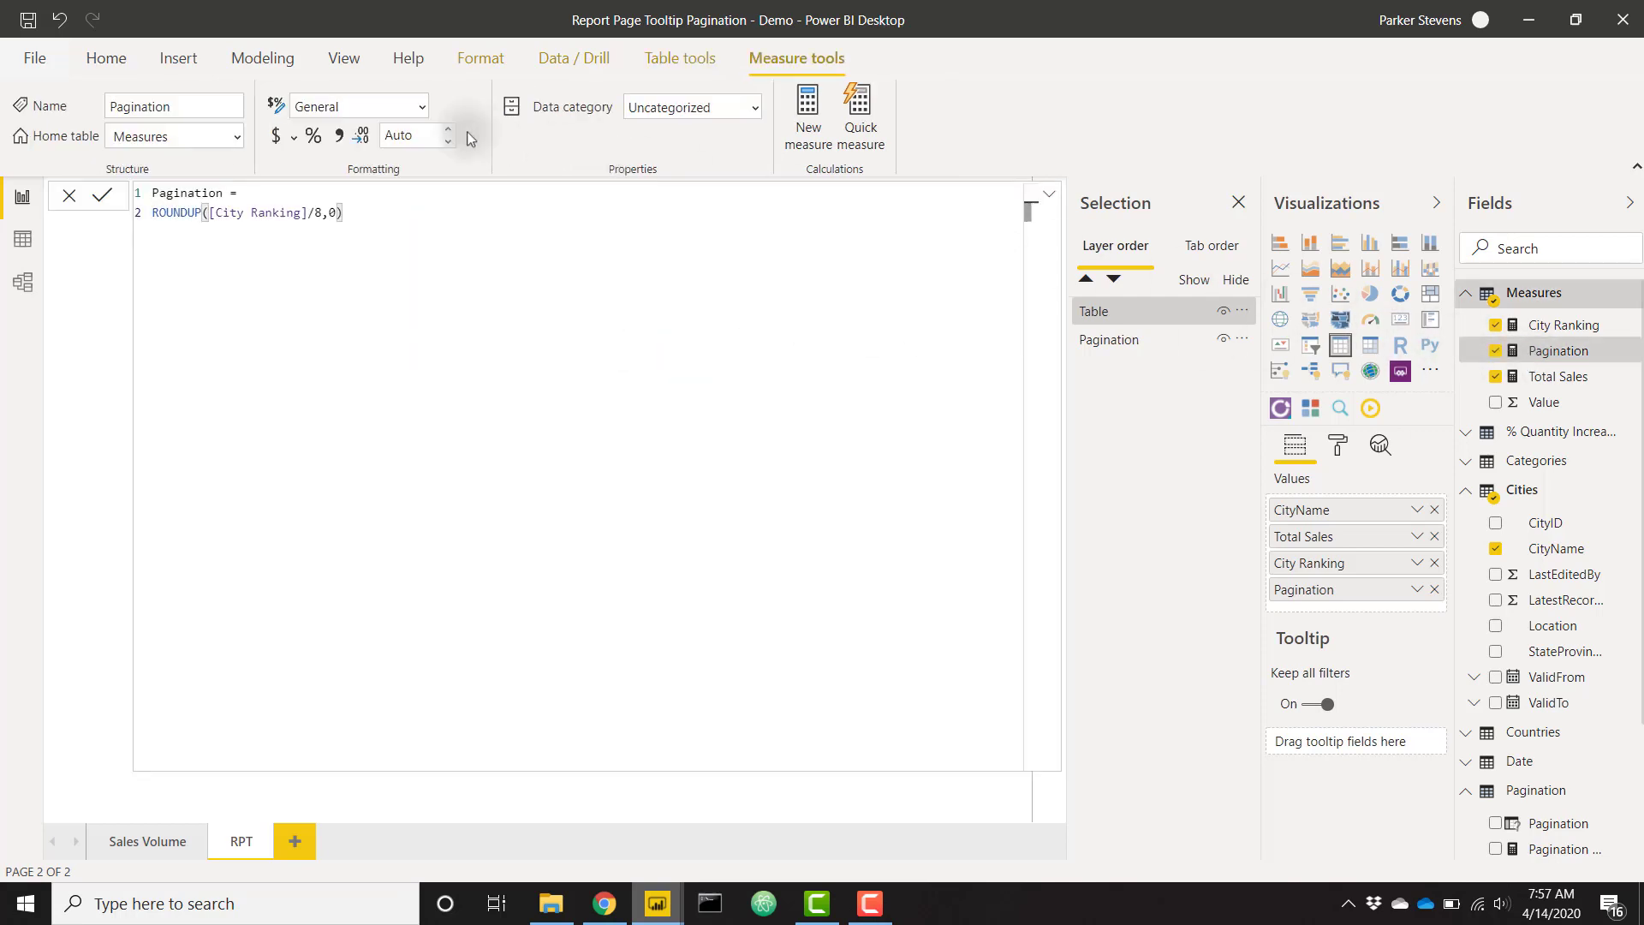
left_click(446, 126)
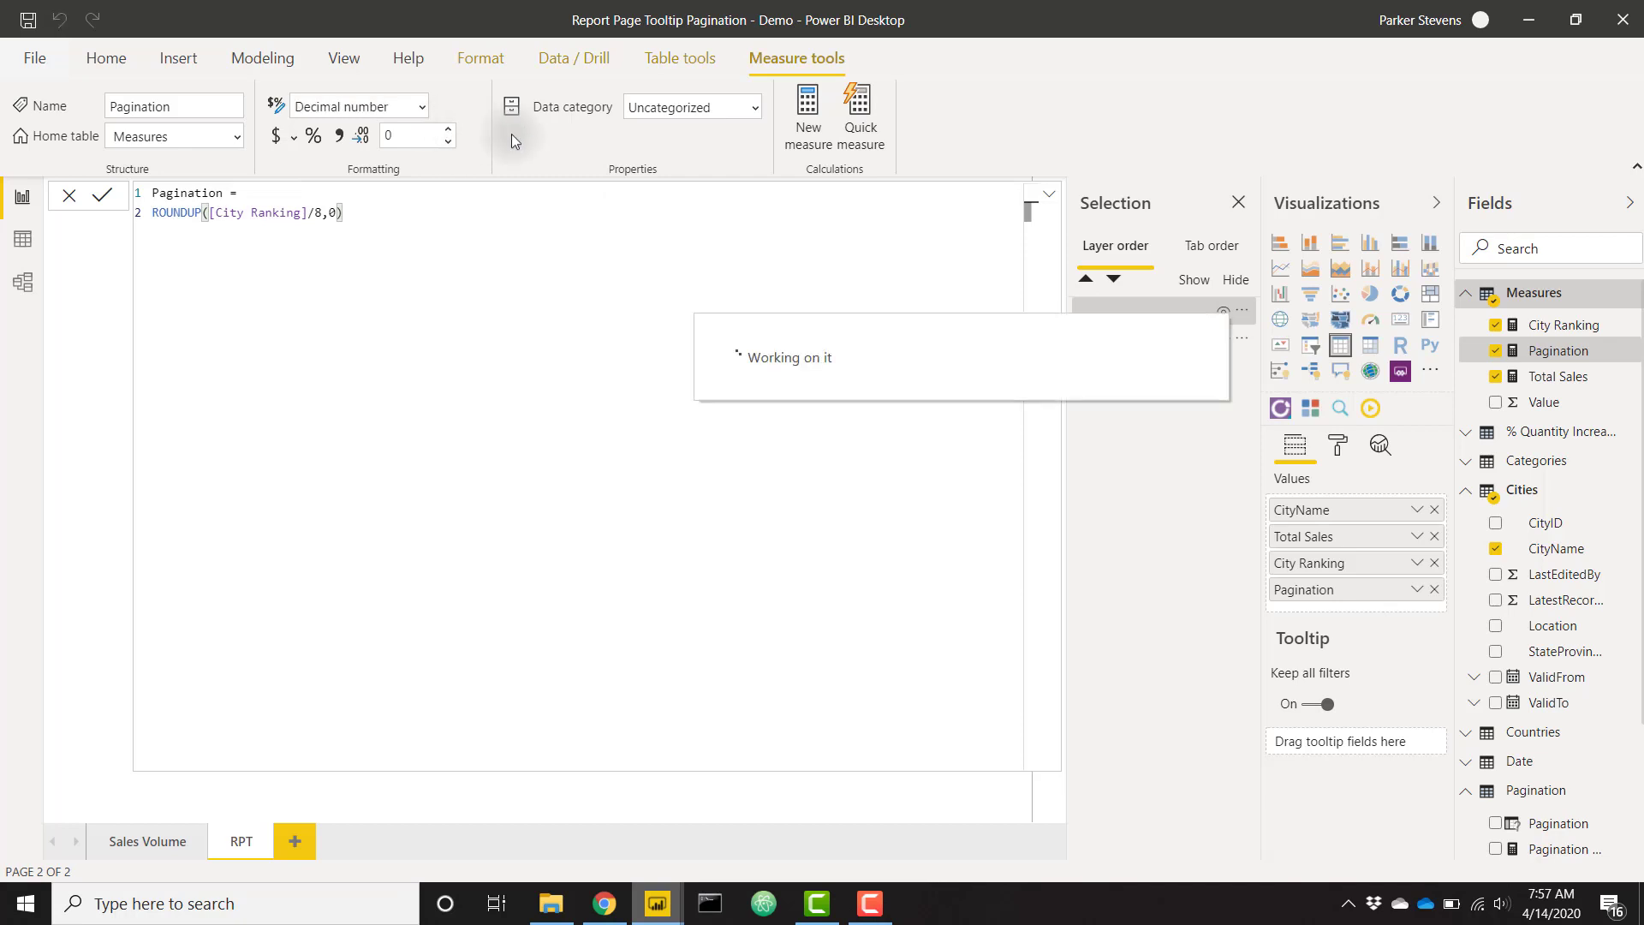
left_click(1052, 199)
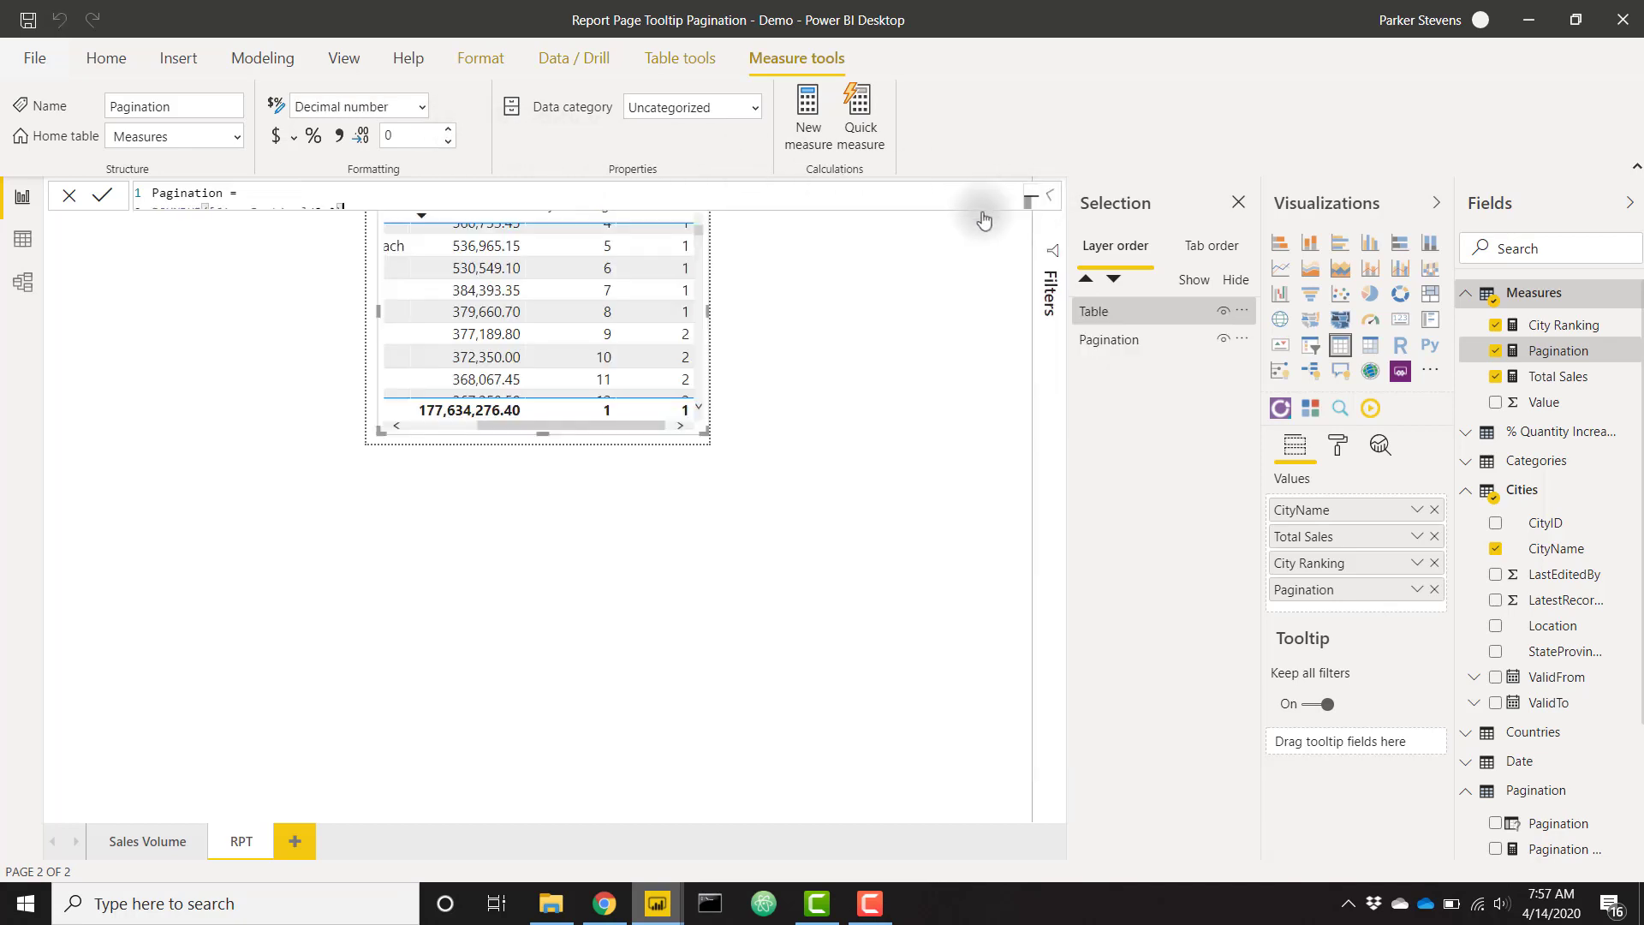
scroll(628, 320, "down", 2)
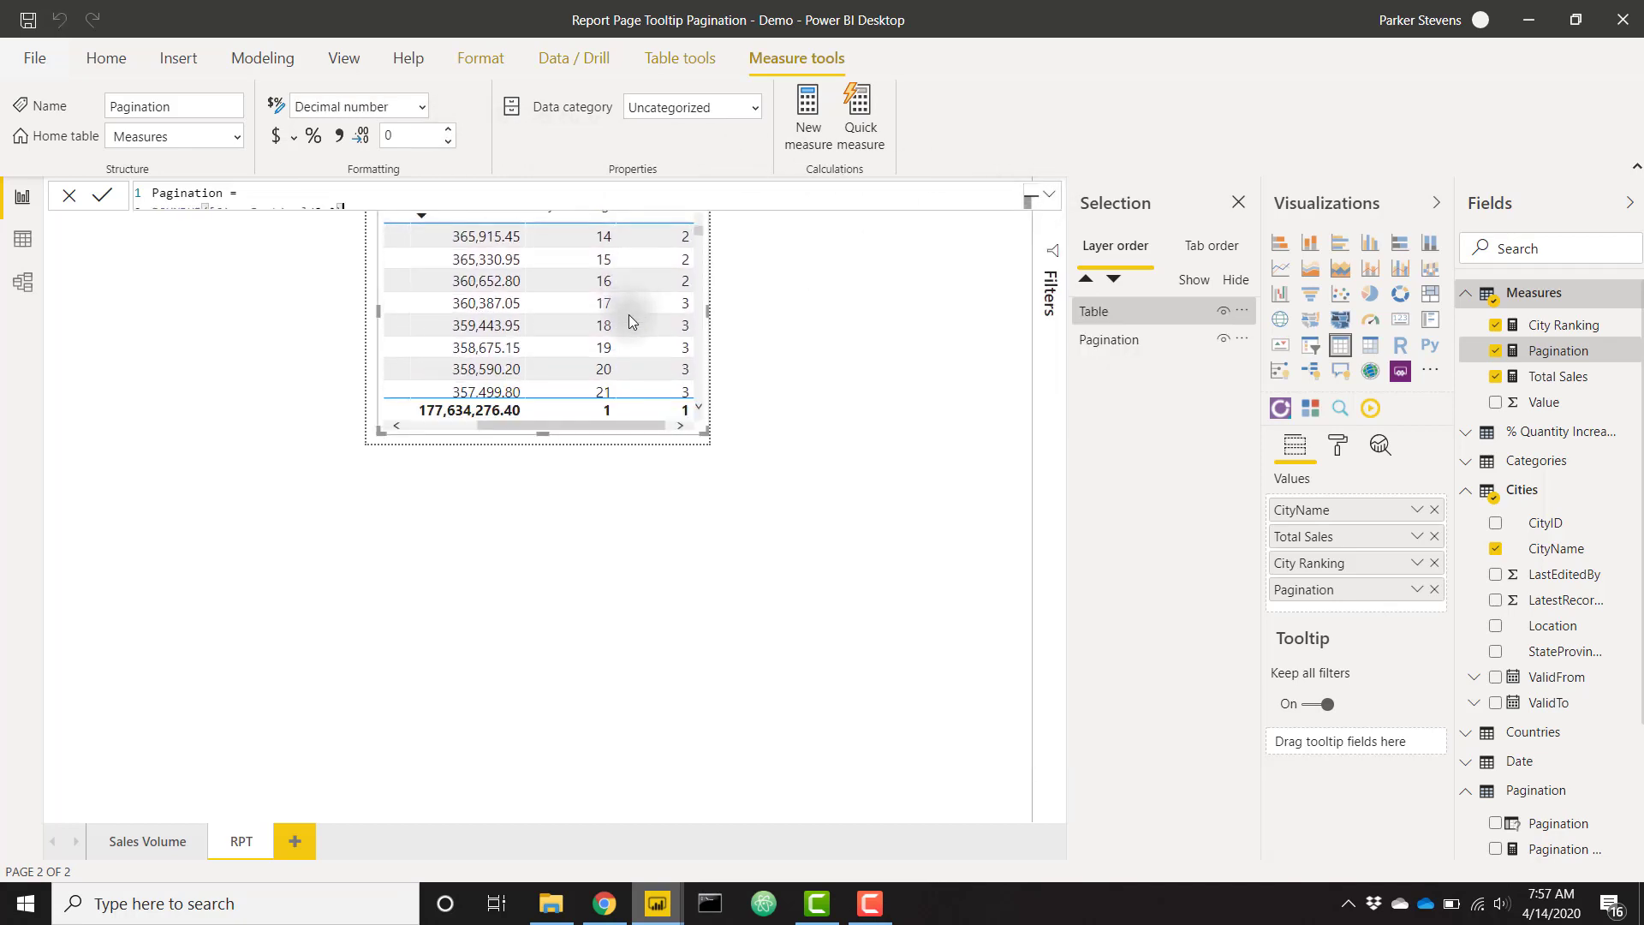
scroll(628, 320, "up", 5)
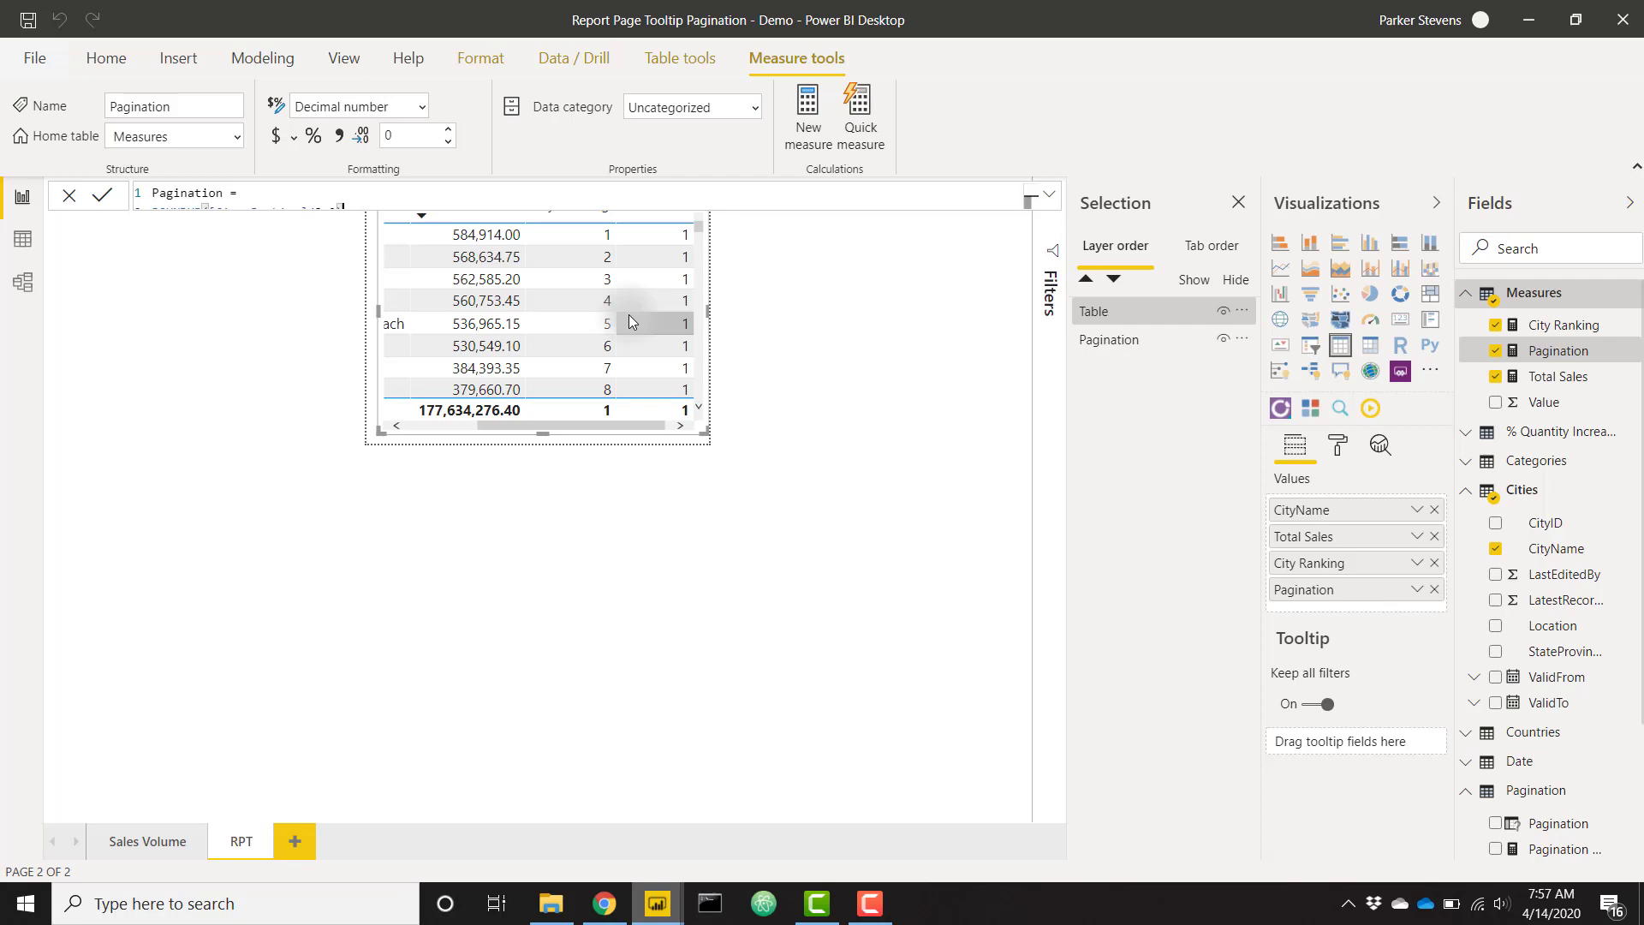
- Start a new IsCurrentPage measure with an IF that tests [Pagination]
right_click(1552, 302)
key("Escape")
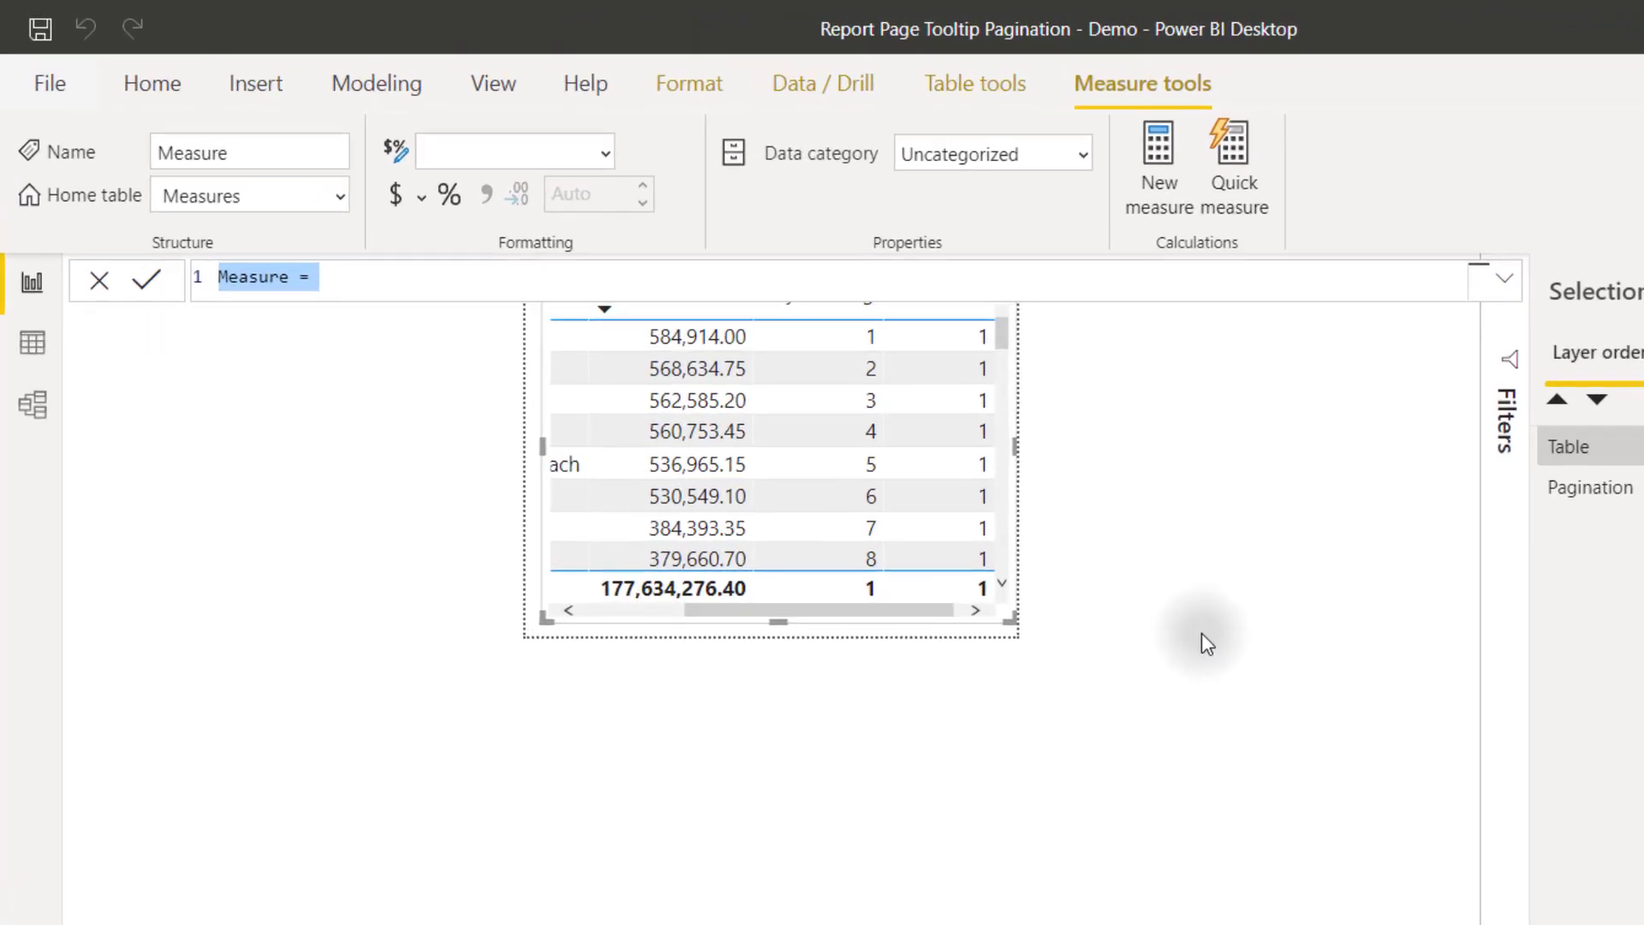
type("IsCurrent")
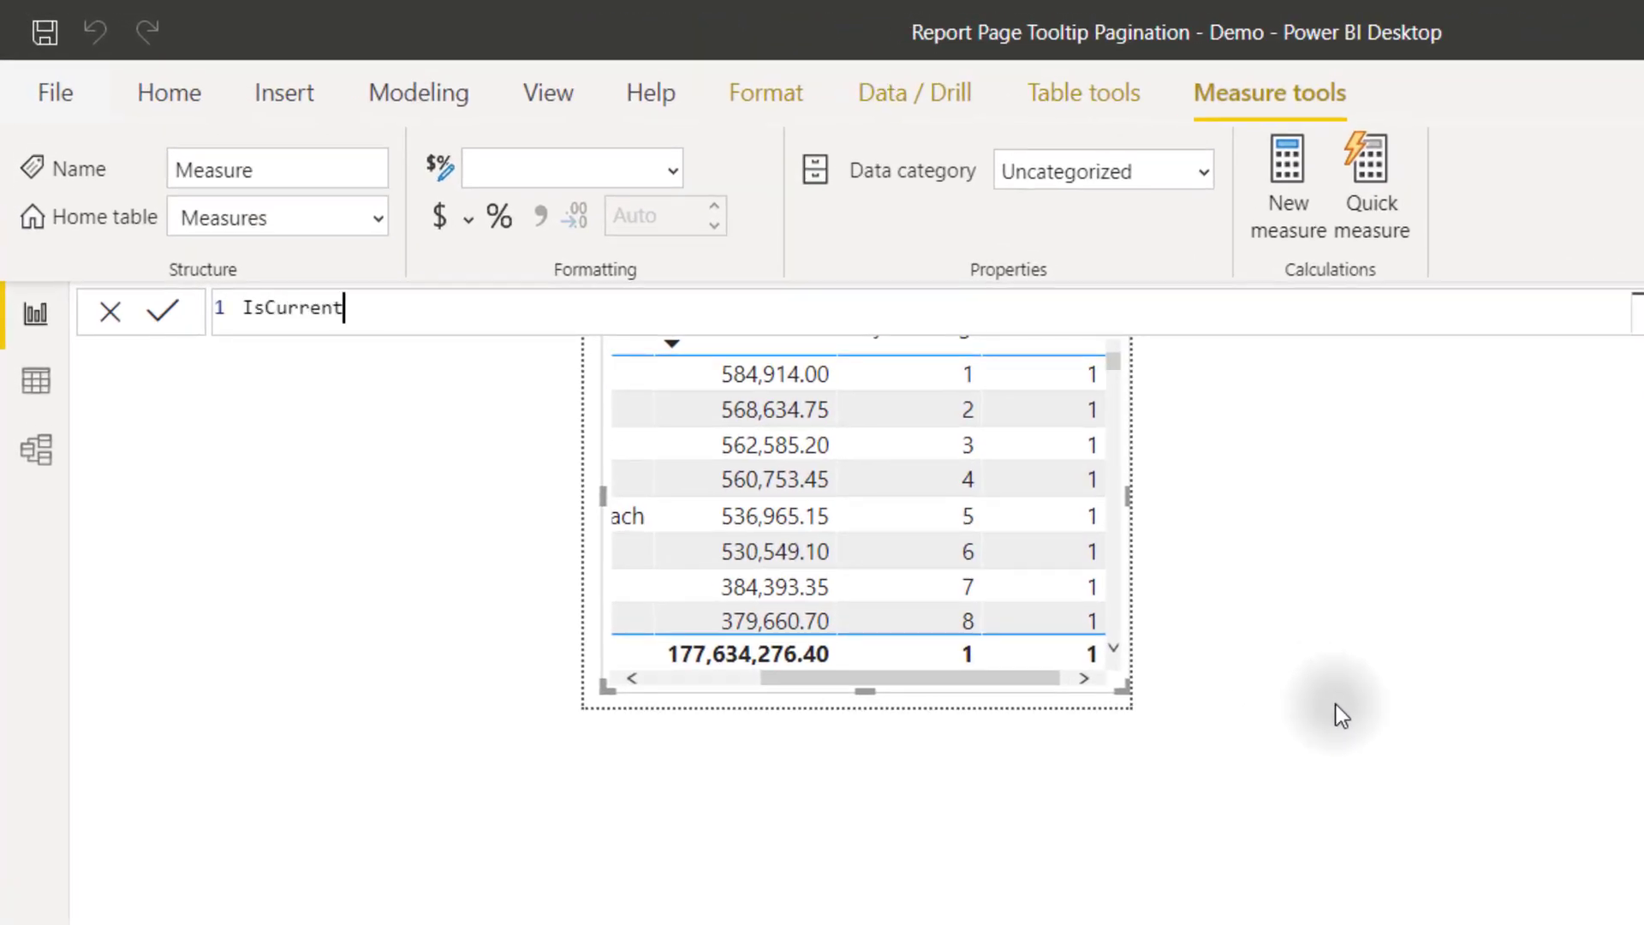
type("Page =")
key("shift+Return")
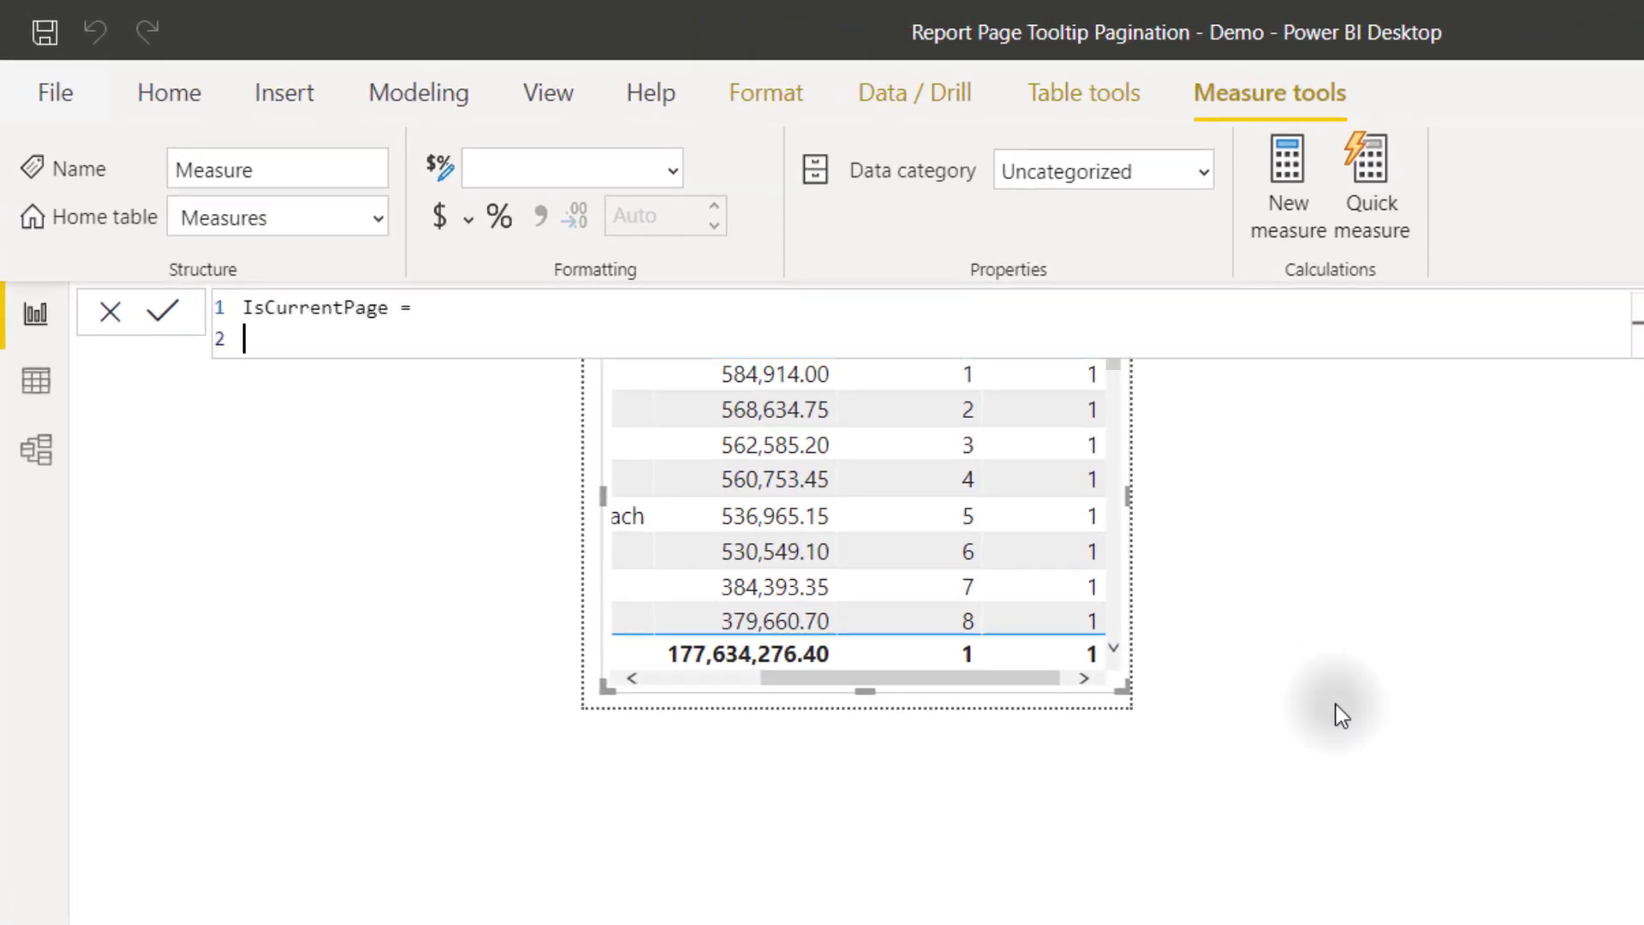
type("IF(")
key("shift+Return")
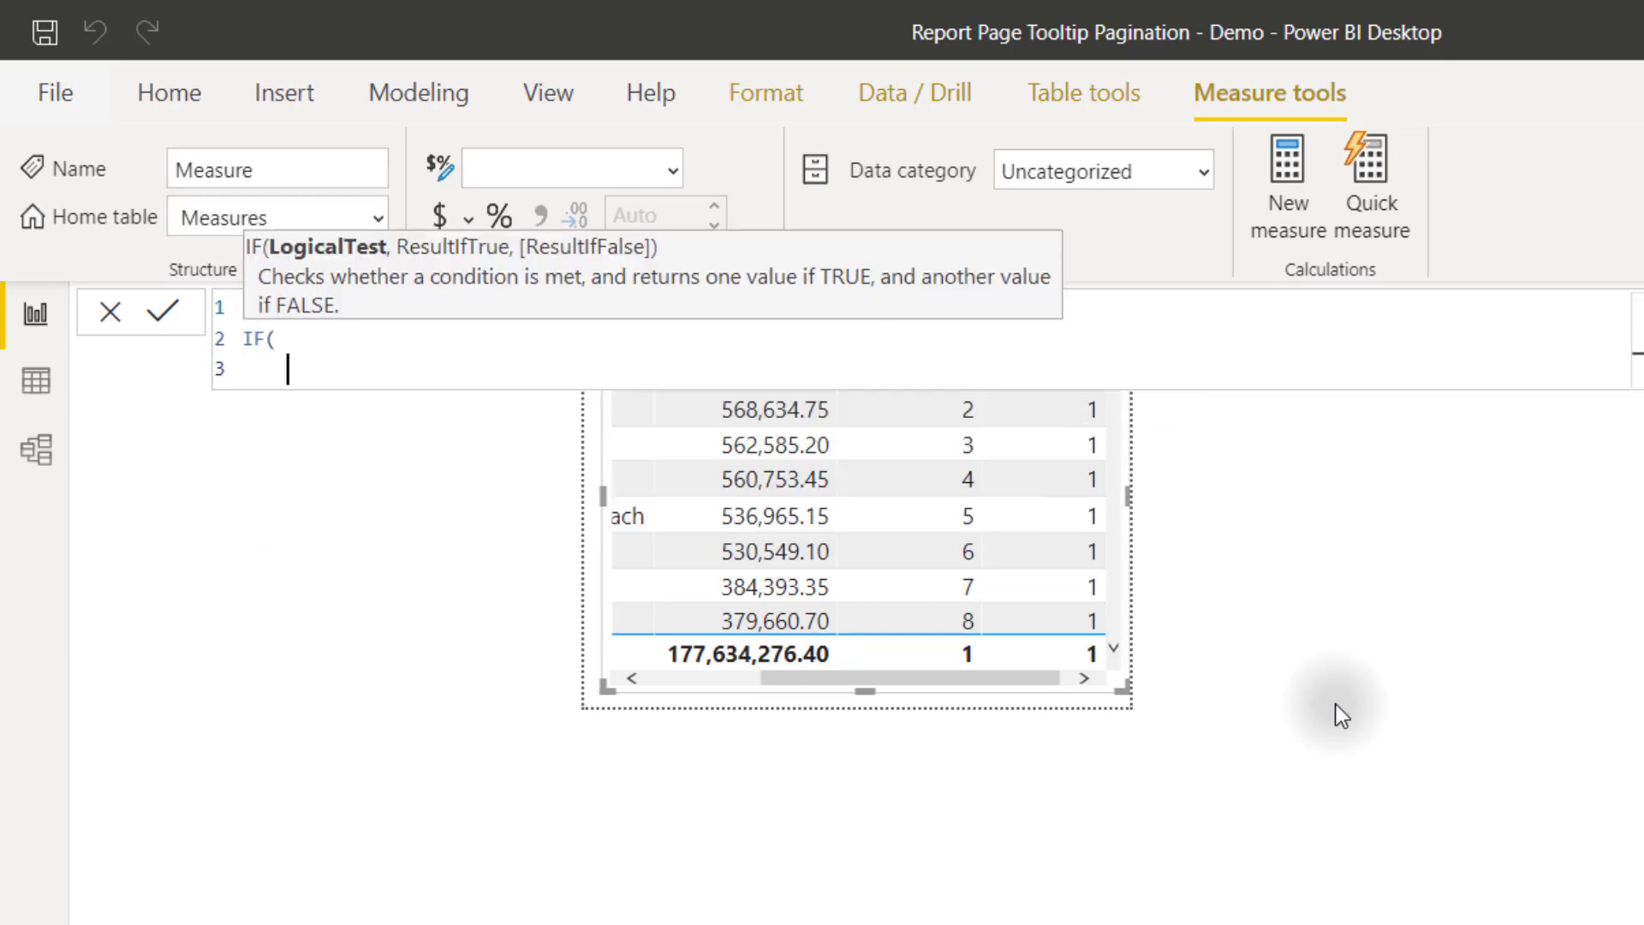
type("[")
key("Tab")
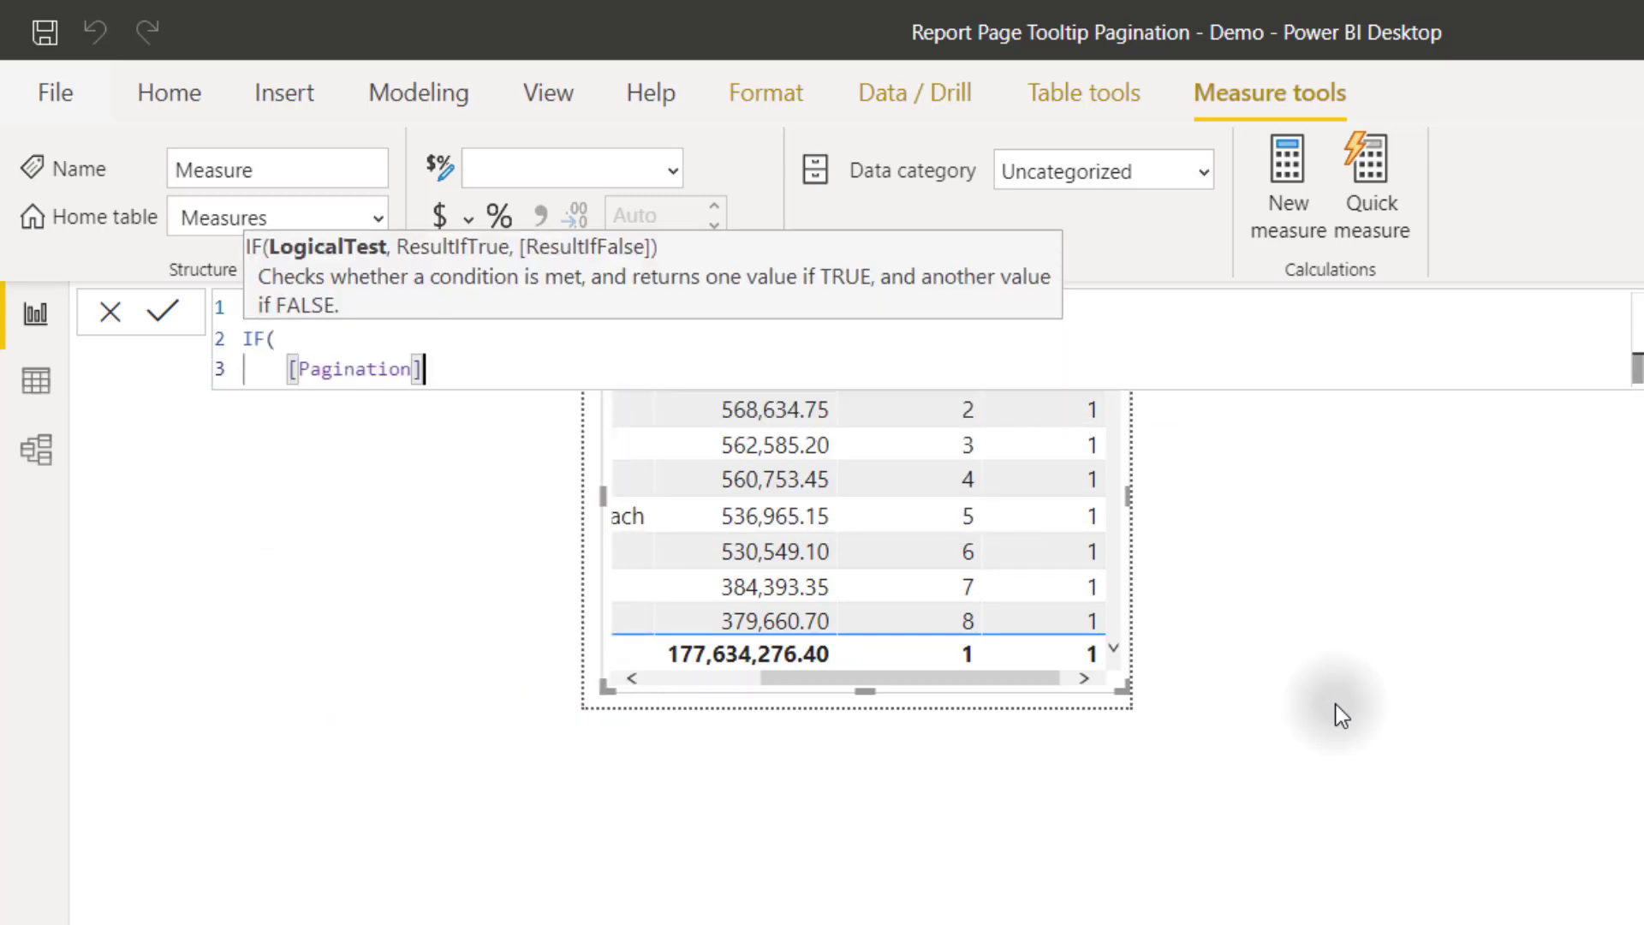
- Complete the test as = MIN(Pagination[Pagination Value]) returning 1, else 0, and commit
type("= MIN(pagi")
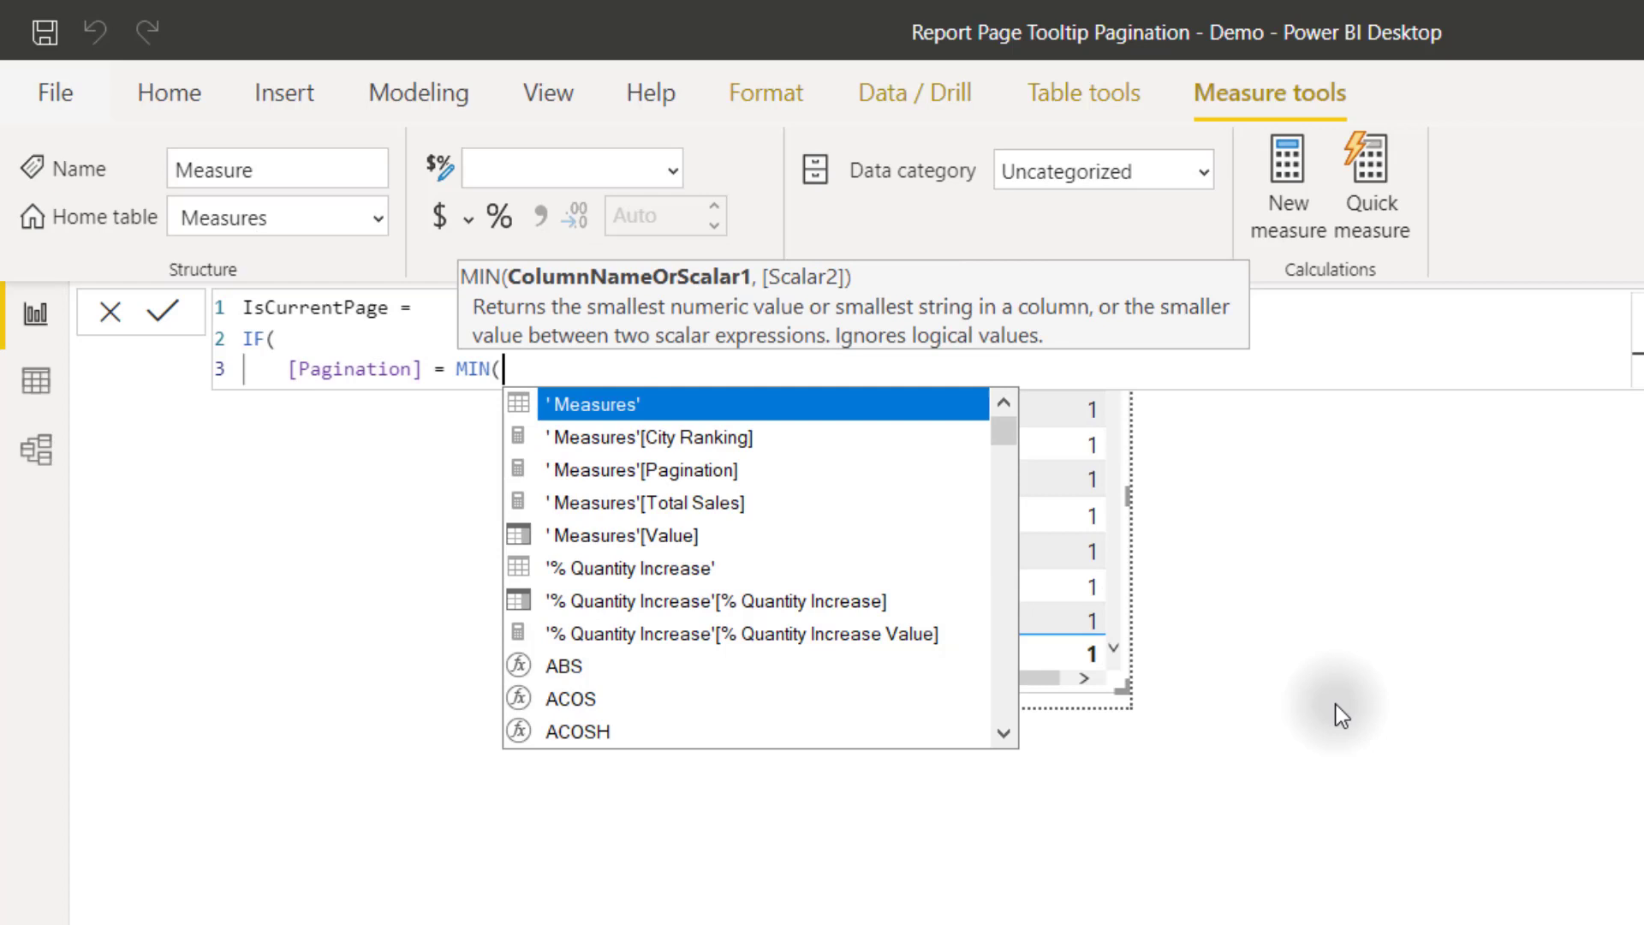
key("Down")
key("Down")
key("Down")
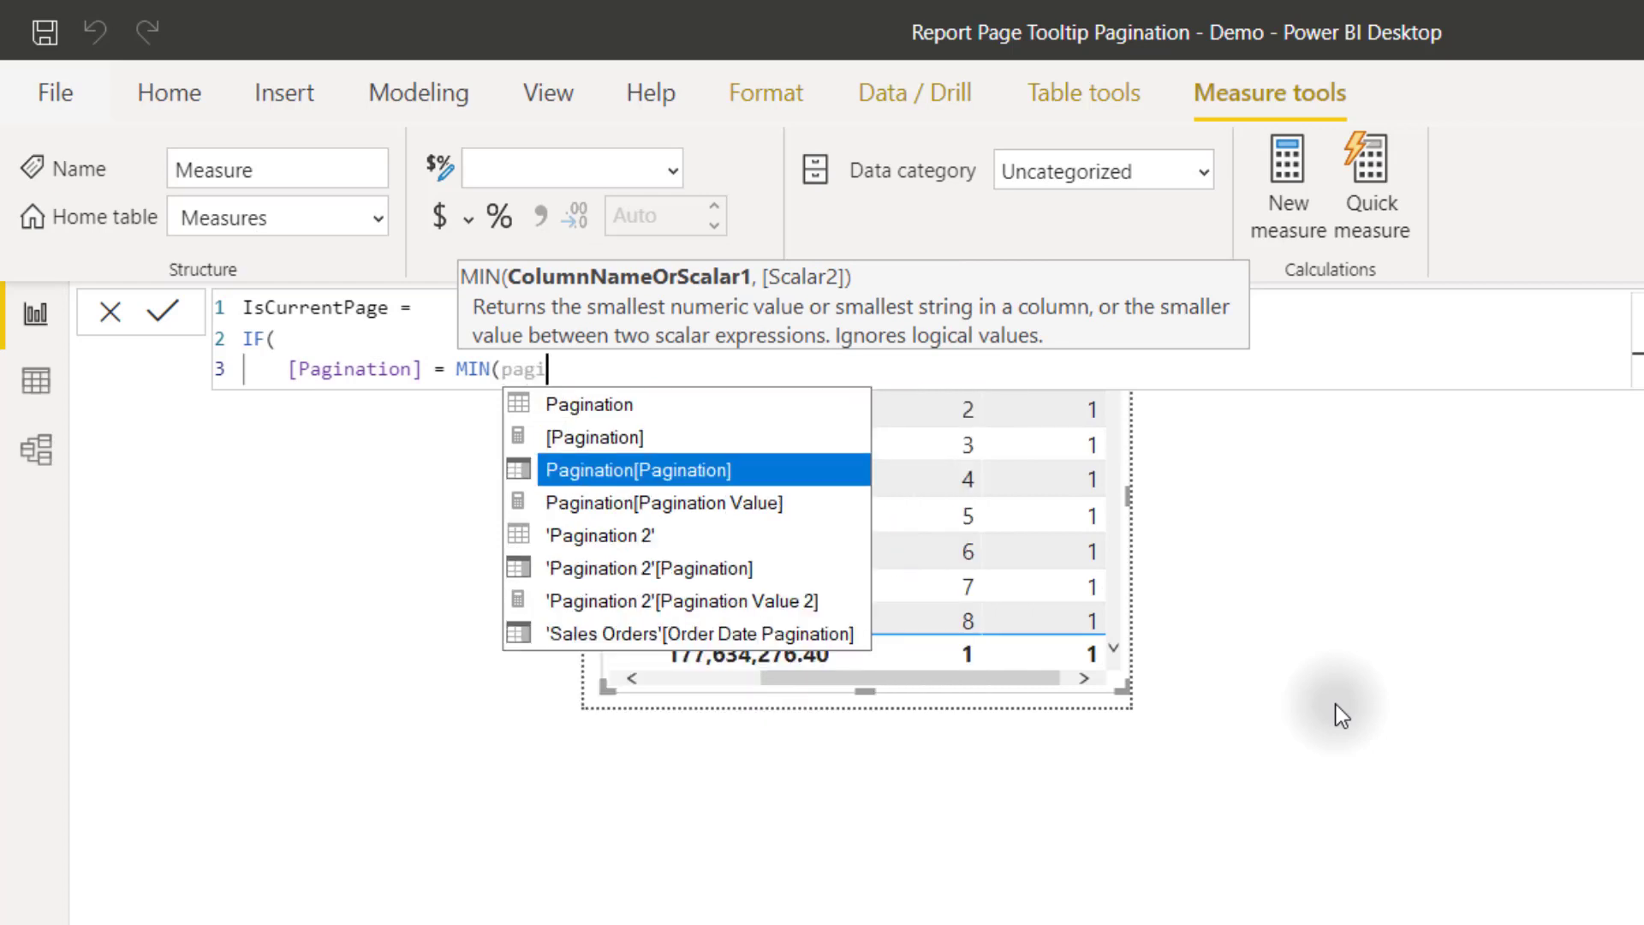
key("Tab")
type(")")
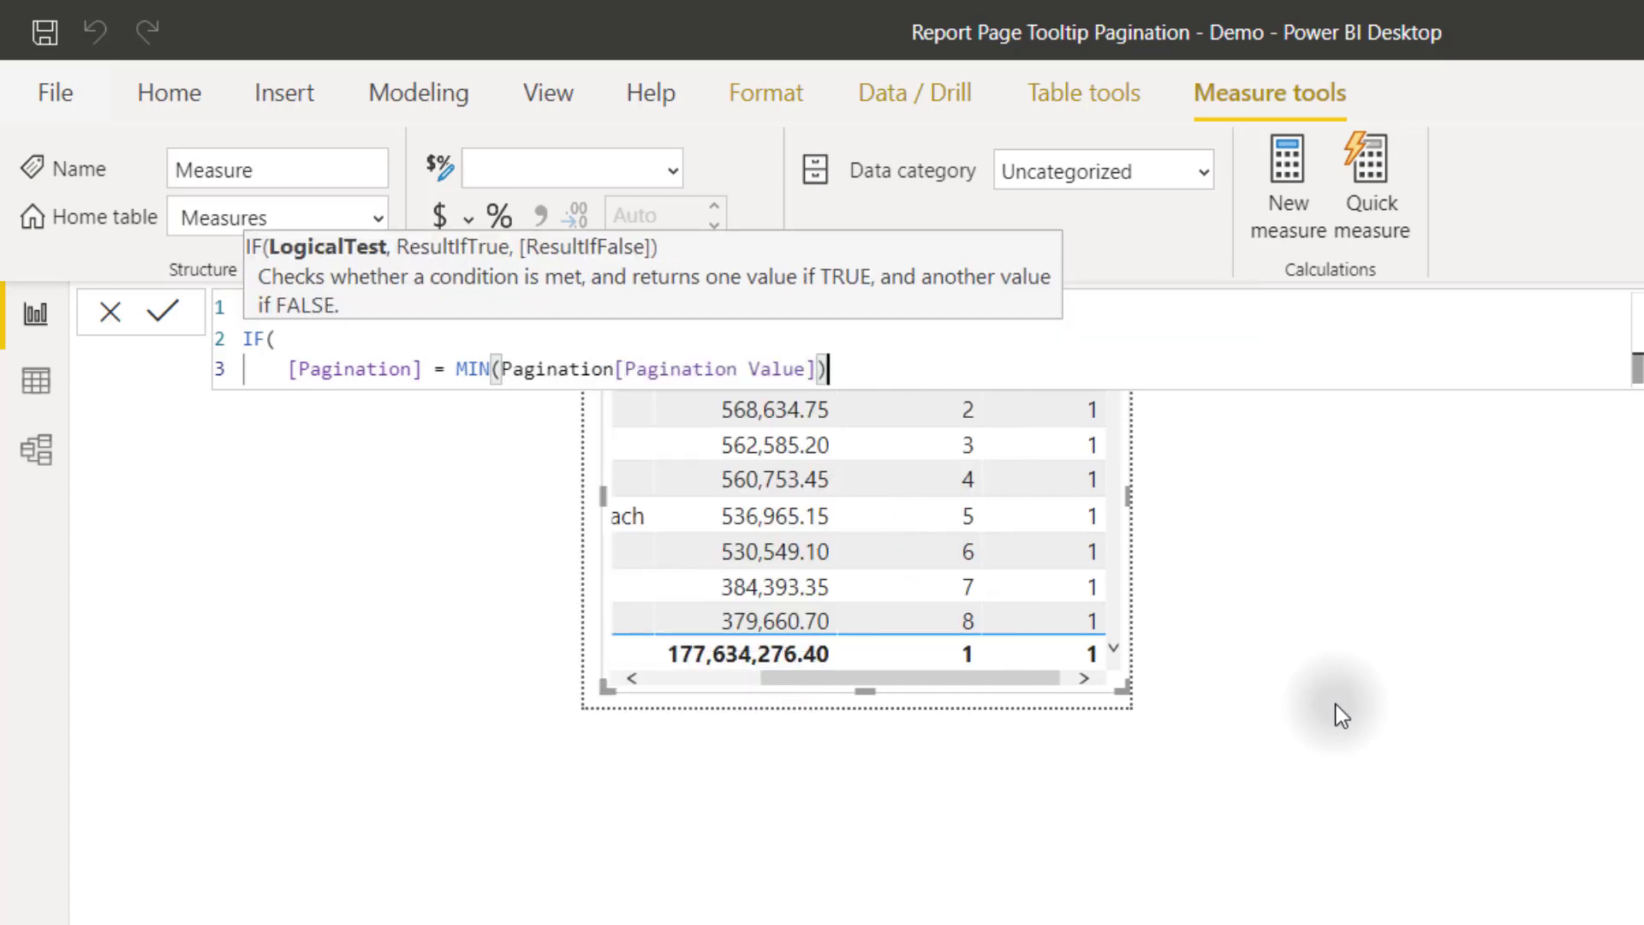
type(",")
key("Return")
type("1,")
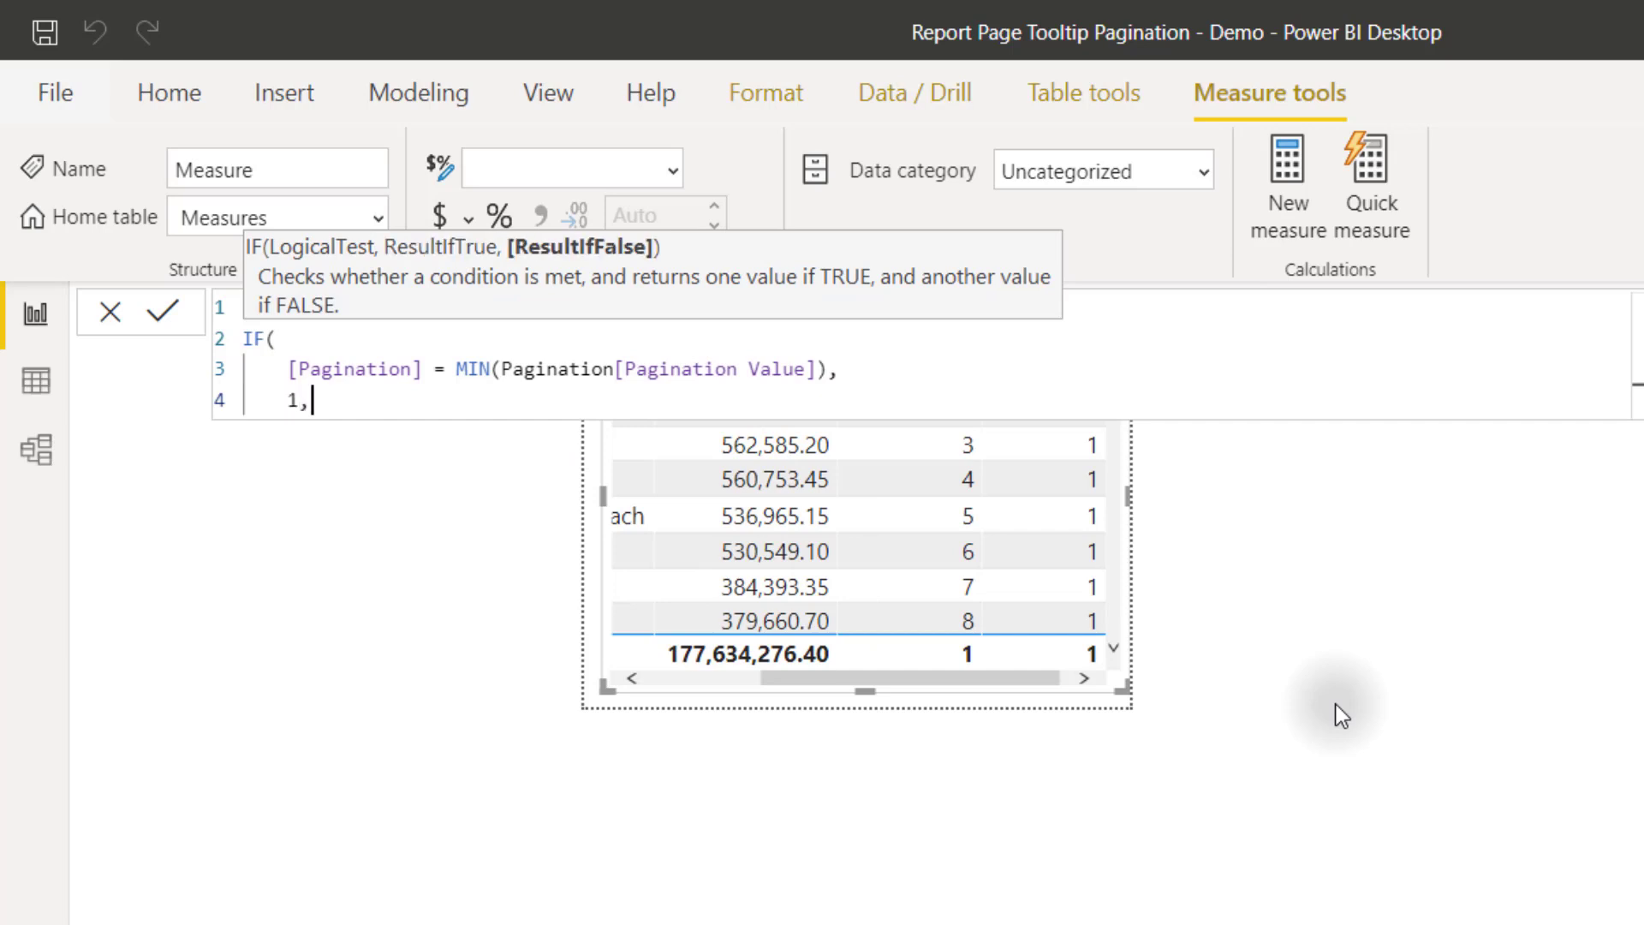
key("Return")
type("0")
key("Return")
type(")")
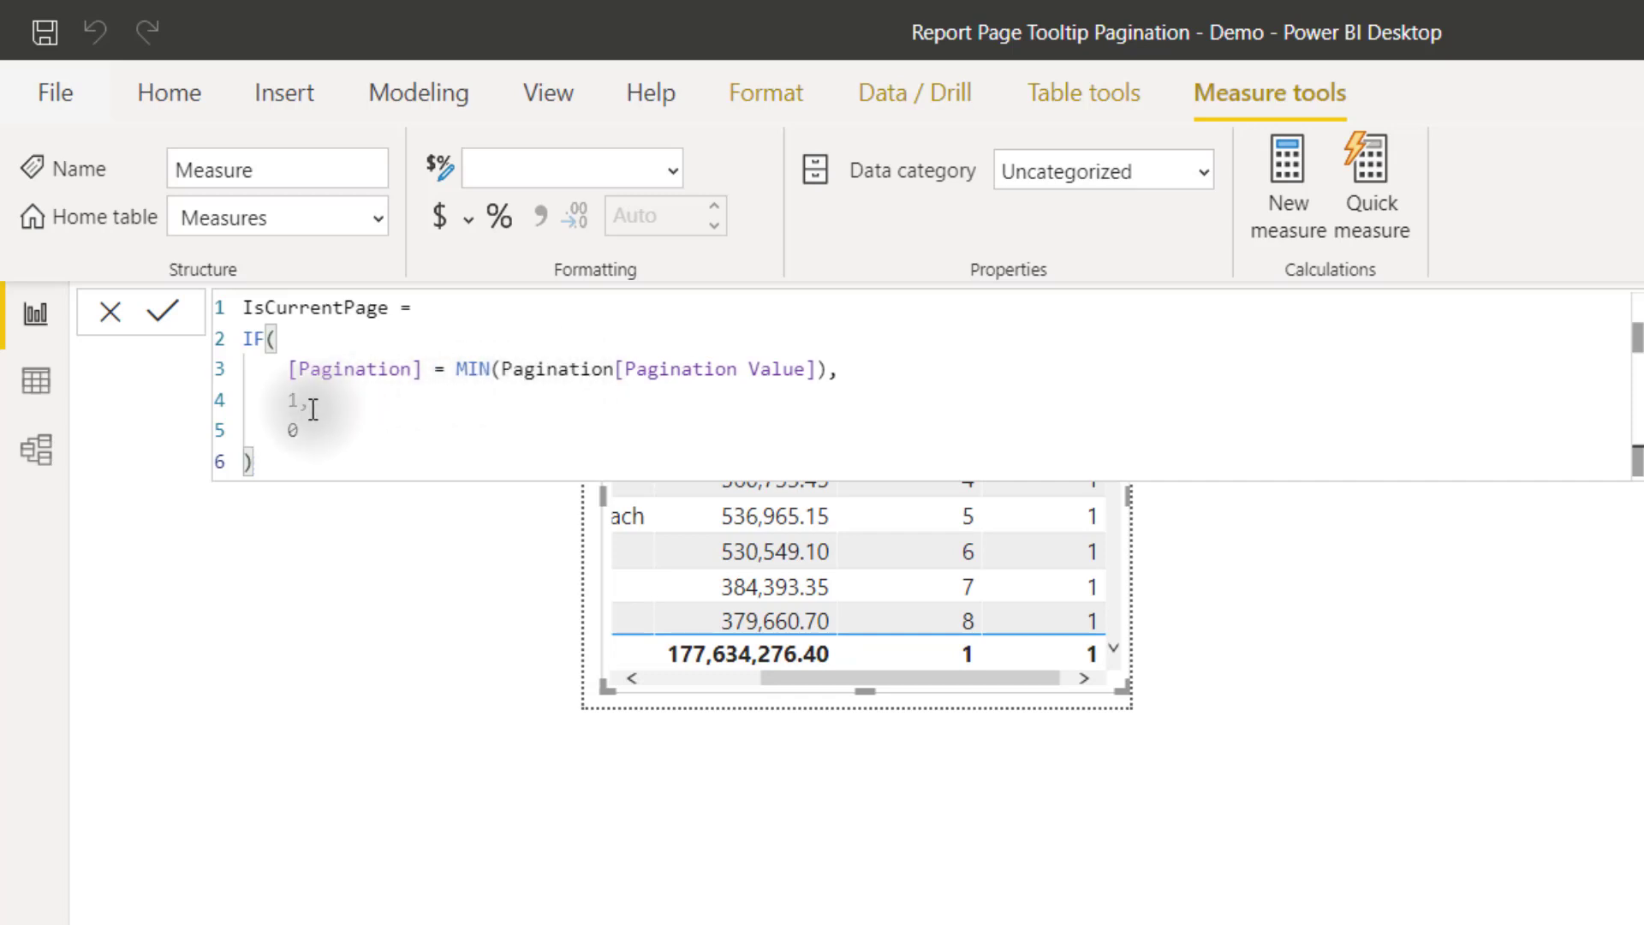
key("Return")
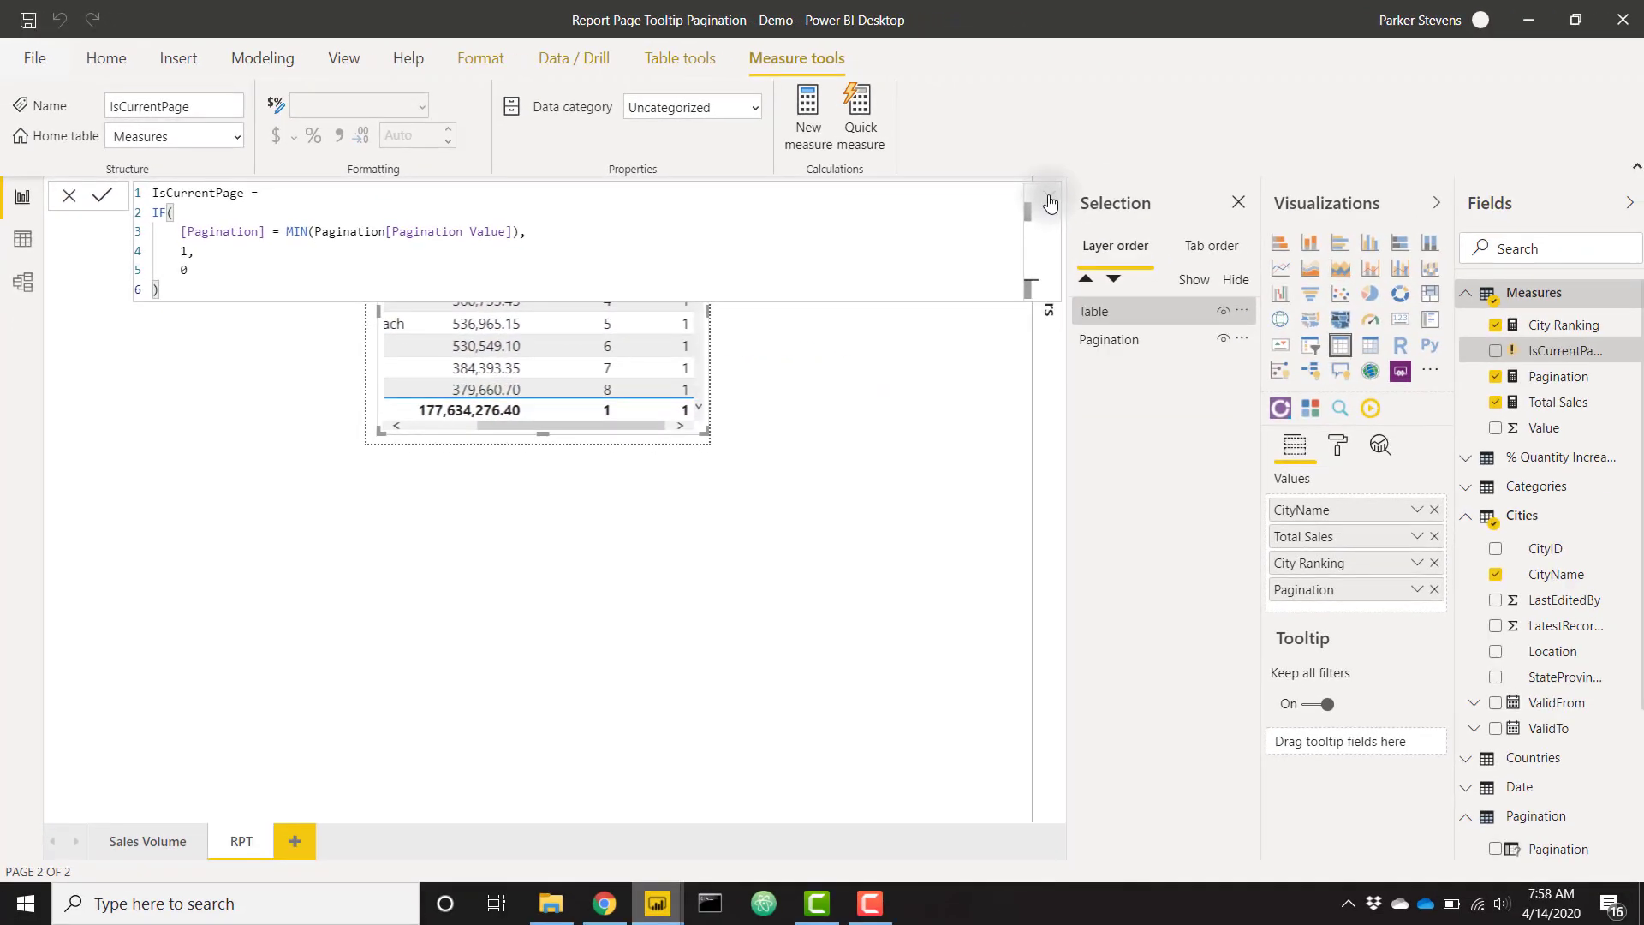
- Inspect the IsCurrentPage error and the Pagination column's GENERATESERIES definition
left_click(1050, 203)
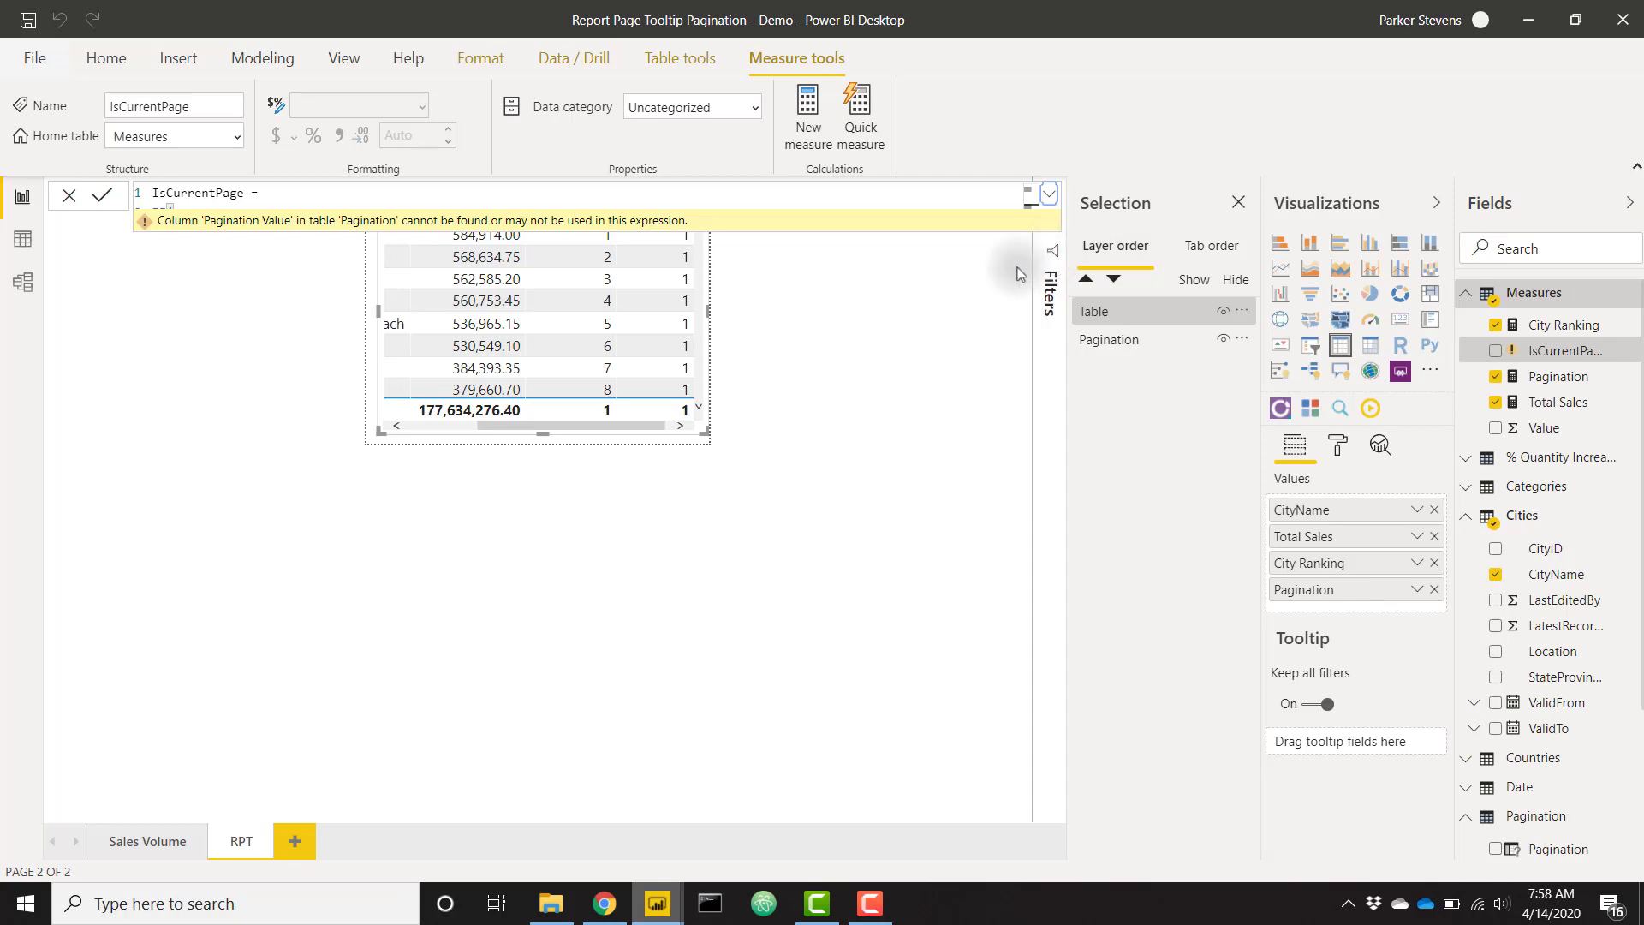
left_click(913, 299)
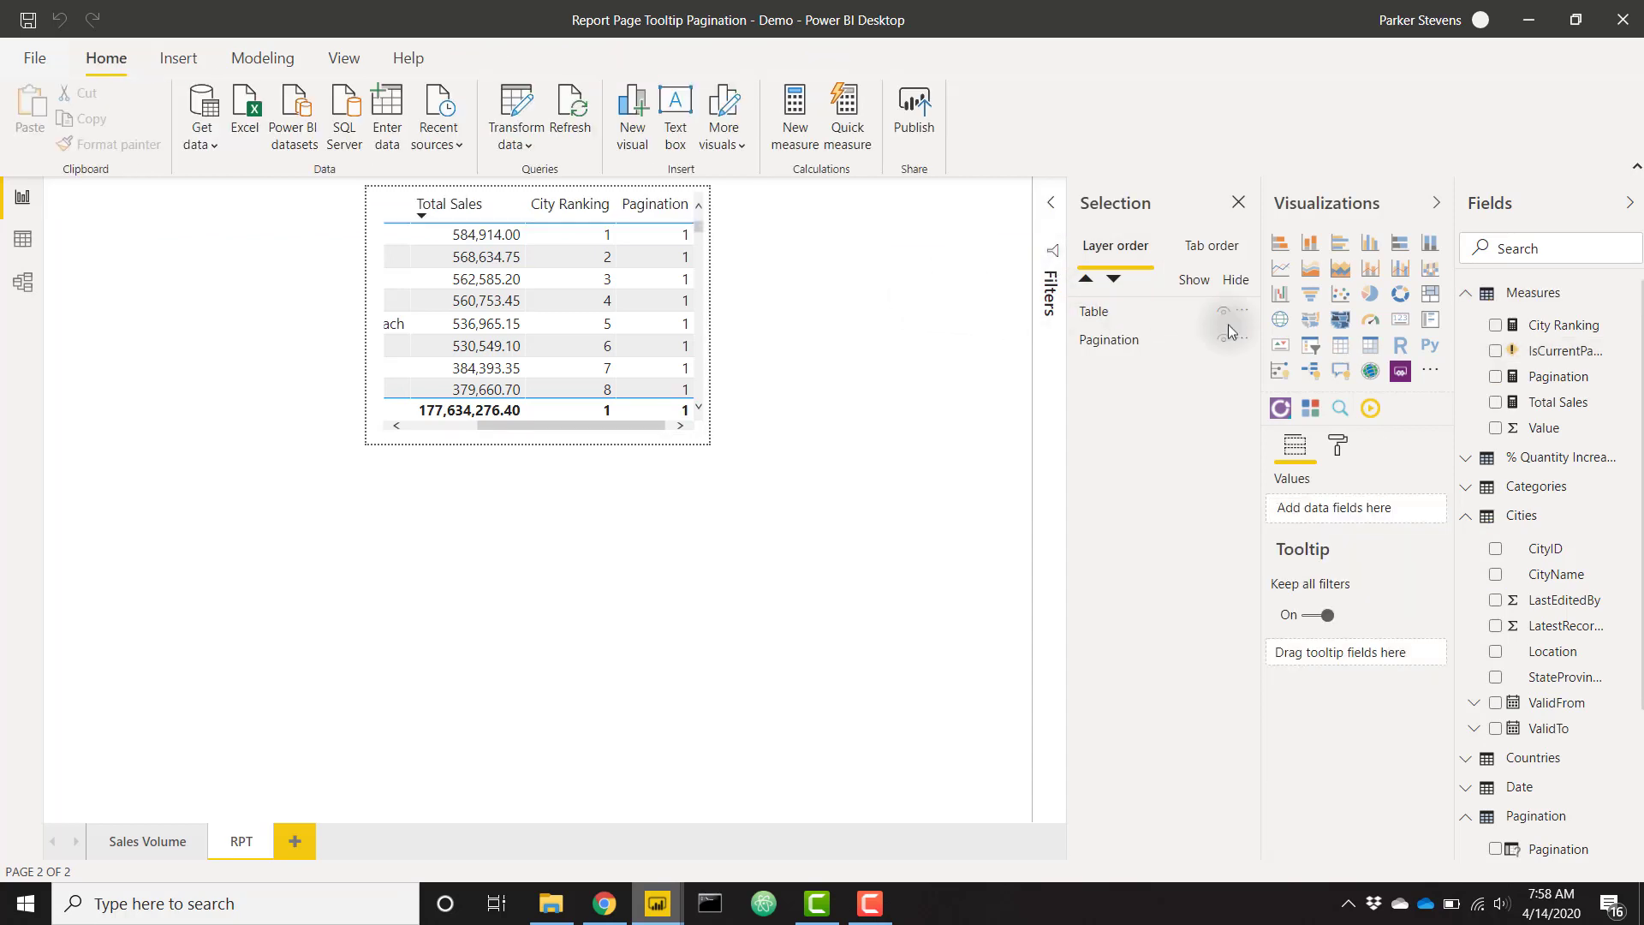
left_click(1546, 353)
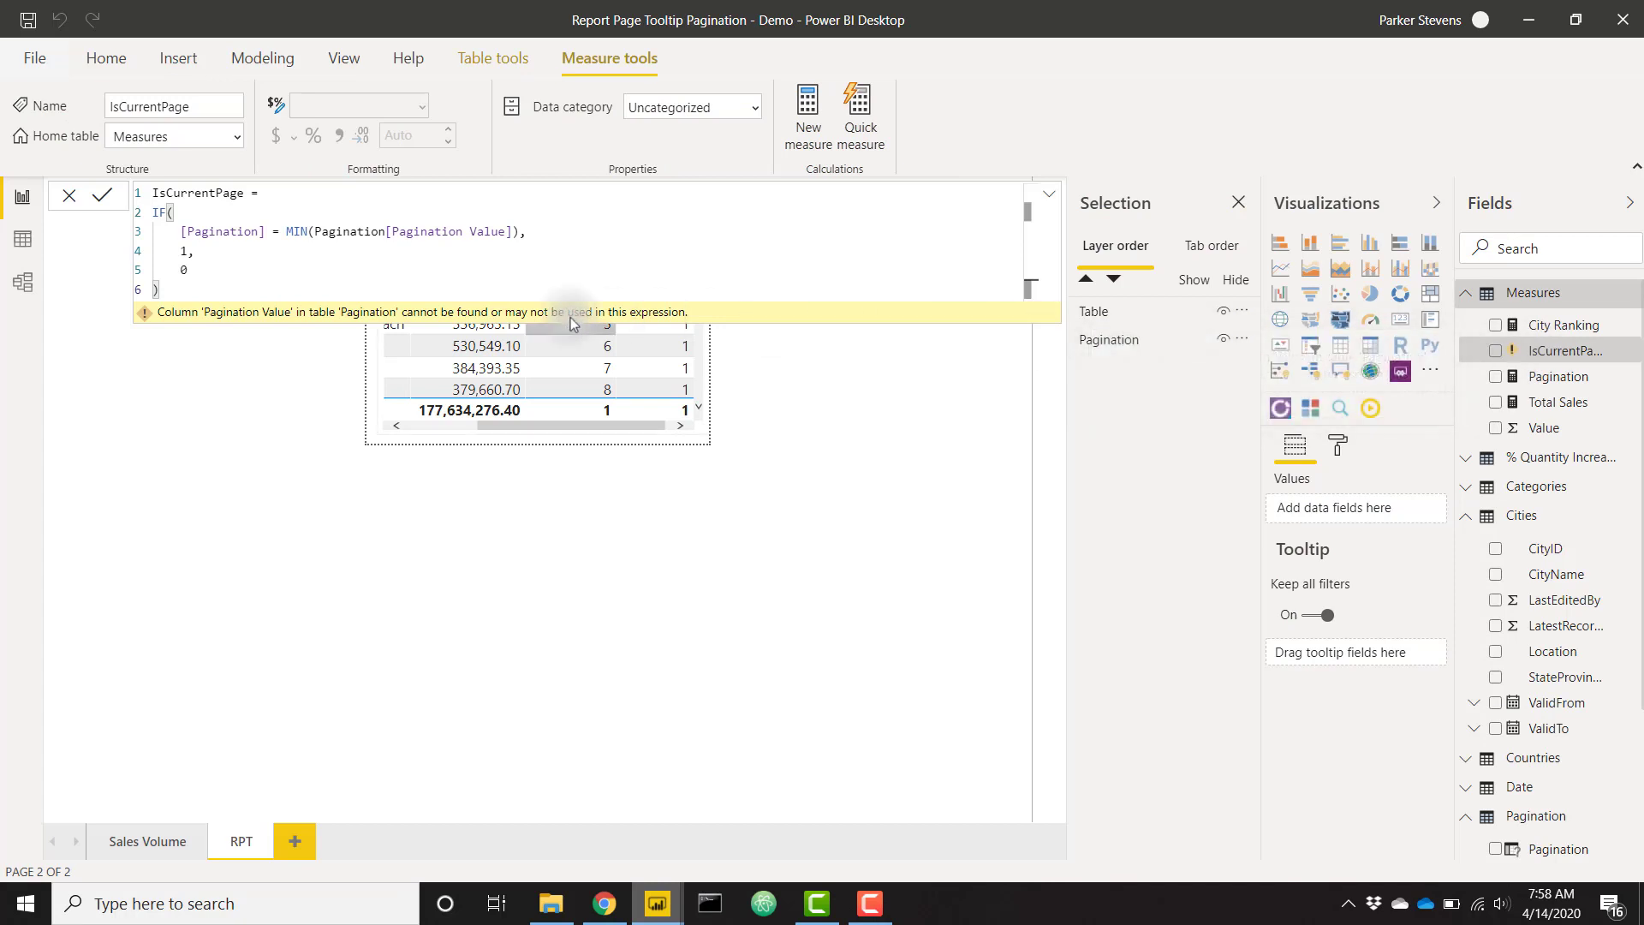
left_click(410, 315)
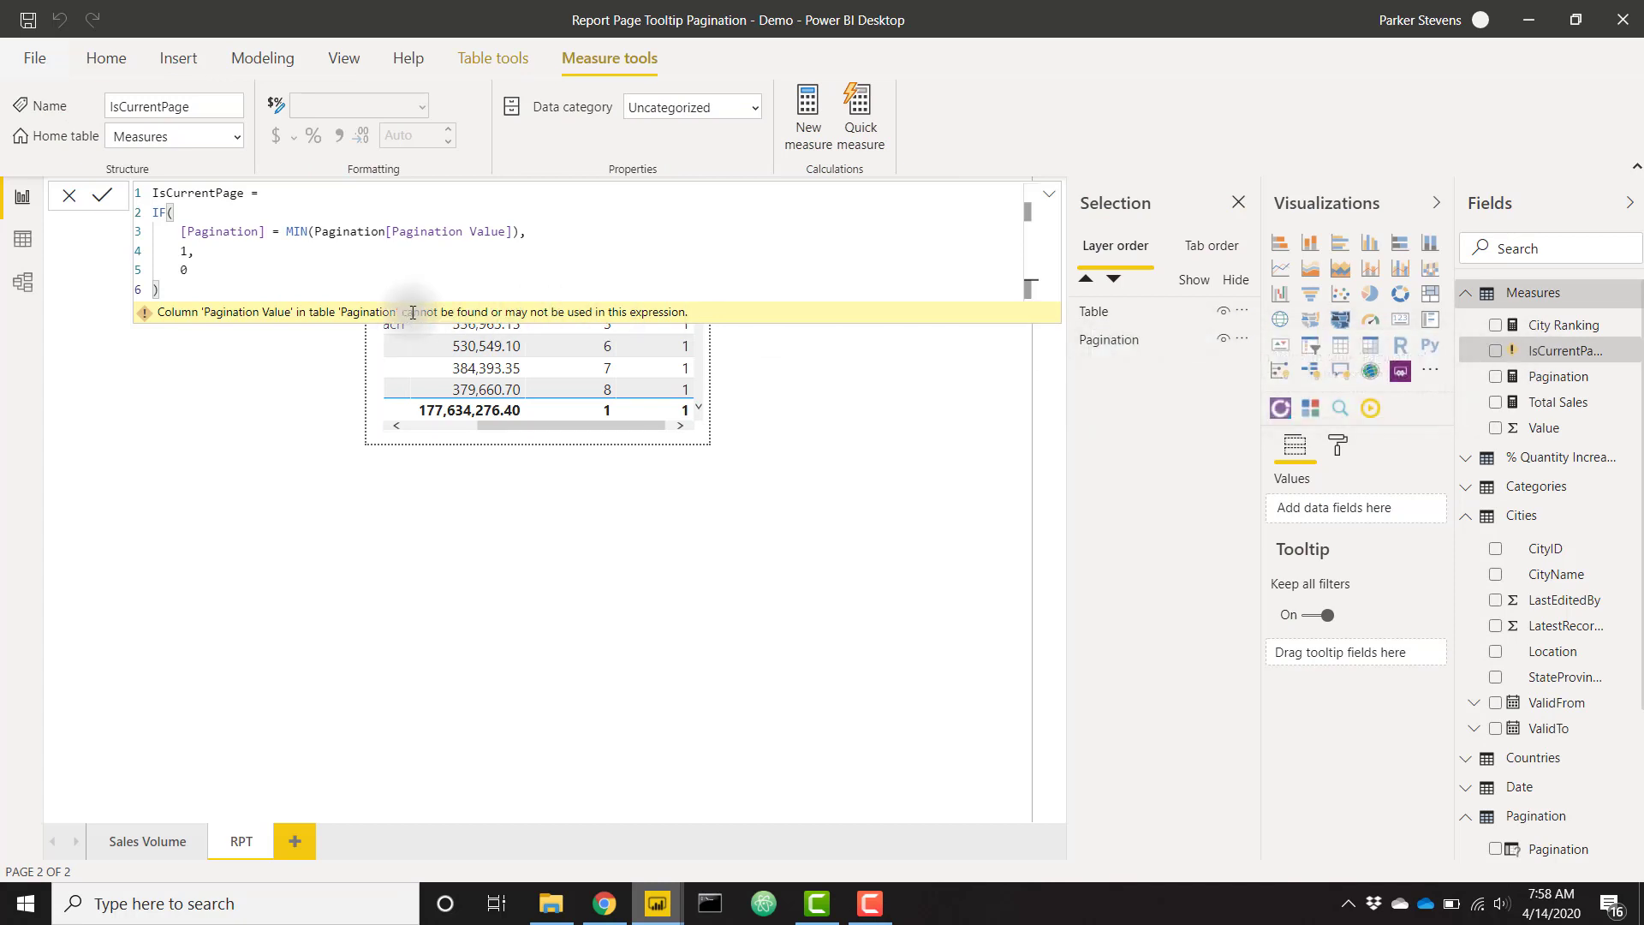
scroll(1504, 676, "down", 4)
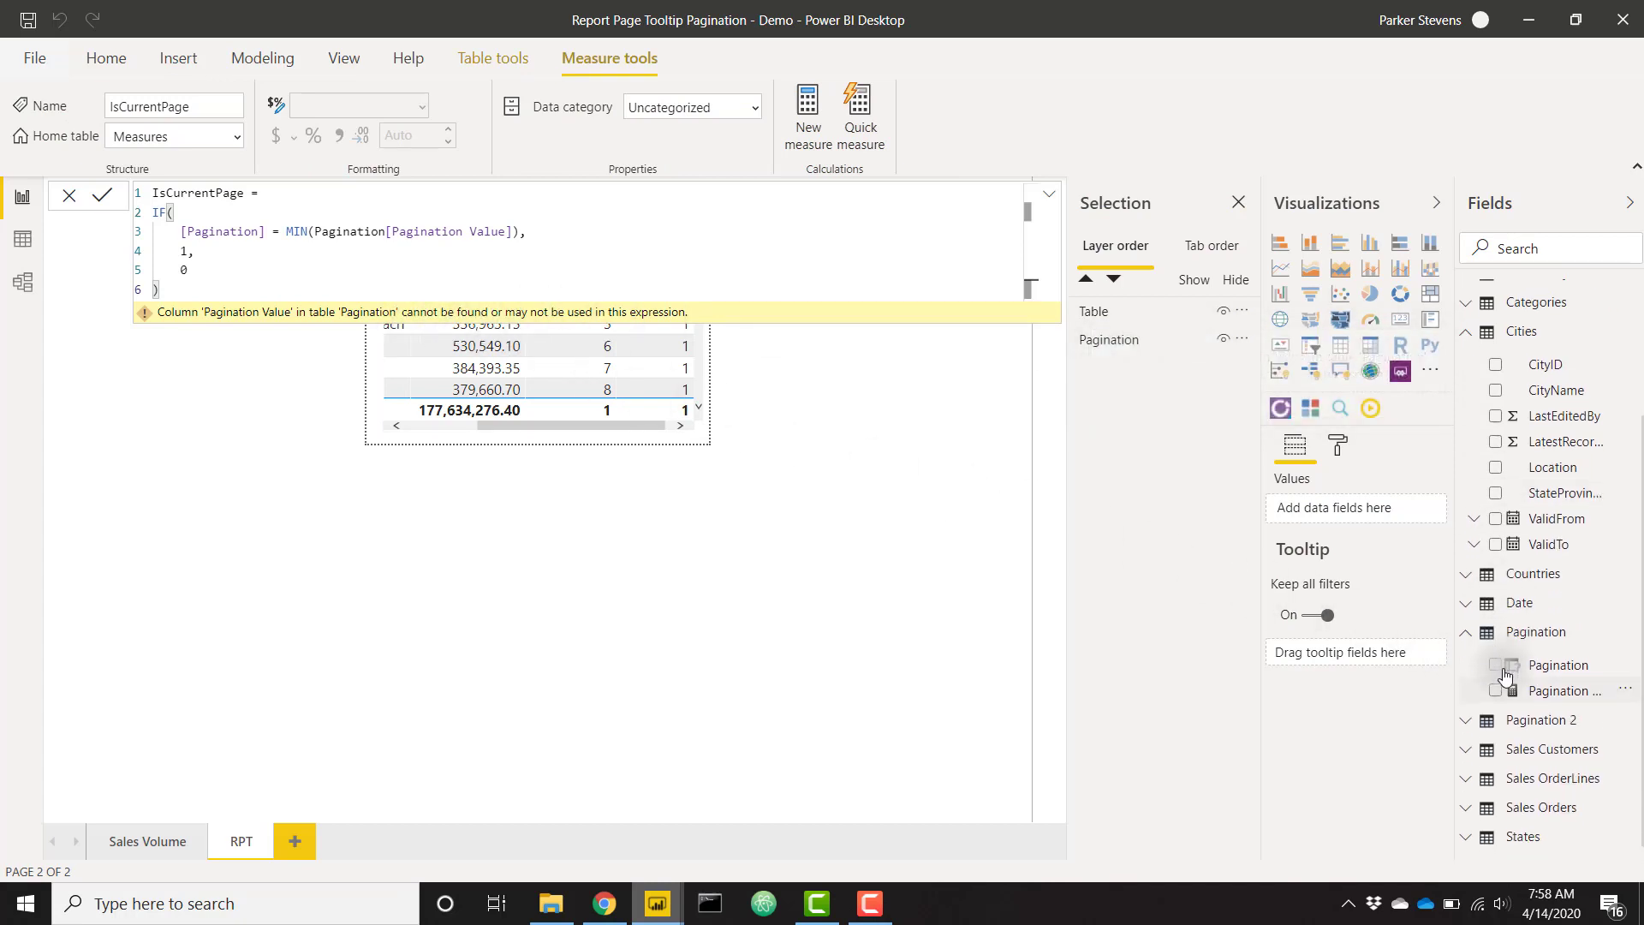
left_click(1556, 666)
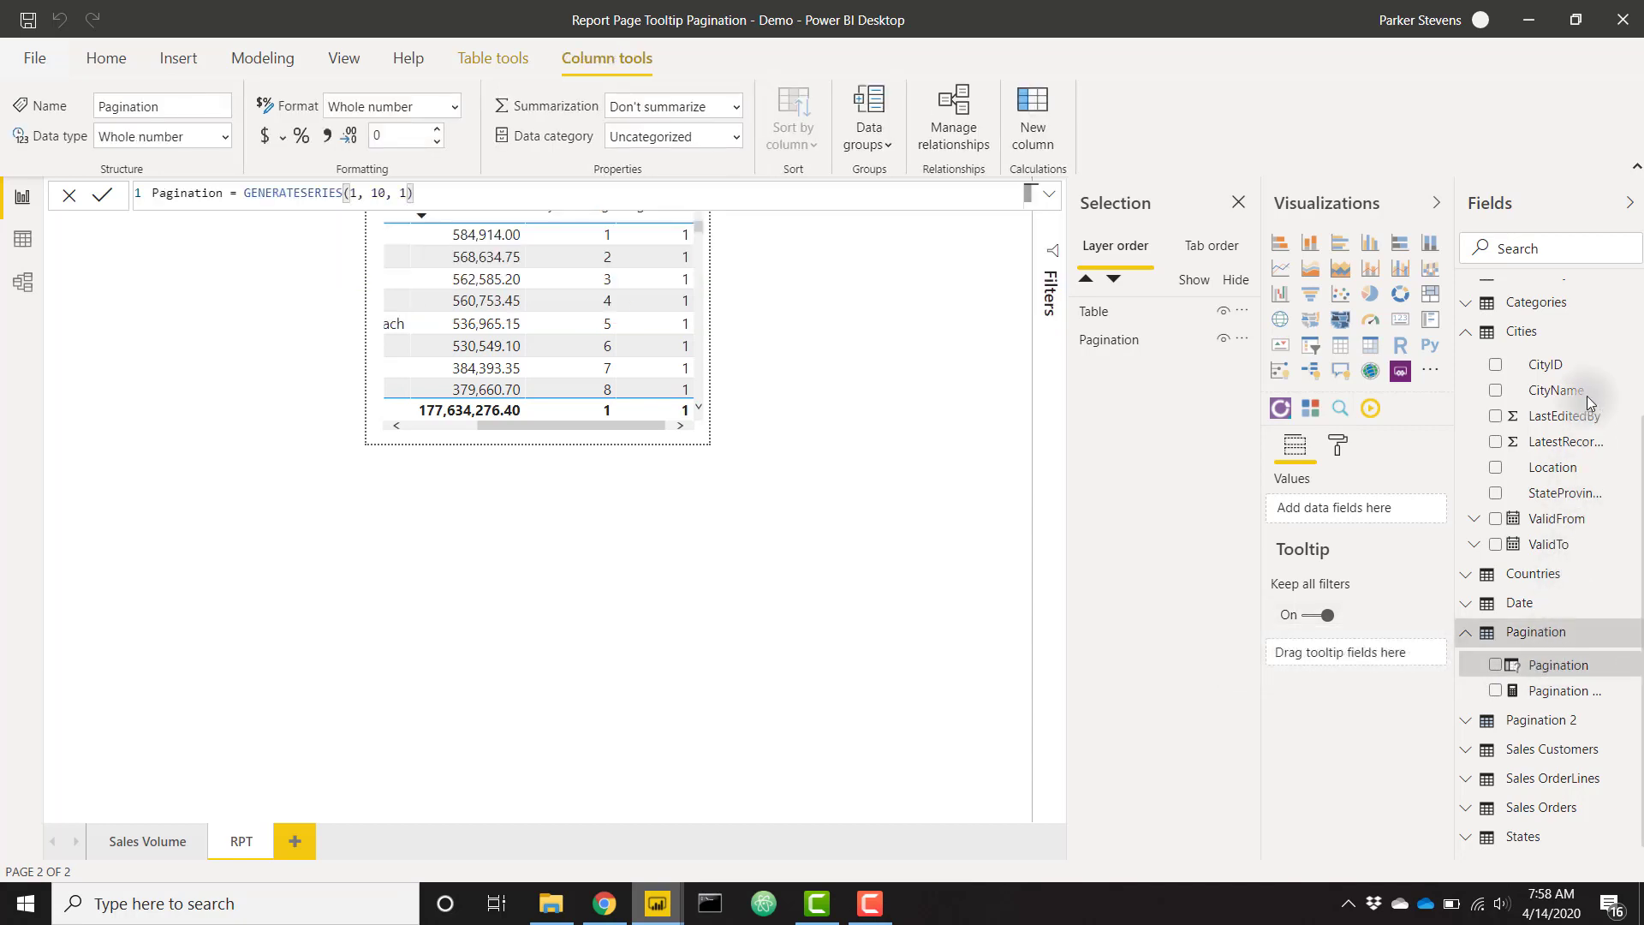
scroll(1588, 402, "up", 3)
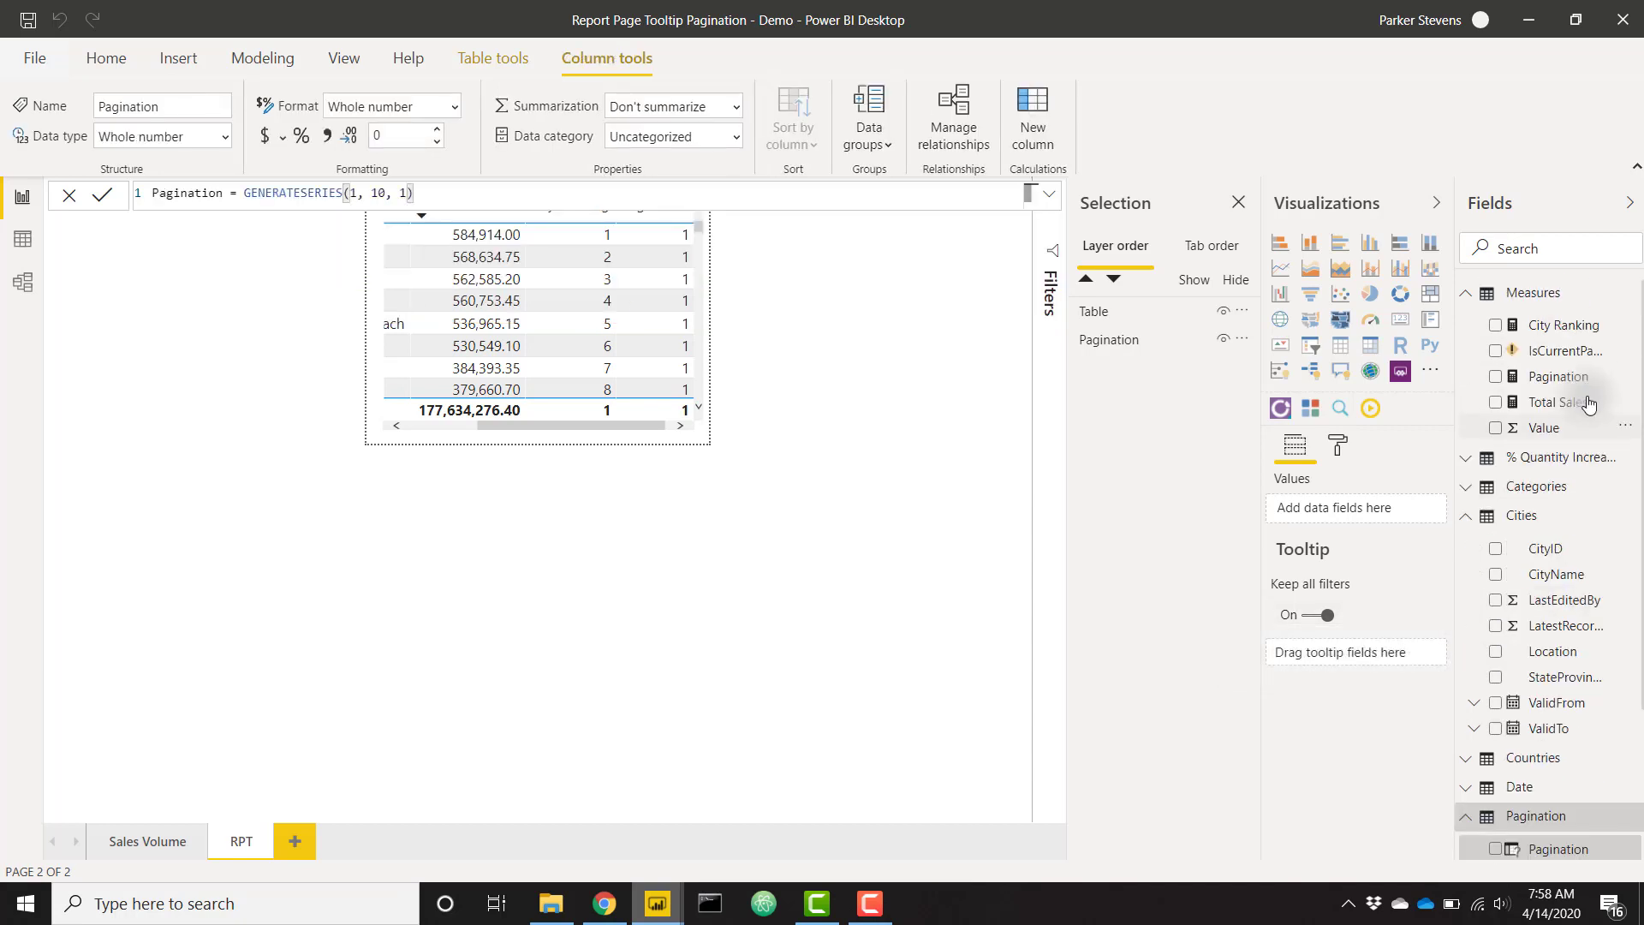
- Edit IsCurrentPage to use MIN(Pagination[Pagination]) and commit the corrected measure
left_click(1556, 351)
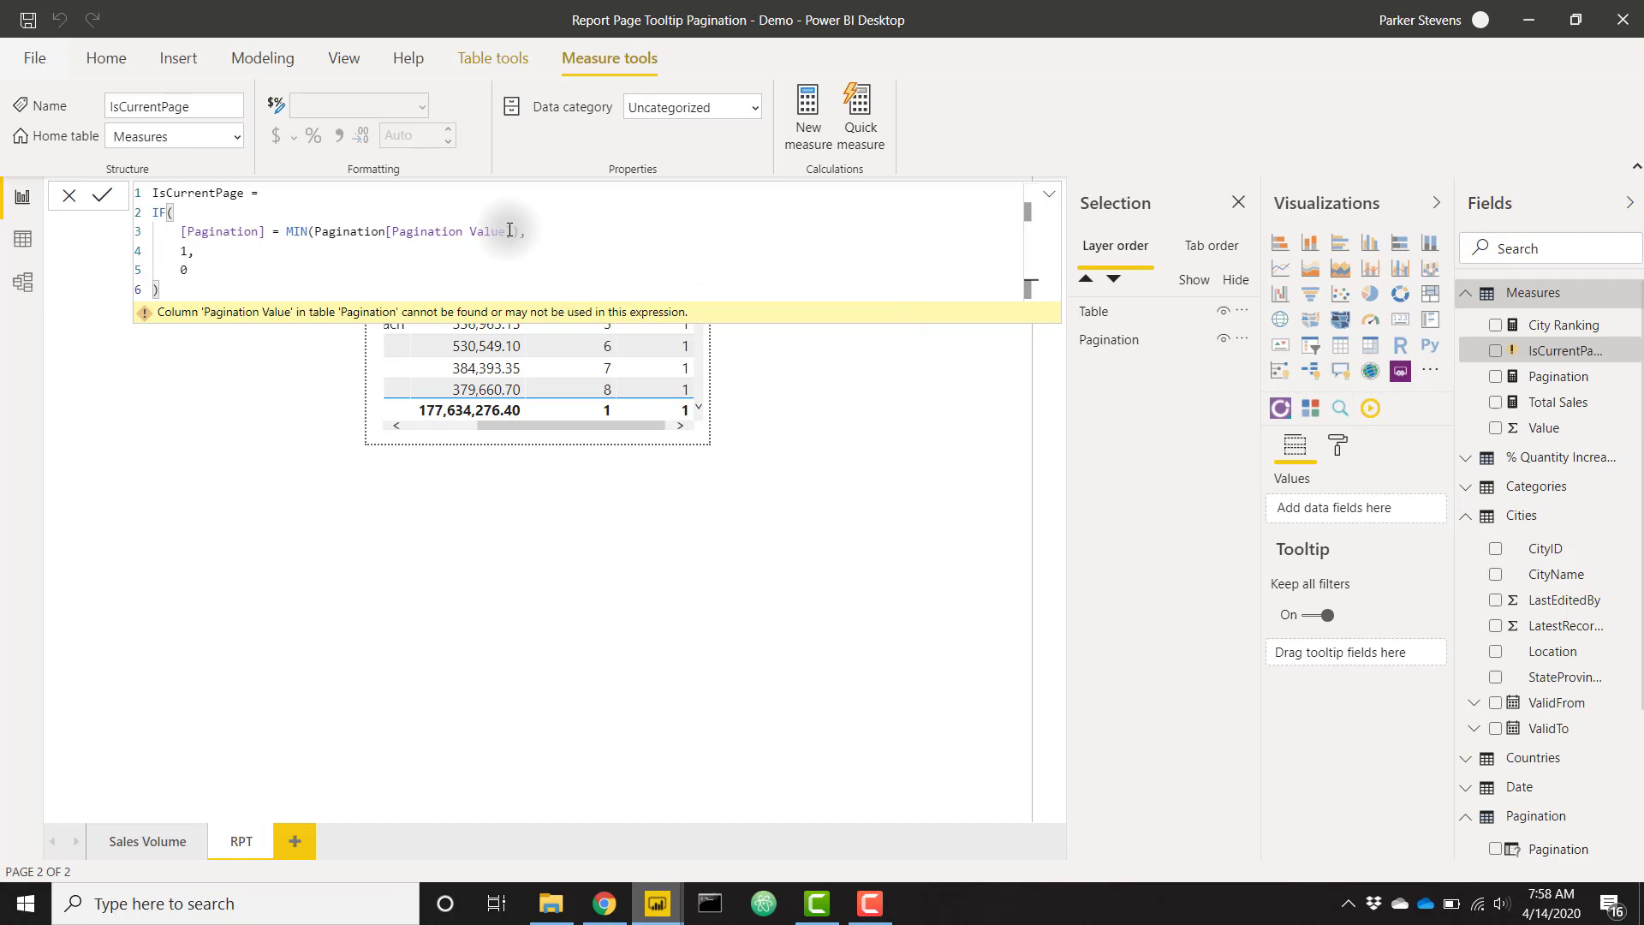
left_click(508, 230)
key("BackSpace")
key("BackSpace")
key("BackSpace")
key("BackSpace")
key("BackSpace")
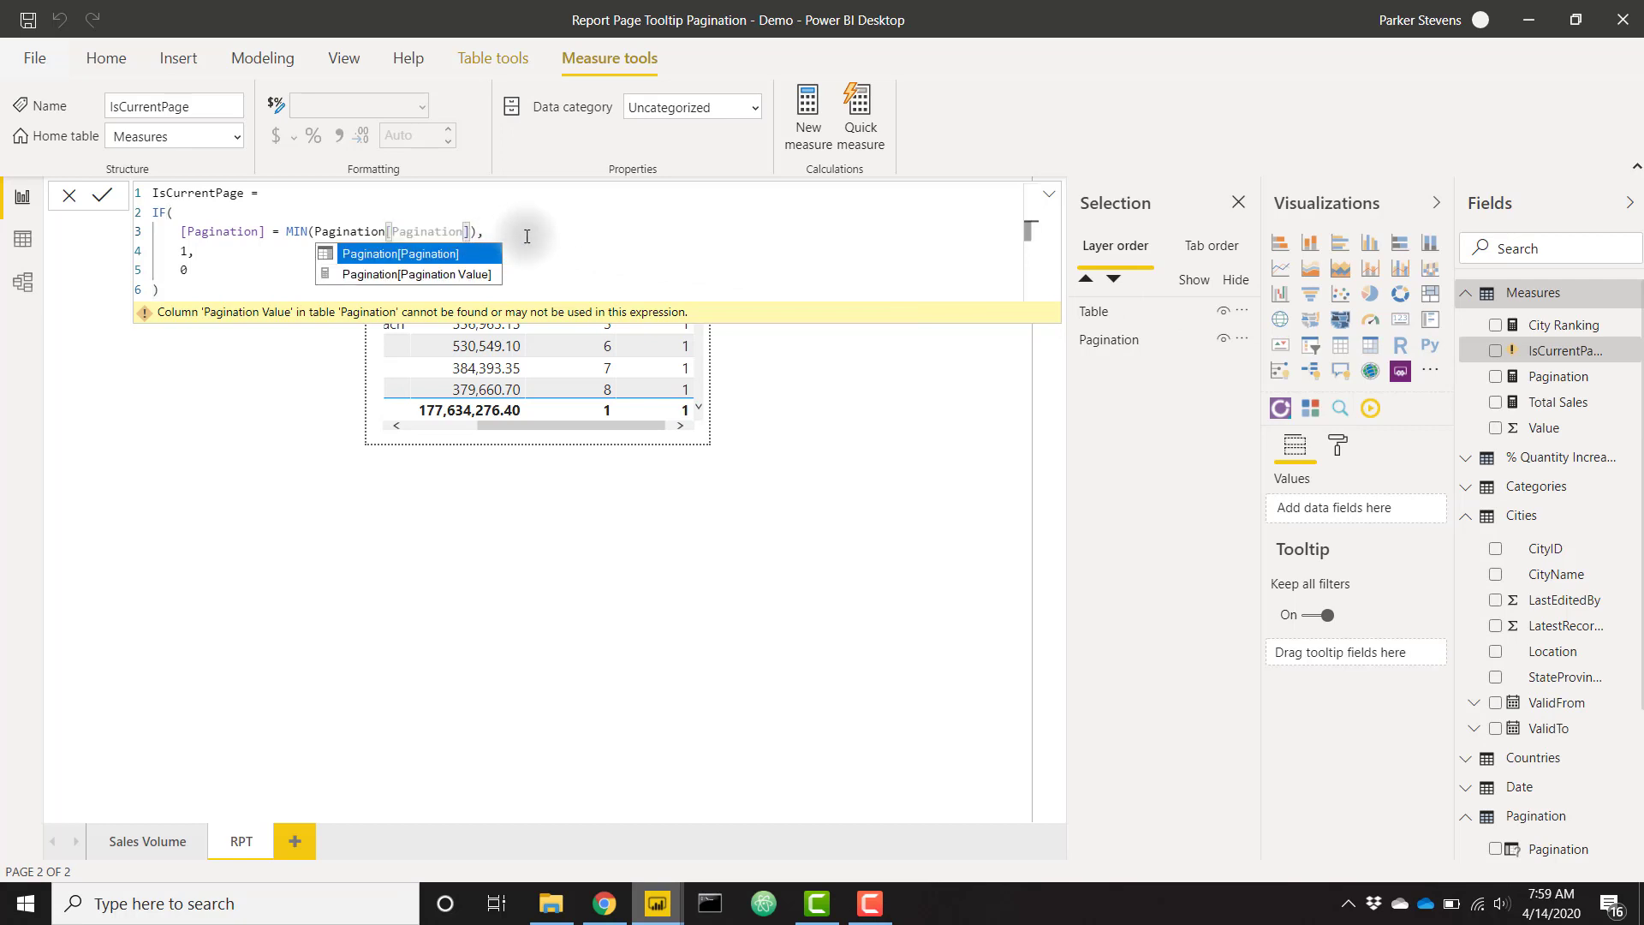
left_click(588, 260)
key("Return")
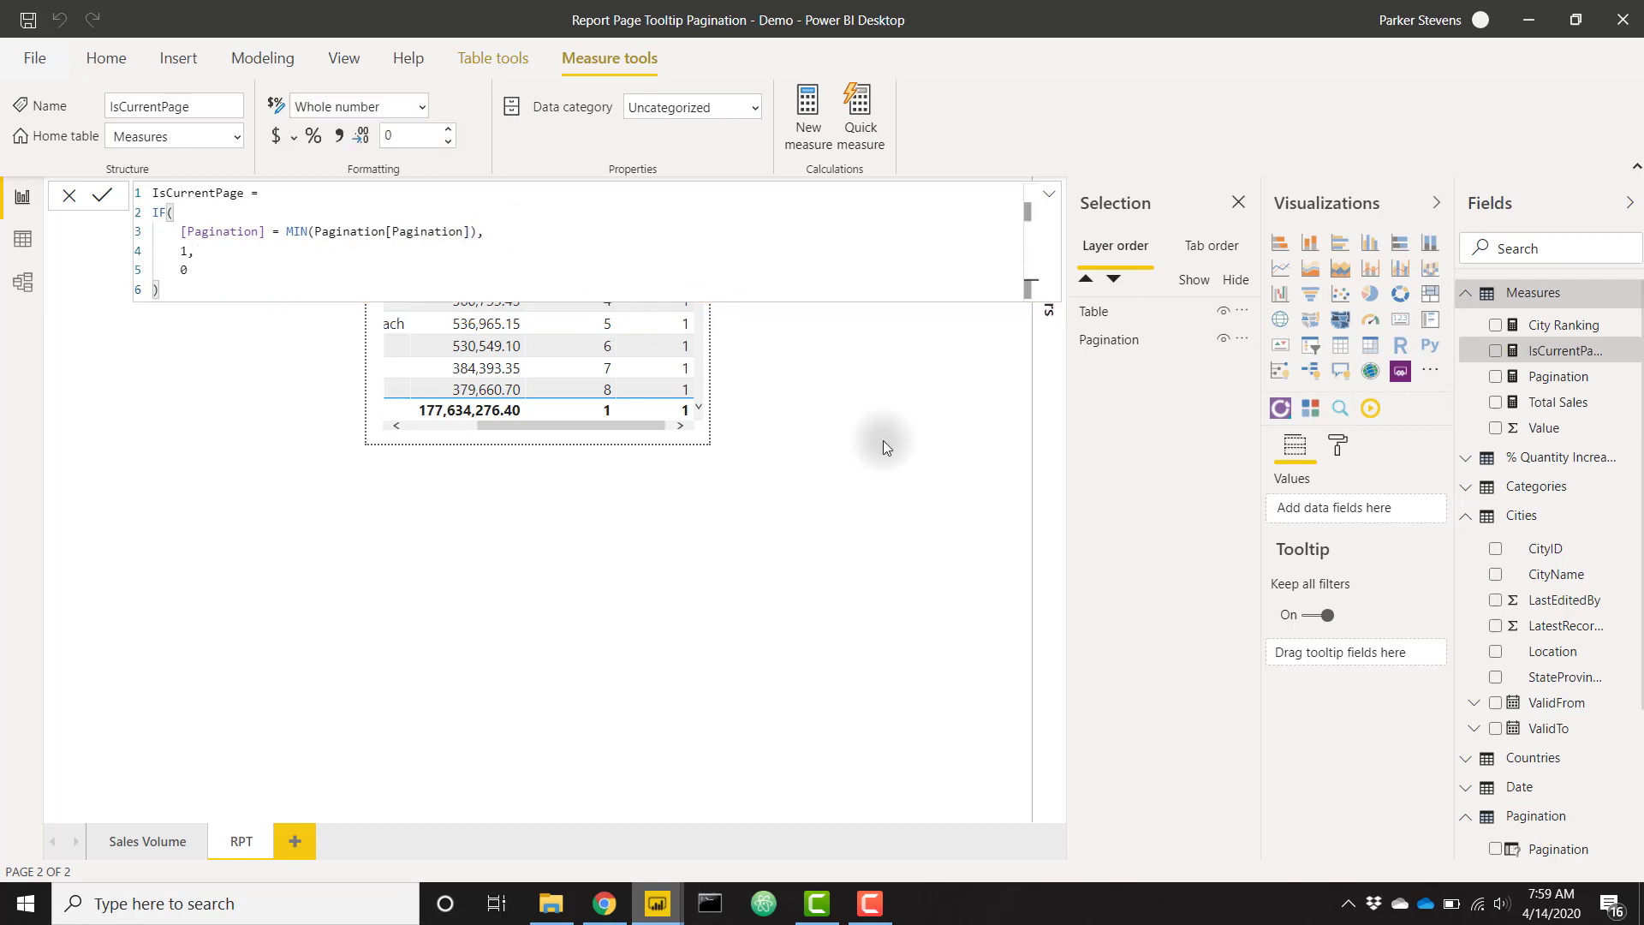
left_click(881, 440)
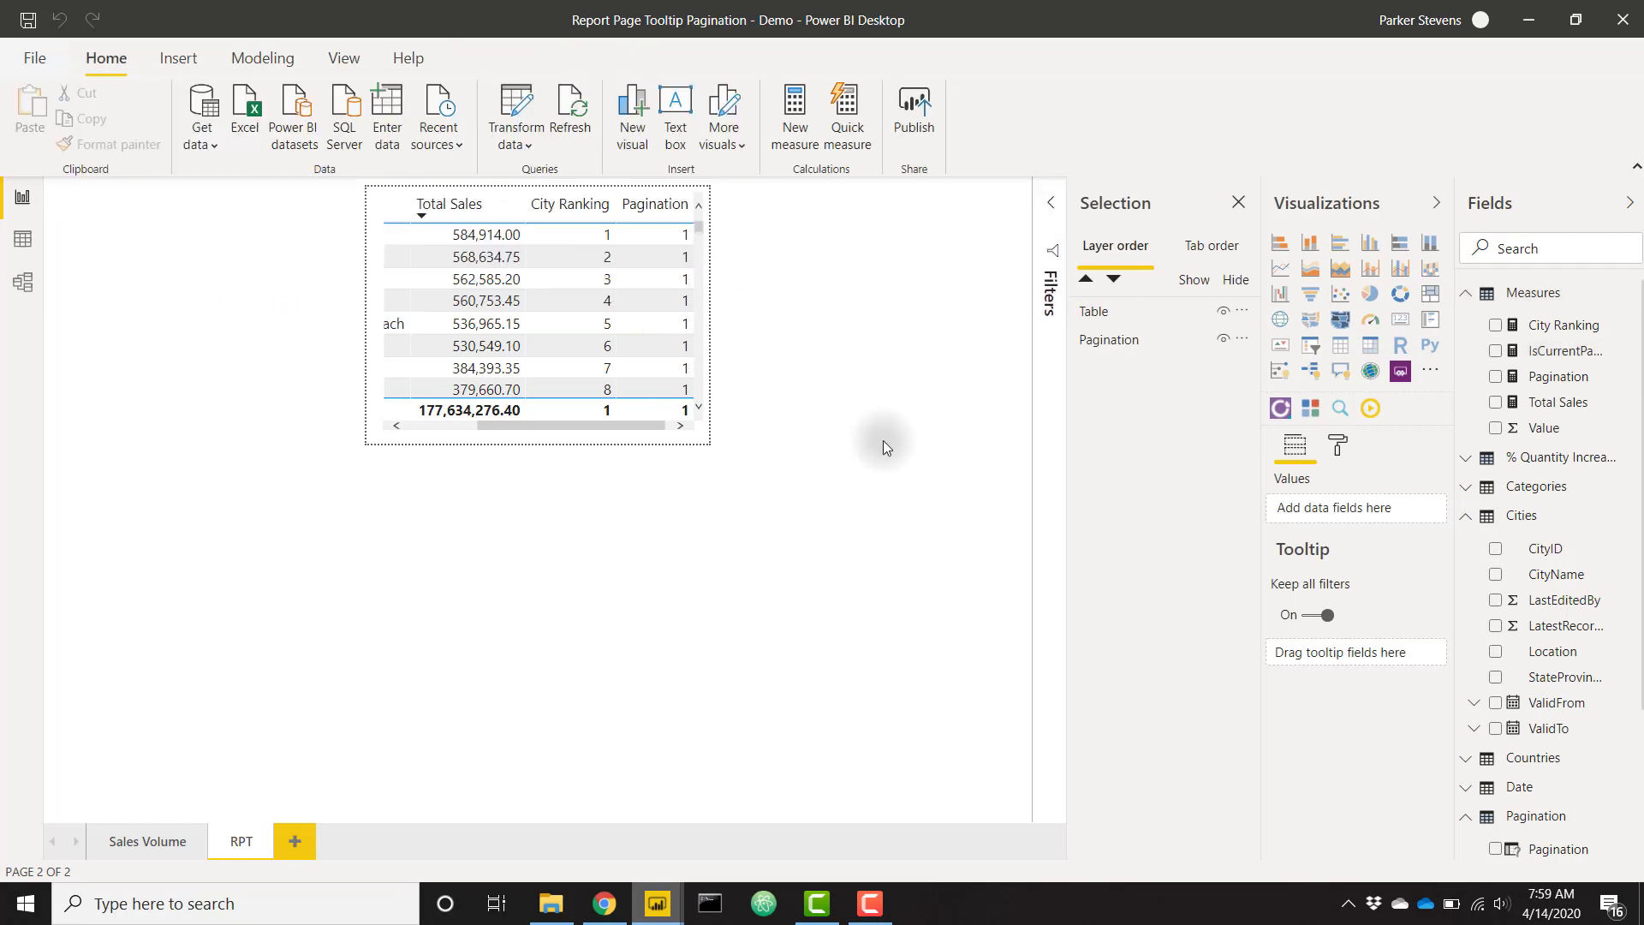
- Add a visual-level filter IsCurrentPage is 1 to the city sales table
left_click(1051, 209)
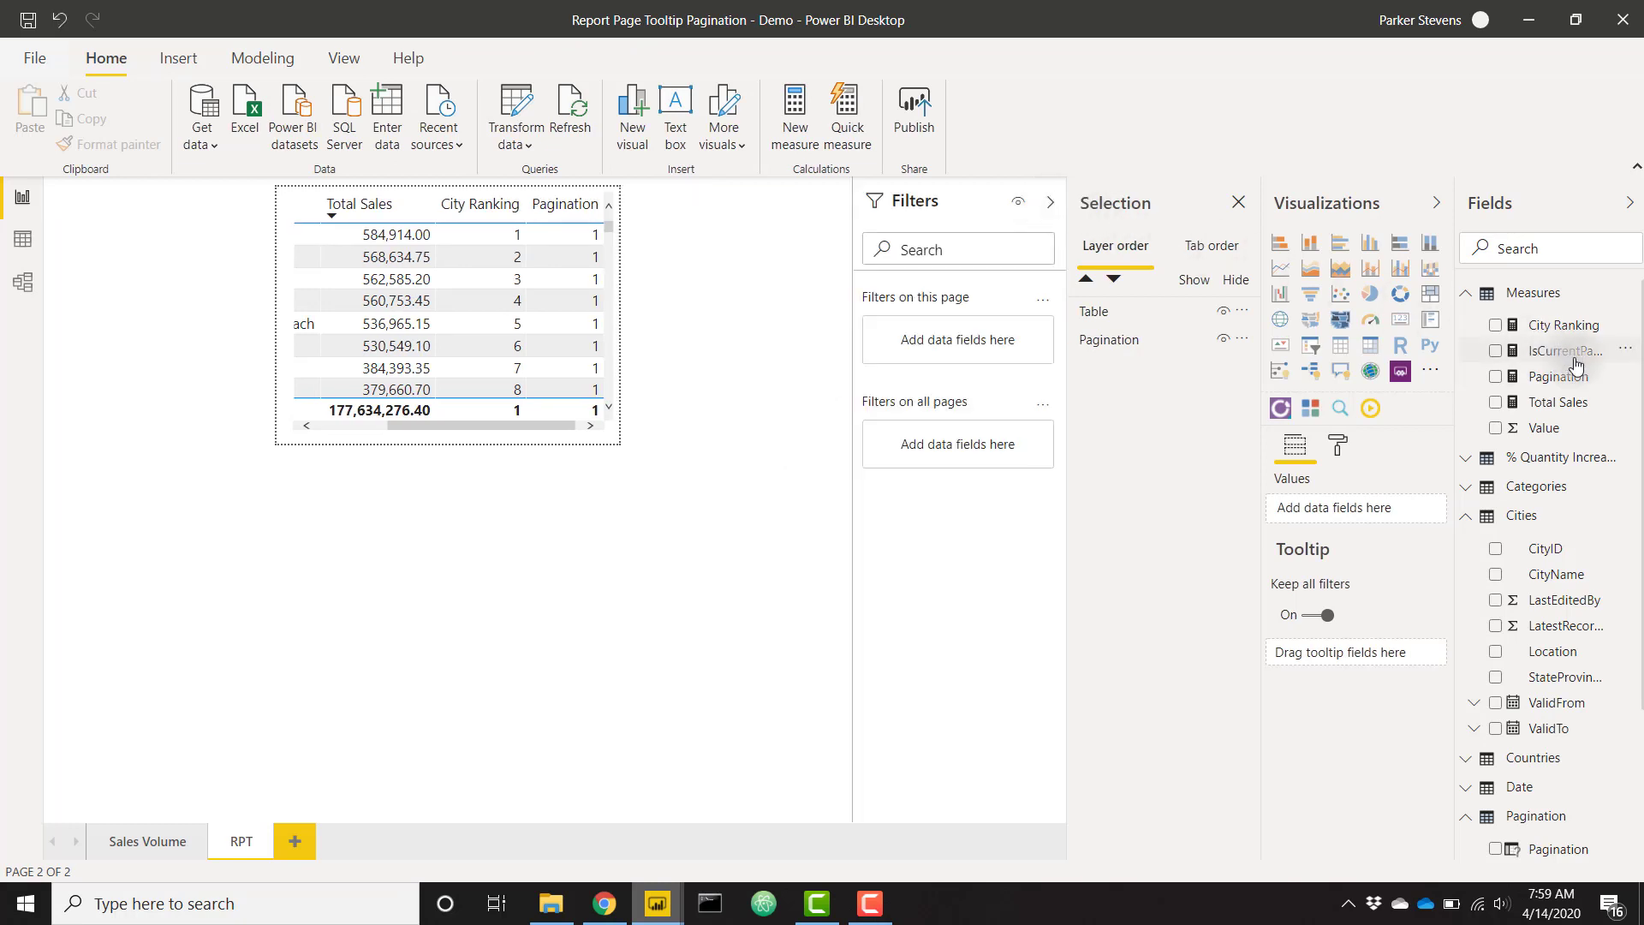
left_click_drag(1575, 364, 984, 580)
left_click(601, 426)
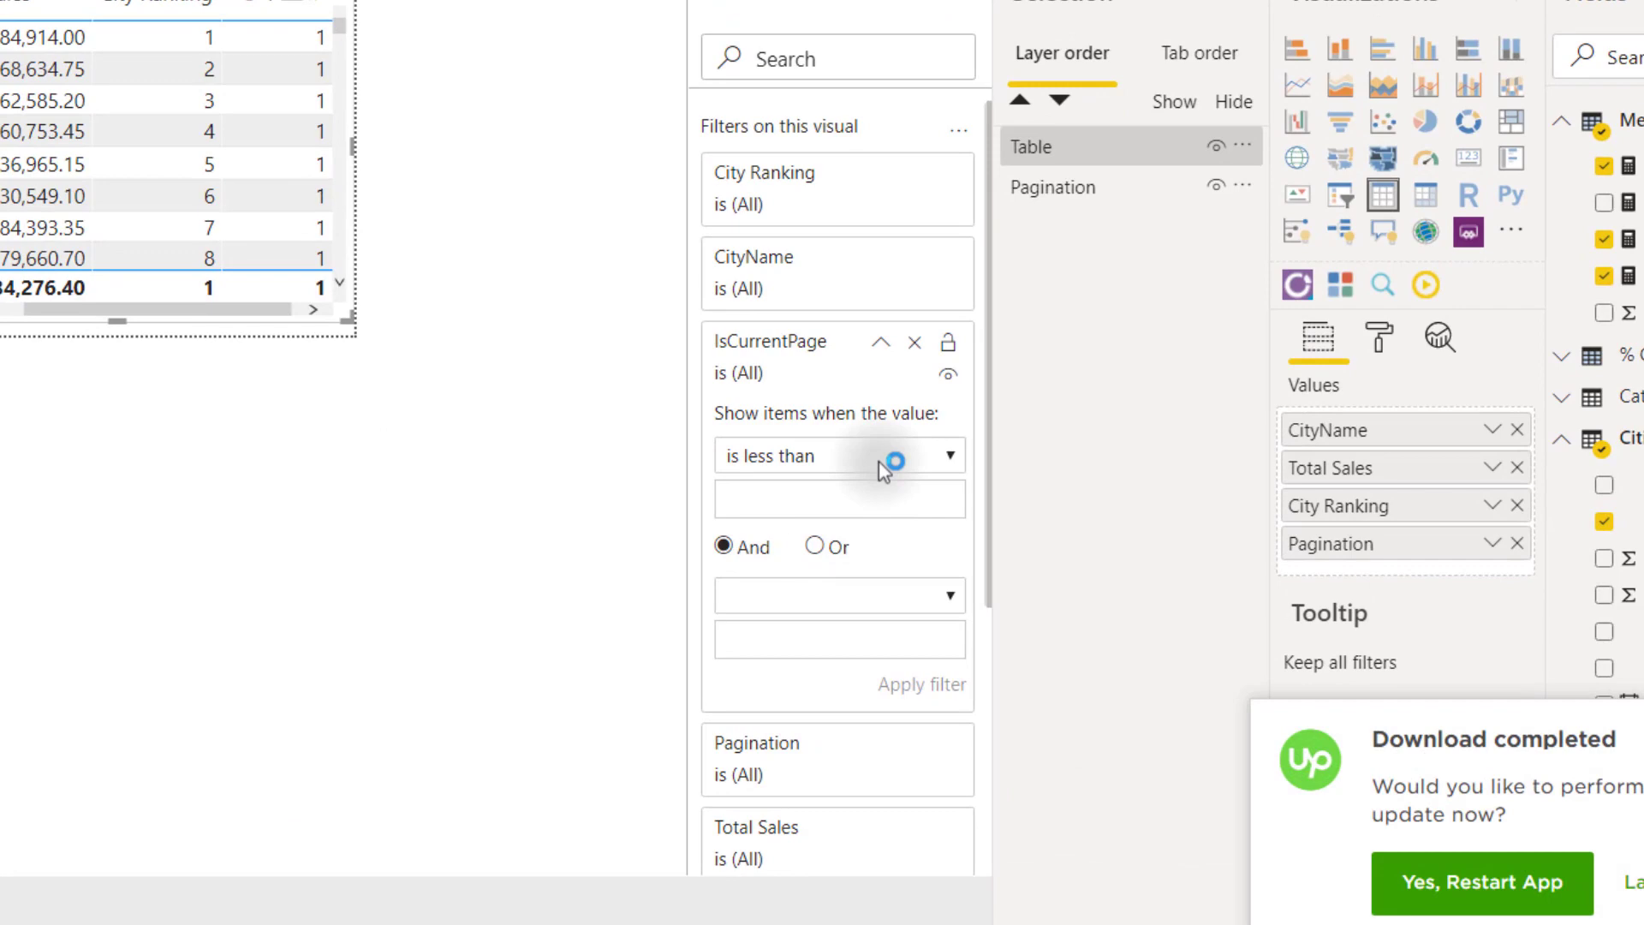
left_click(879, 460)
left_click(823, 585)
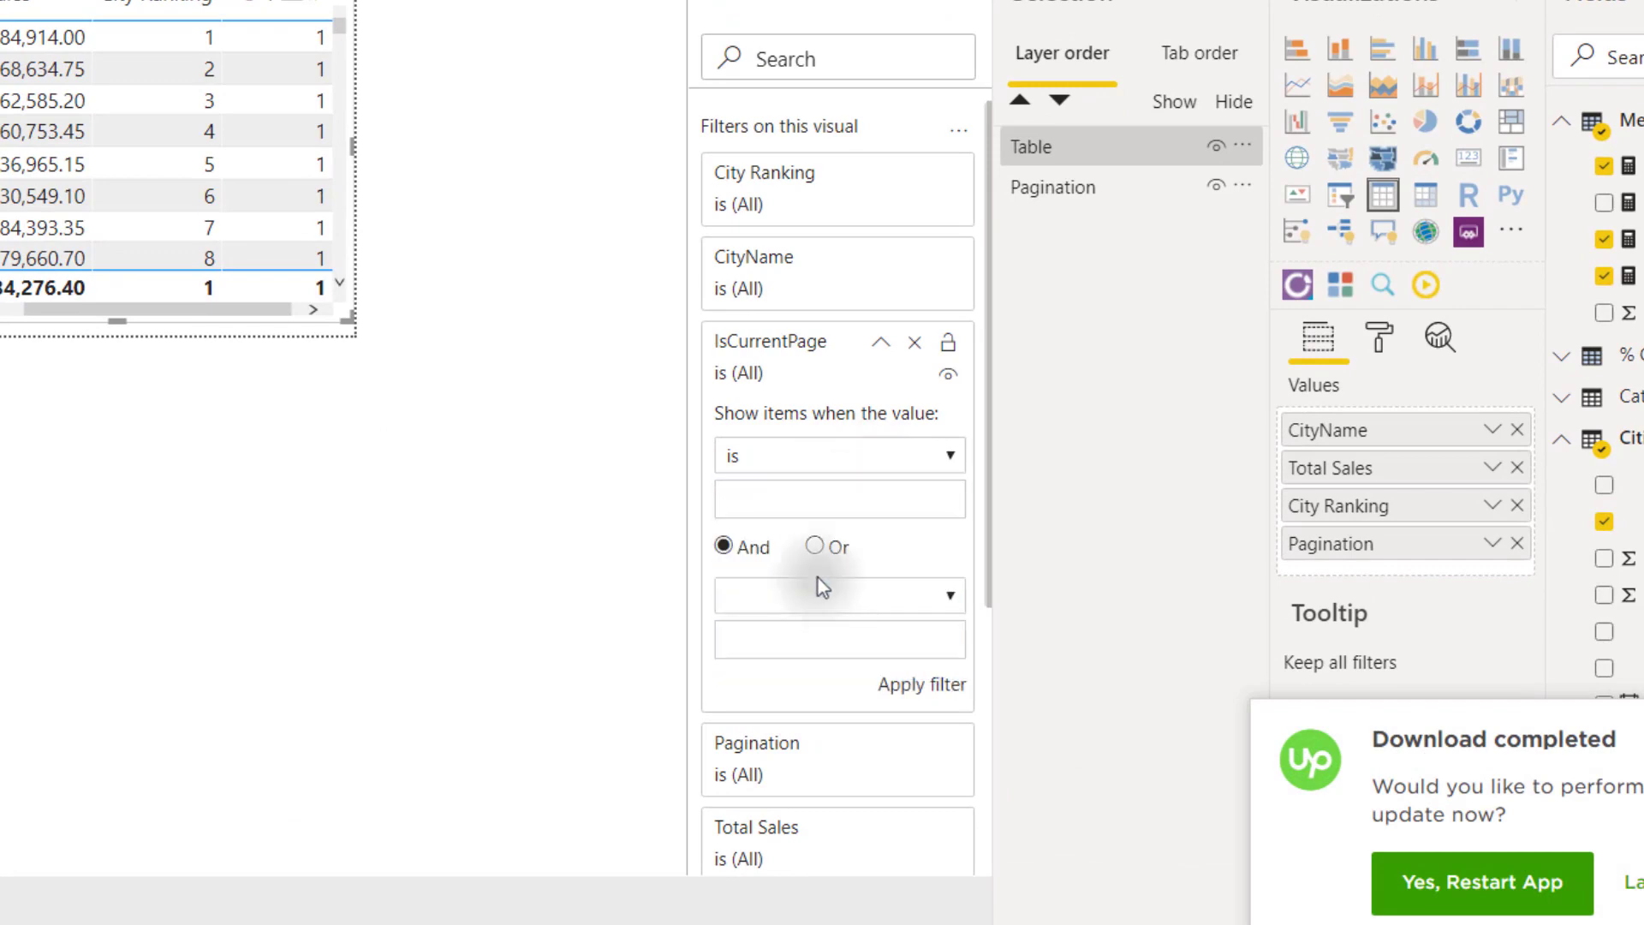
type("1")
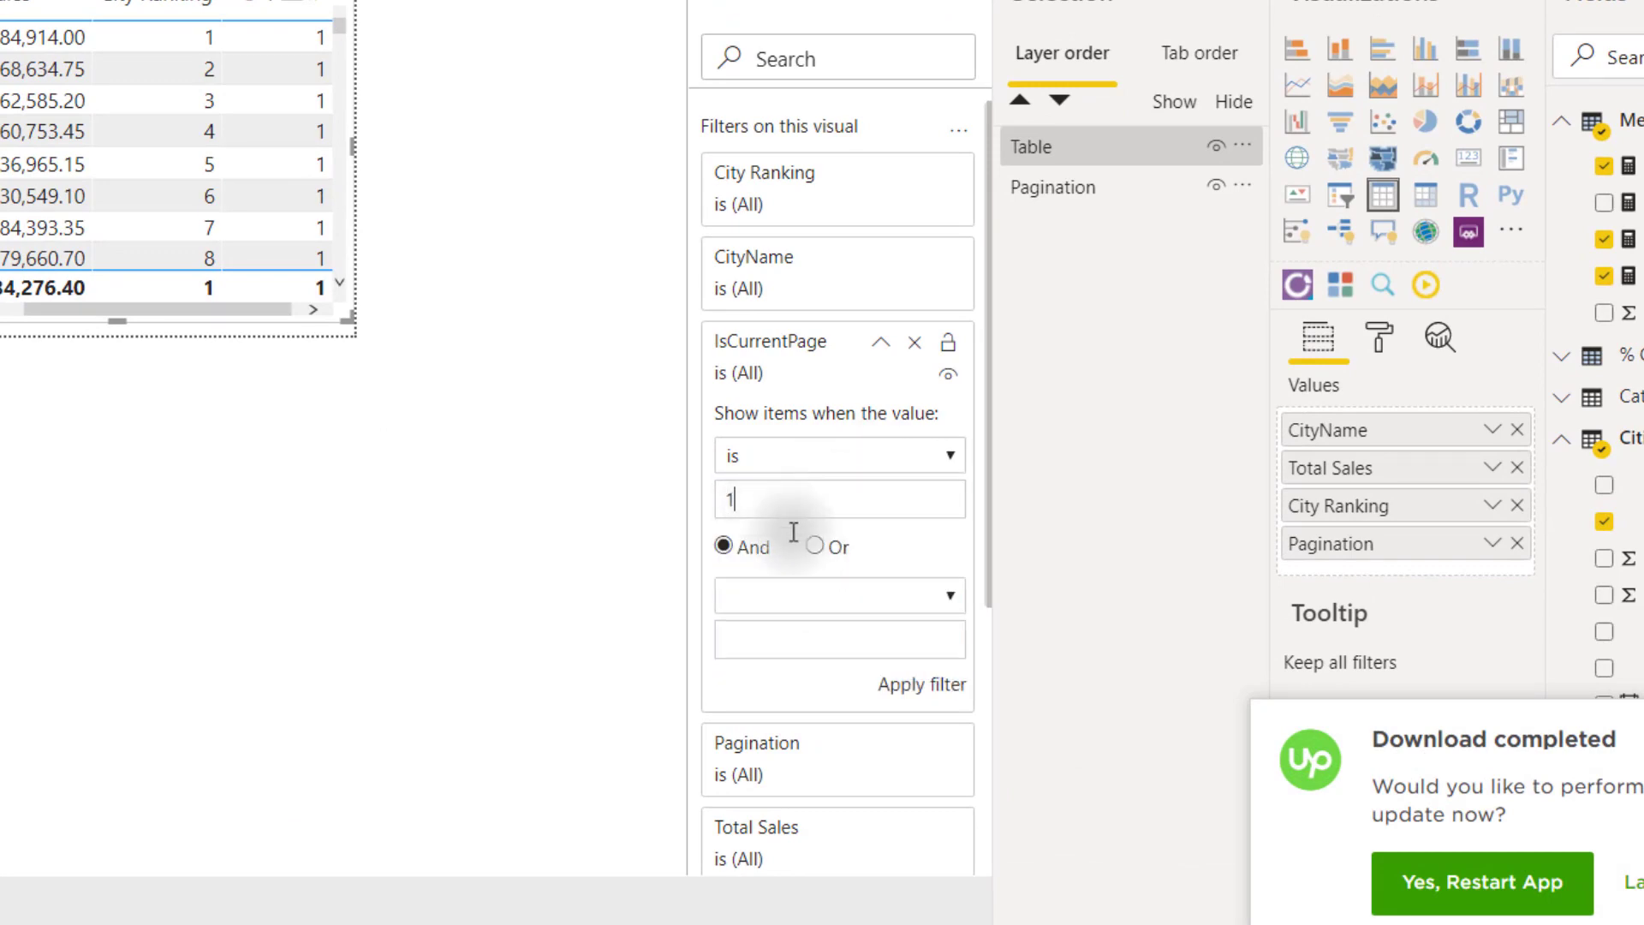
left_click(921, 684)
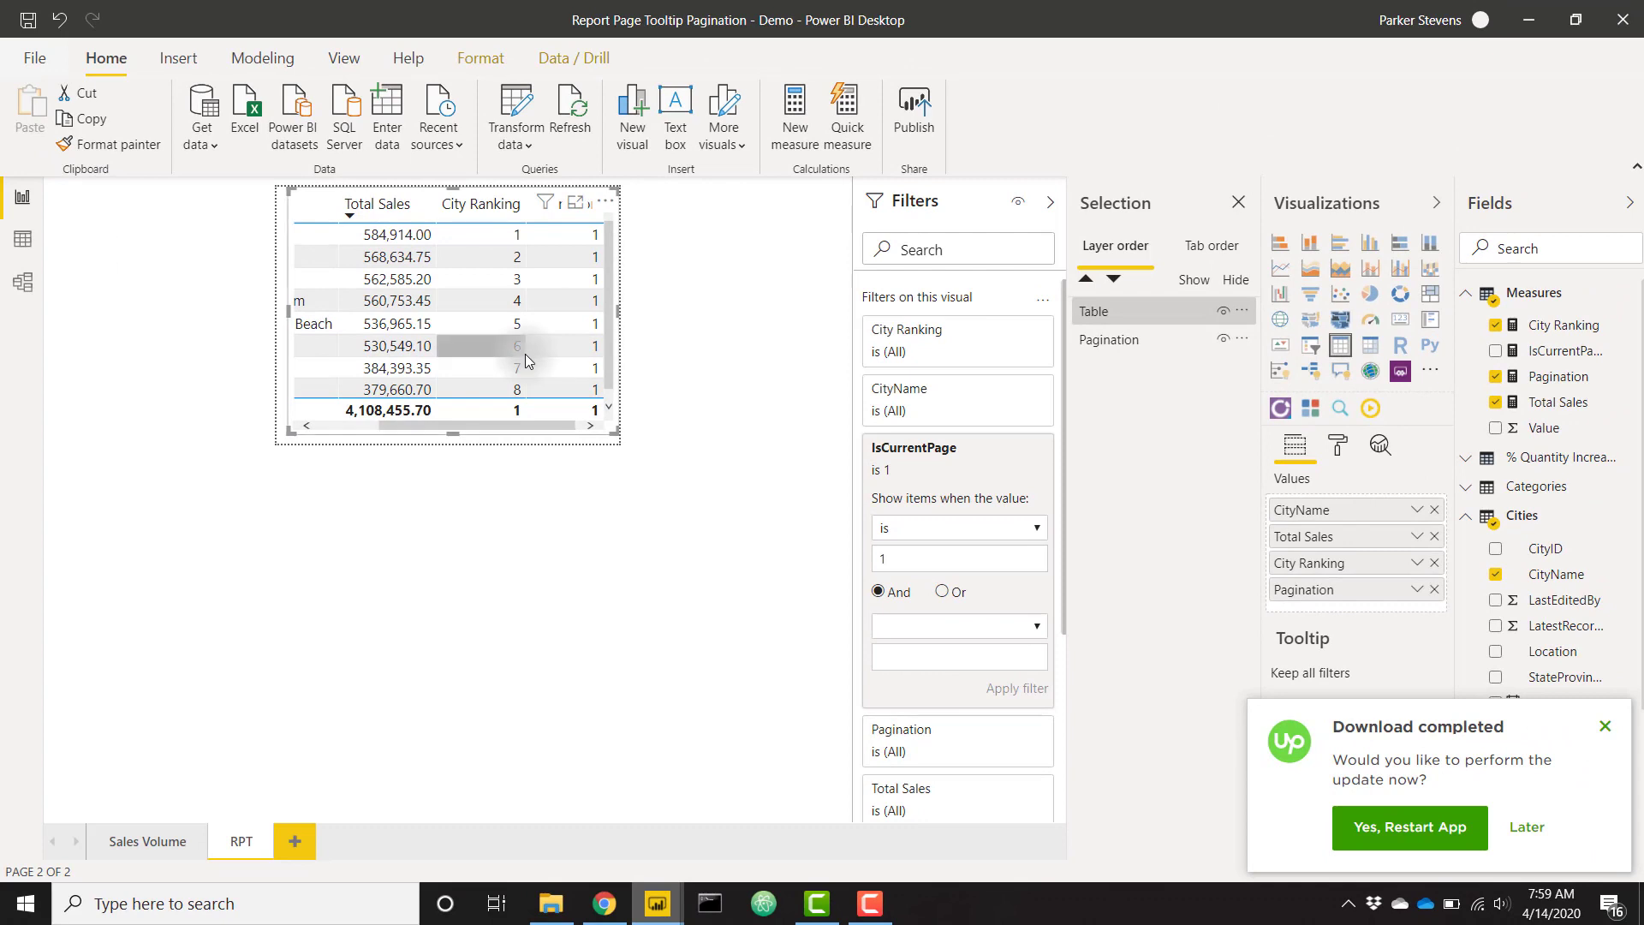
scroll(458, 324, "left", 2)
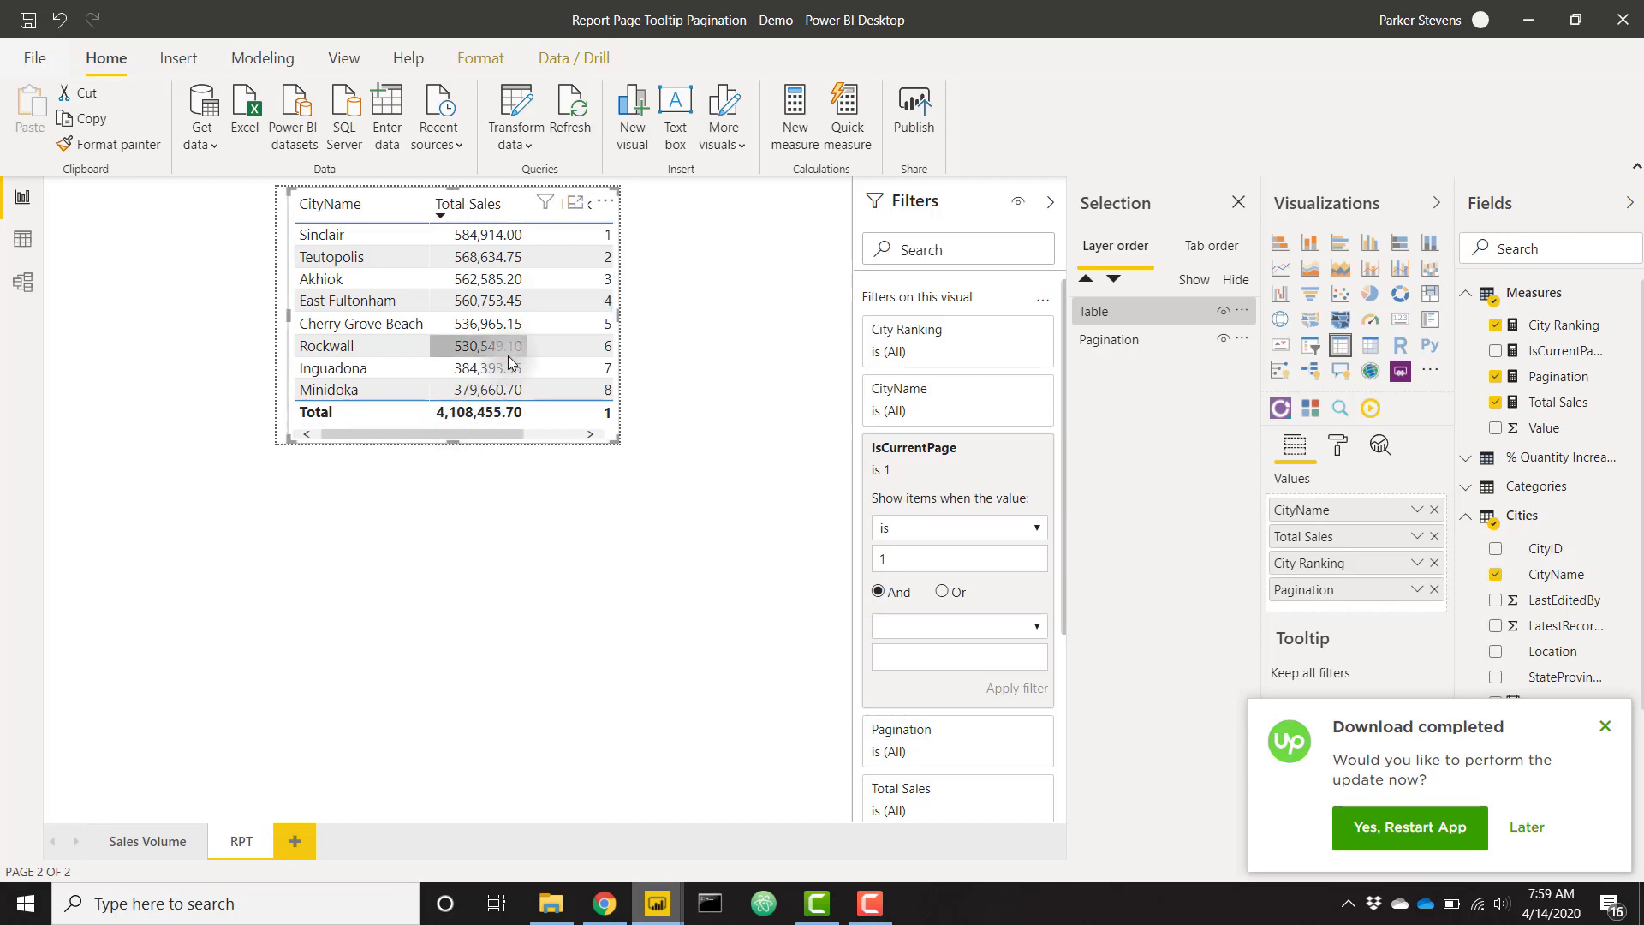
scroll(507, 356, "right", 2)
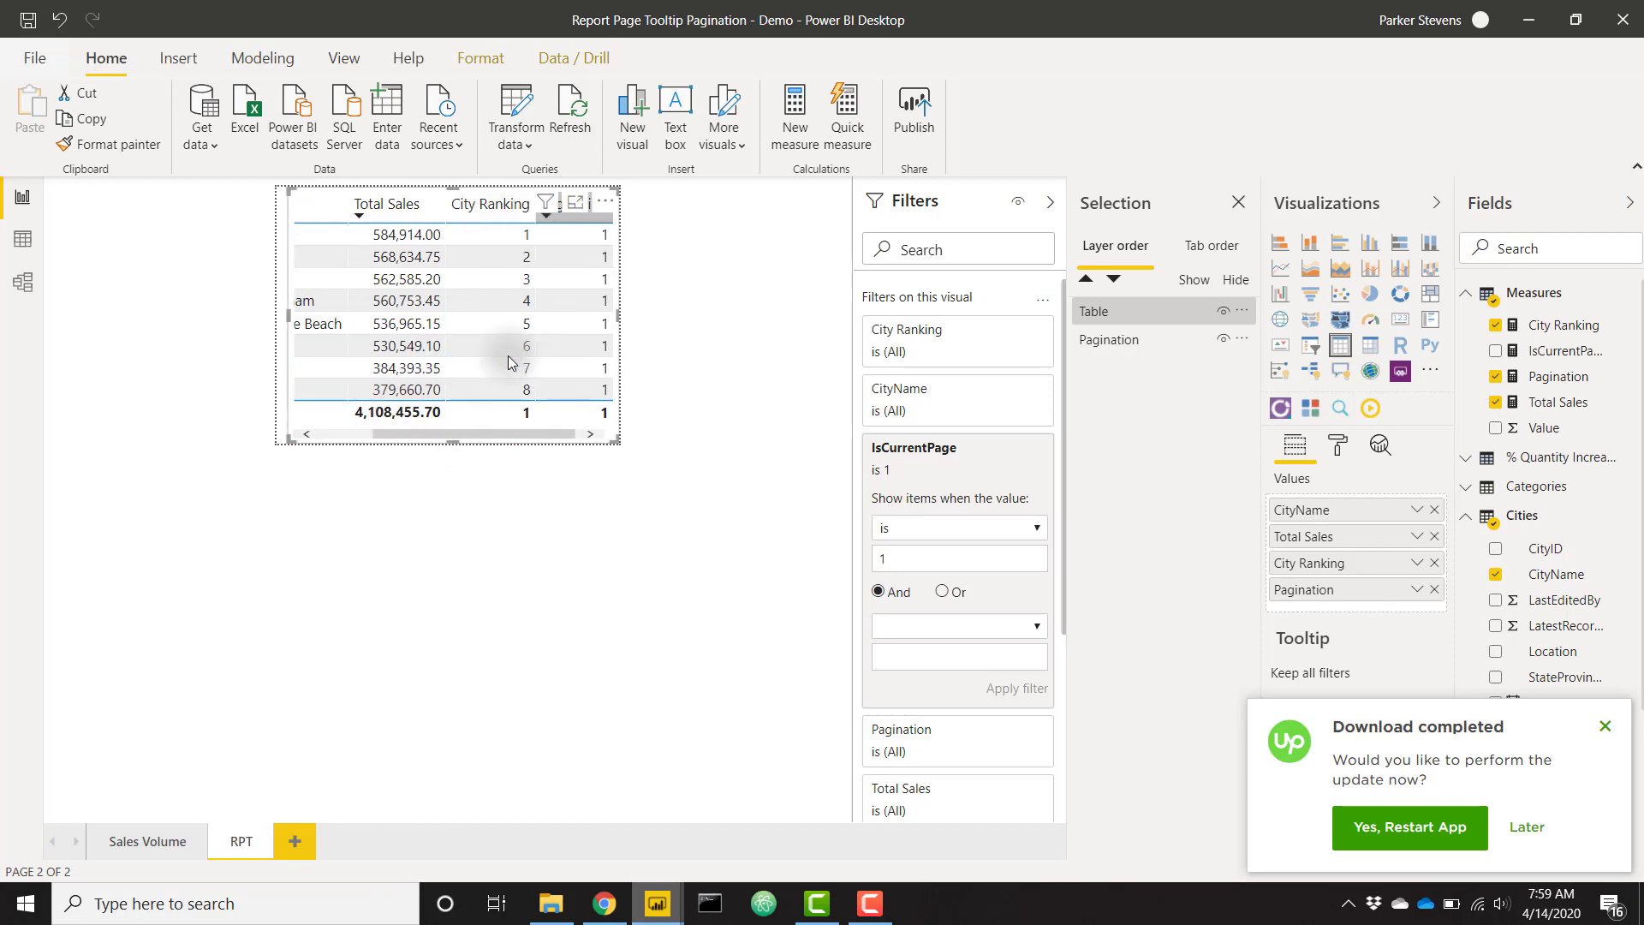
- Remove City Ranking and Pagination from the table, then play and stop the Pagination axis
left_click(1435, 564)
left_click(1434, 563)
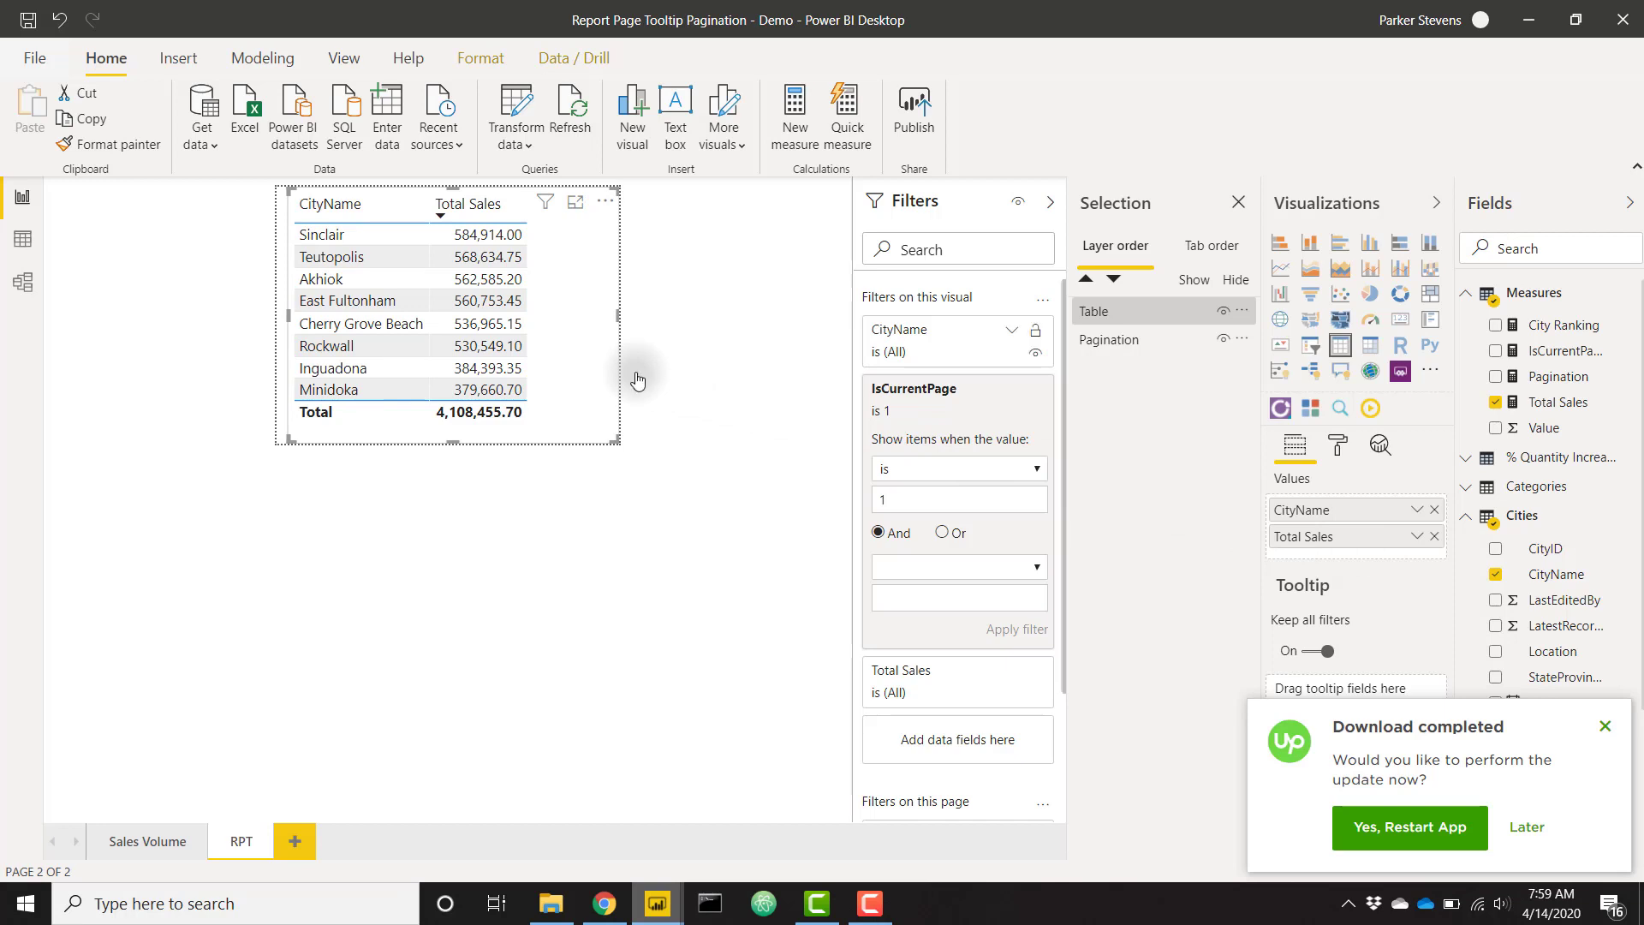
left_click(1118, 343)
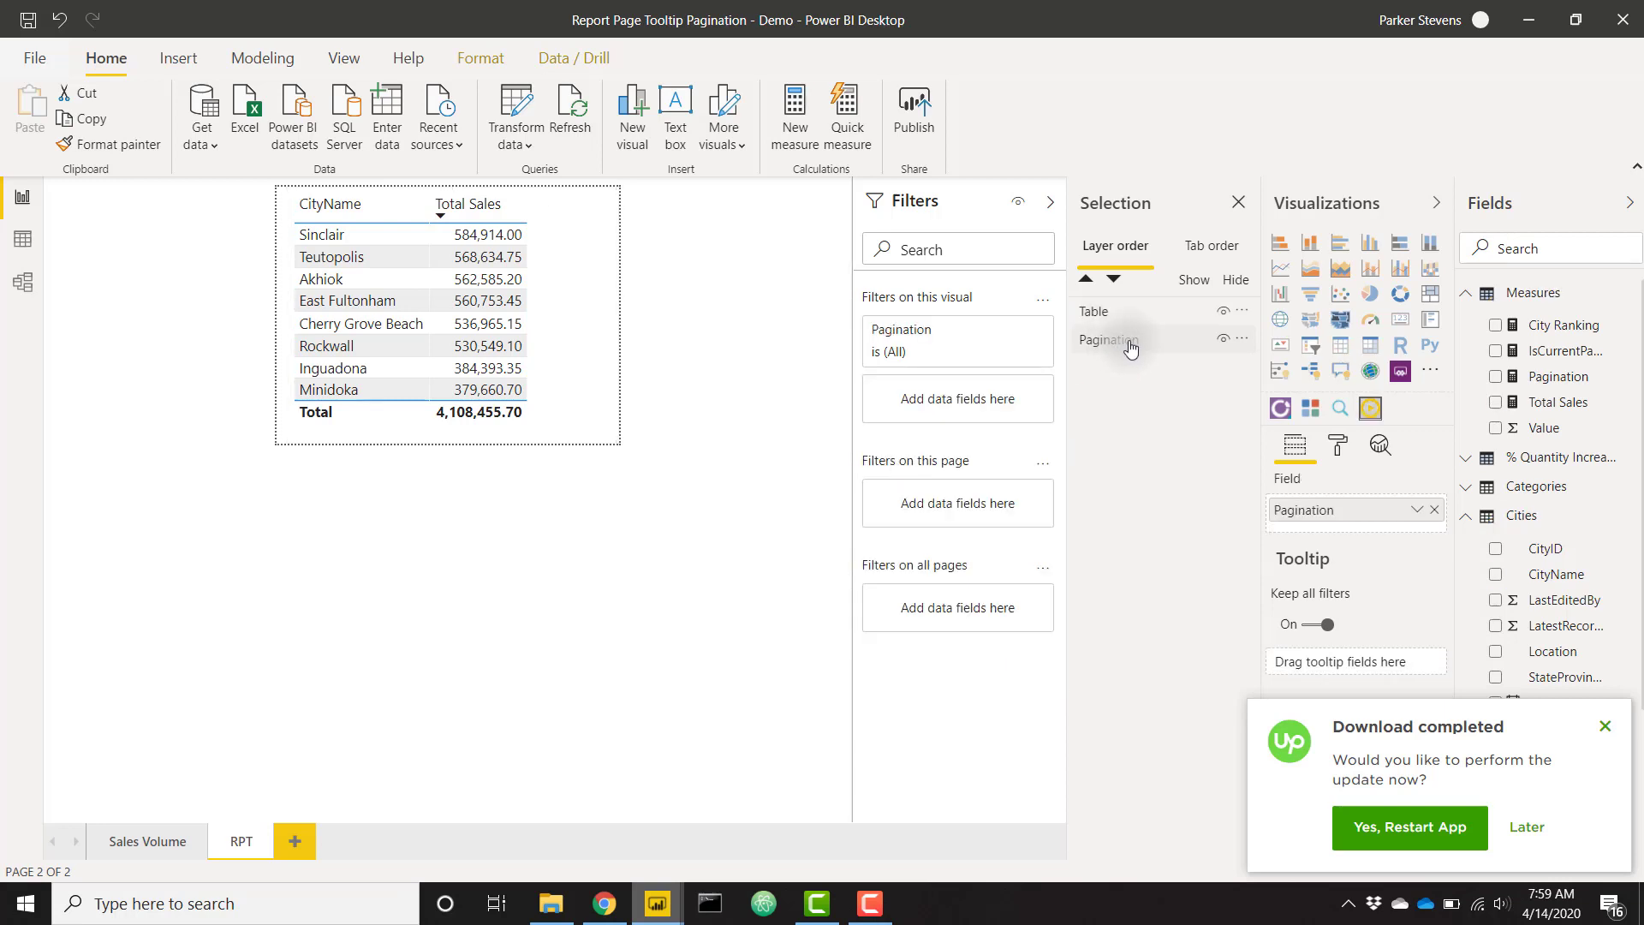
left_click(1130, 345, "ctrl")
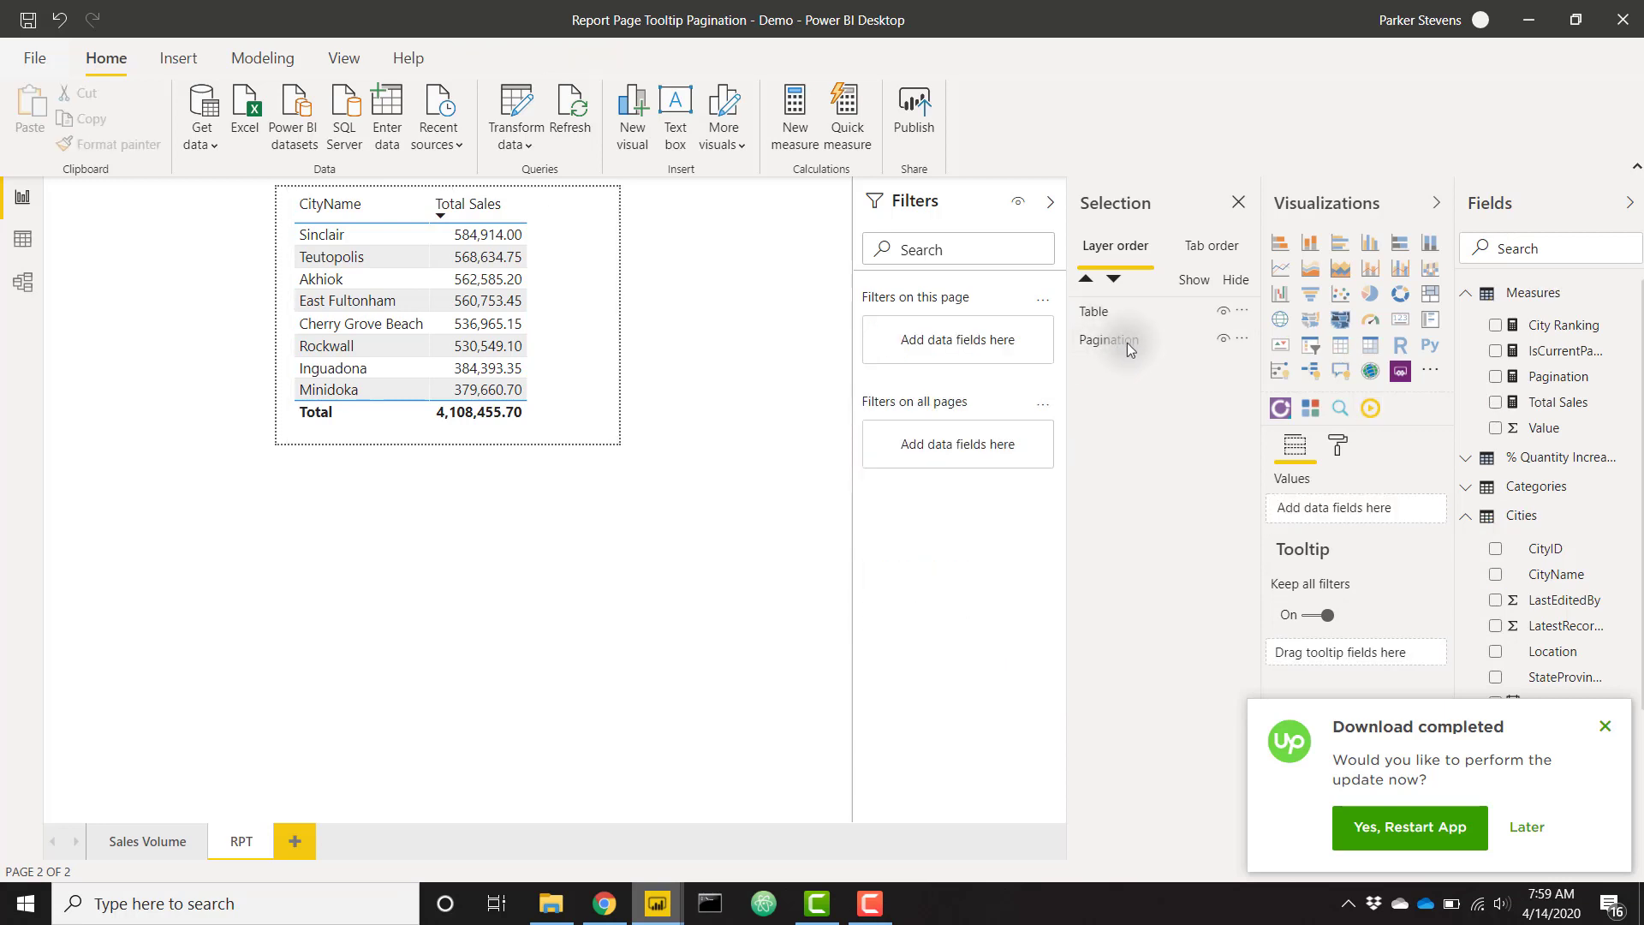
left_click(1124, 351)
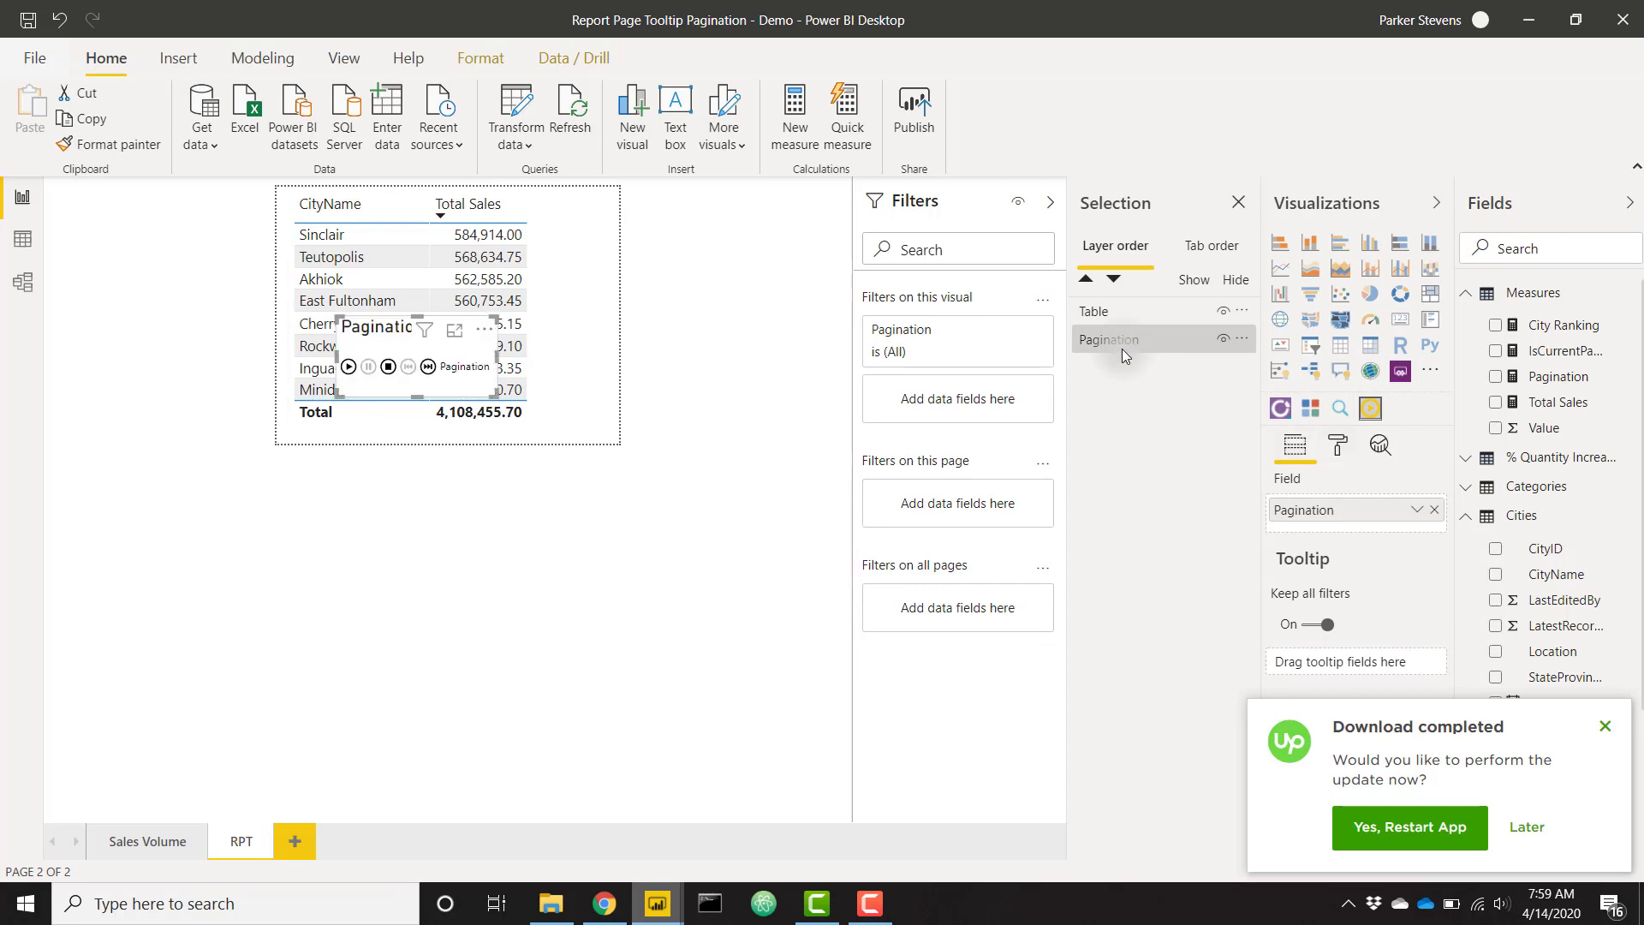
left_click(348, 368)
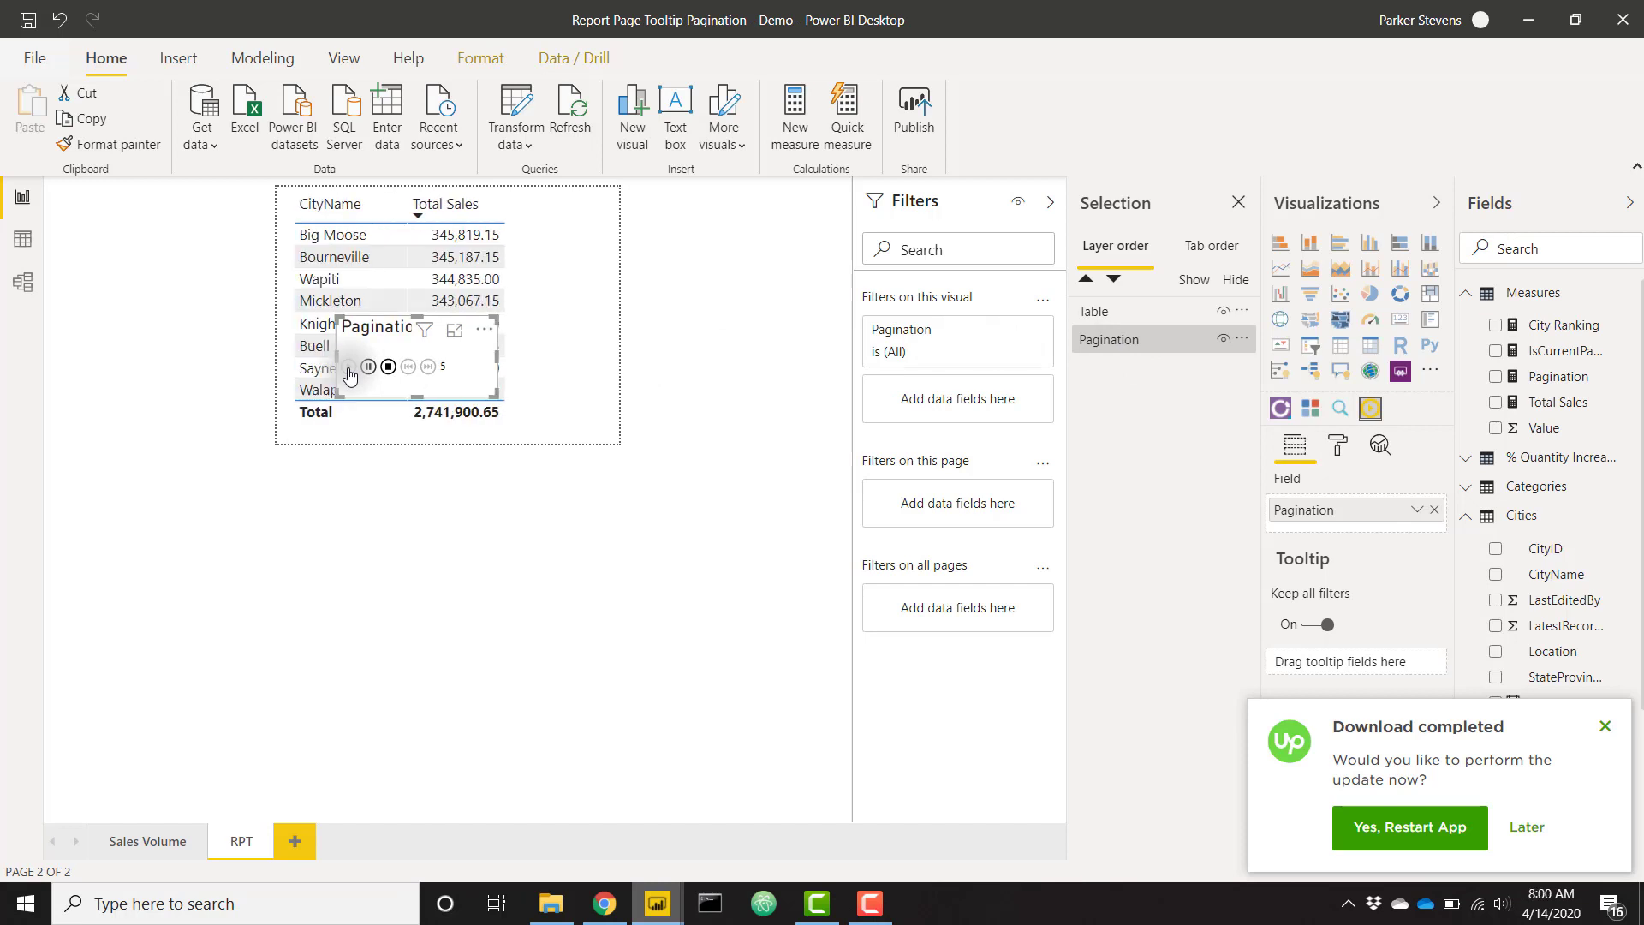
left_click(387, 367)
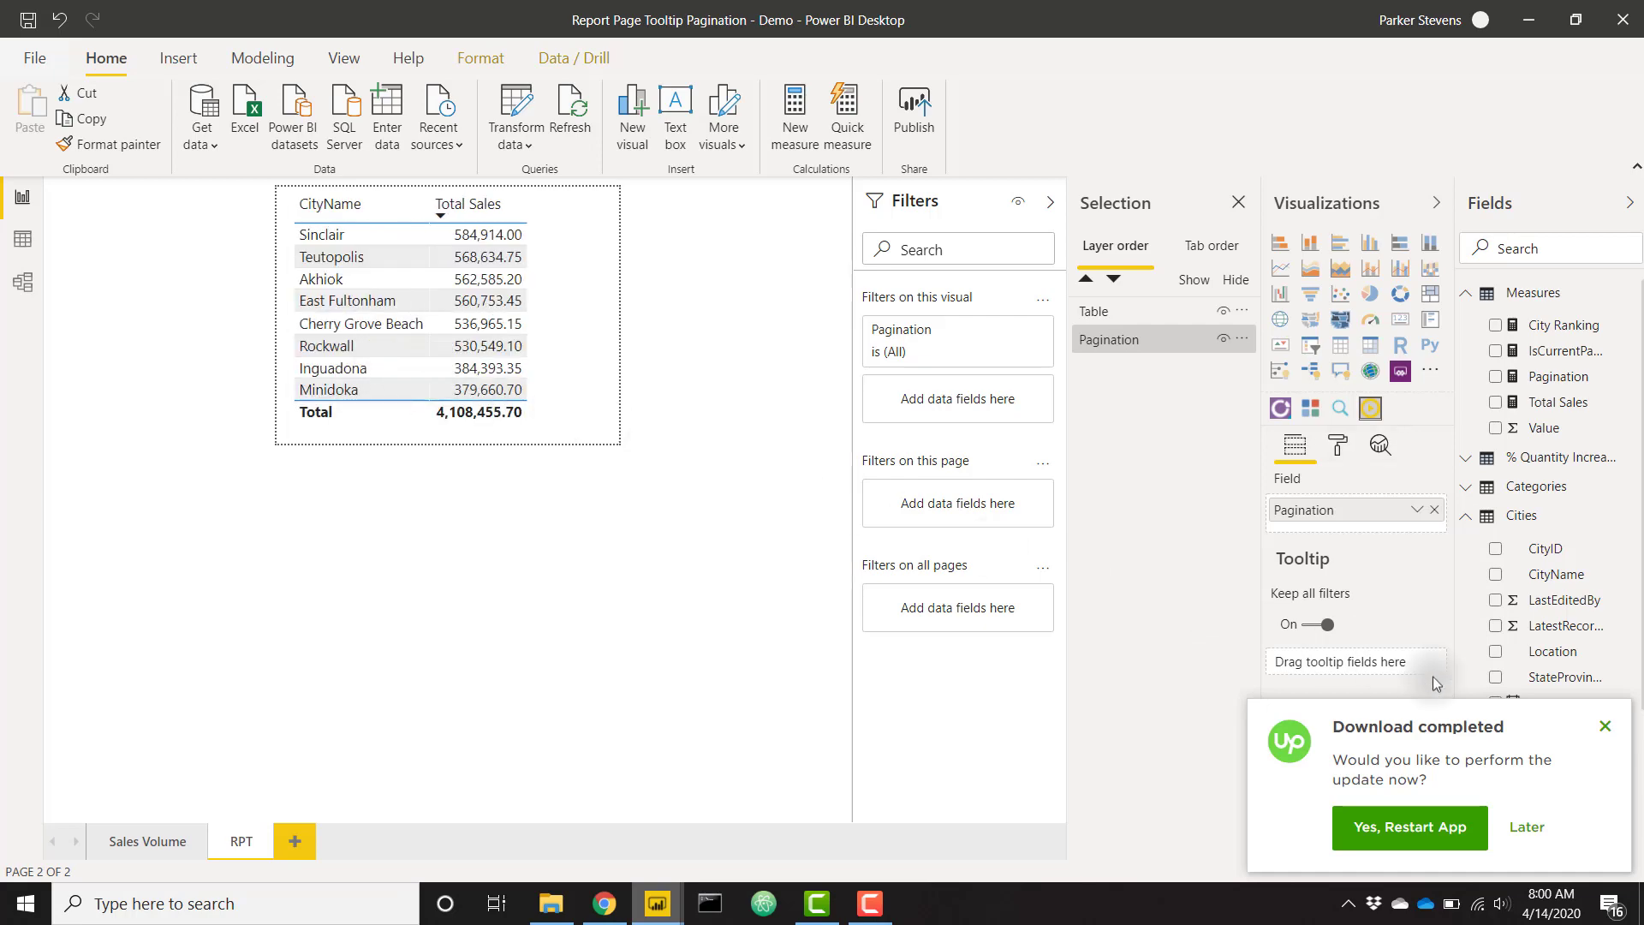
left_click(1604, 726)
- Set the Pagination play axis animation to 2000 ms with Auto Start and Loop on
left_click(1337, 444)
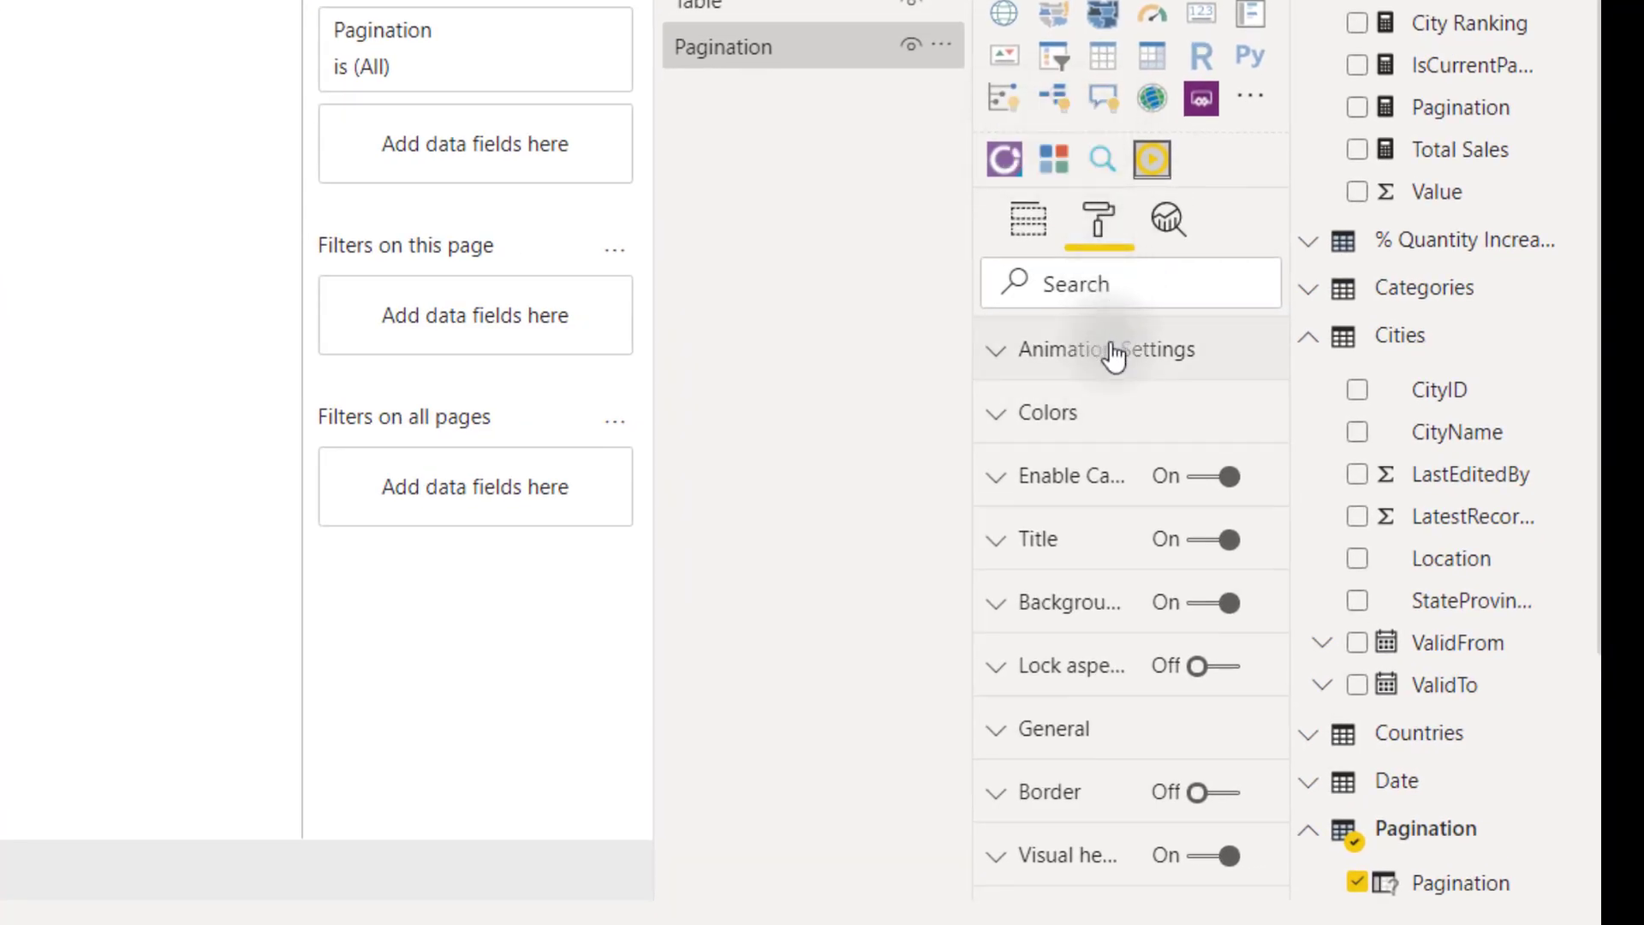
left_click(1113, 355)
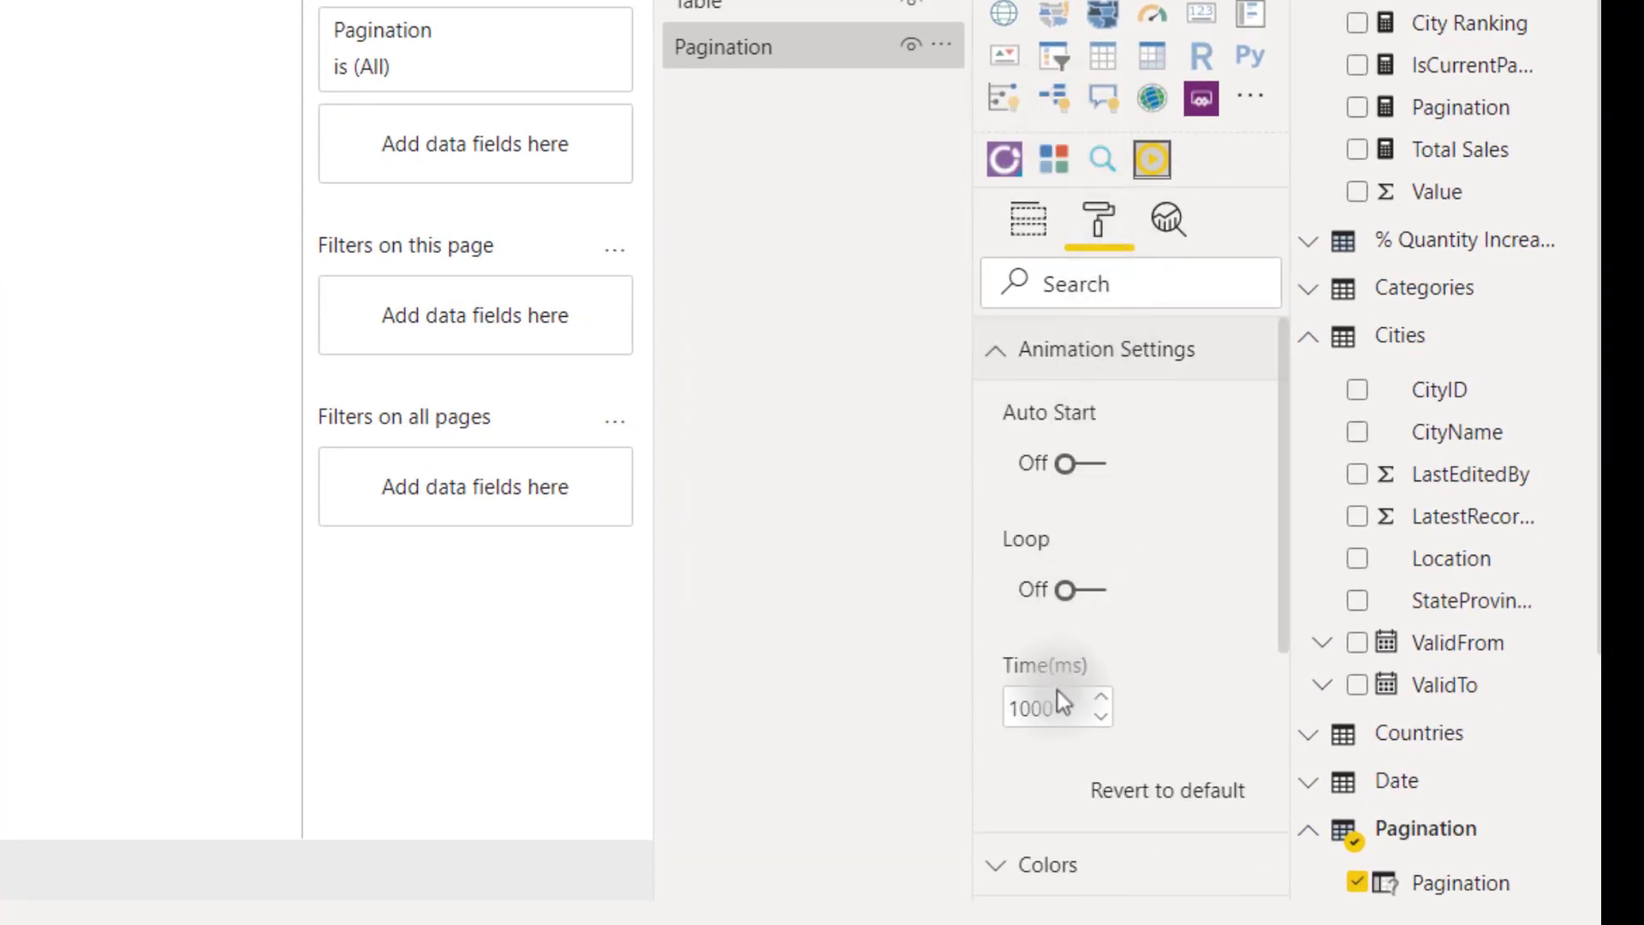
left_click(1056, 710)
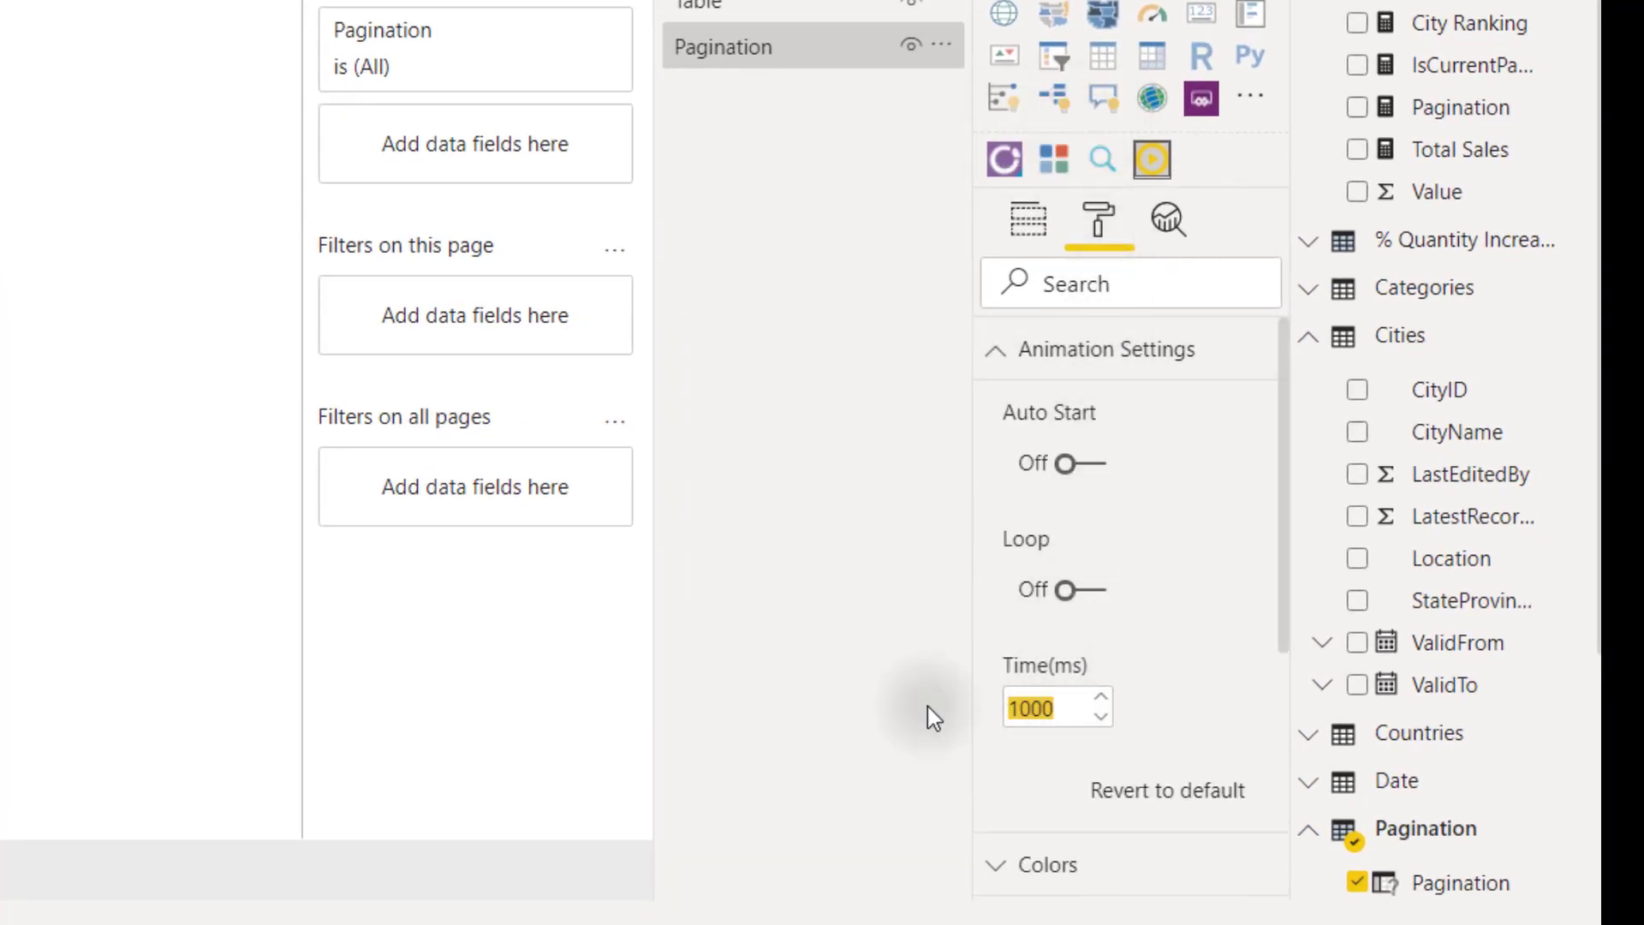
type("2000")
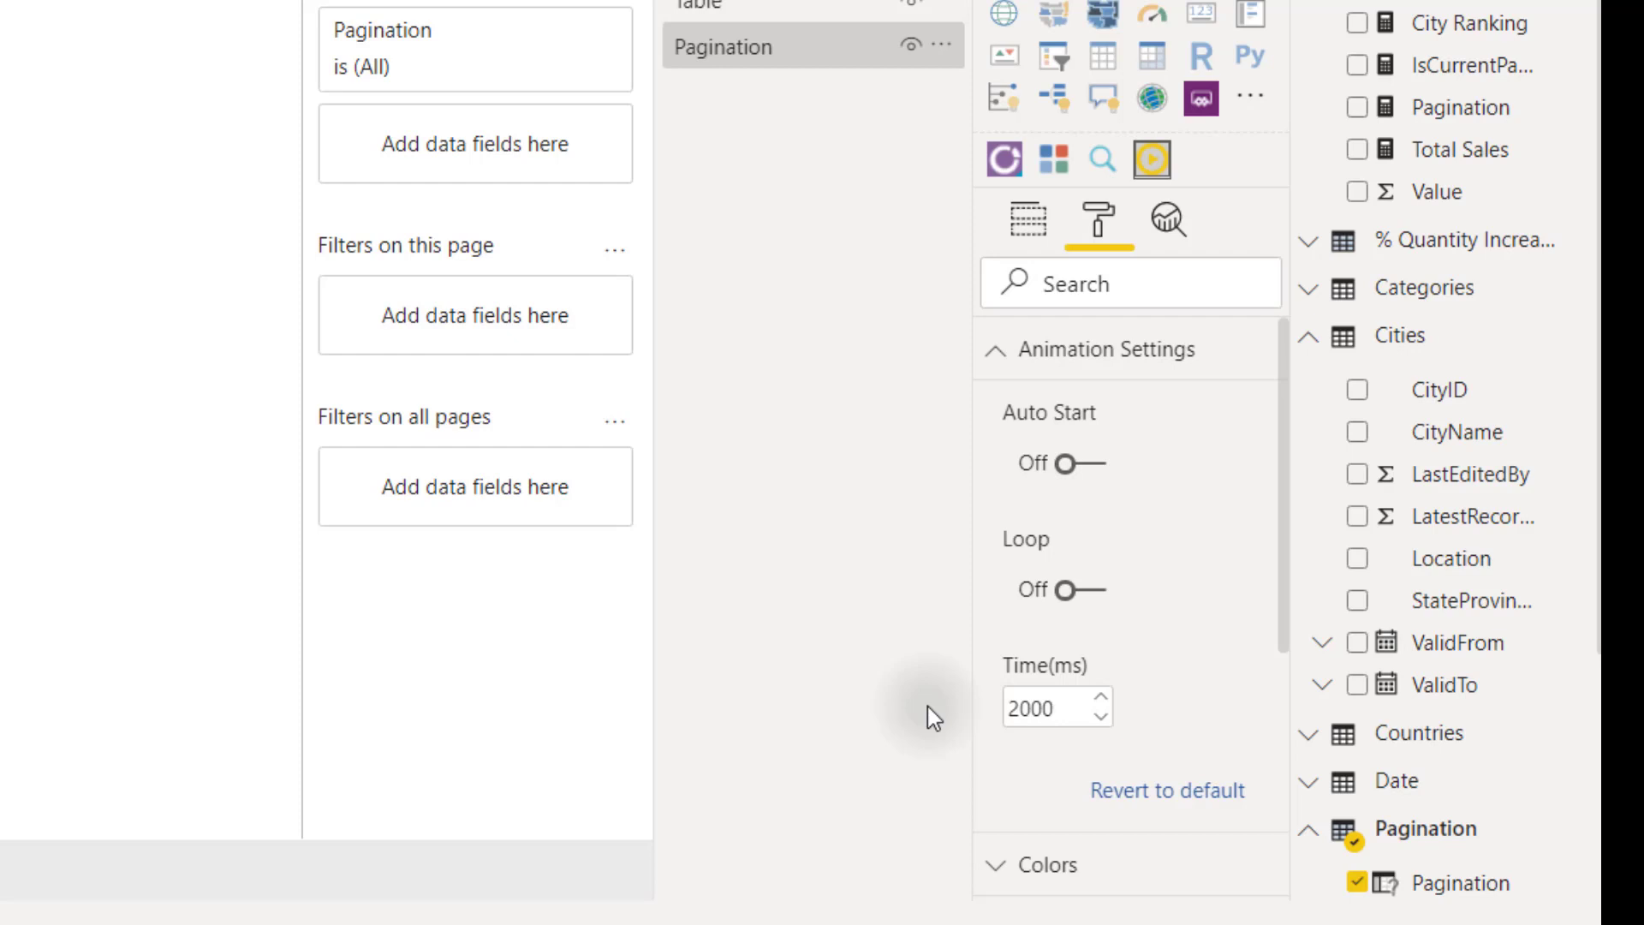
left_click(1081, 465)
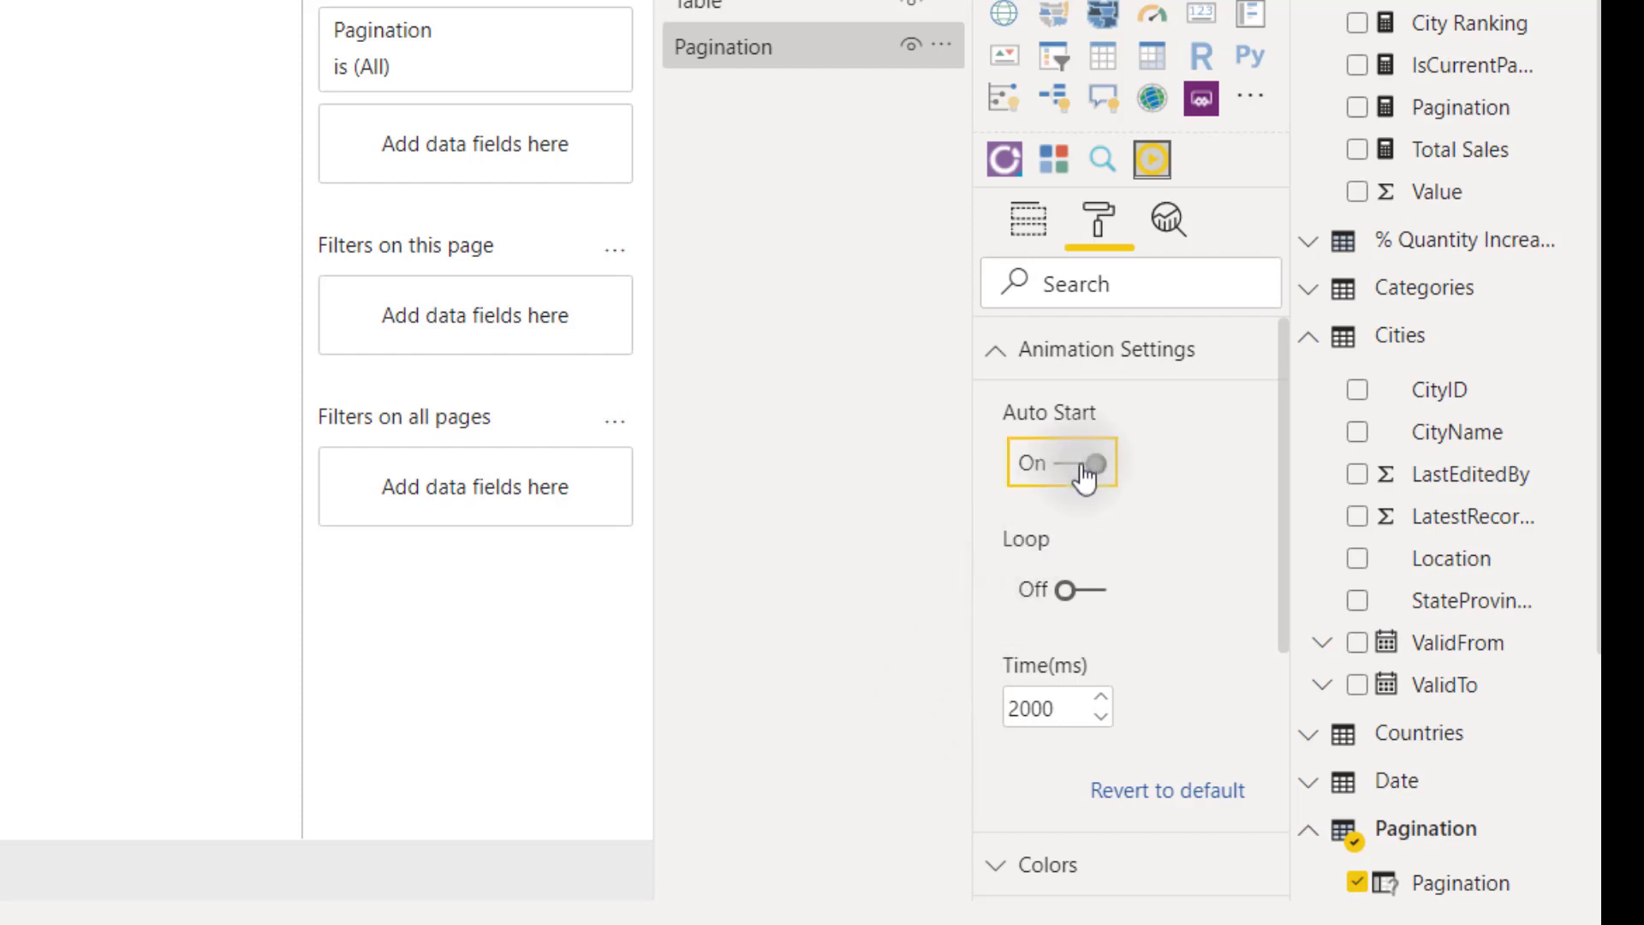
left_click(1080, 589)
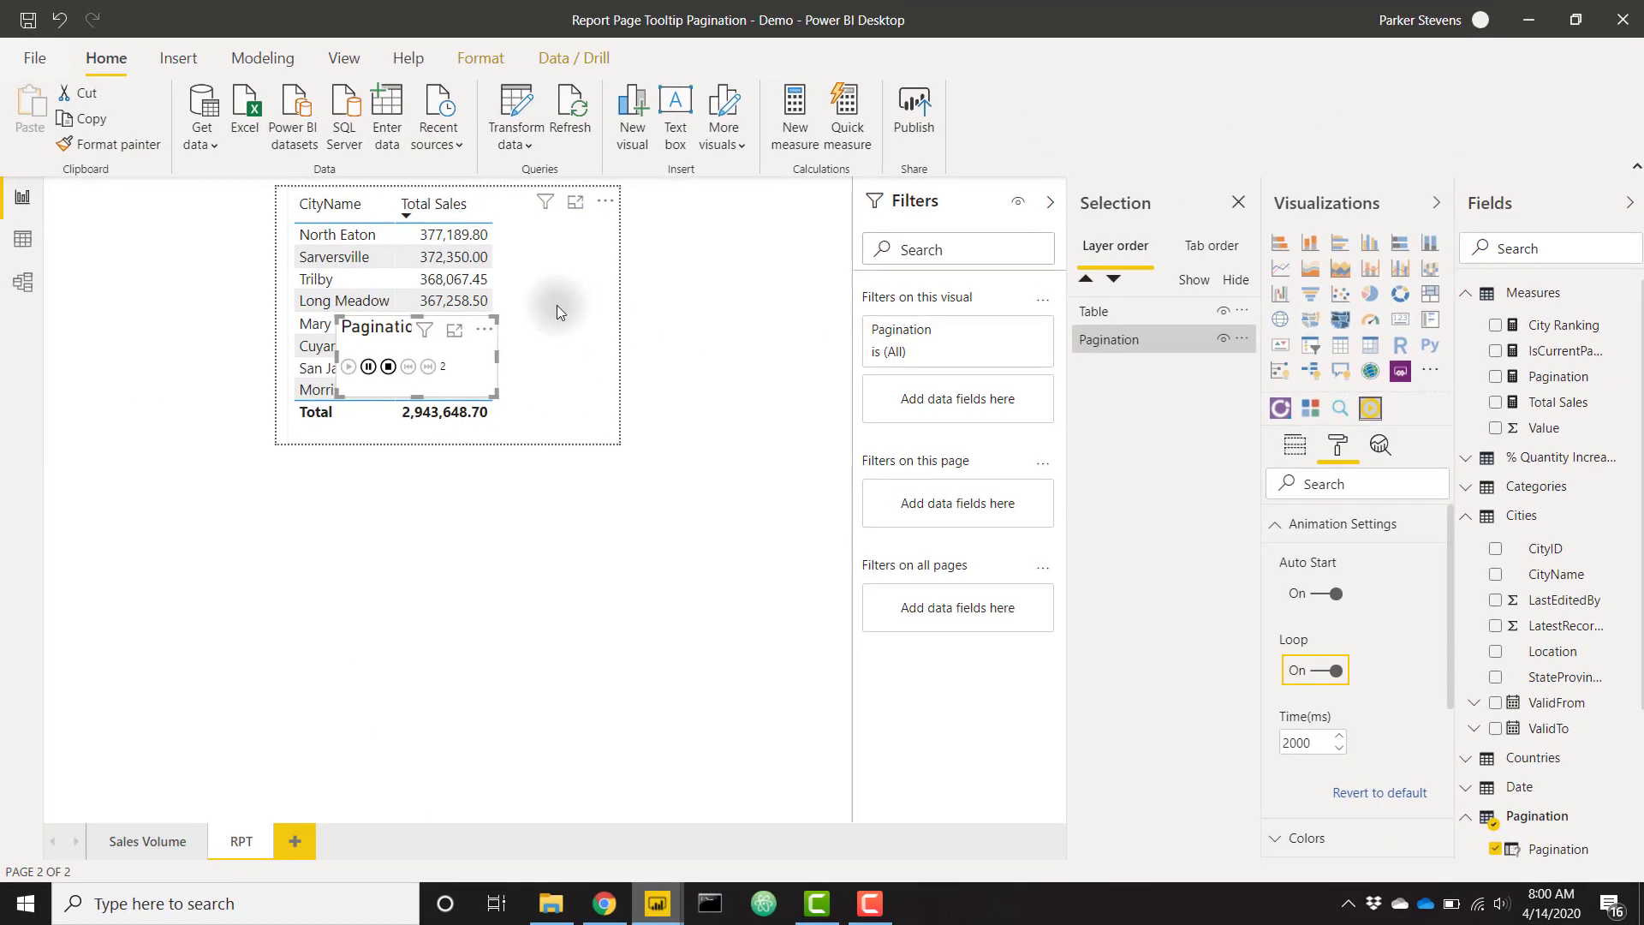
left_click(556, 305)
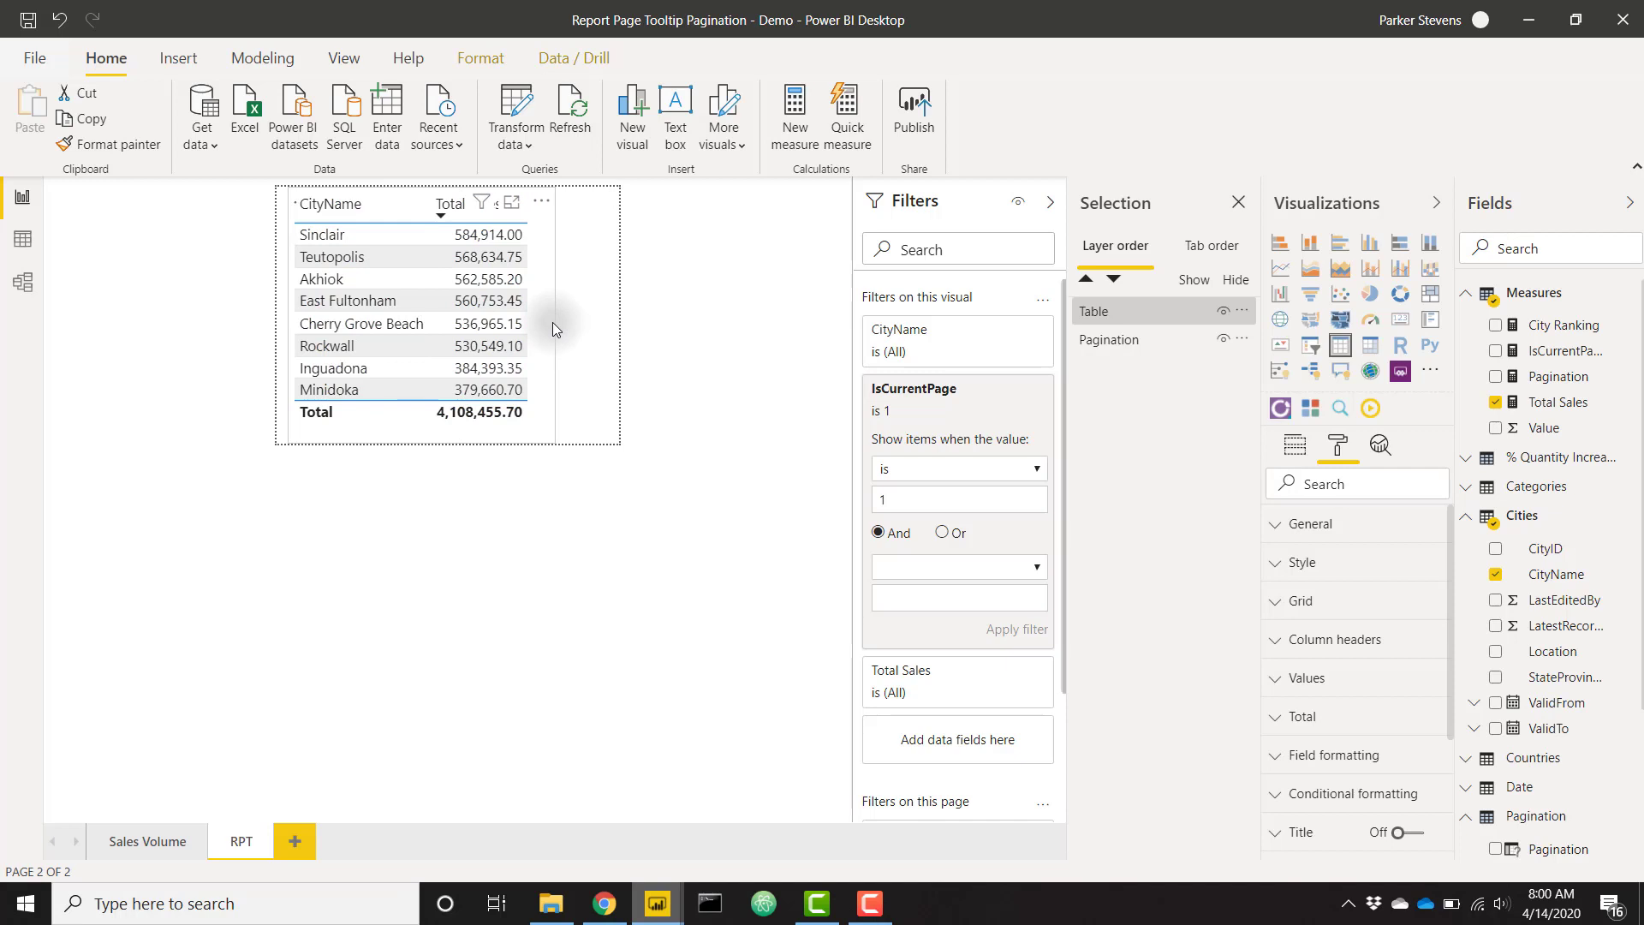
- Add a new card visual and resize it into a small box beside the city table
left_click(532, 322)
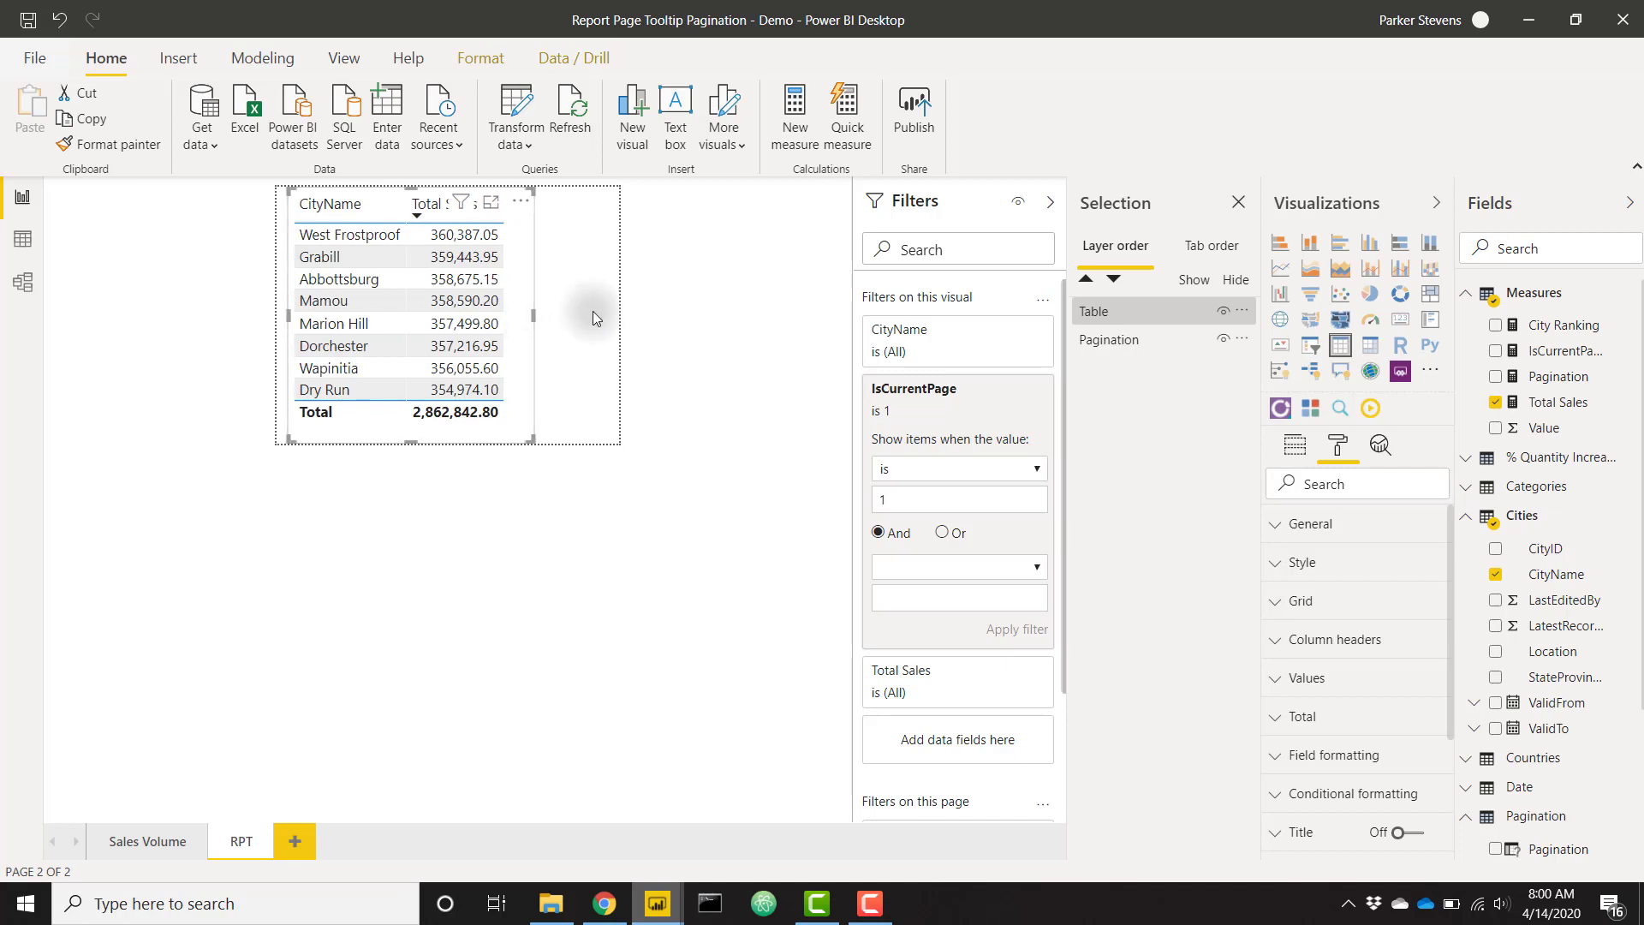
left_click(593, 317)
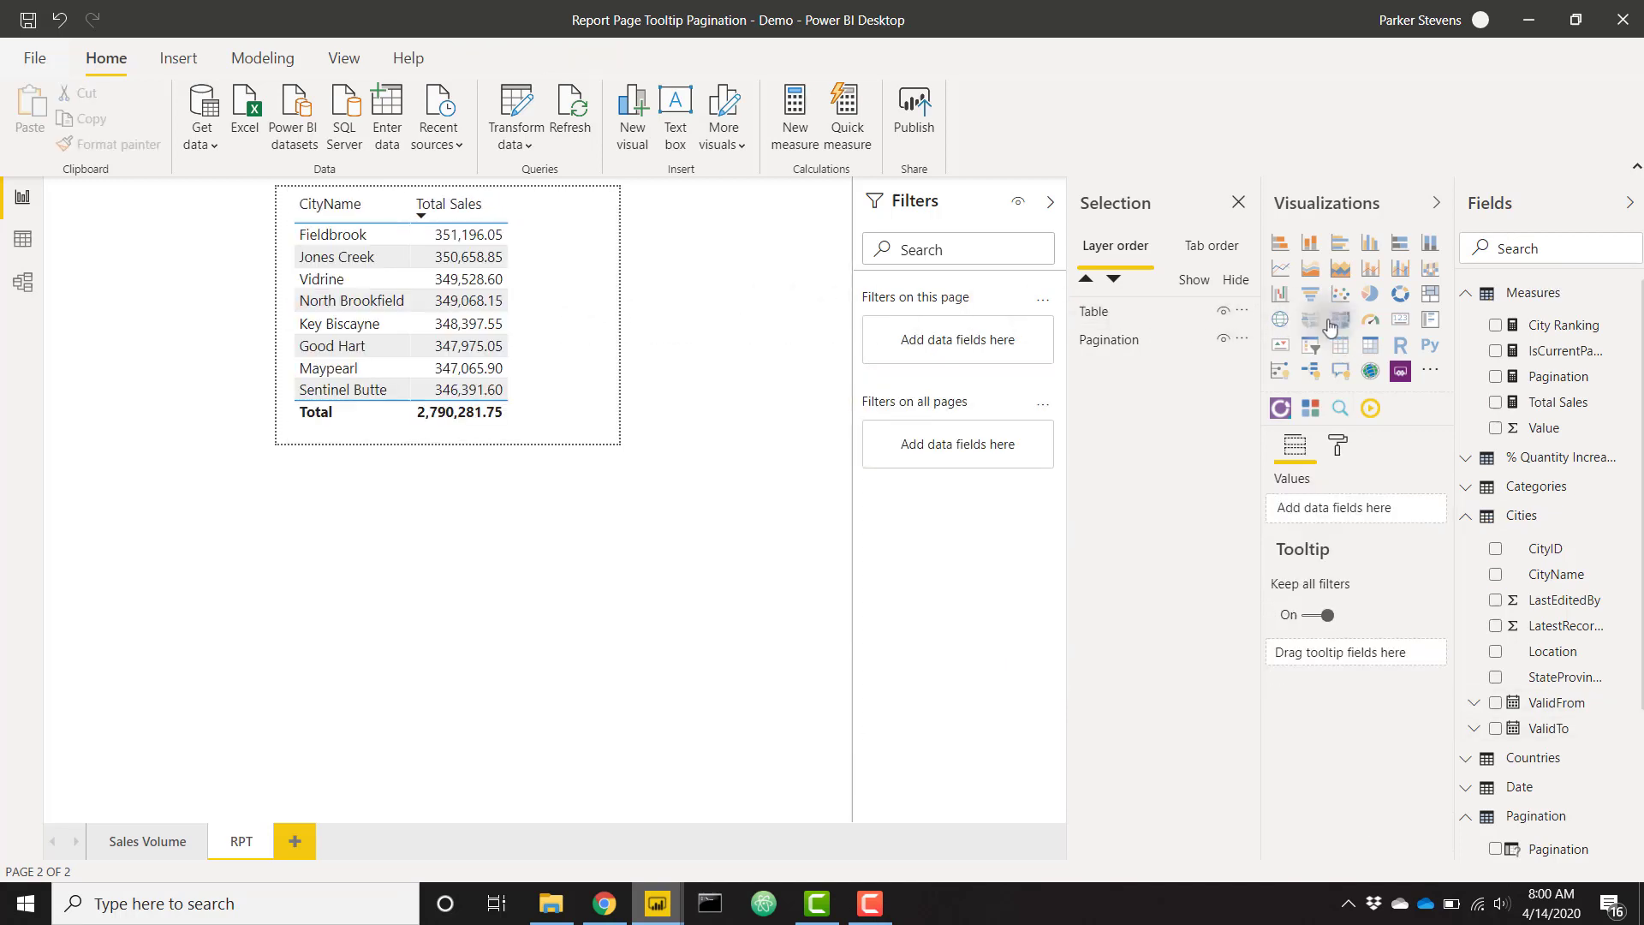
left_click(1400, 320)
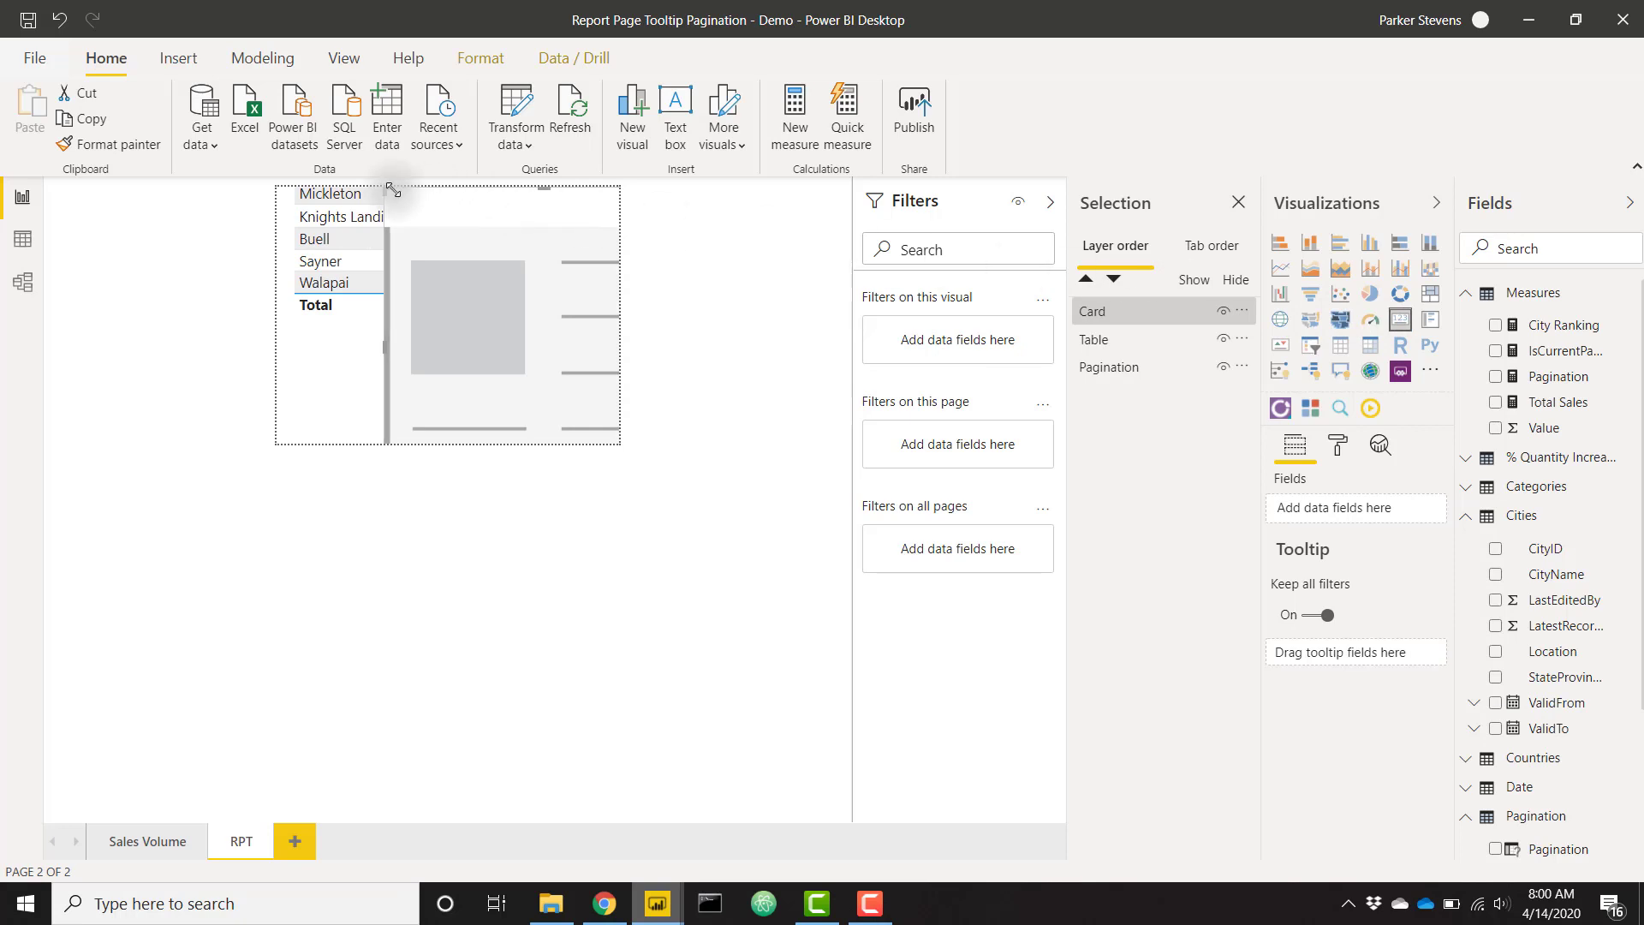
left_click_drag(454, 246, 332, 249)
left_click_drag(529, 387, 613, 248)
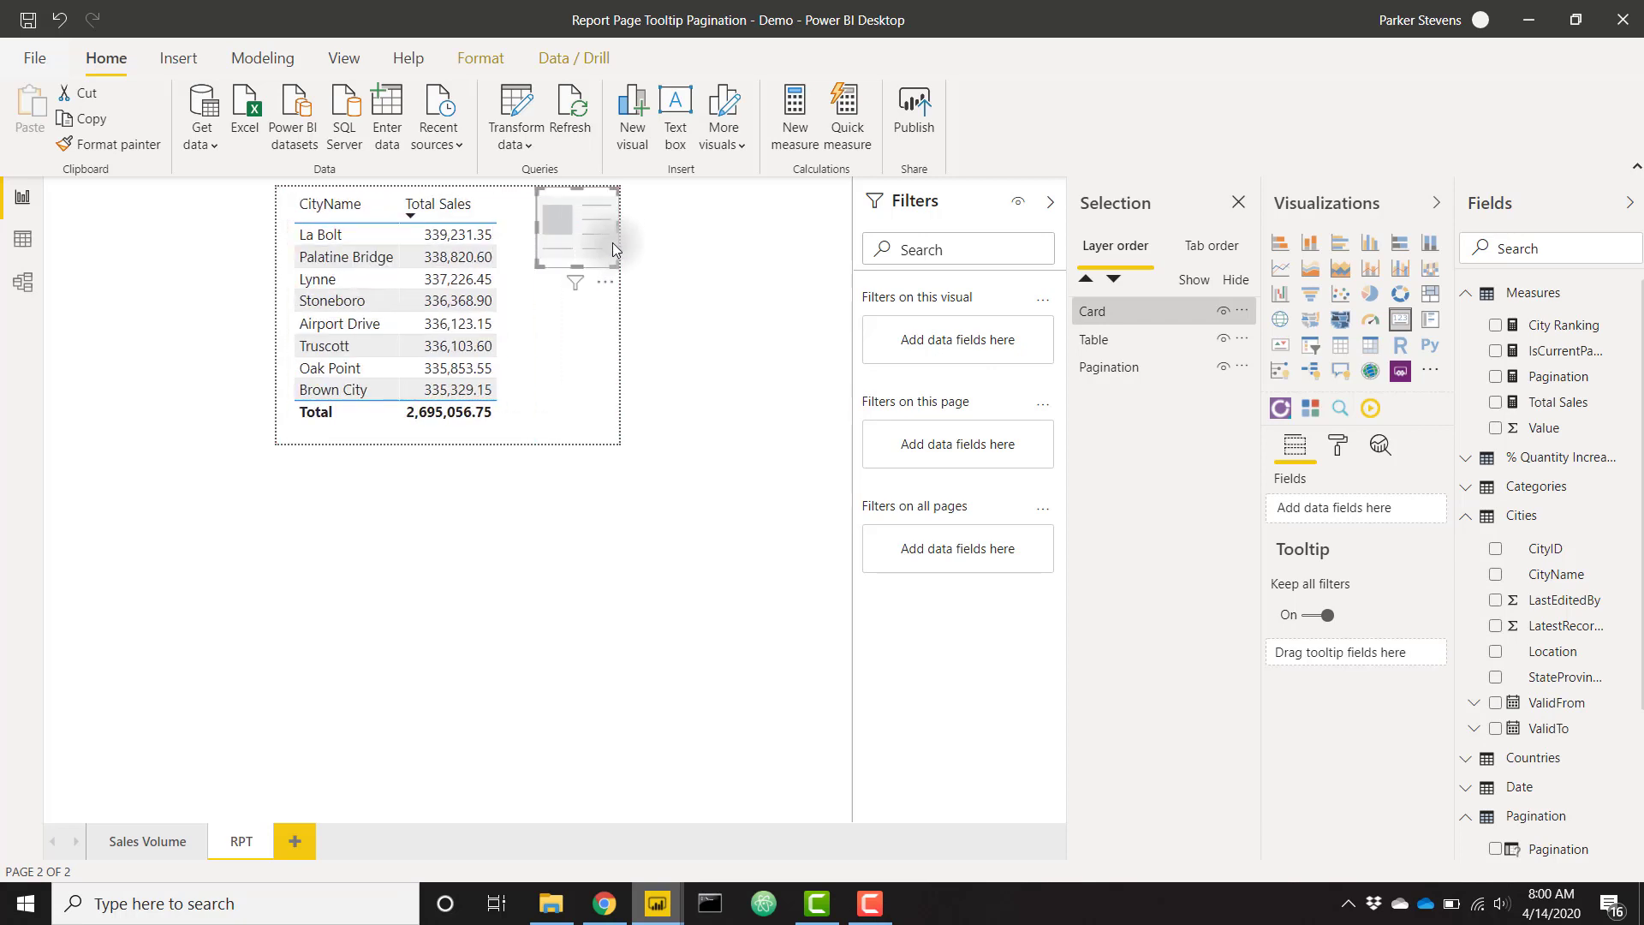
- Put the Pagination measure on the card to display the current page number
scroll(1517, 722, "down", 3)
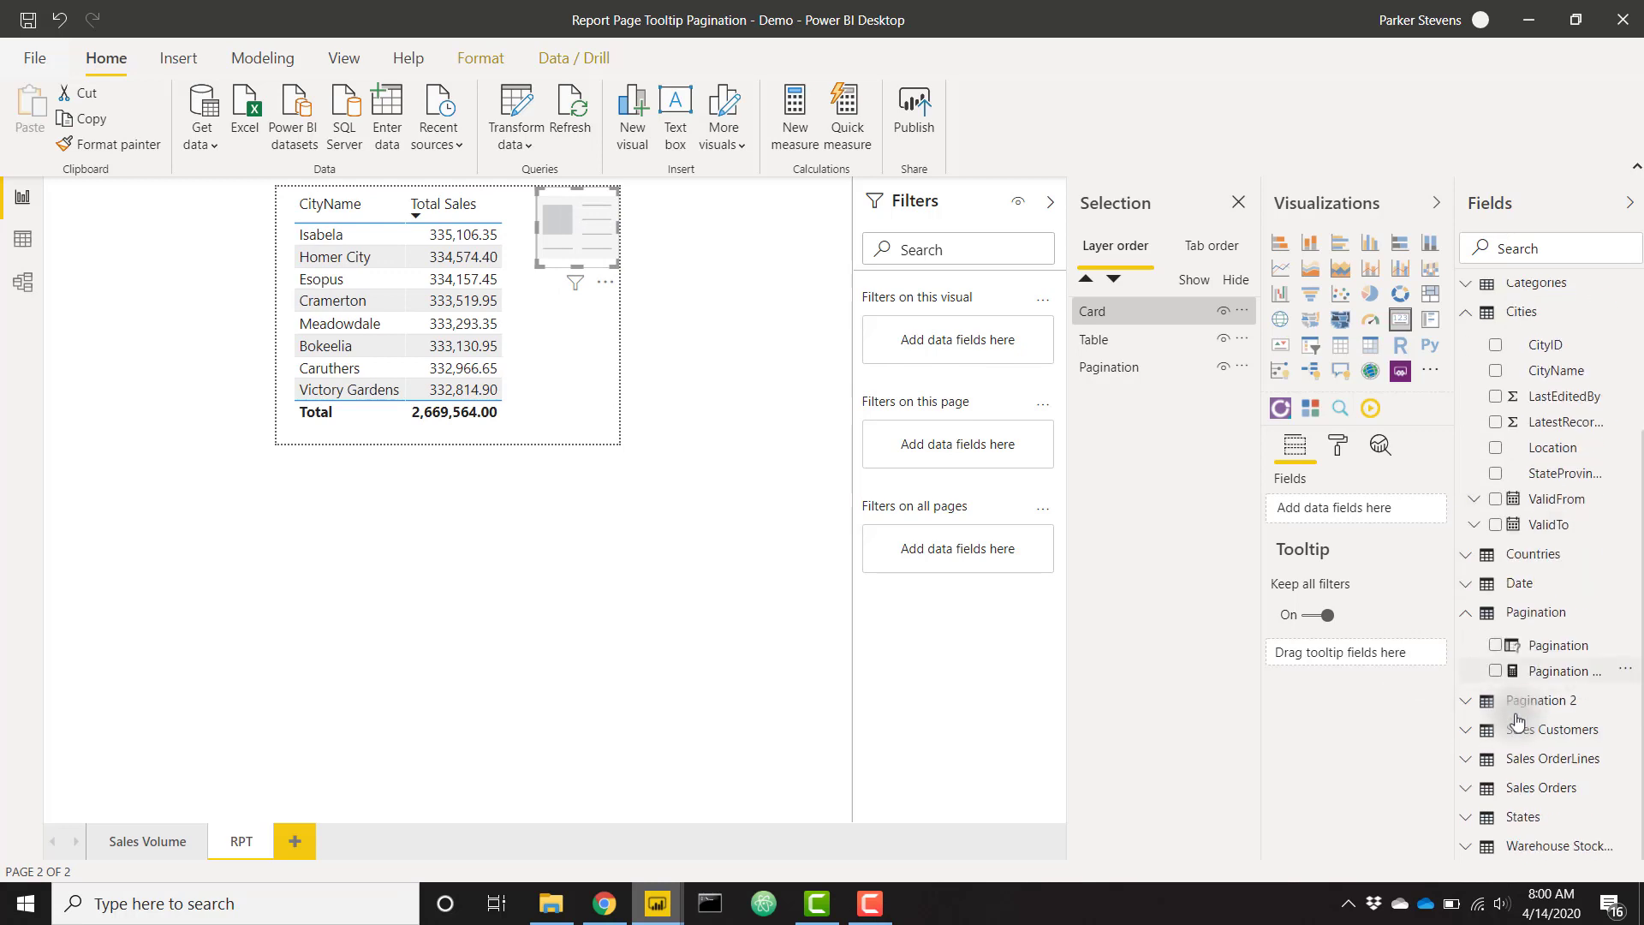
left_click_drag(1558, 672, 1350, 513)
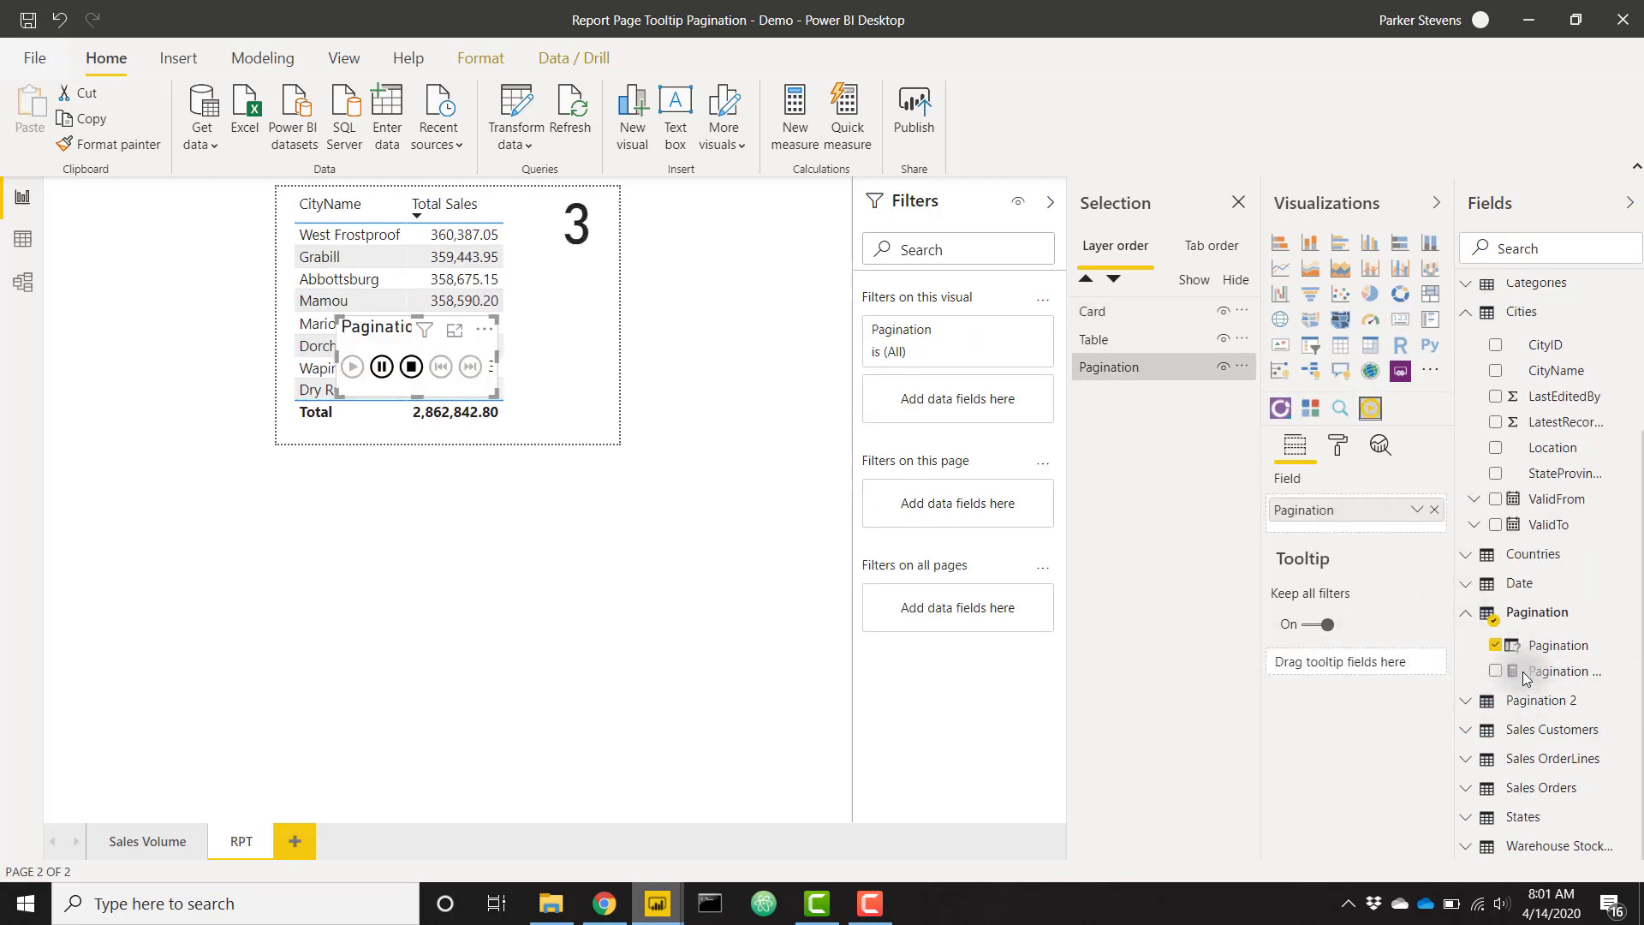
left_click(526, 425)
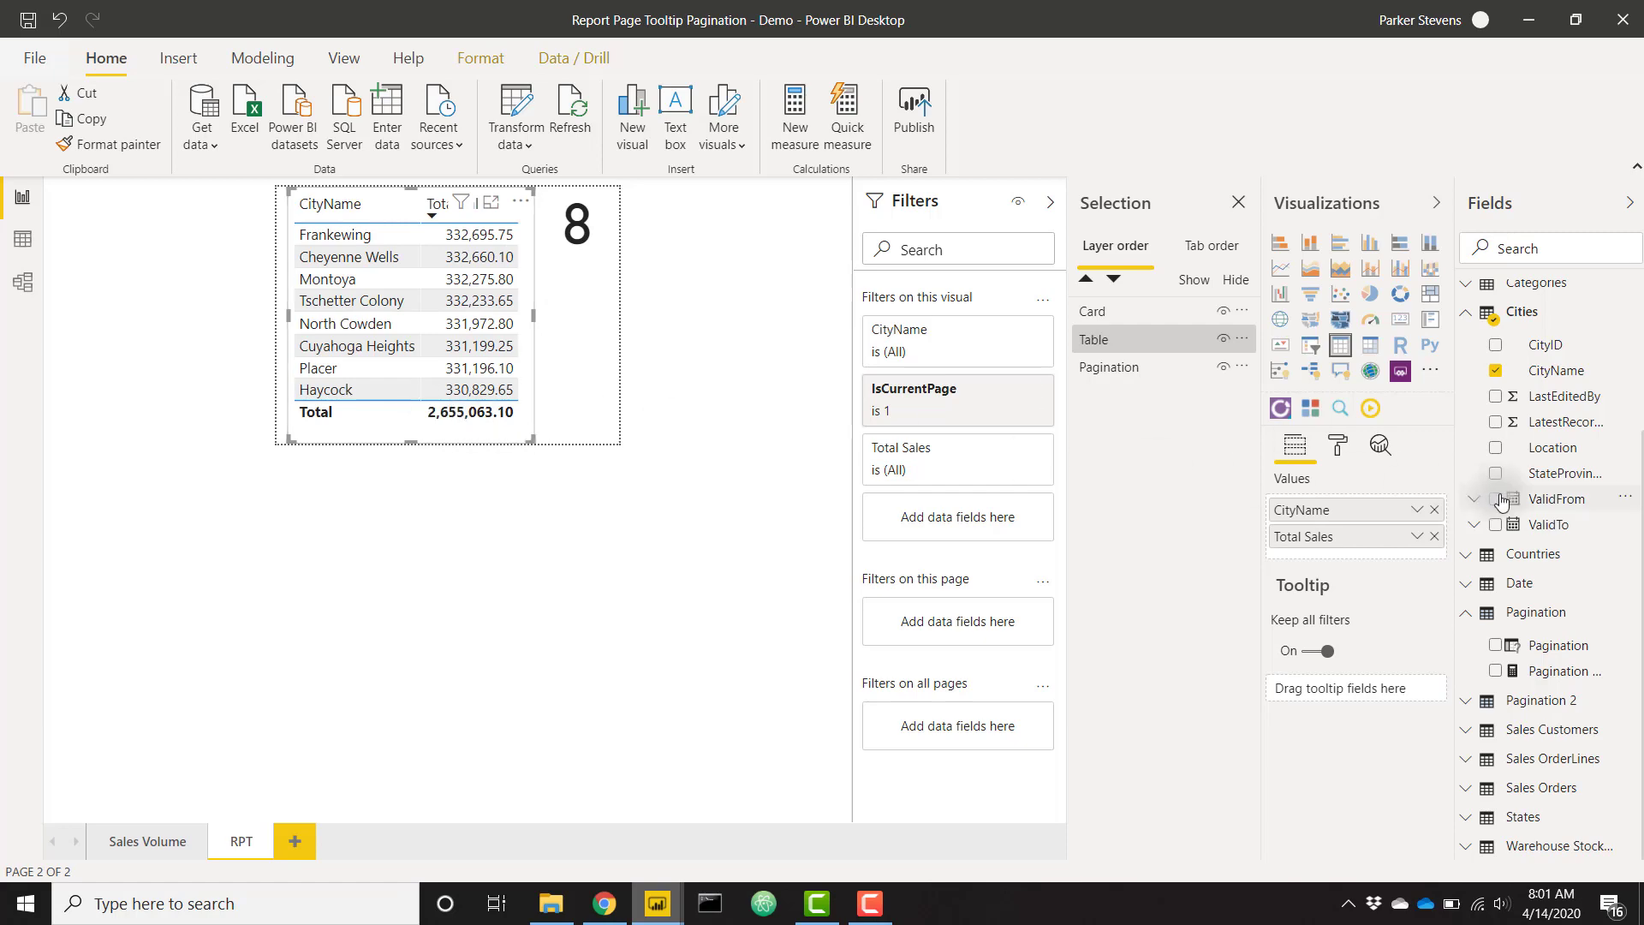
- Open the Total Sales measure and wrap its formula in IF(ISINSCOPE(Cities[CityName]), …)
scroll(1500, 501, "up", 3)
left_click(1540, 409)
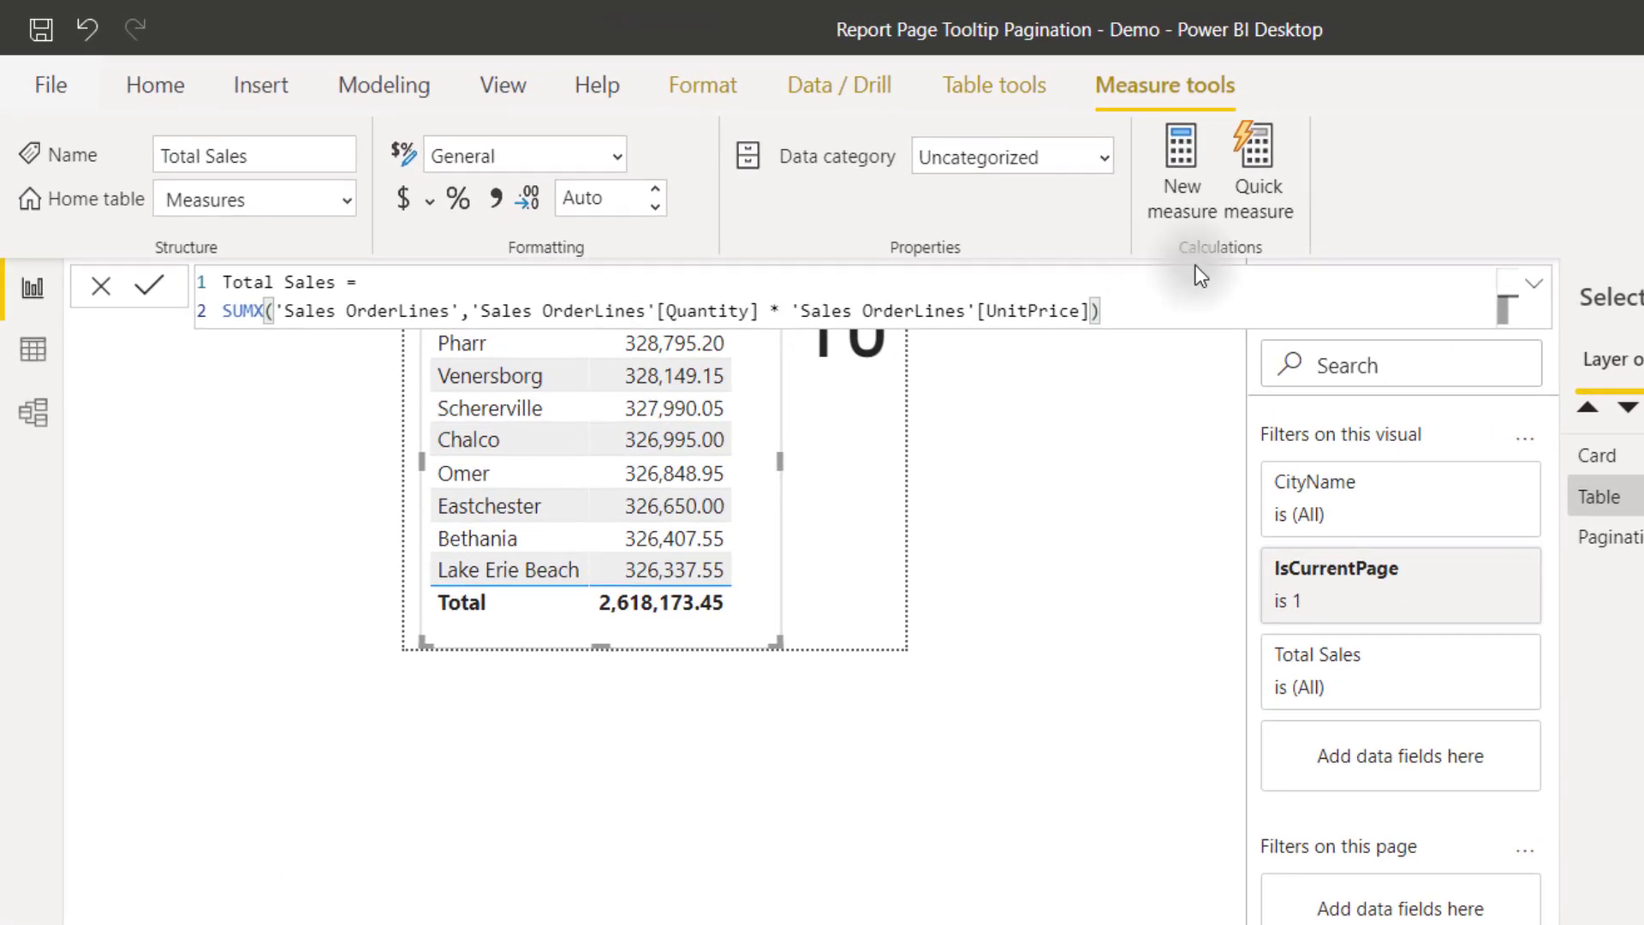
left_click_drag(752, 212, 160, 211)
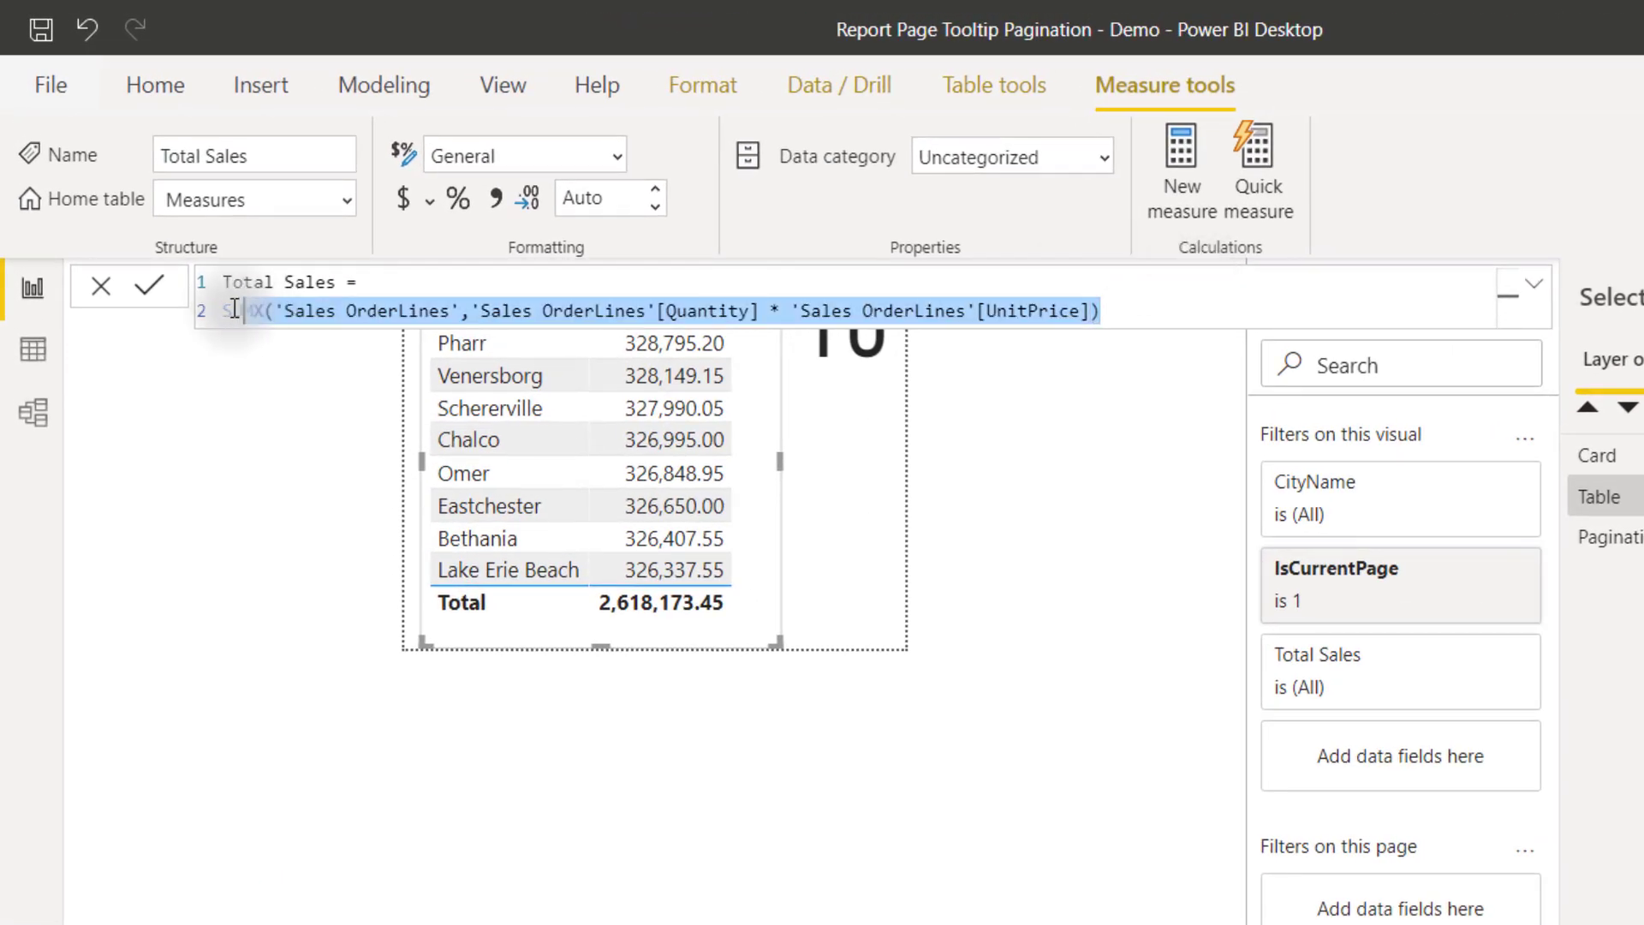
left_click_drag(235, 308, 225, 310)
left_click(405, 280)
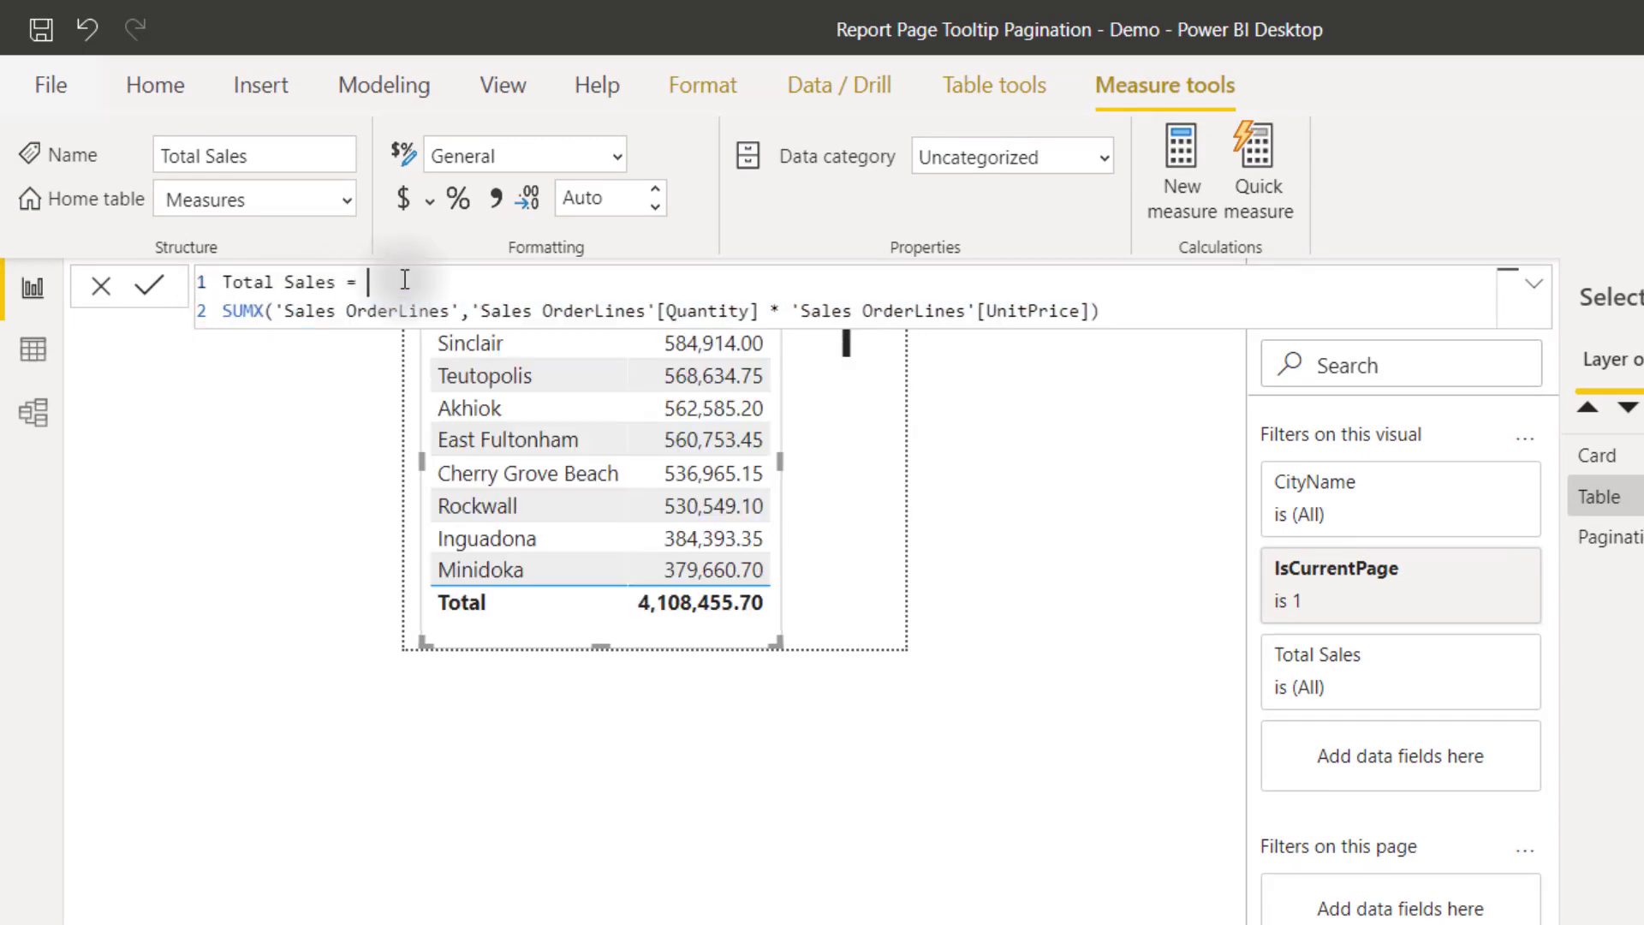
key("Return")
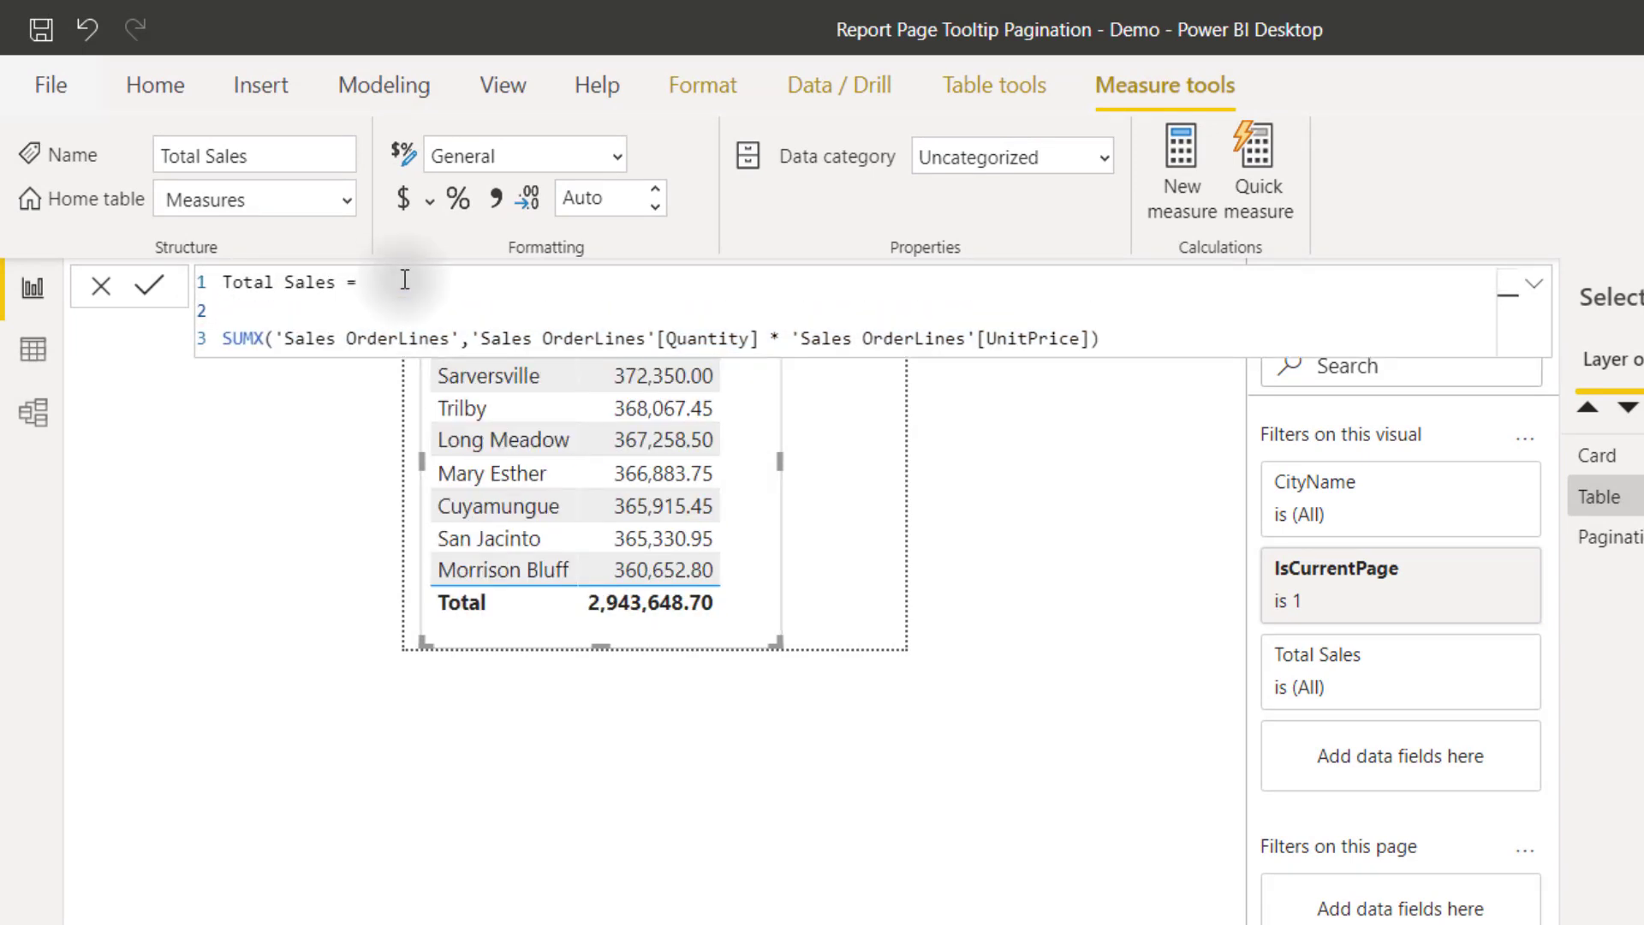
type("IF(")
key("Return")
type("ISI")
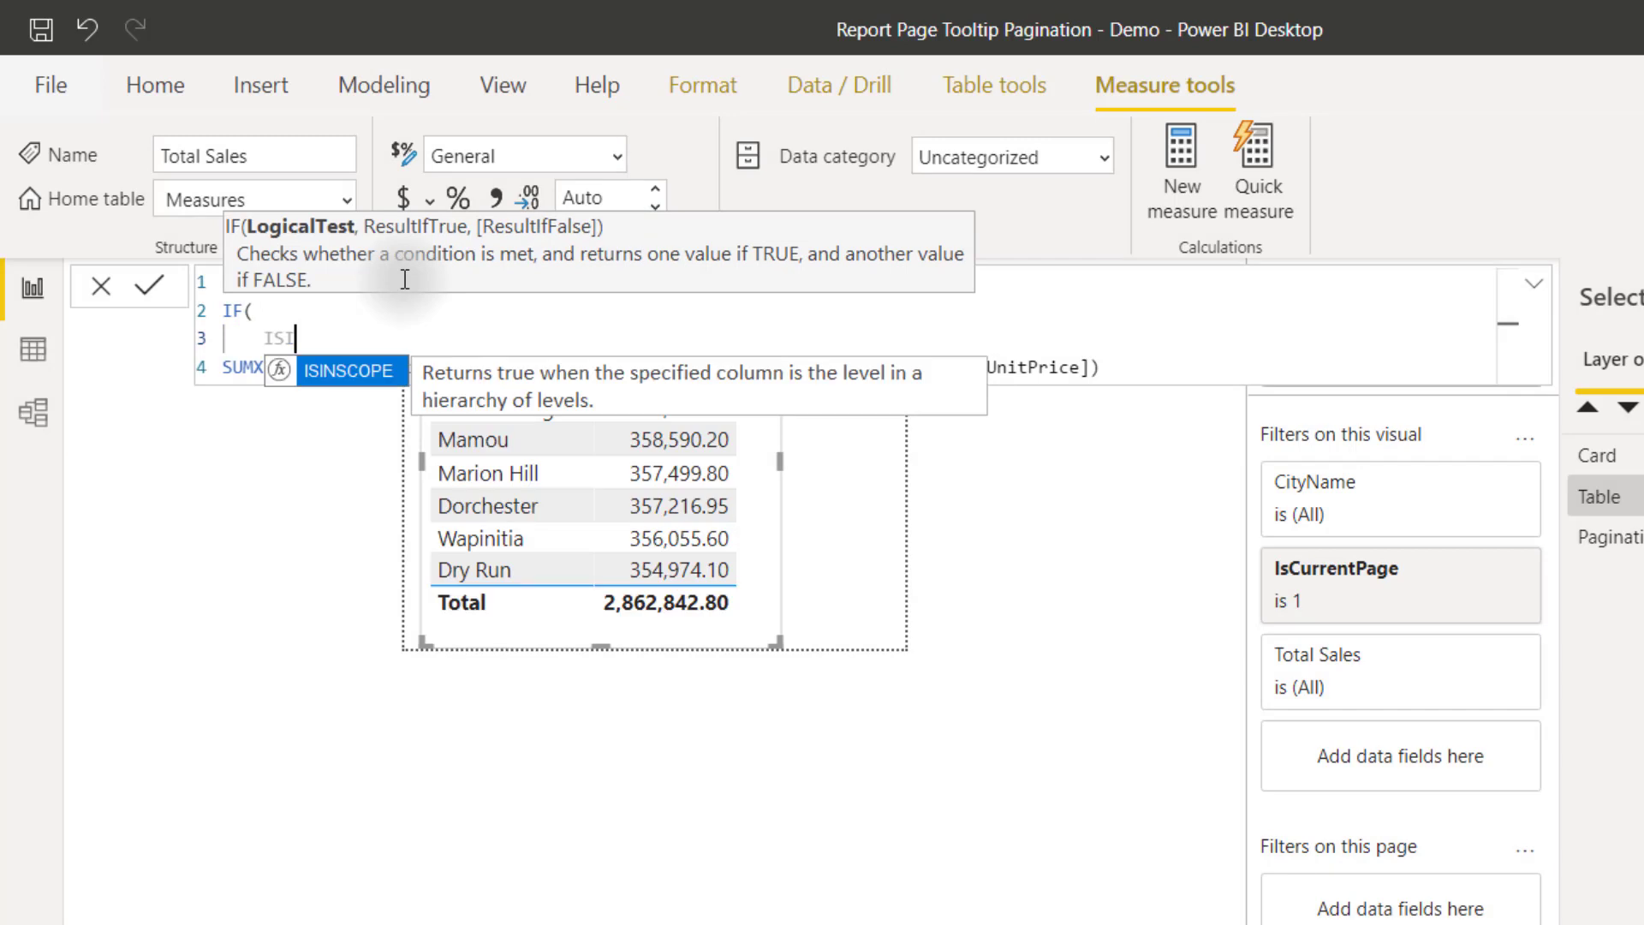
type("NSCOPE(city")
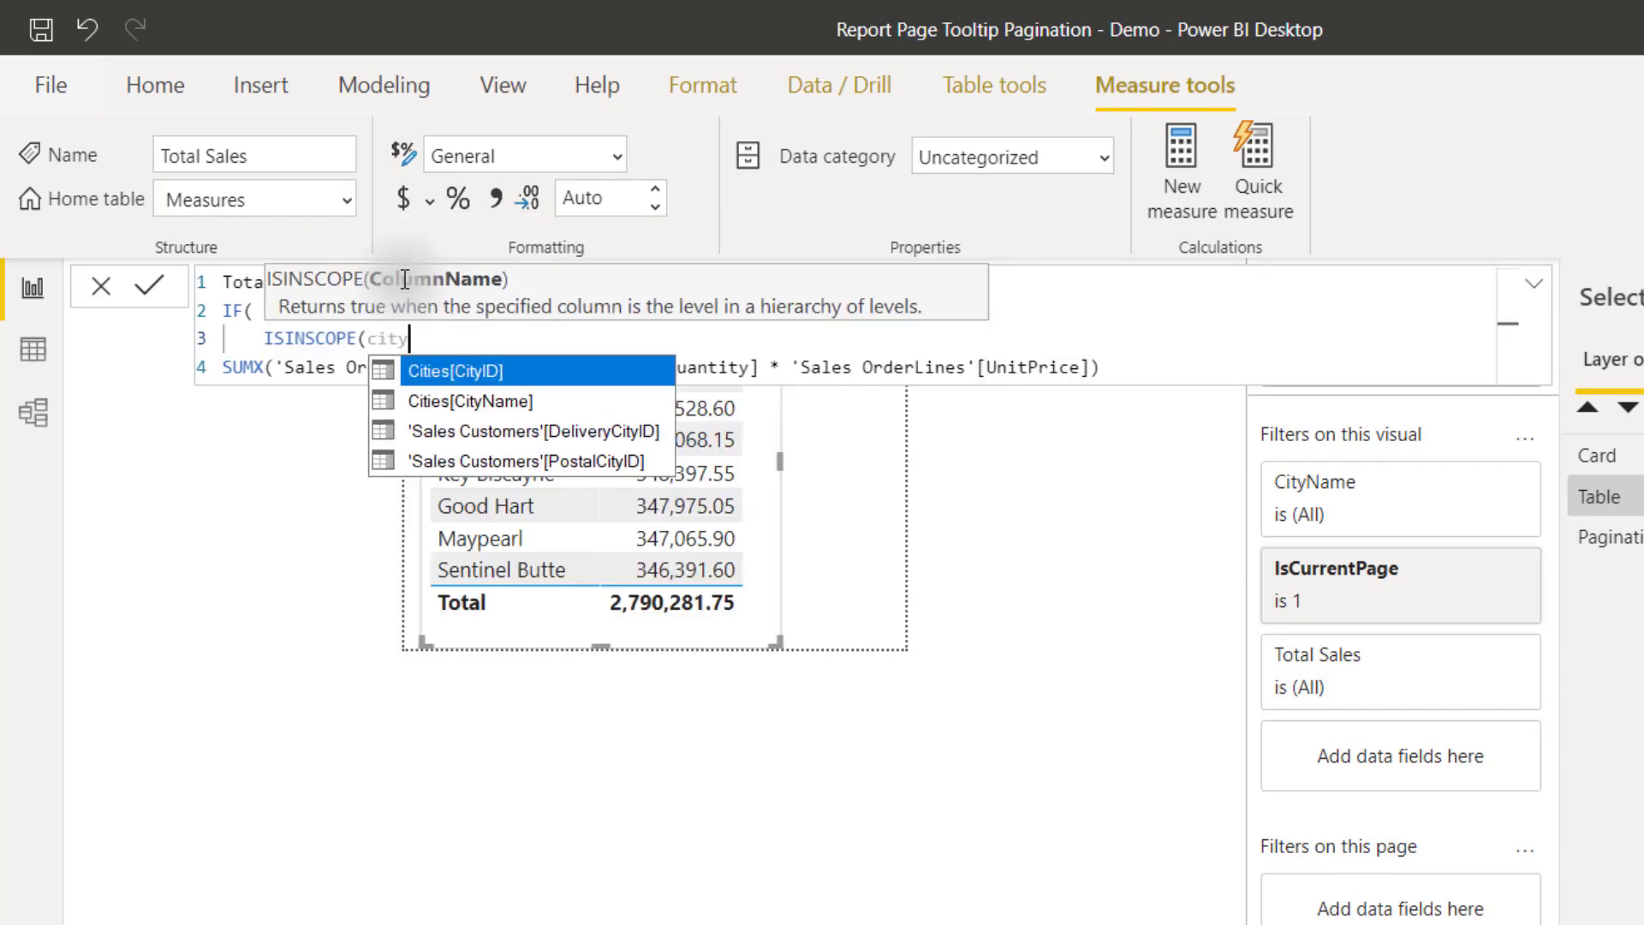
key("Down")
key("Tab")
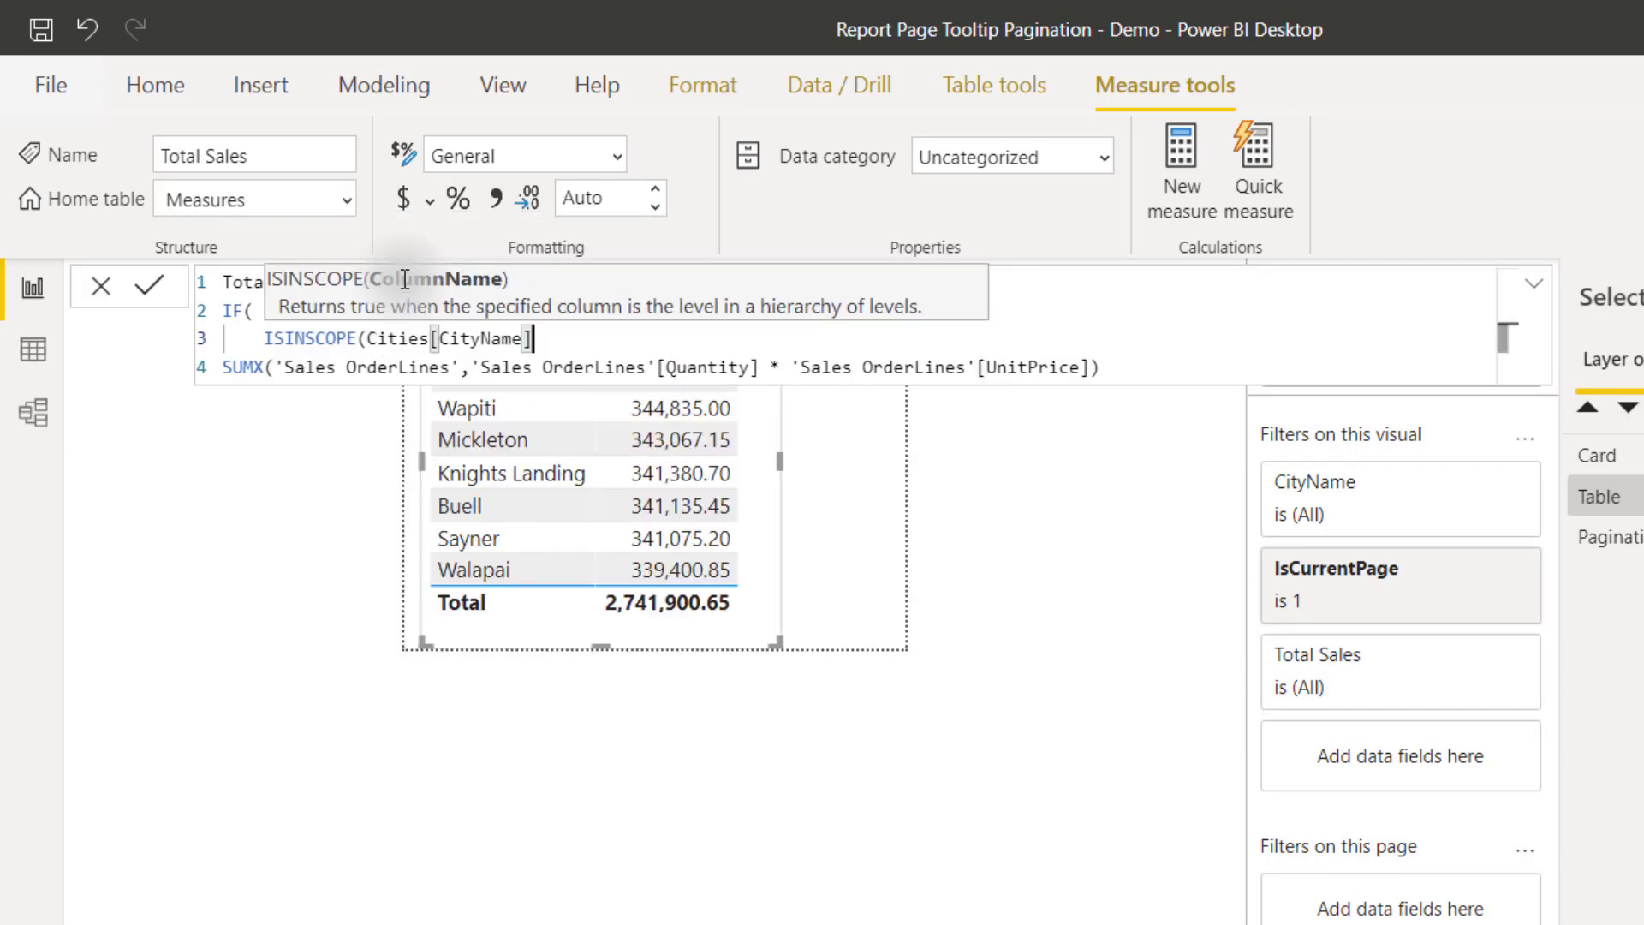
type("),")
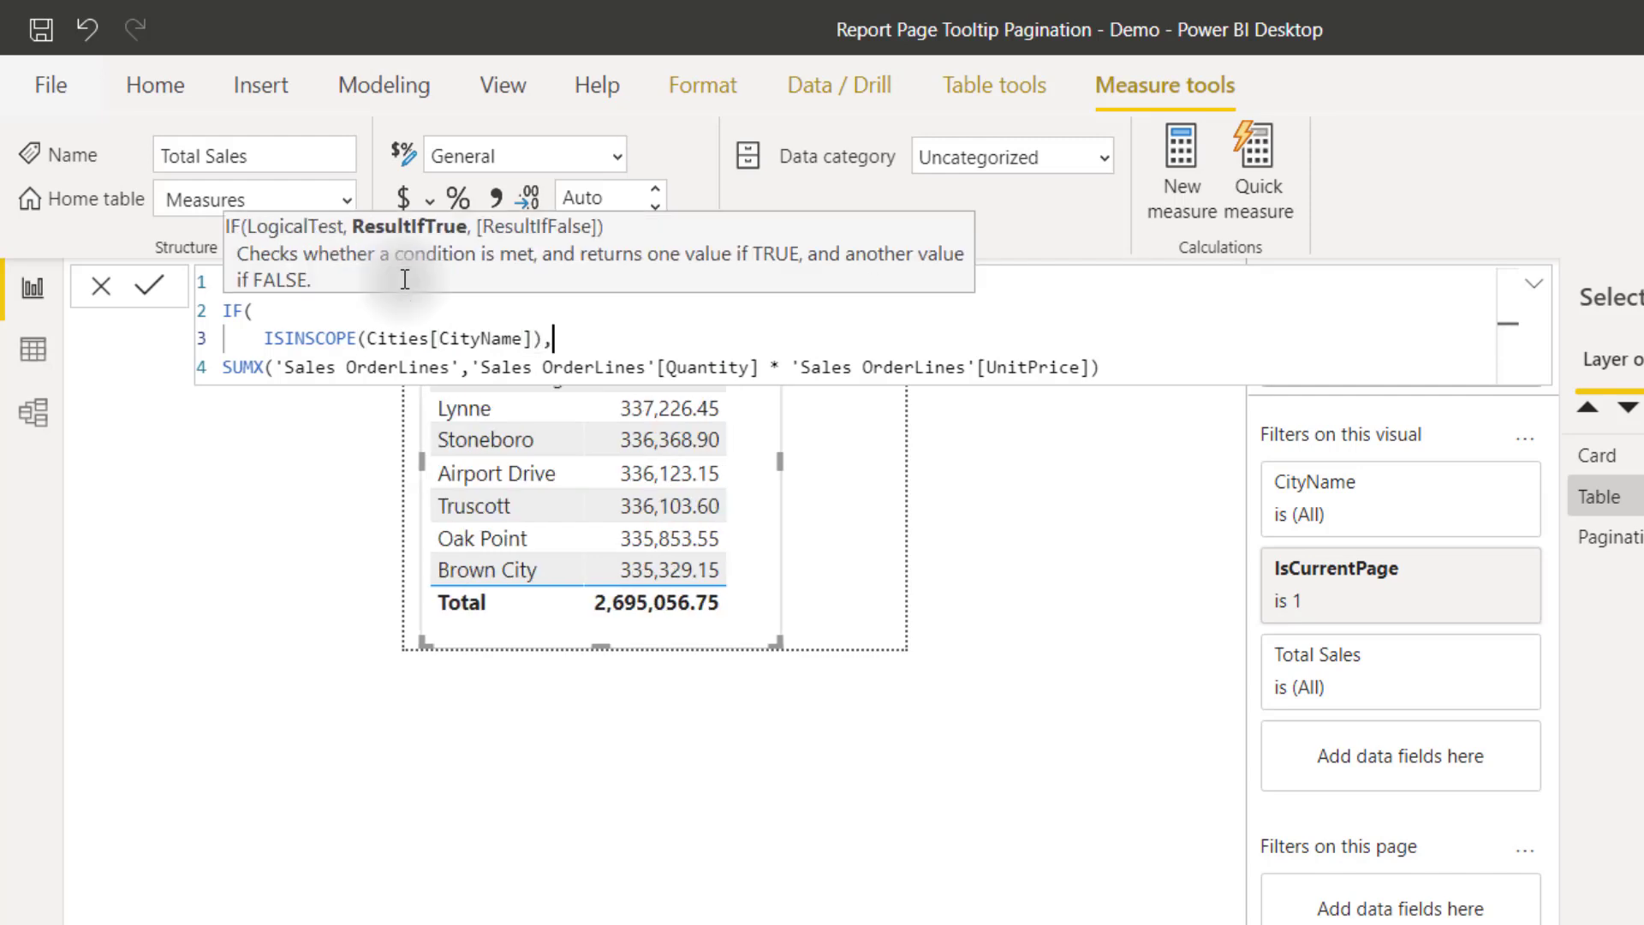
- Keep SUMX as the city-level result and add CALCULATE(sales, ALLSELECTED(Cities)) as the total branch
left_click(225, 366)
key("Tab")
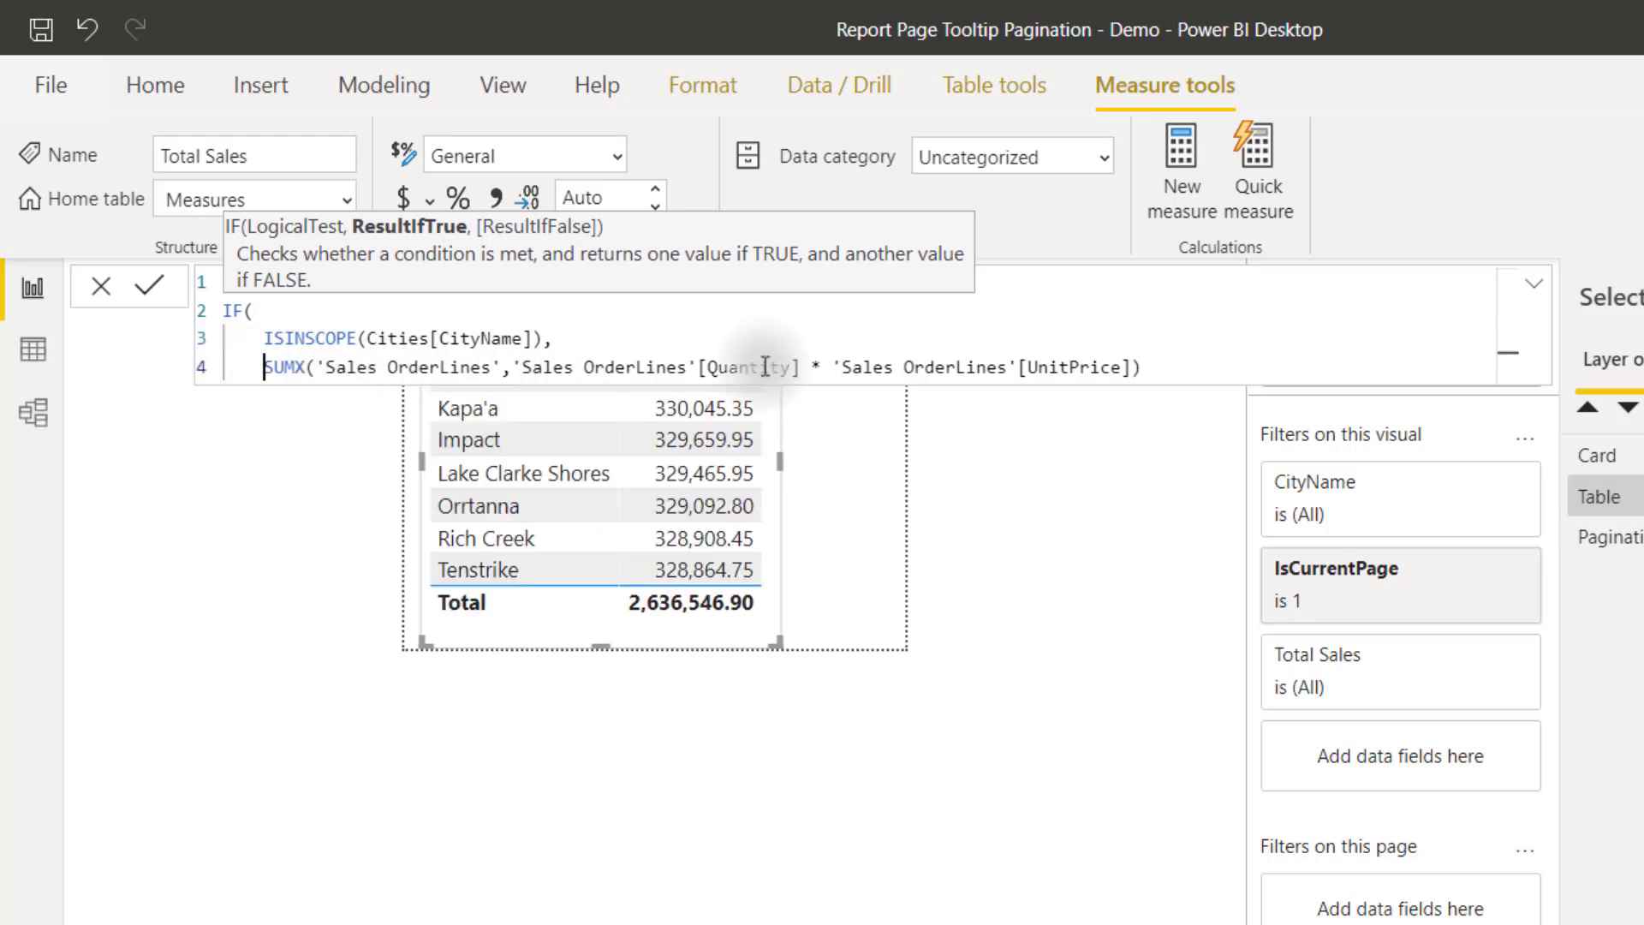
left_click(1164, 366)
type(",")
key("Return")
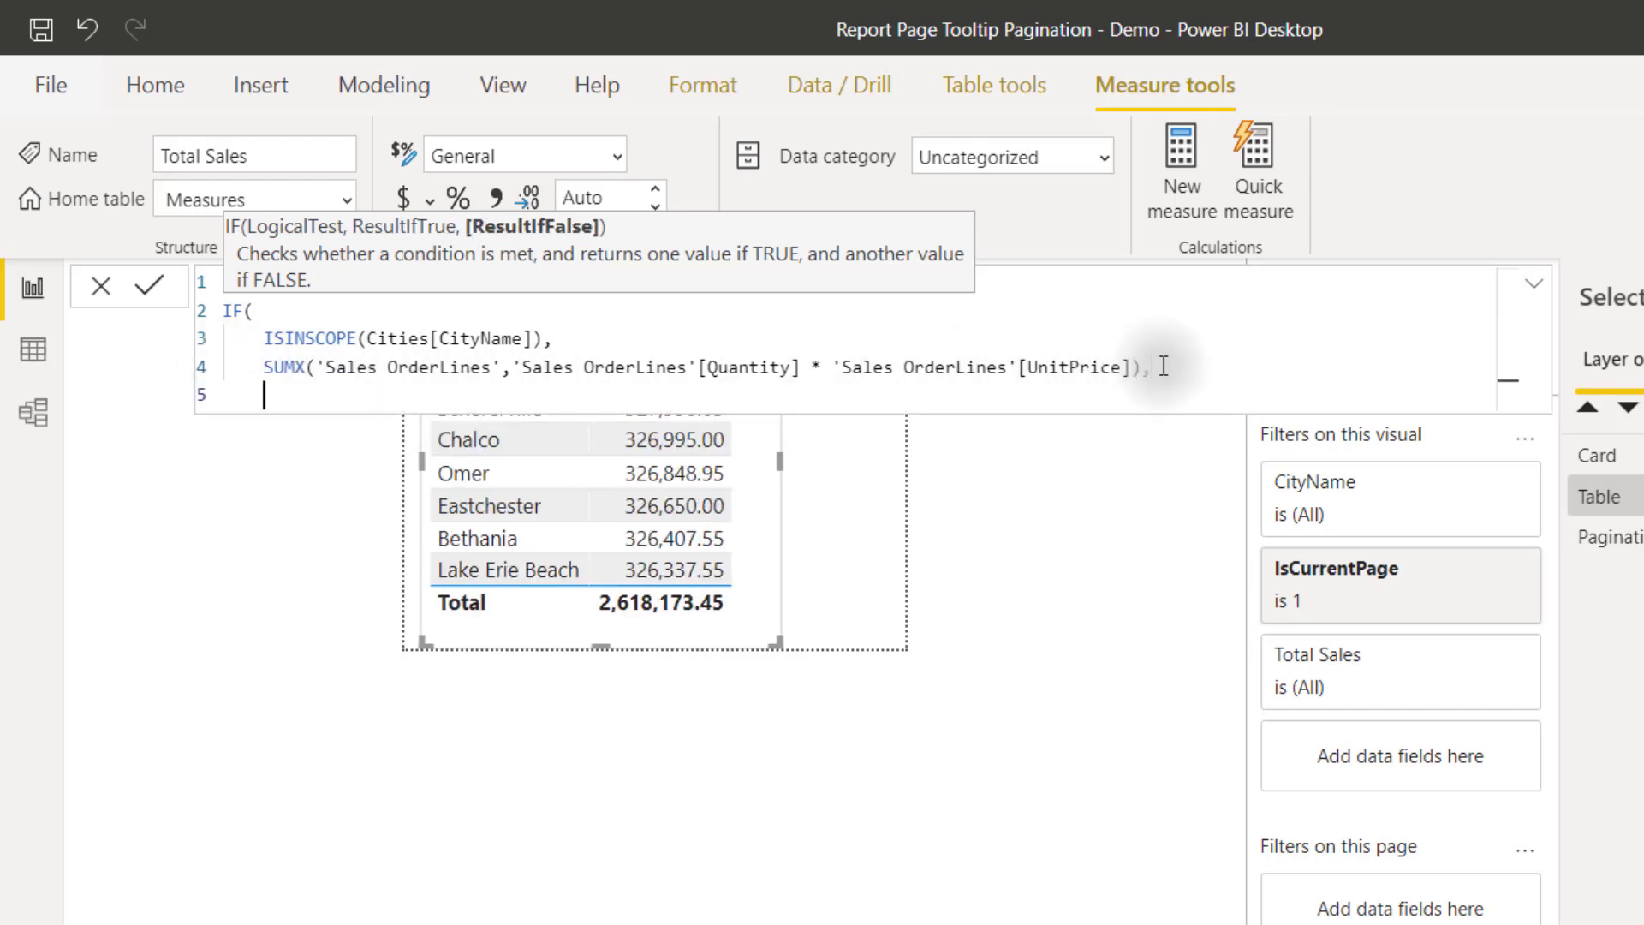
type("CAL")
key("Tab")
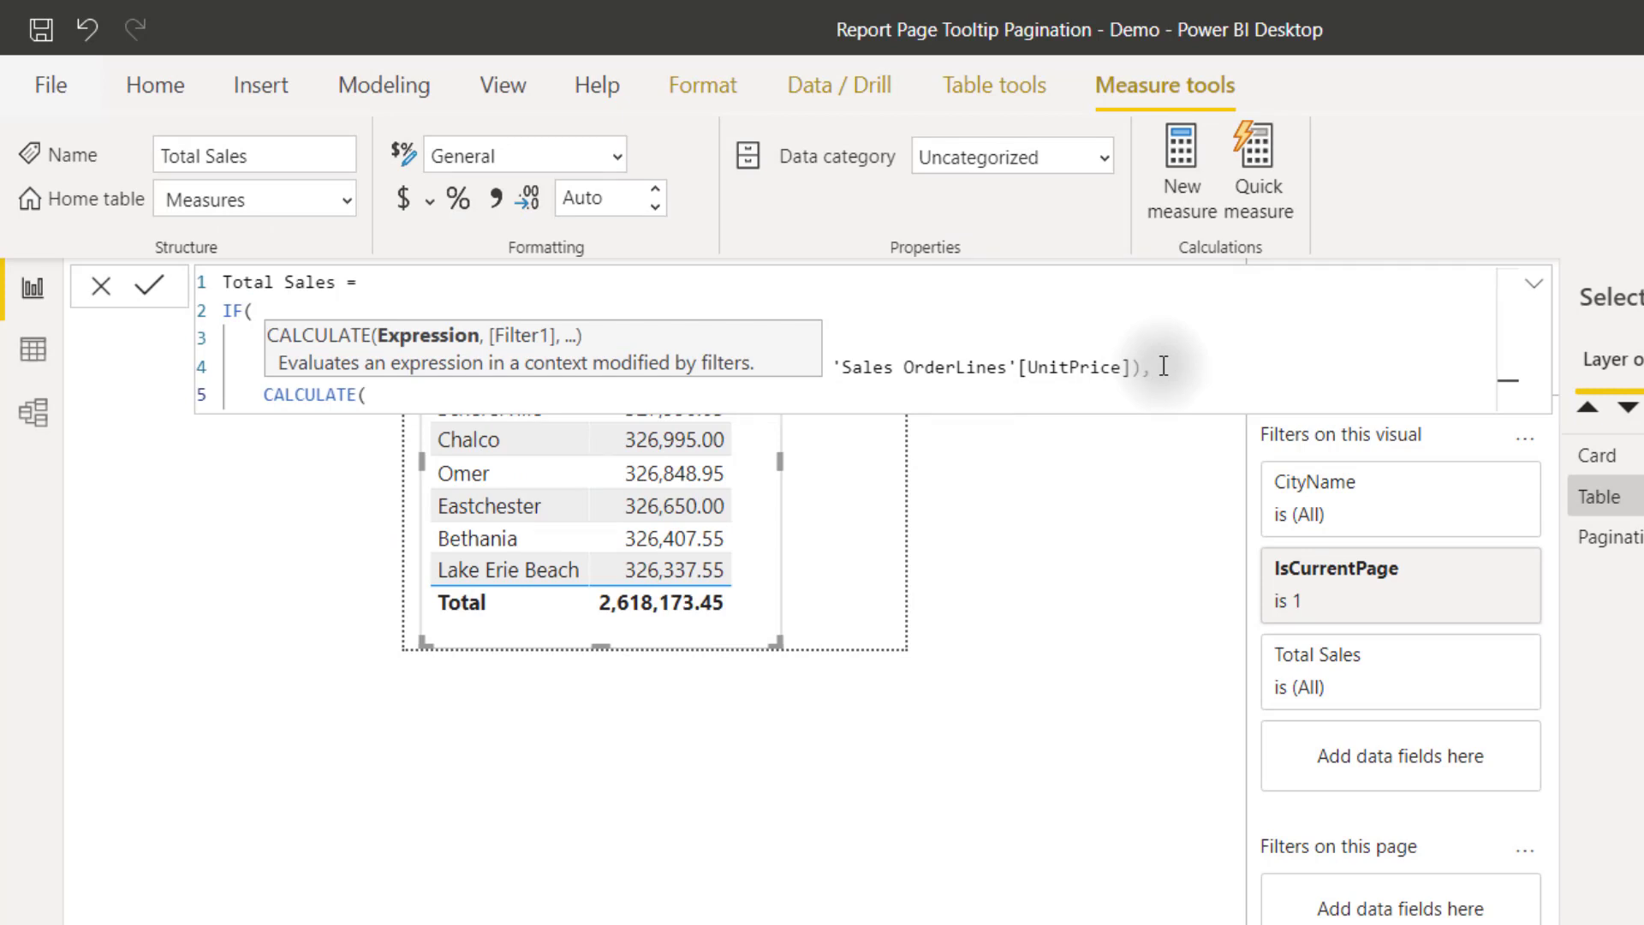
type("SUMX('Sales OrderLines','Sales OrderLines'[Quantity] * 'Sales OrderLines'[UnitPrice]")
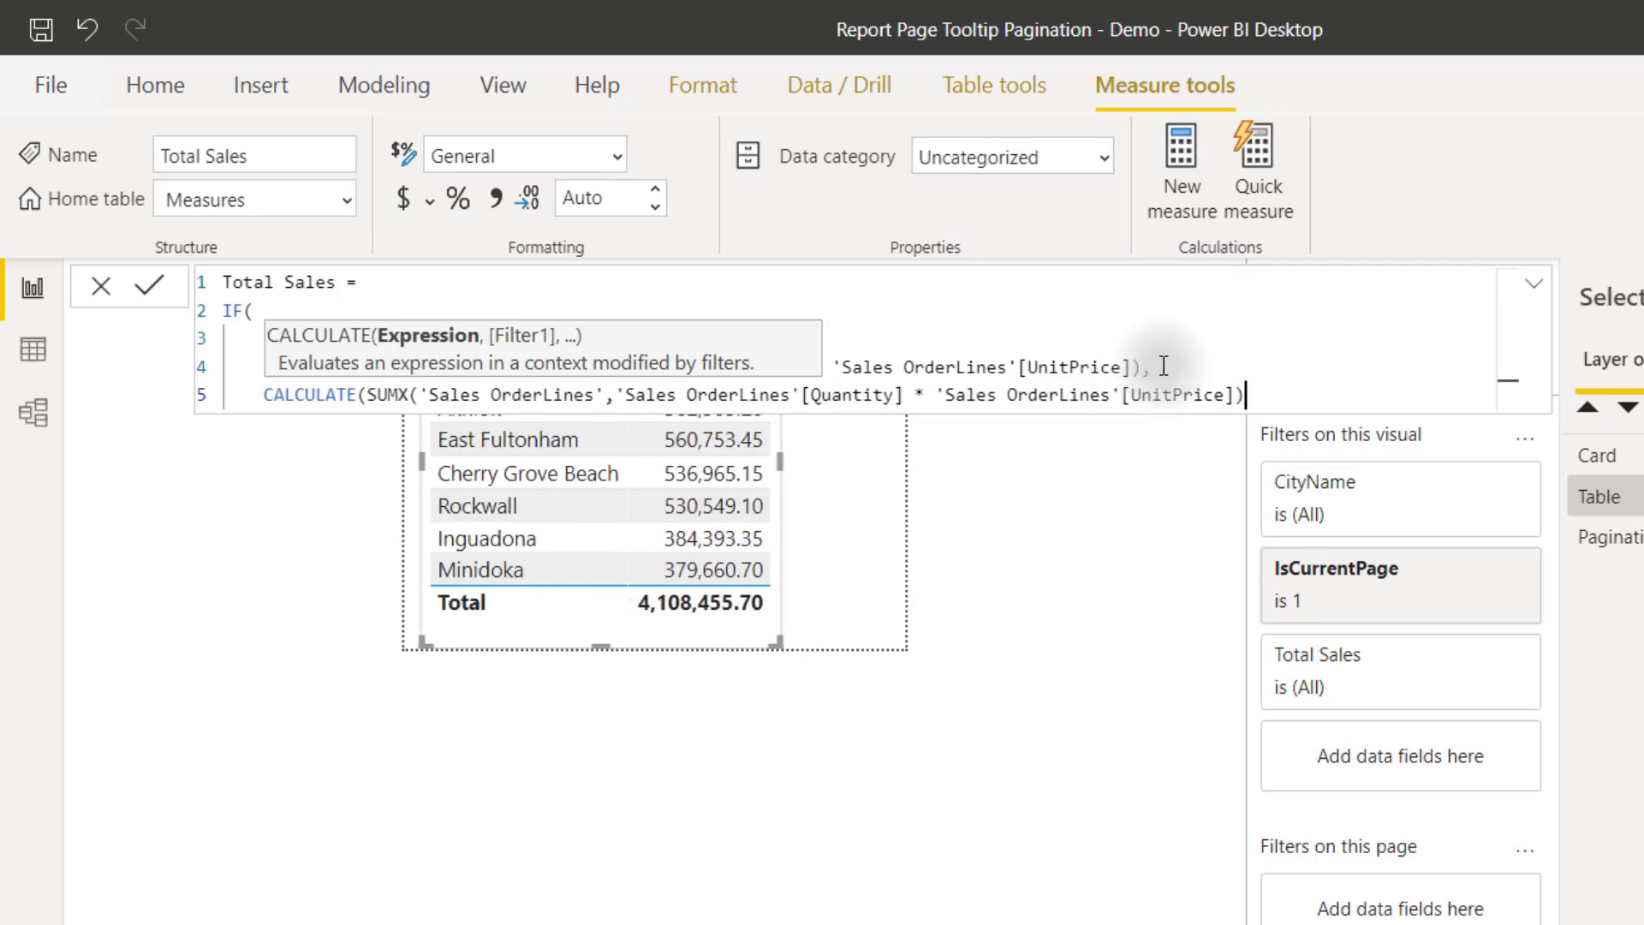
type("),ALLS")
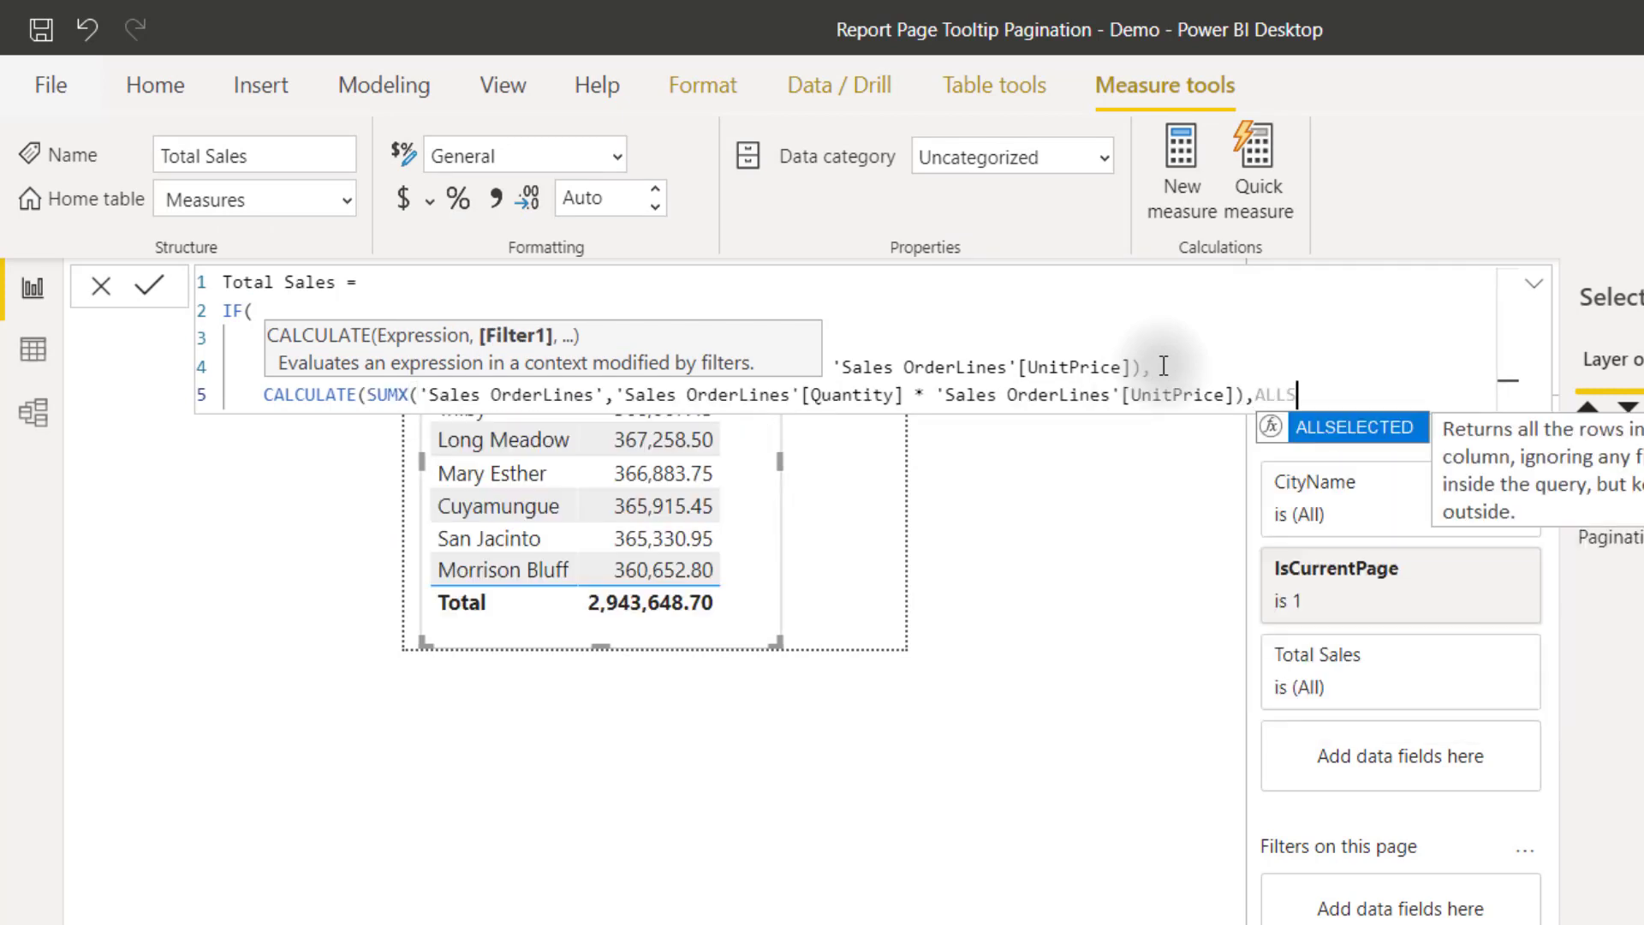
key("Tab")
type("ci")
key("Tab")
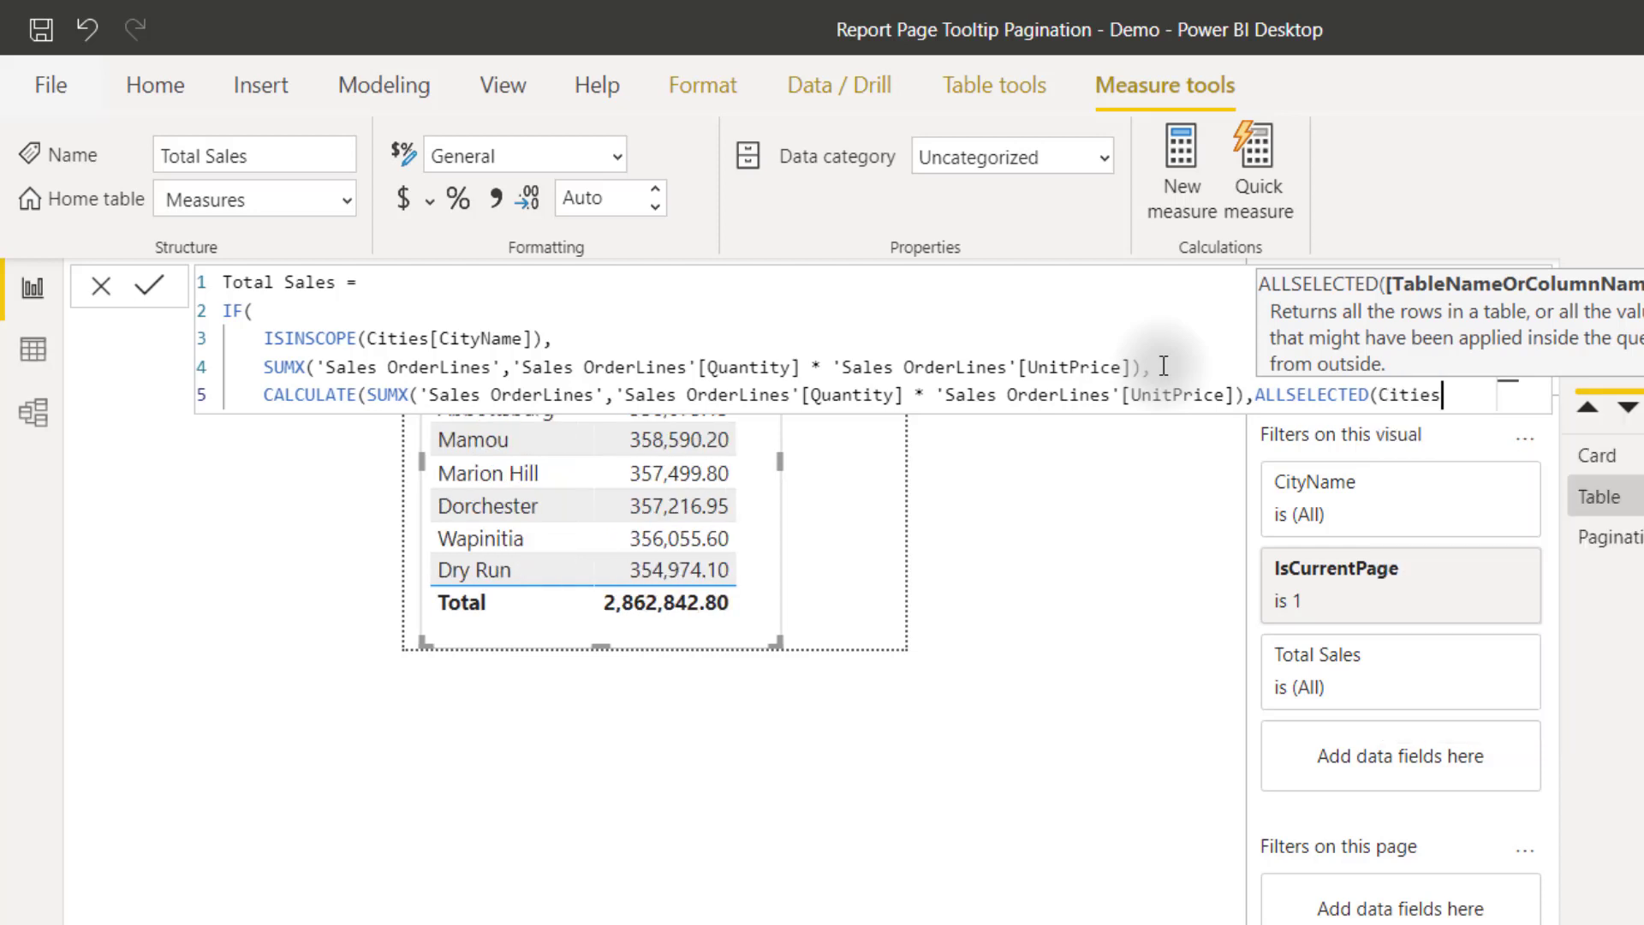
type("))")
key("Return")
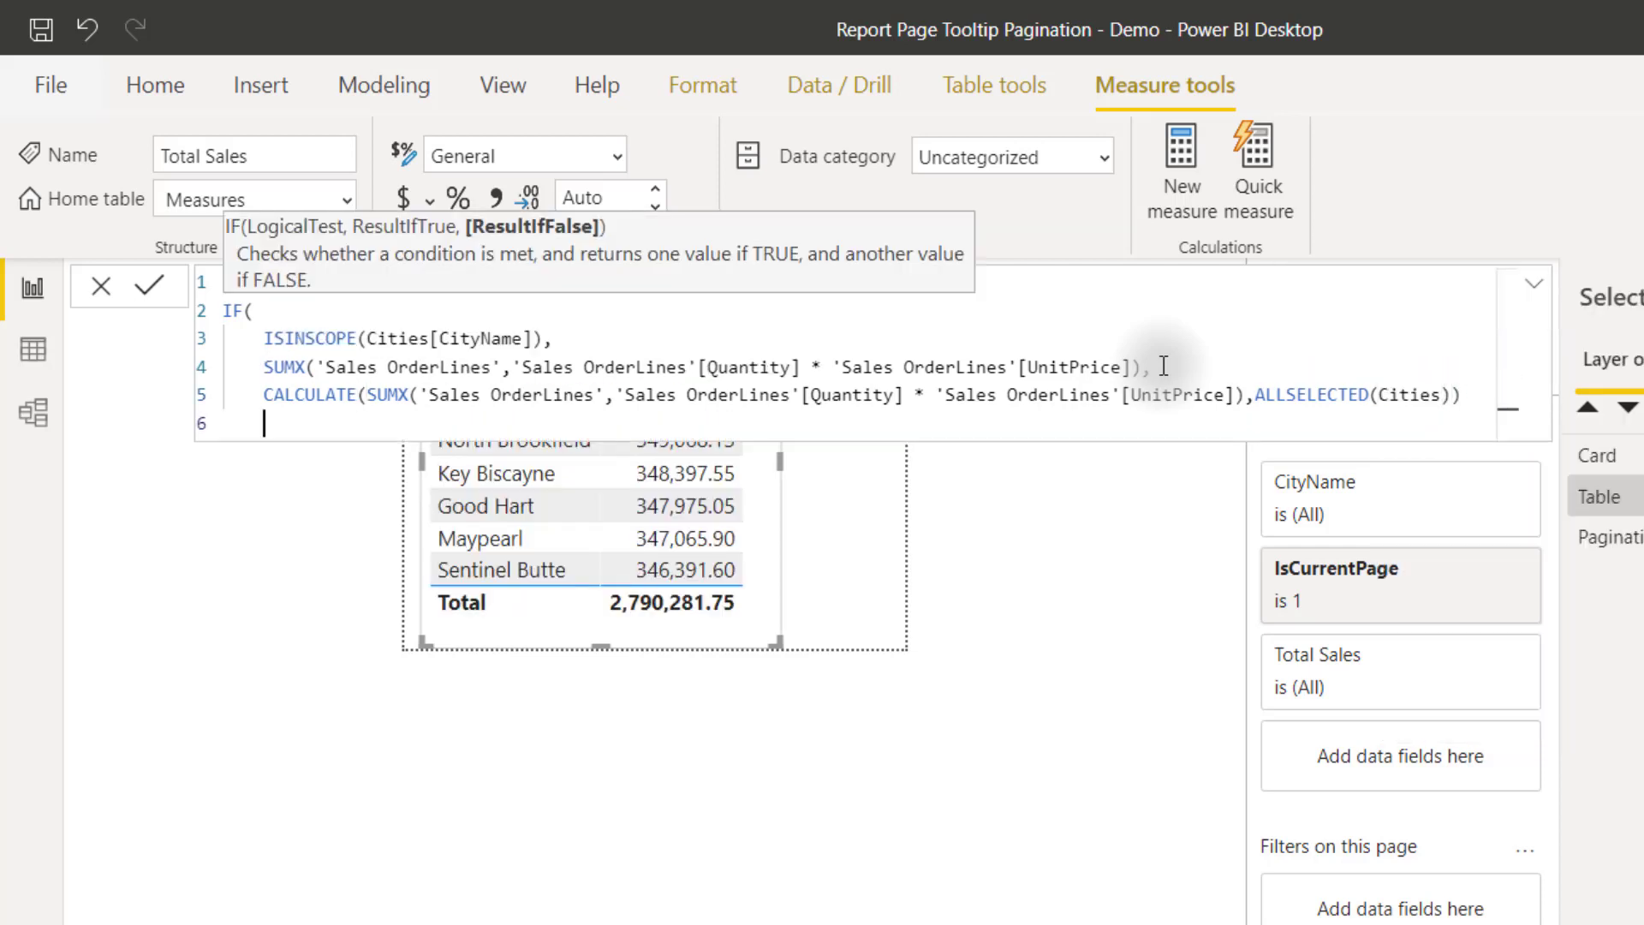
- Change ALLSELECTED to ALL(Cities) in the Total Sales measure and commit it
left_click(1367, 394)
key("BackSpace")
key("BackSpace")
key("BackSpace")
key("BackSpace")
key("BackSpace")
key("BackSpace")
key("BackSpace")
key("BackSpace")
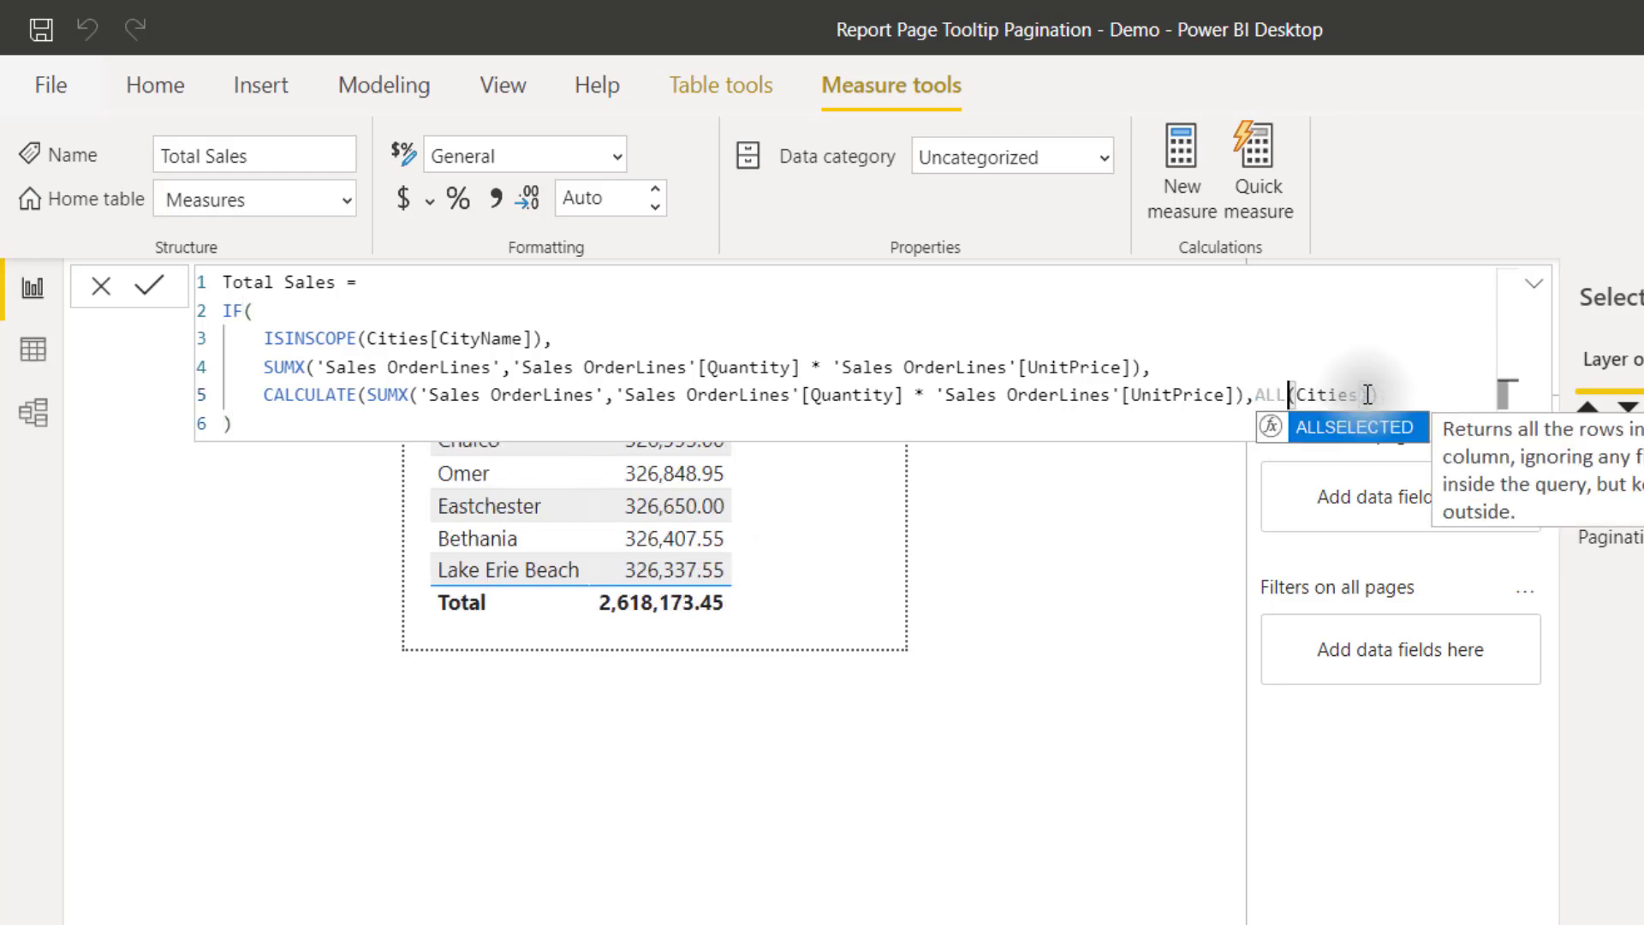
left_click(1441, 383)
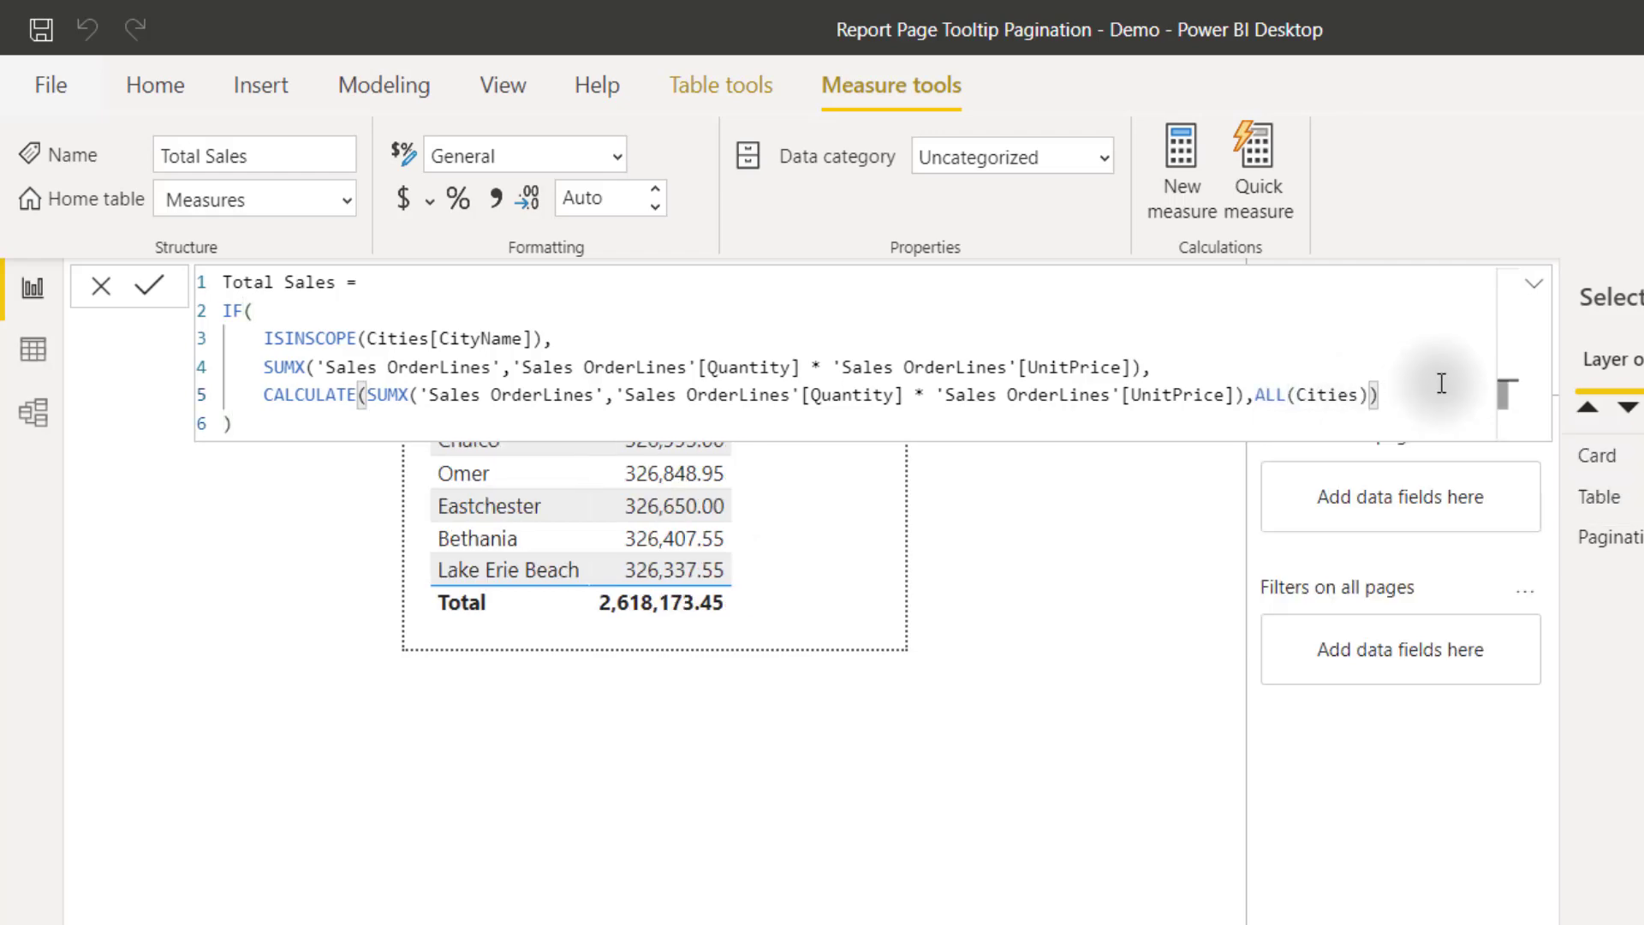
key("Return")
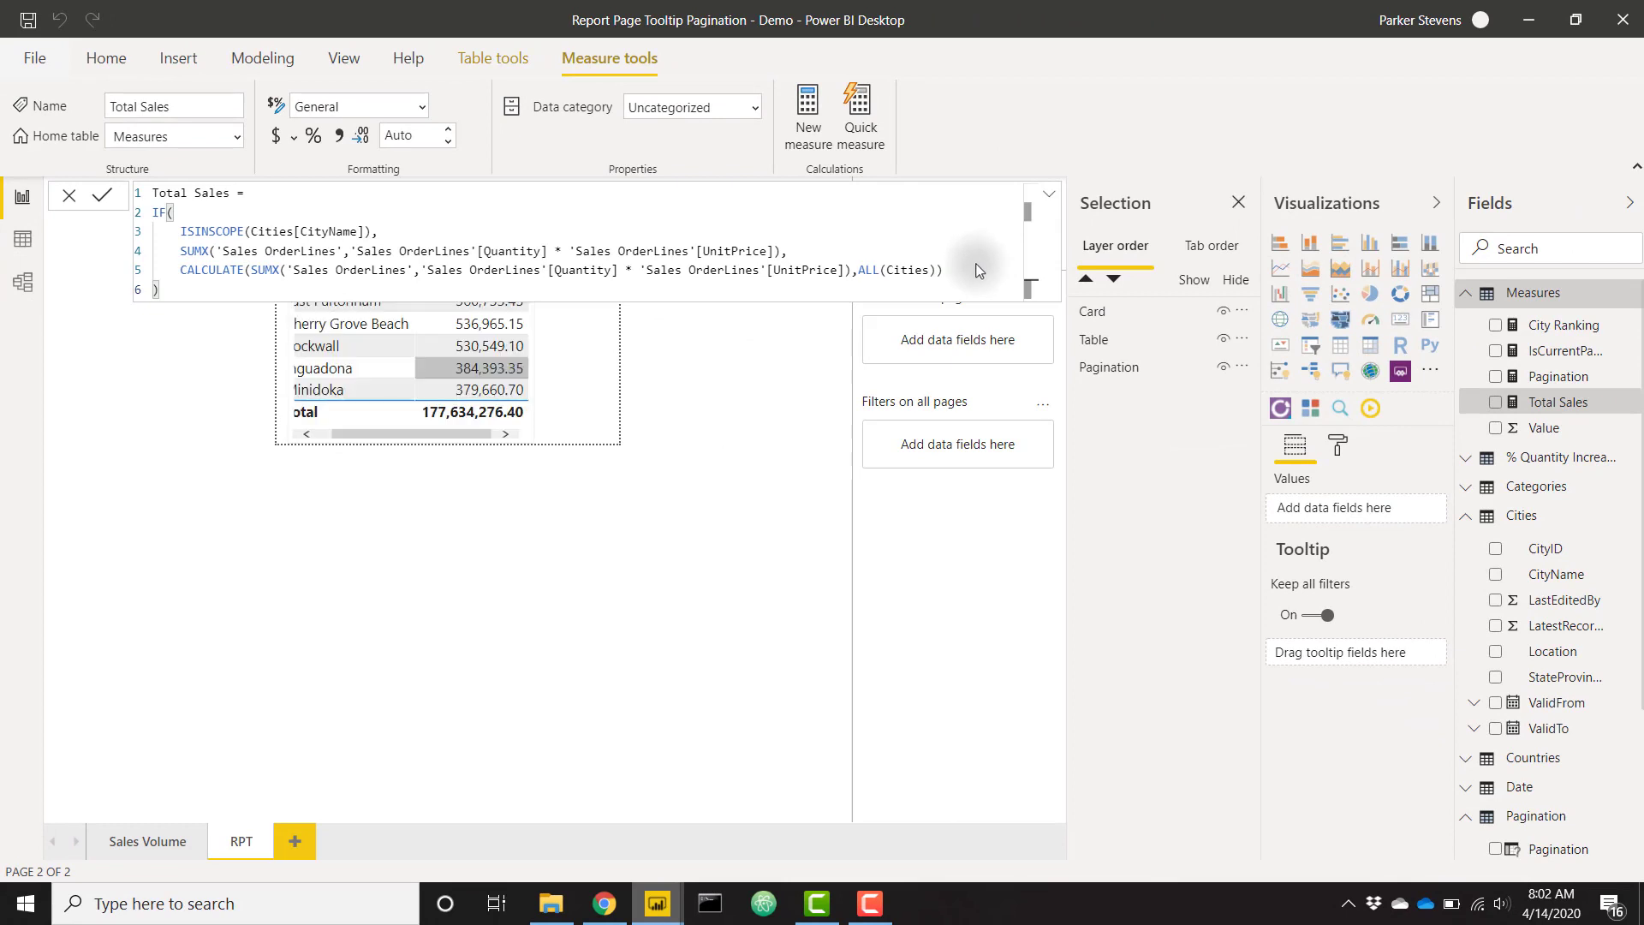
- Close the formula editor and stop the play axis's automatic paging
left_click(565, 356)
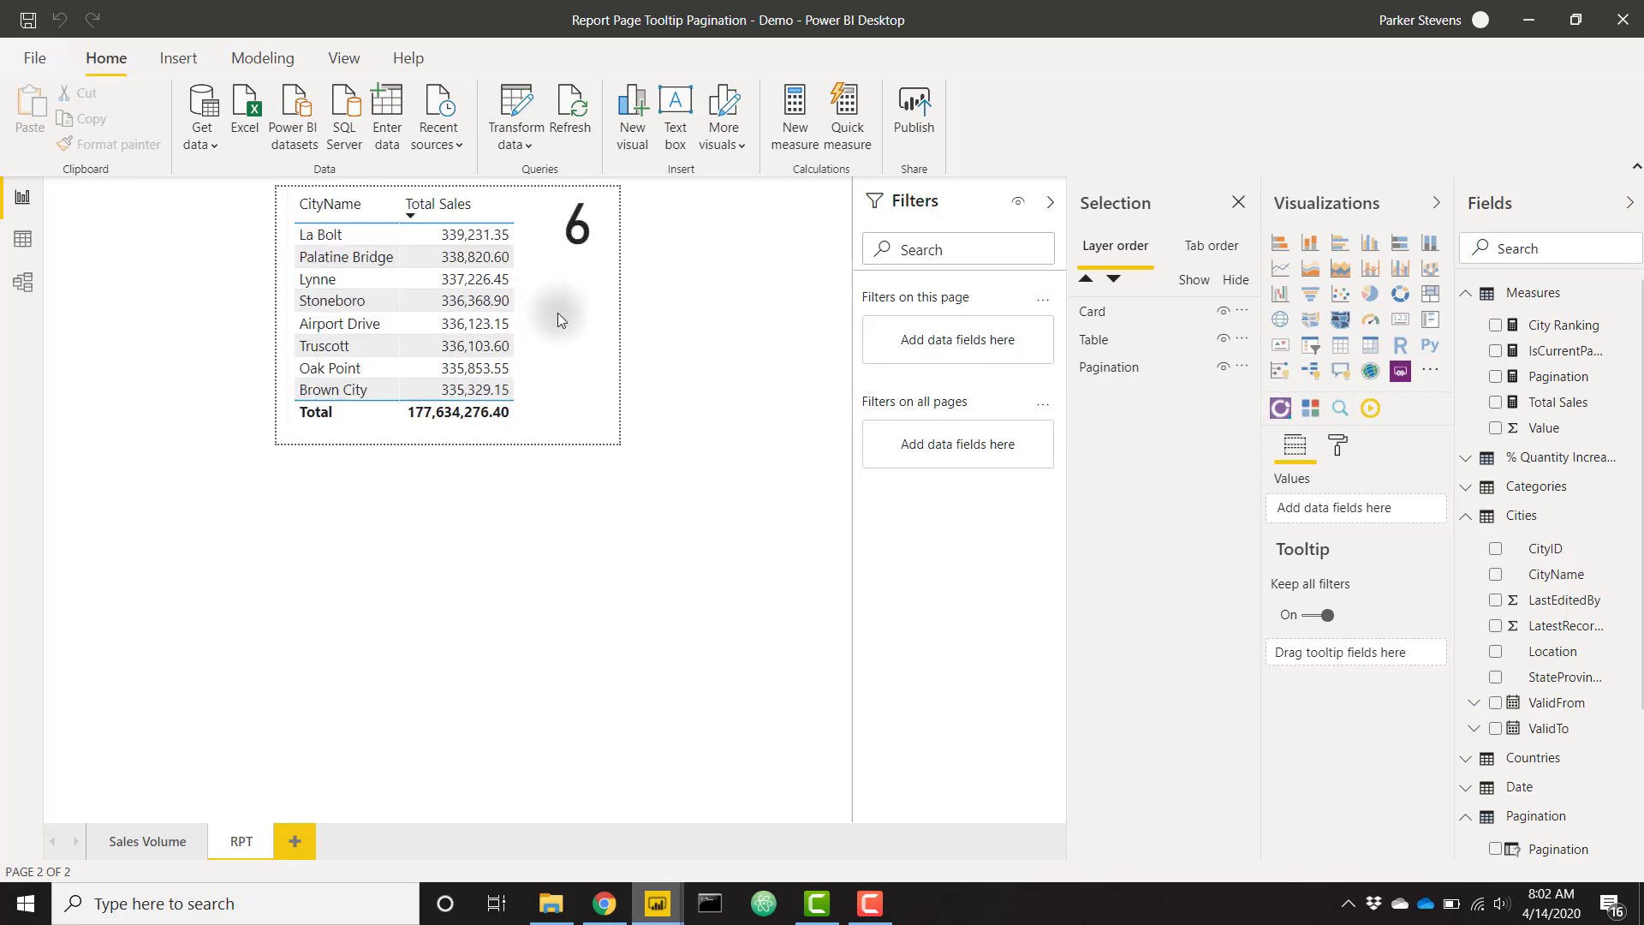
left_click(415, 208)
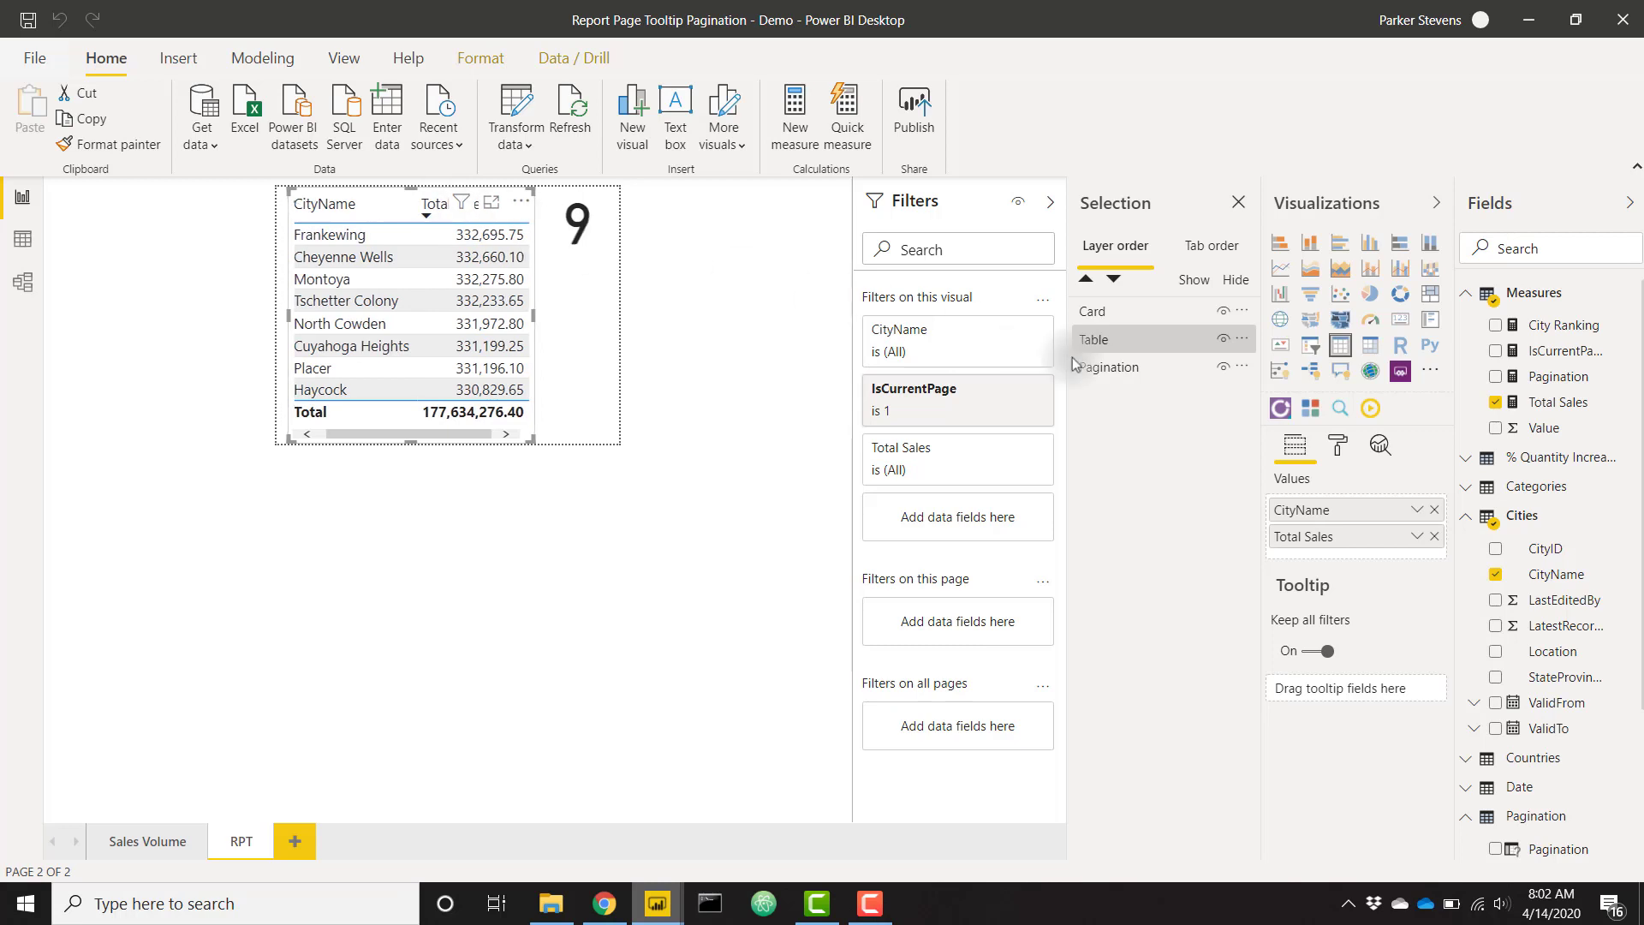
left_click(1113, 368)
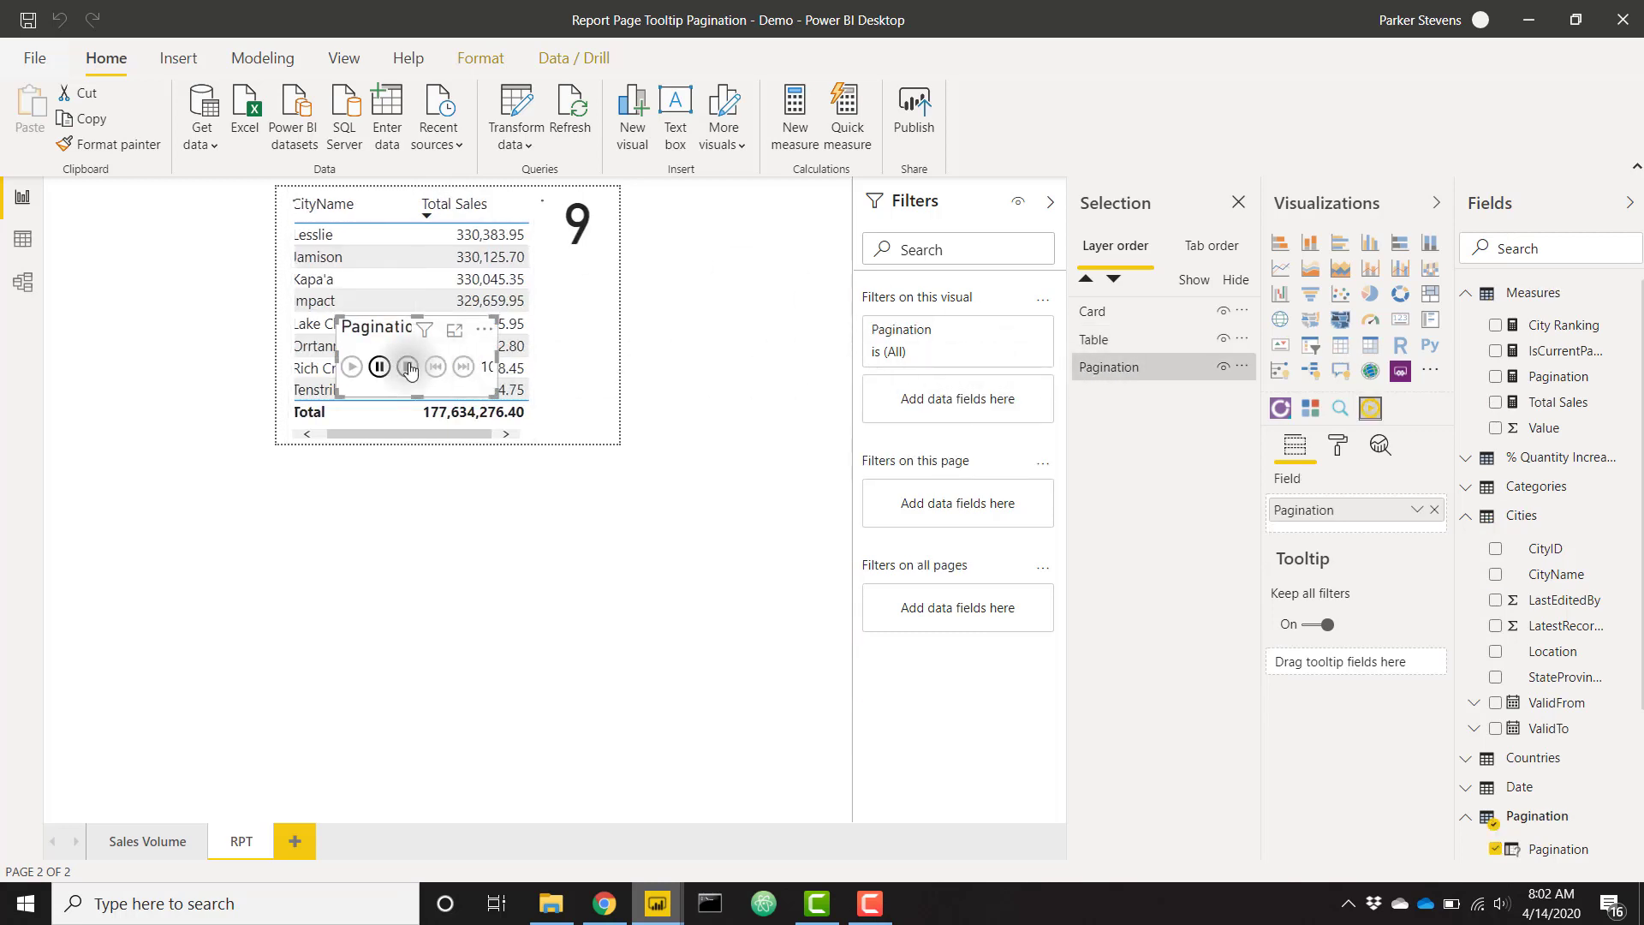
left_click(408, 366)
- Widen the CityName column and the city sales table so full names and totals show
left_click_drag(412, 203, 448, 206)
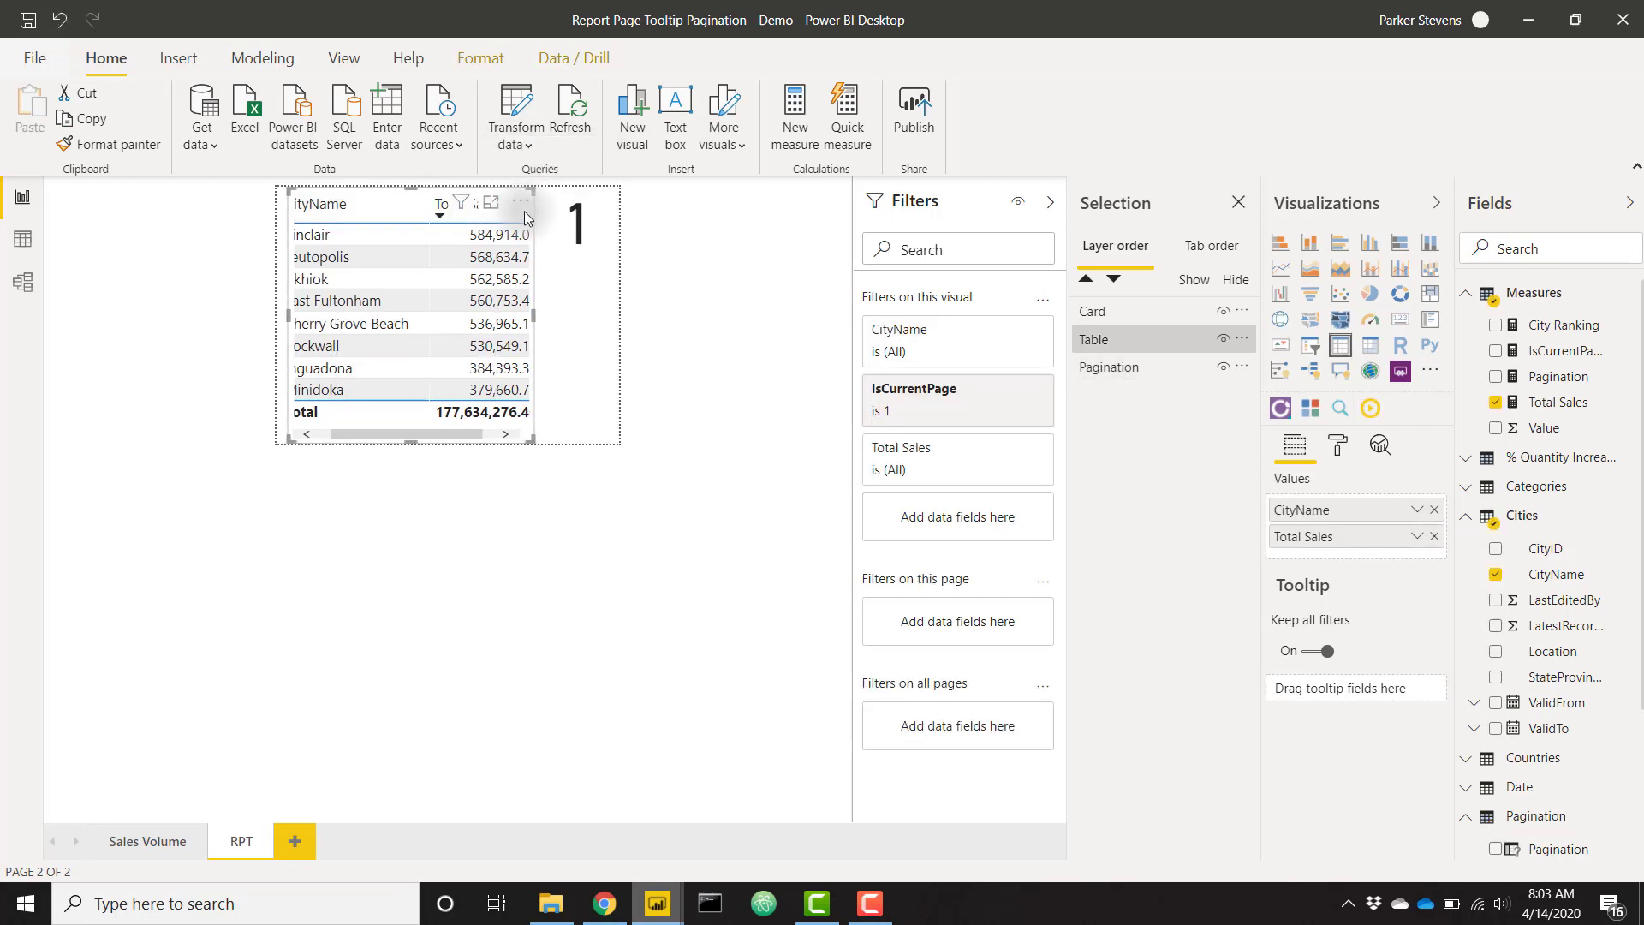
left_click_drag(538, 315, 553, 321)
left_click(576, 374)
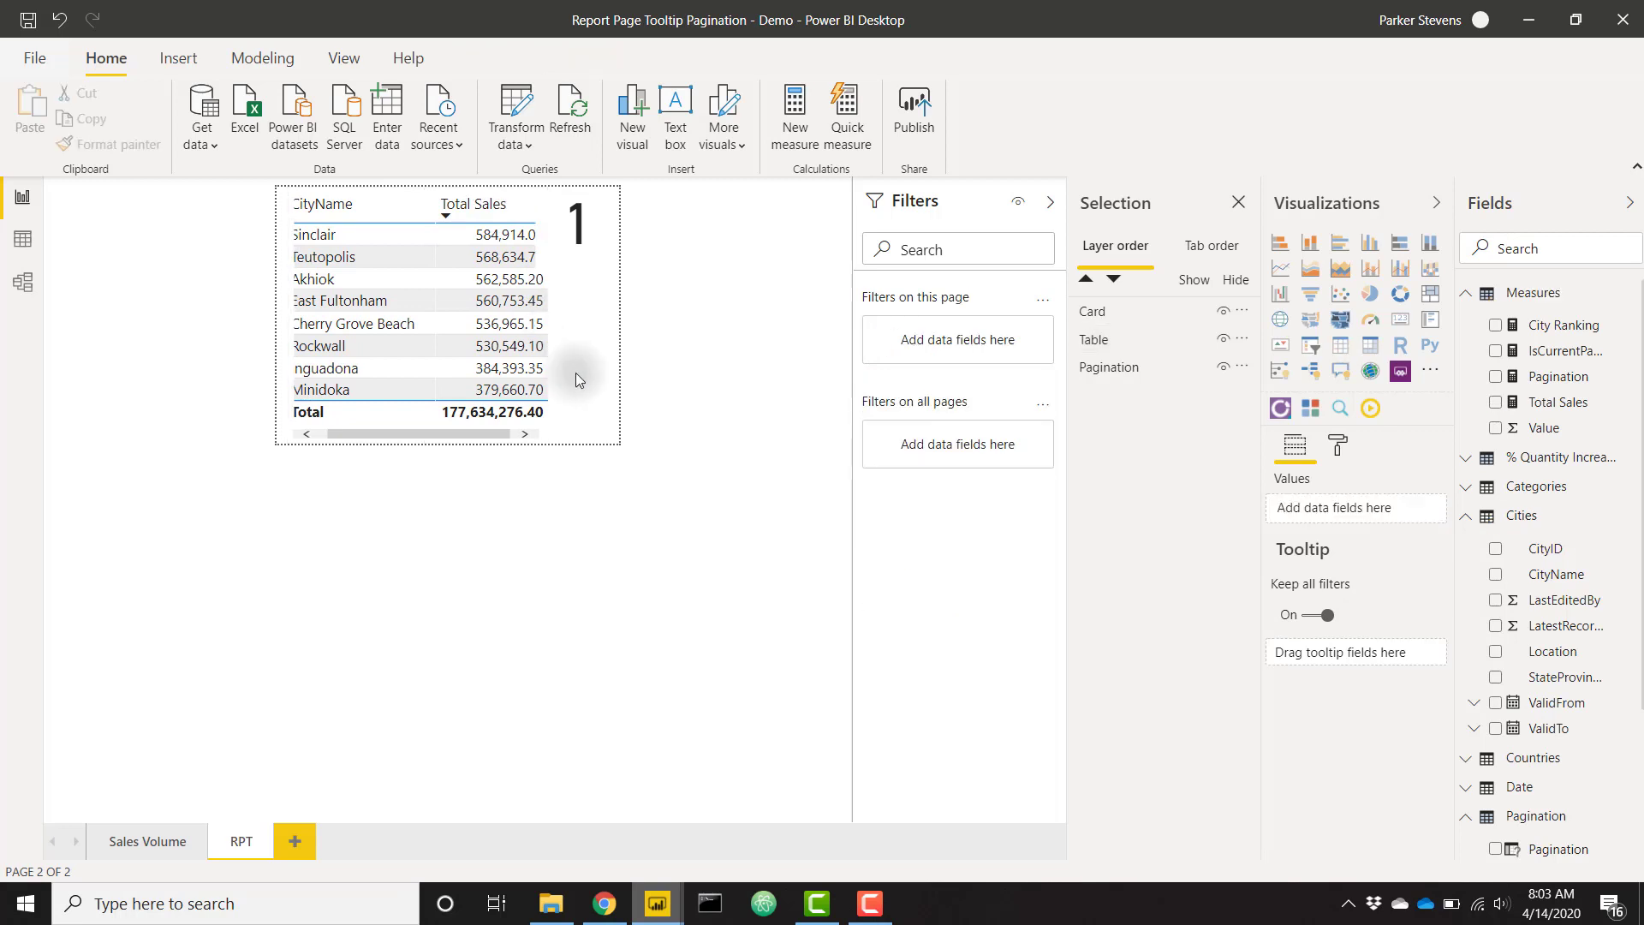
left_click(287, 301)
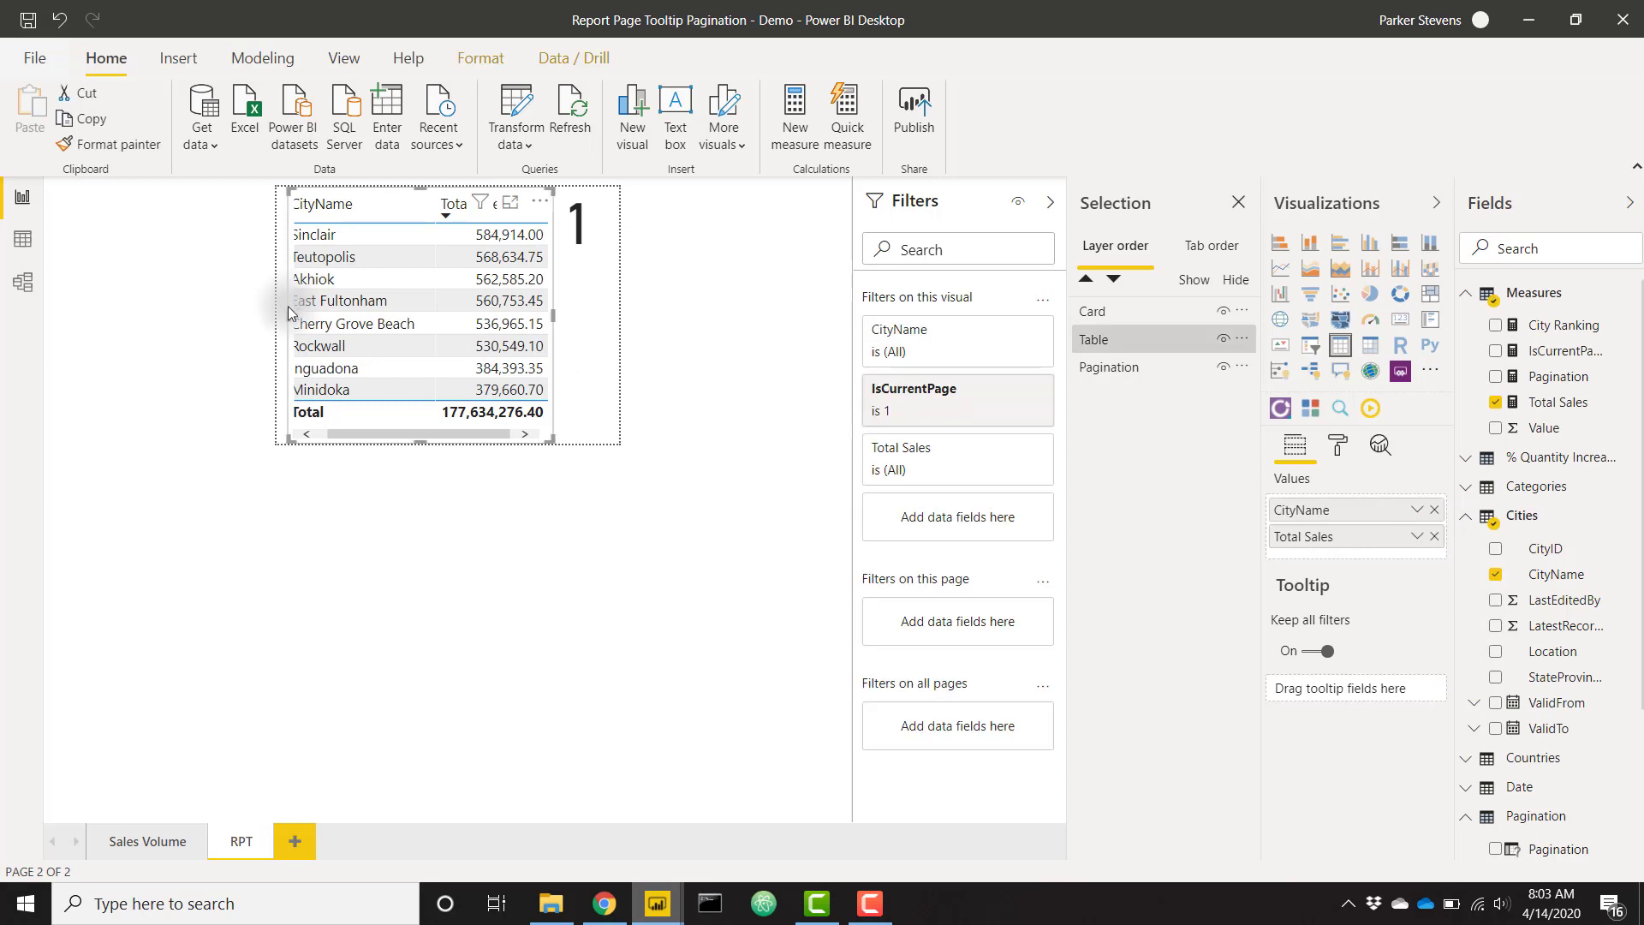
- Switch to Sales Volume and preview the Novelty Shop tooltip: eight cities totalling 127,003,996.00
left_click(224, 409)
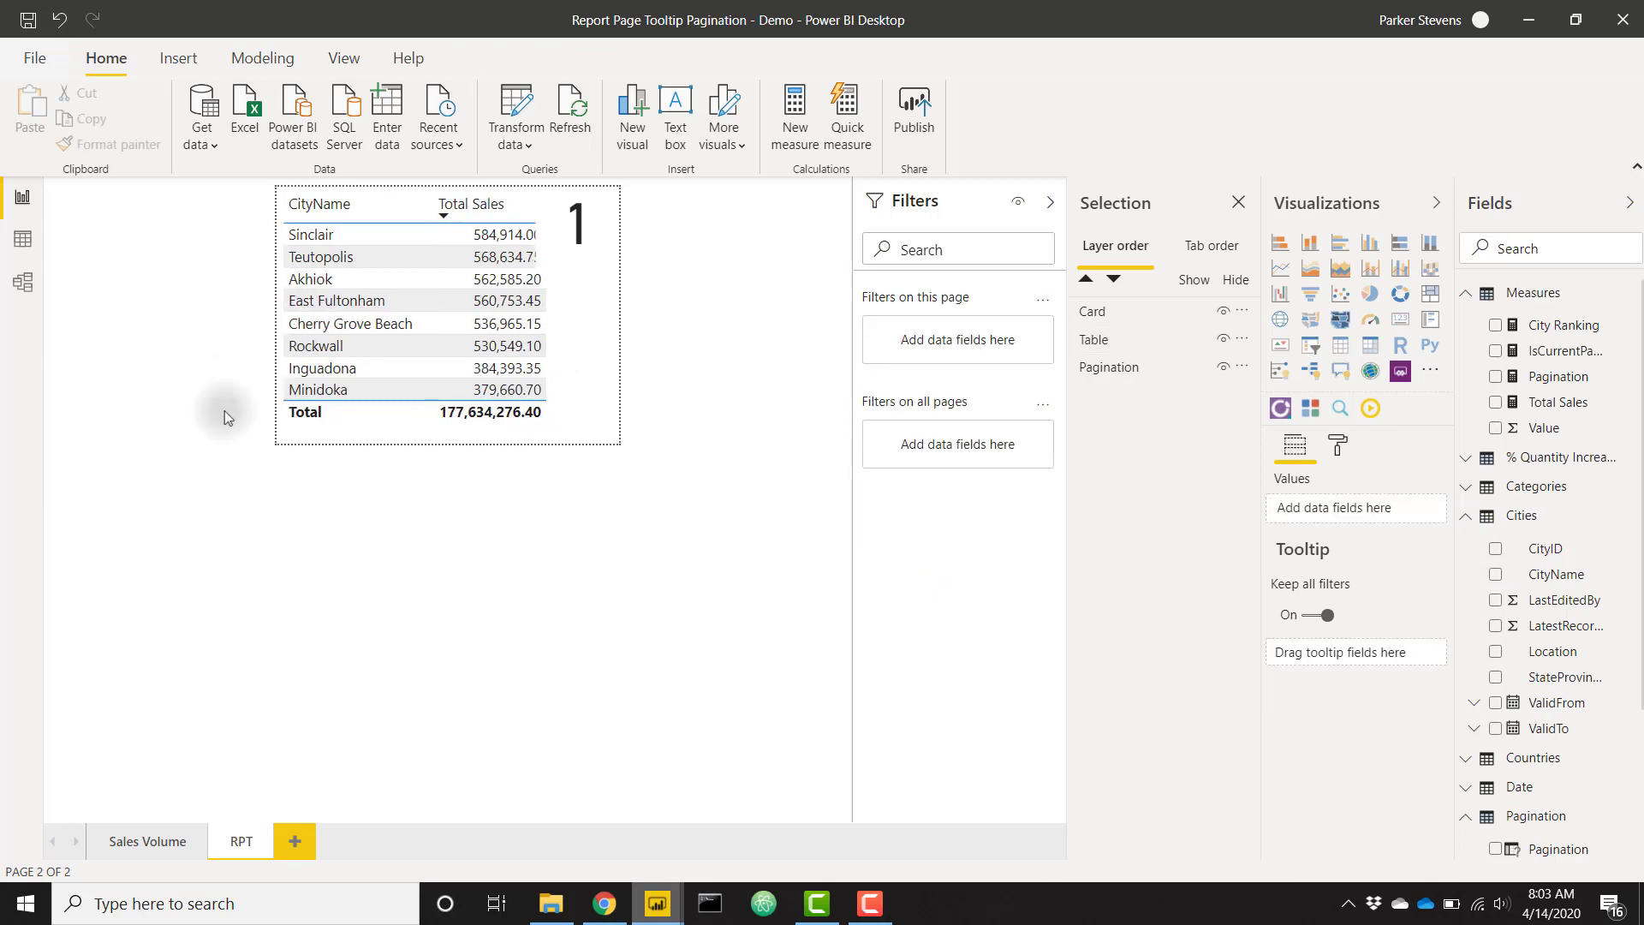
left_click(125, 853)
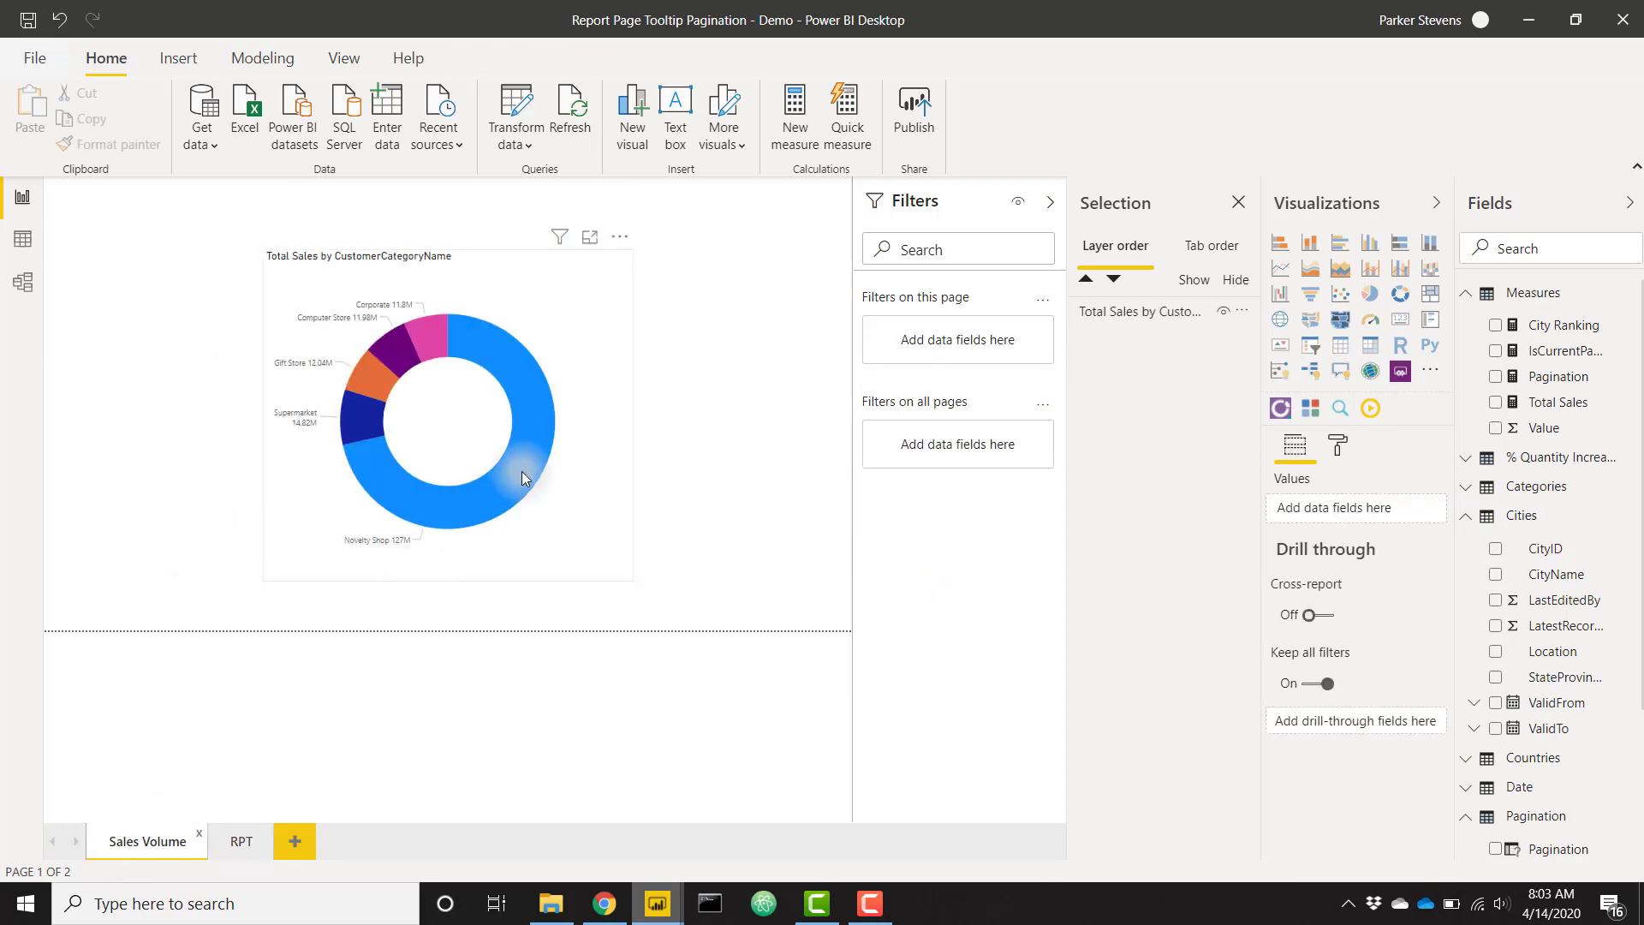
mouse_move(521, 471)
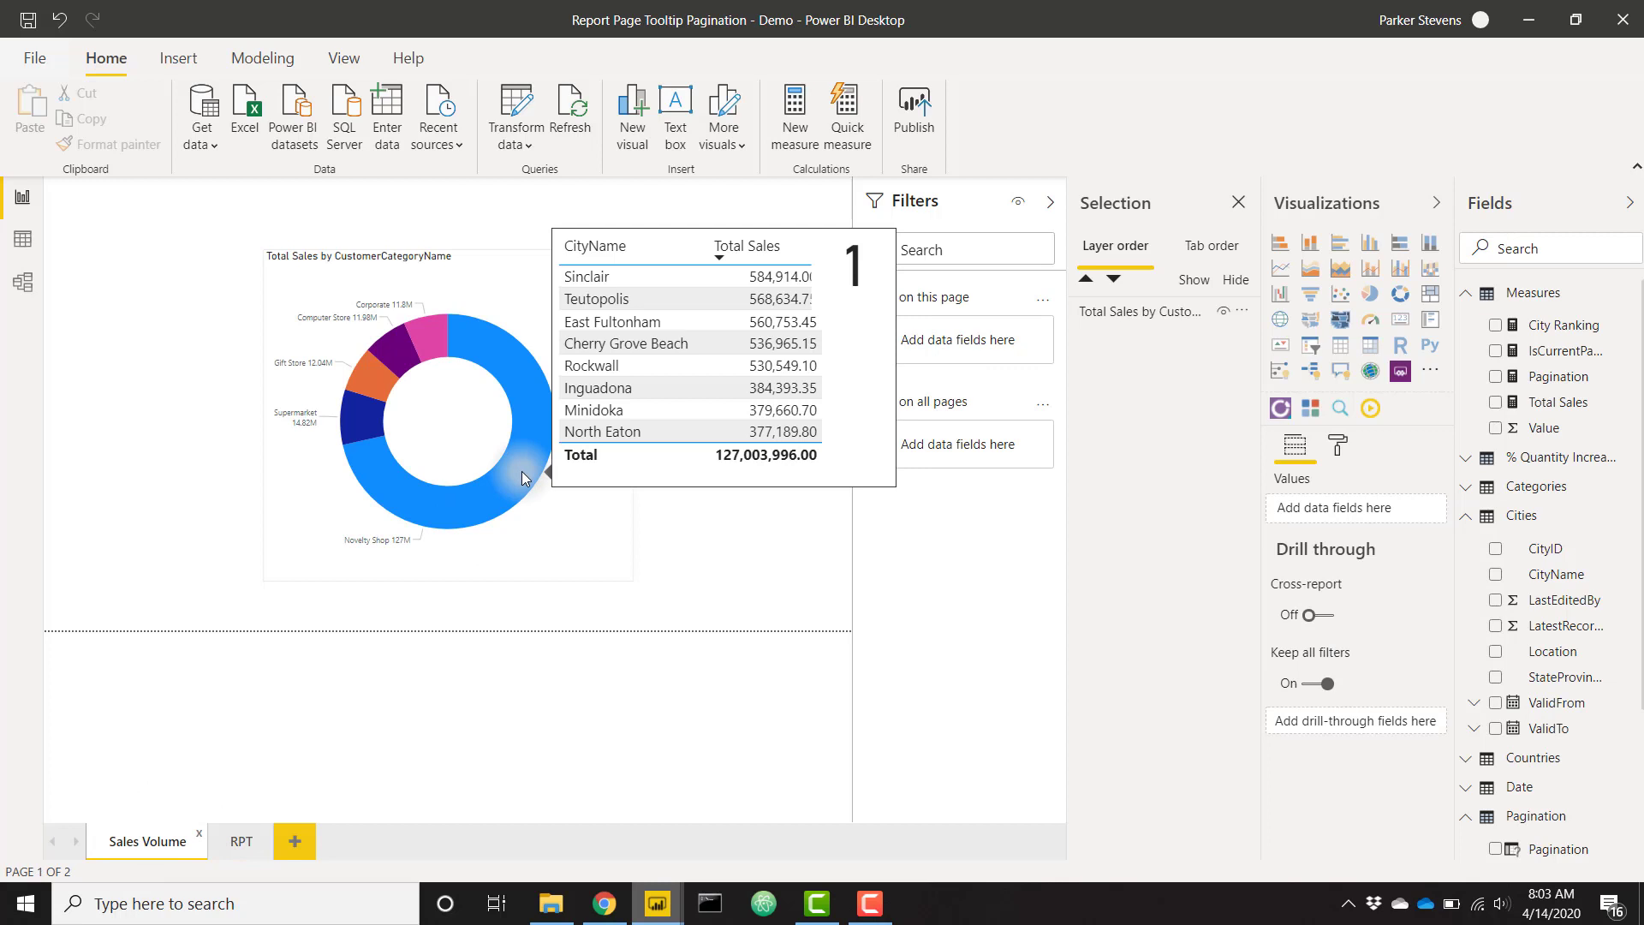